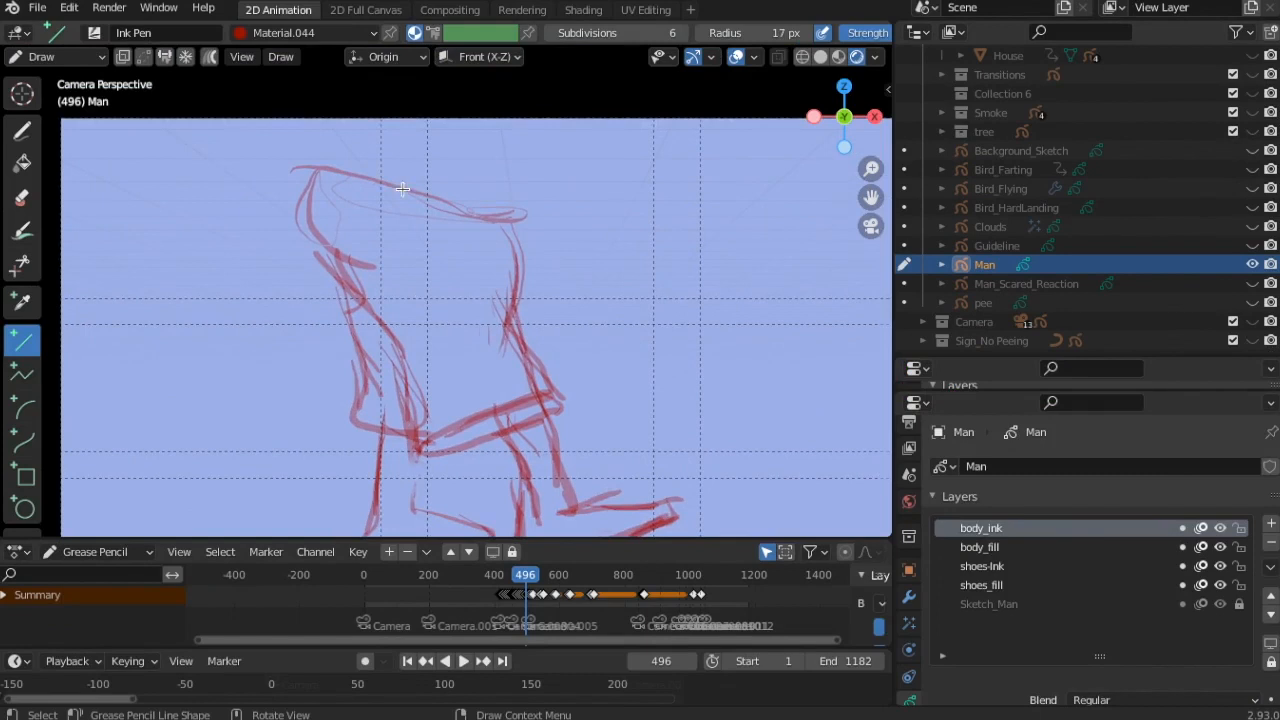
Activate the grease pencil Curve tool and select Material.041 for inking on the Man object's body_ink layer.
{"action": "left_click", "coordinate": [22, 132]}
{"action": "left_click", "coordinate": [22, 439]}
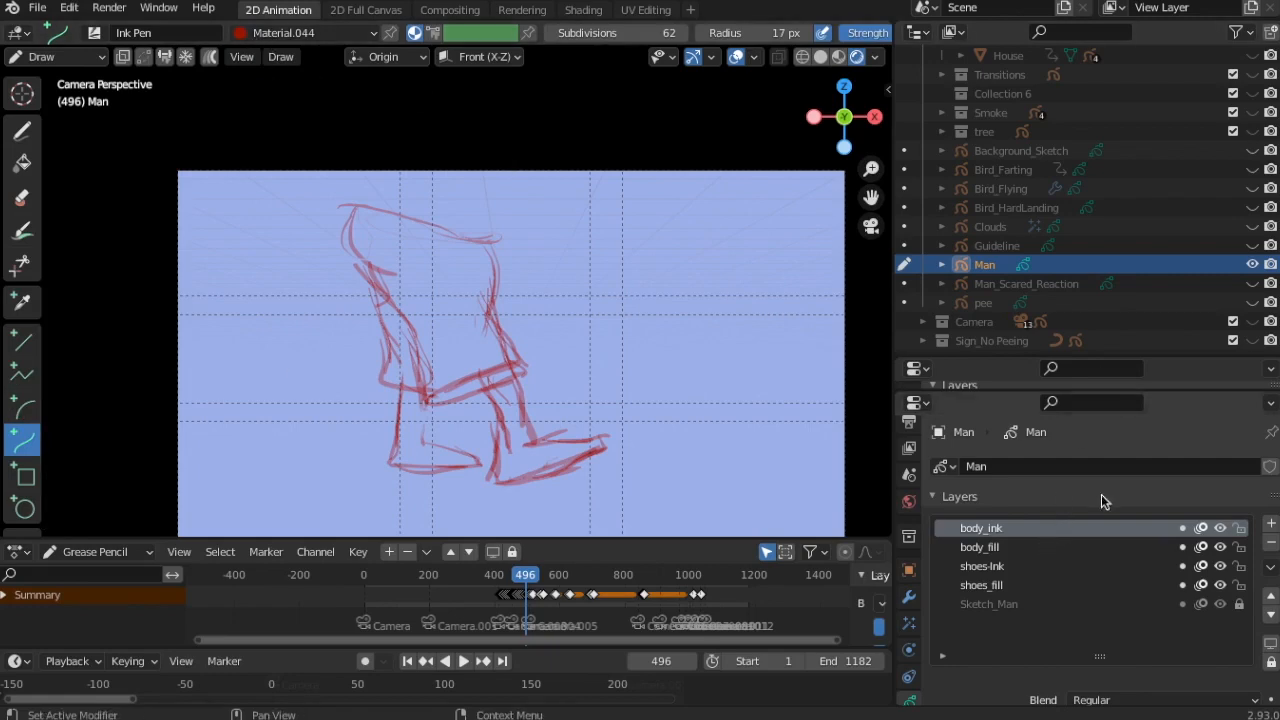
{"action": "scroll", "coordinate": [1071, 593], "scroll_direction": "down", "scroll_amount": 8}
{"action": "scroll", "coordinate": [1071, 600], "scroll_direction": "down", "scroll_amount": 3}
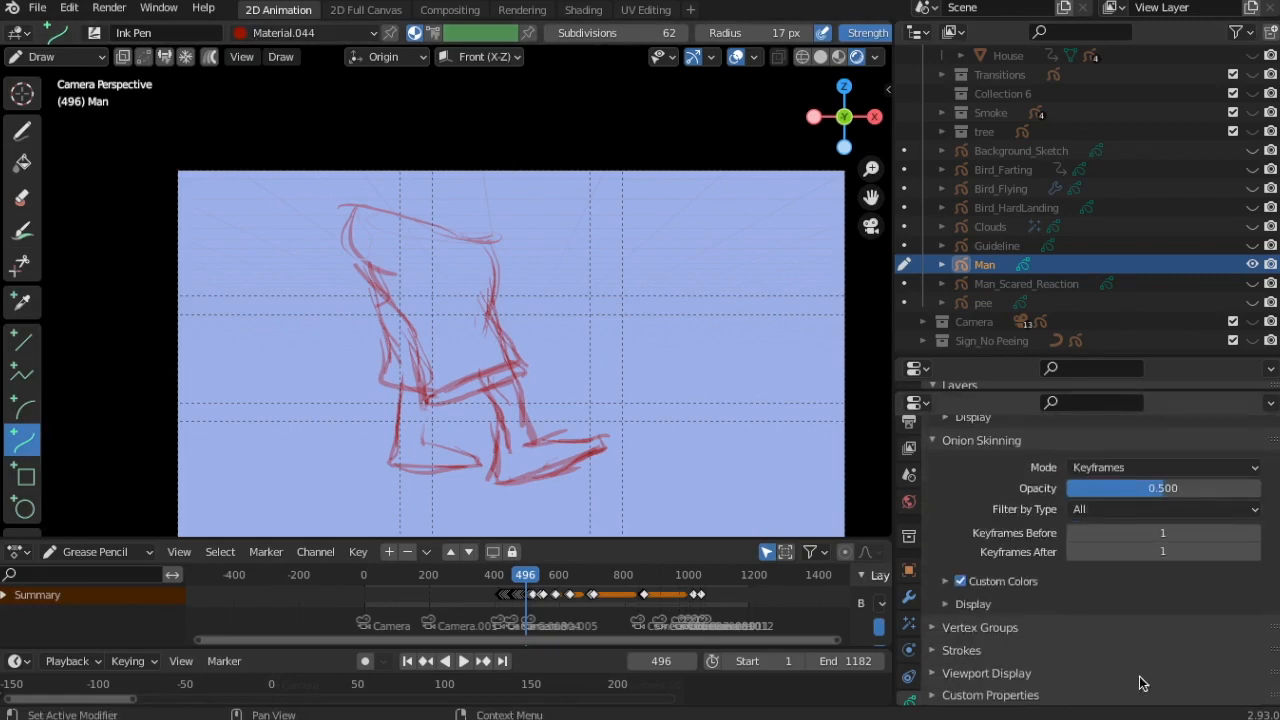
{"action": "scroll", "coordinate": [910, 645], "scroll_direction": "down", "scroll_amount": 3}
{"action": "left_click", "coordinate": [909, 651]}
{"action": "left_click", "coordinate": [1090, 529]}
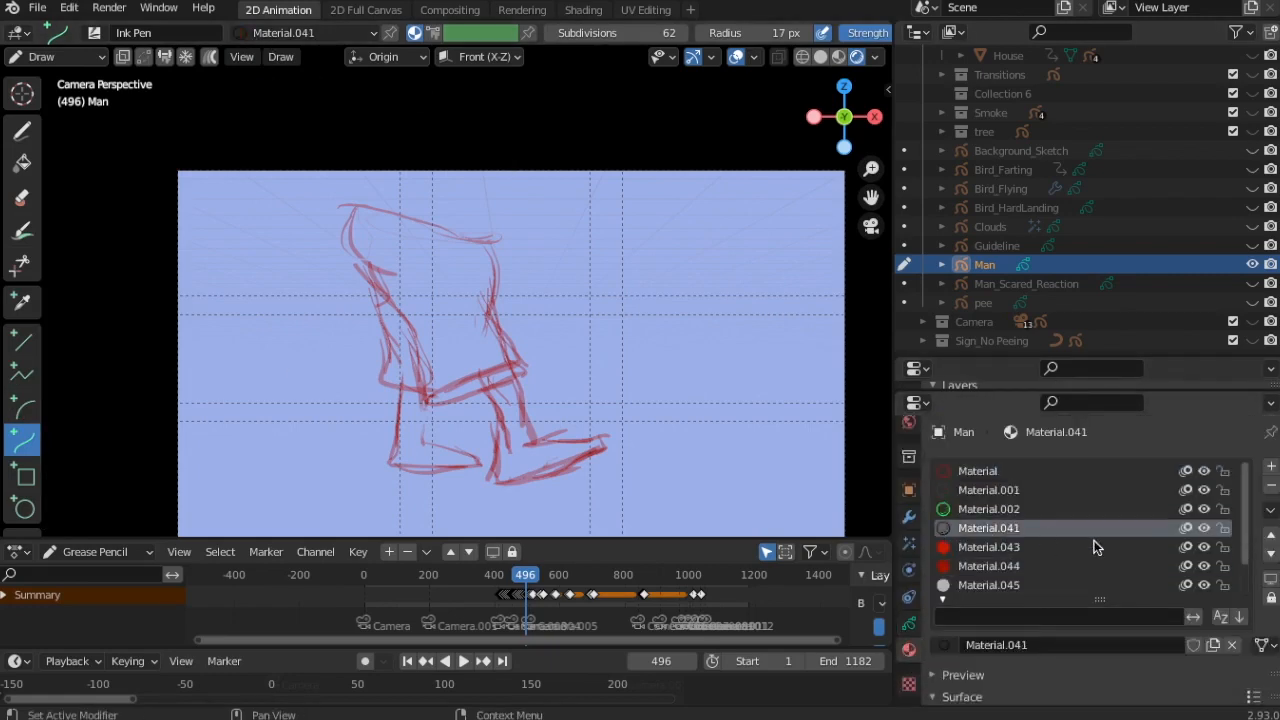
{"action": "left_click_drag", "start_coordinate": [990, 392], "coordinate": [986, 527]}
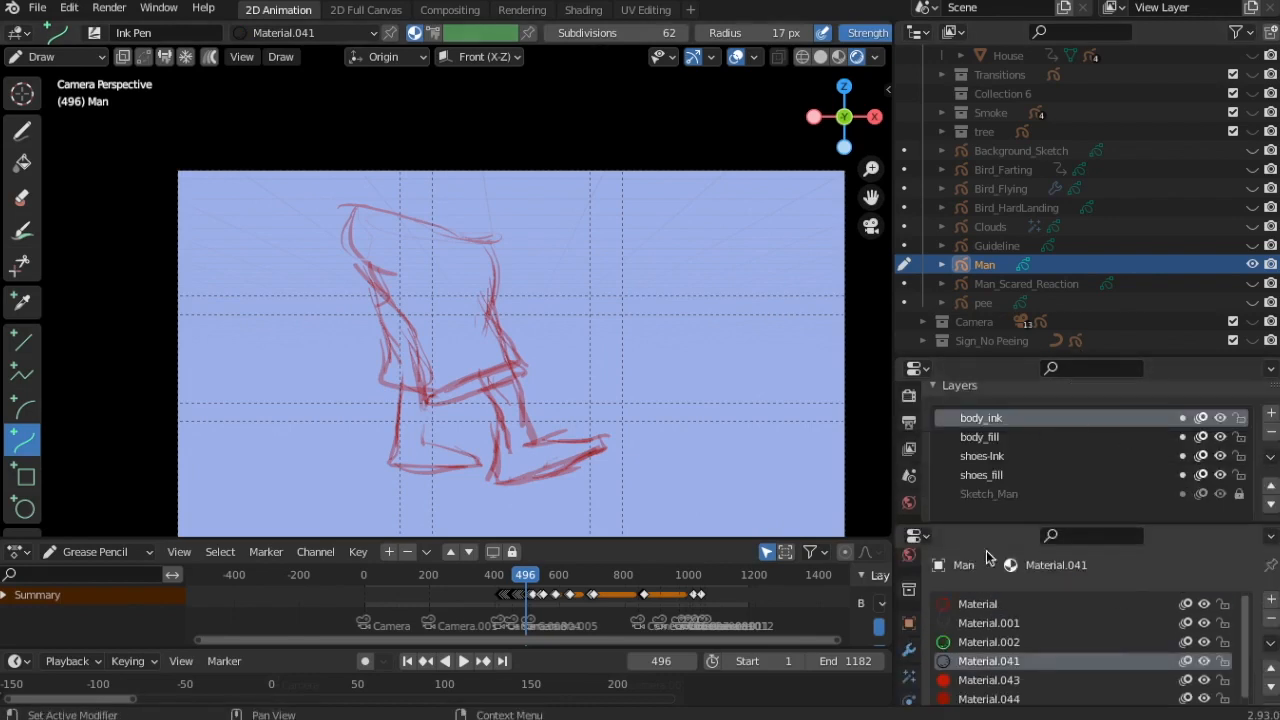
Ink the curved shirt hem and both shirt sides over the red sketch at frame 496.
{"action": "left_click_drag", "start_coordinate": [344, 203], "coordinate": [498, 237]}
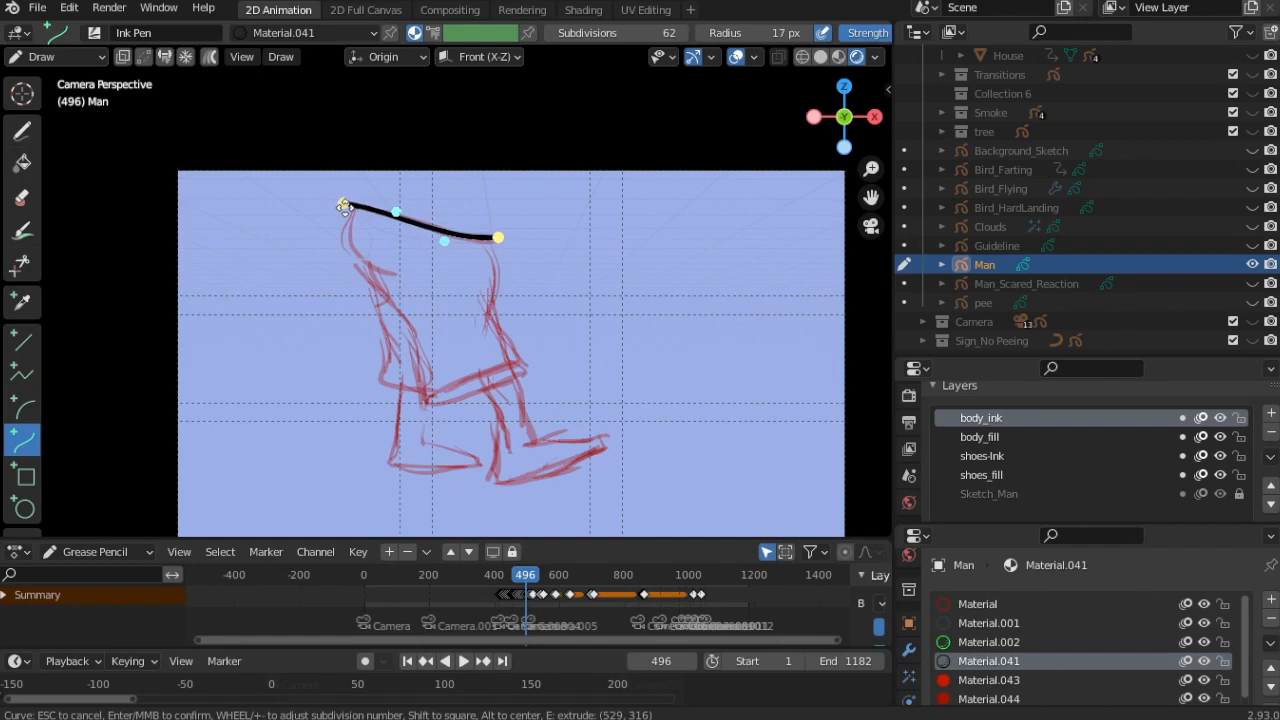
{"action": "key", "text": "e"}
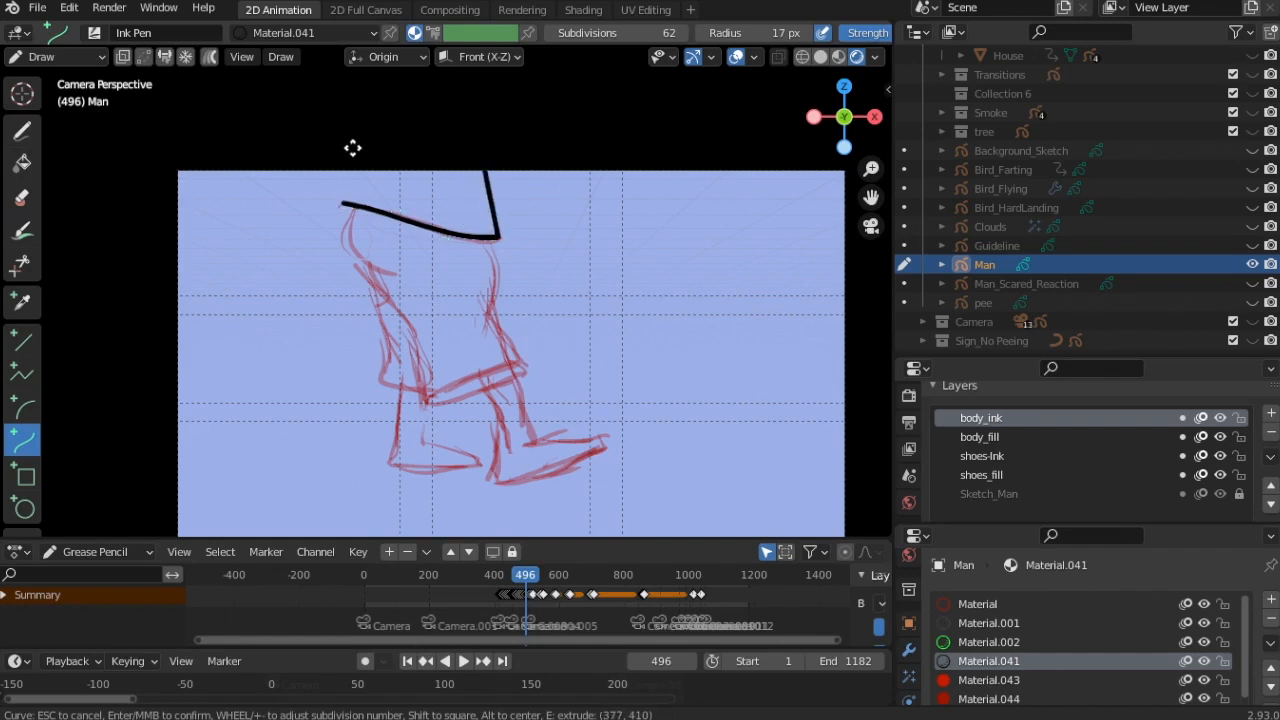
{"action": "key", "text": "Return"}
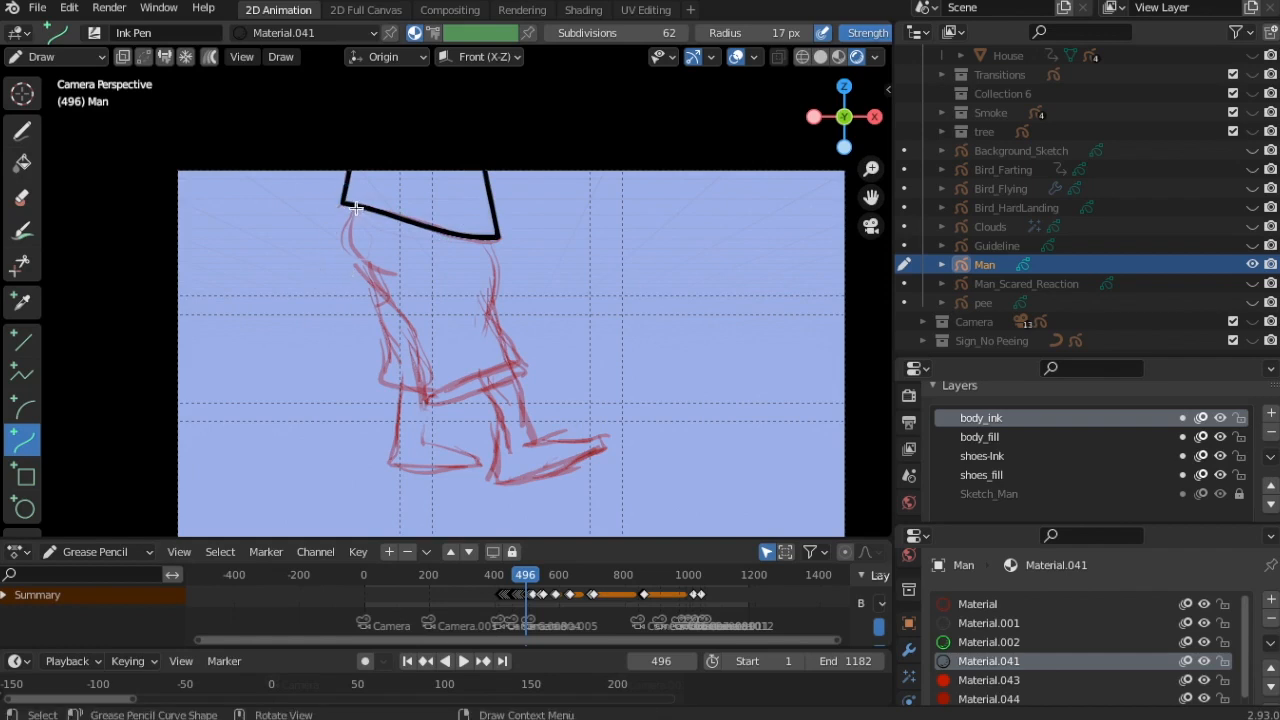
Ink the front trouser leg's seat curve, back edge, cuff line and lower front edge over the frame 496 sketch.
{"action": "left_click_drag", "start_coordinate": [347, 206], "coordinate": [389, 282]}
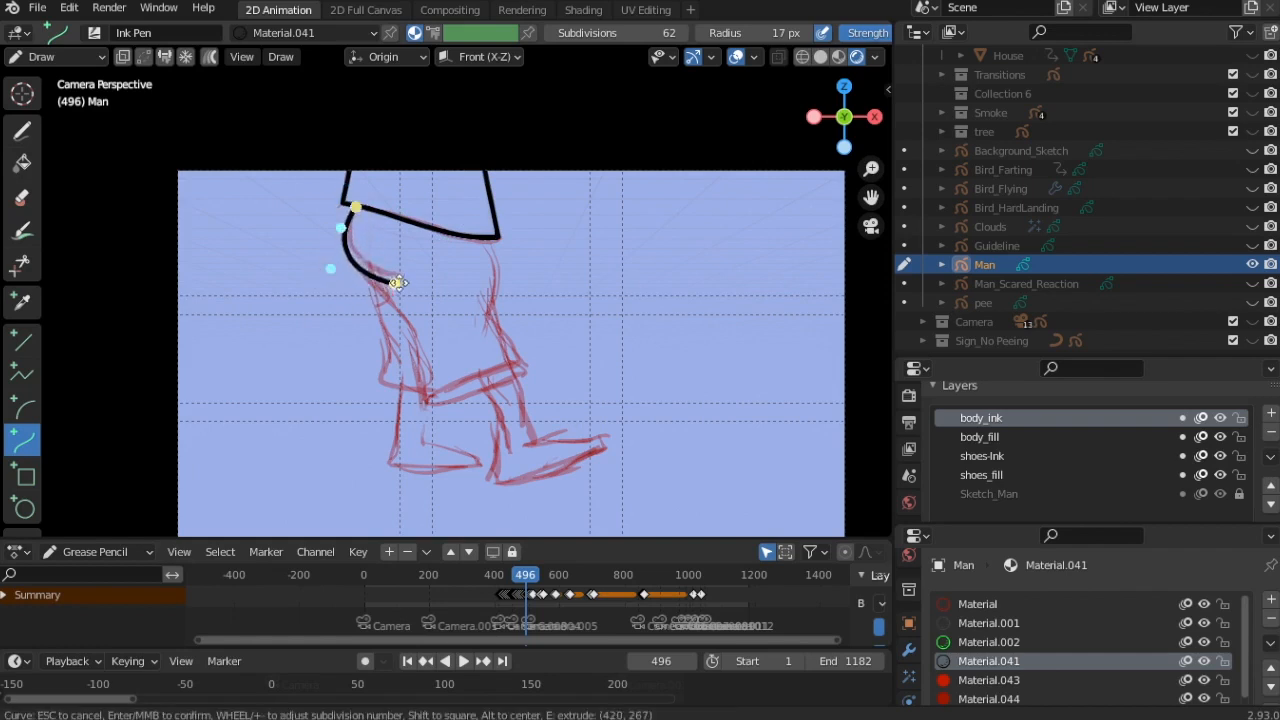
{"action": "key", "text": "Return"}
{"action": "left_click_drag", "start_coordinate": [360, 270], "coordinate": [426, 400]}
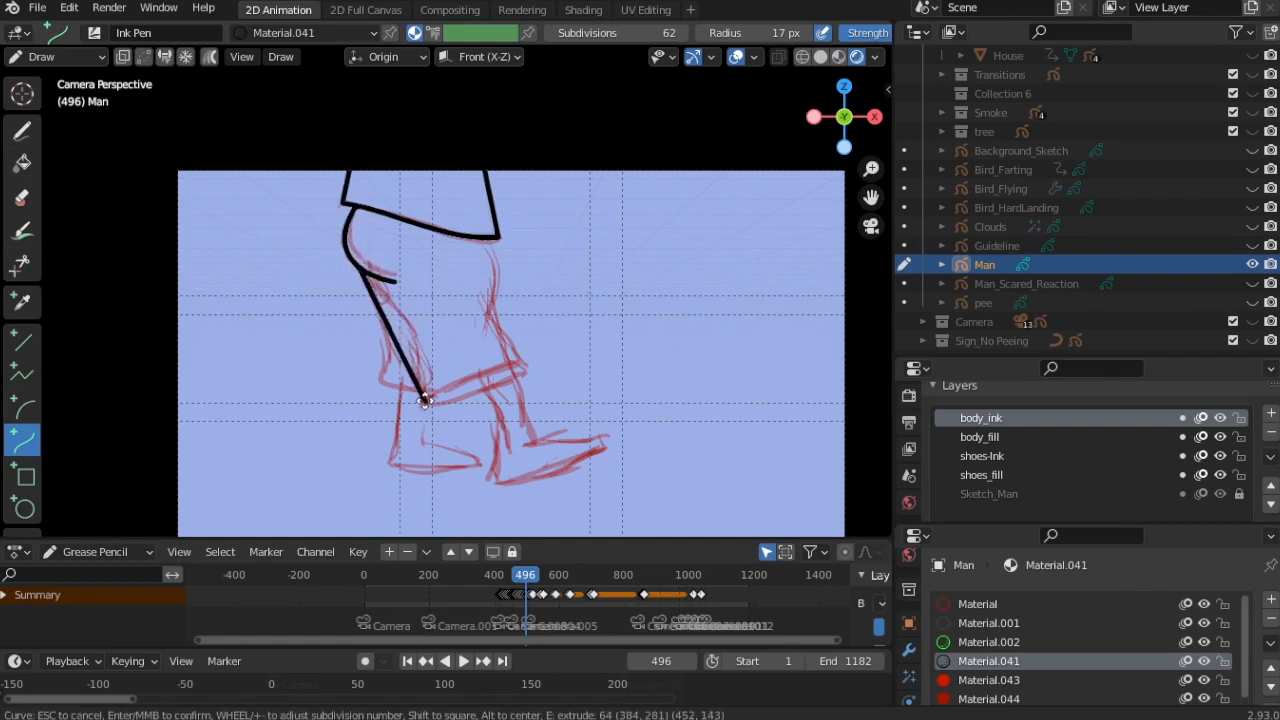
{"action": "left_click_drag", "start_coordinate": [404, 357], "coordinate": [427, 334]}
{"action": "left_click_drag", "start_coordinate": [382, 314], "coordinate": [393, 311]}
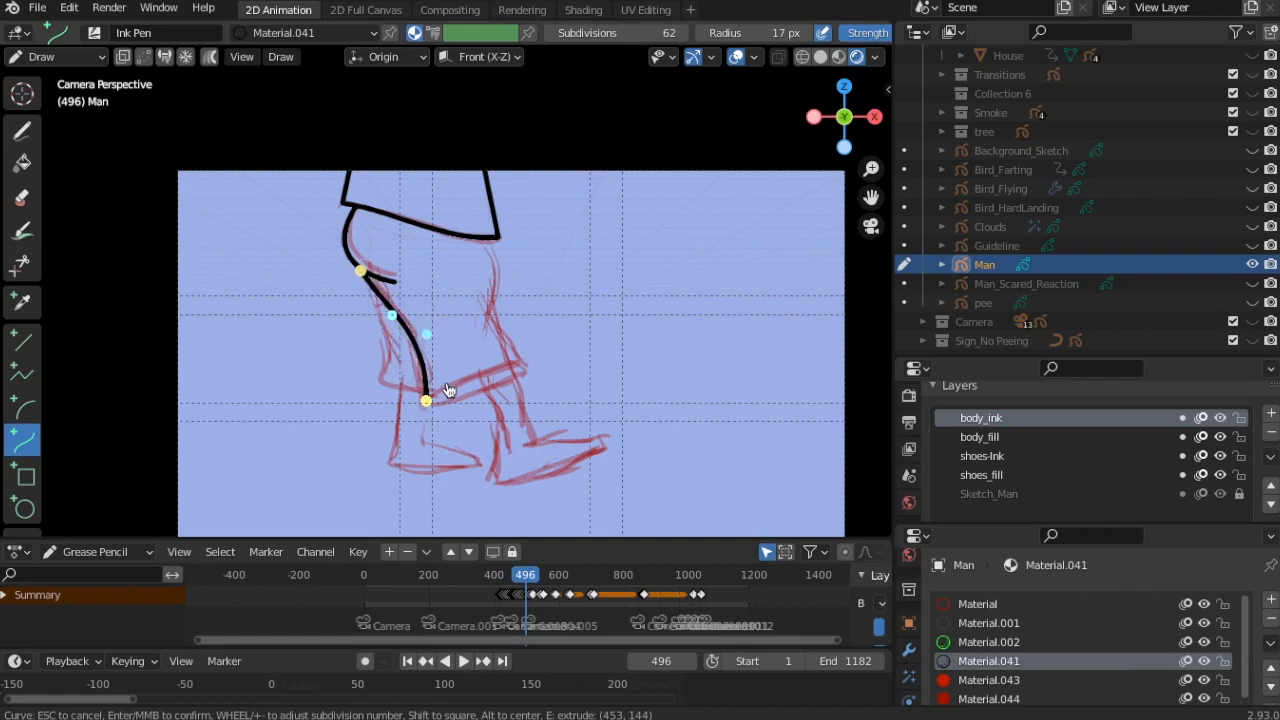
{"action": "key", "text": "e"}
{"action": "left_click", "coordinate": [519, 360]}
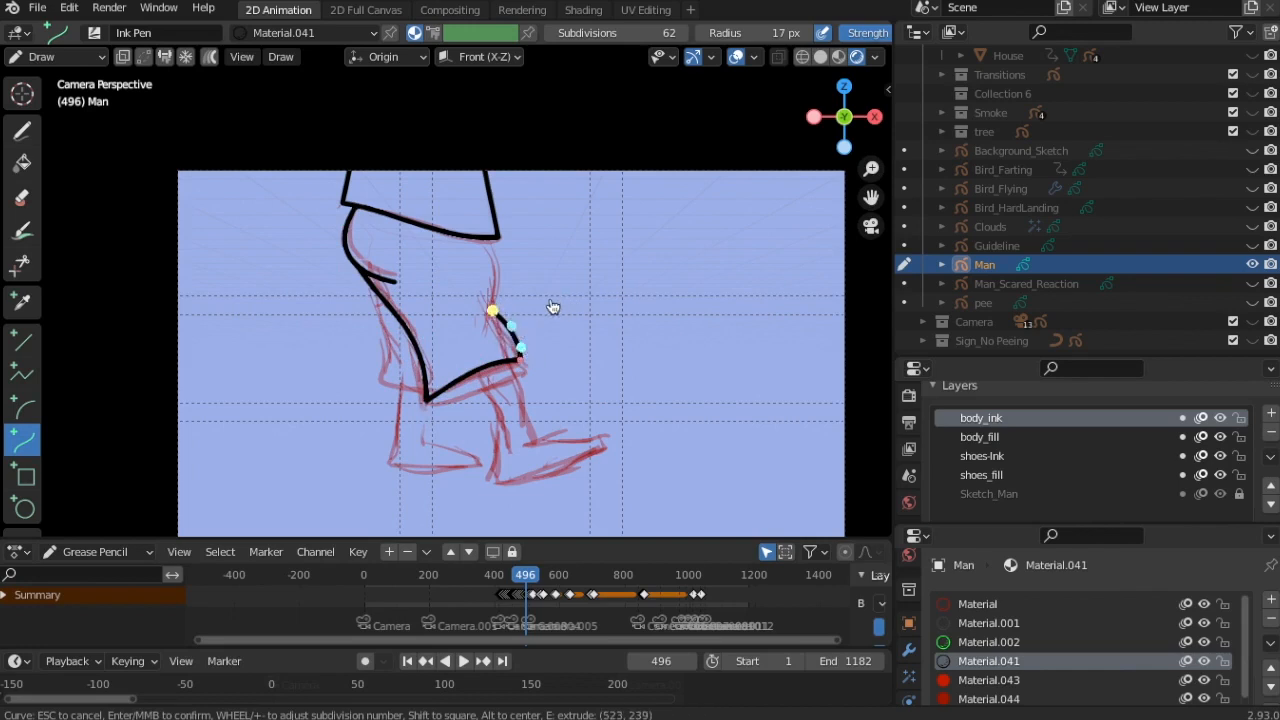
{"action": "key", "text": "Return"}
Ink the thigh's front edge and close the front trouser cuff with a curved underside.
{"action": "mouse_move", "coordinate": [481, 237]}
{"action": "left_mouse_down"}
{"action": "mouse_move", "coordinate": [489, 328]}
{"action": "mouse_move", "coordinate": [428, 401]}
{"action": "left_mouse_up"}
{"action": "key", "text": "Return"}
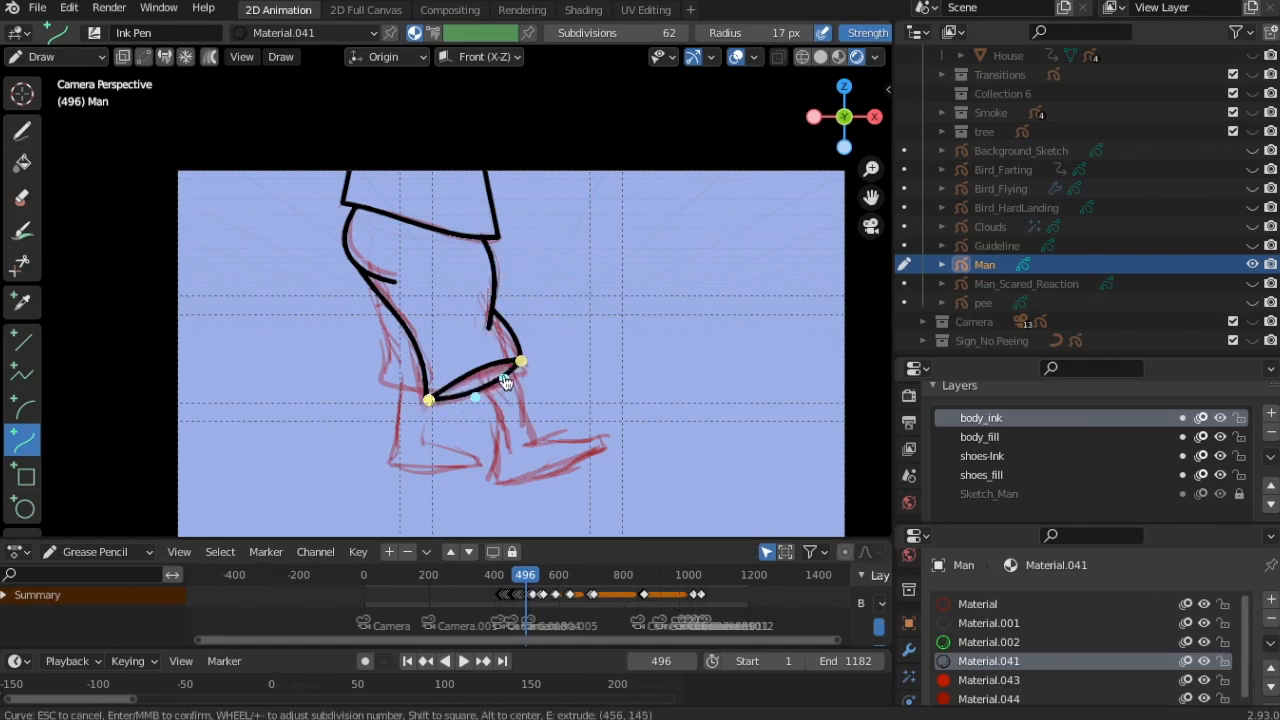
{"action": "key", "text": "Return"}
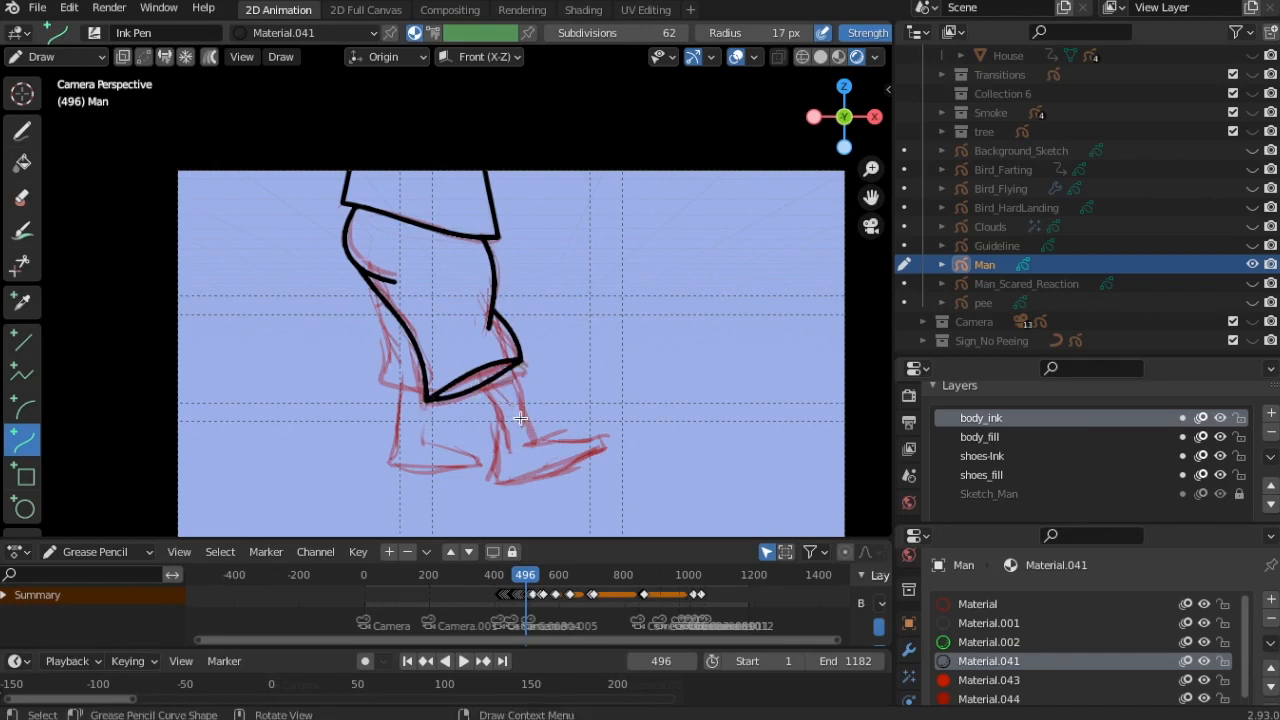
Ink the rear trouser leg's back edge, lower fold and short hem behind the front leg.
{"action": "left_click_drag", "start_coordinate": [371, 291], "coordinate": [396, 362]}
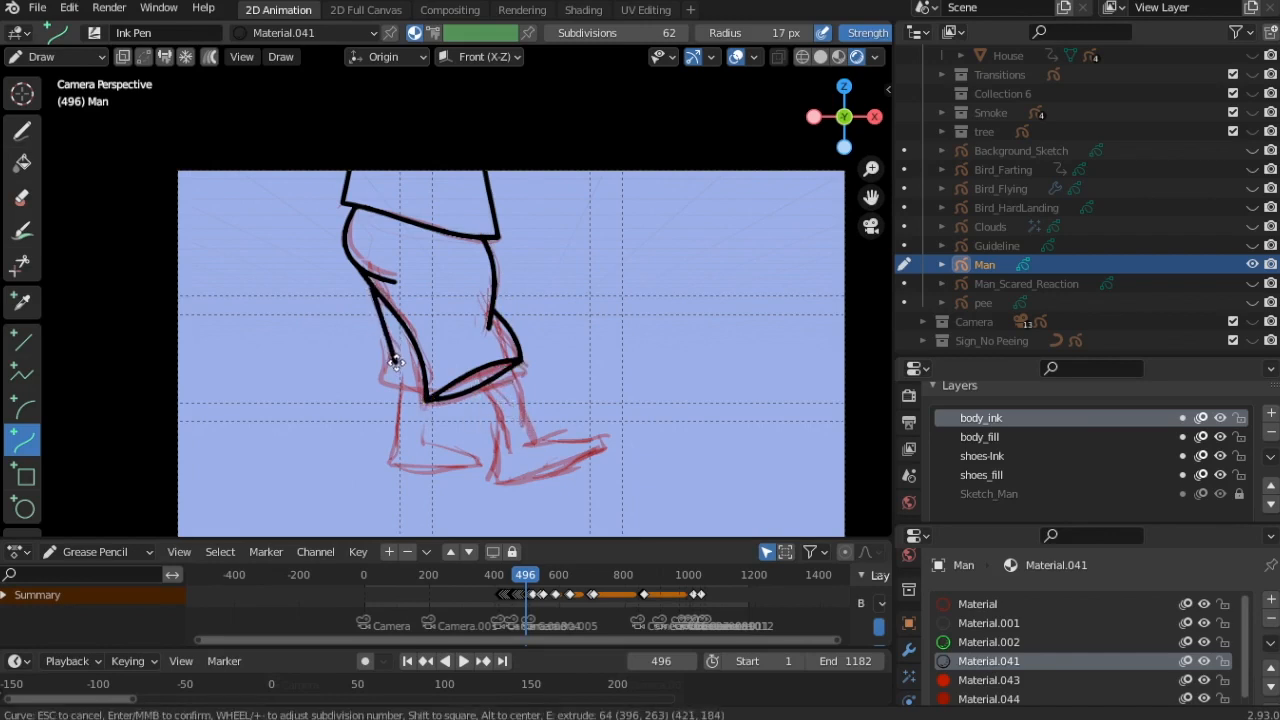
{"action": "key", "text": "e"}
{"action": "key", "text": "e"}
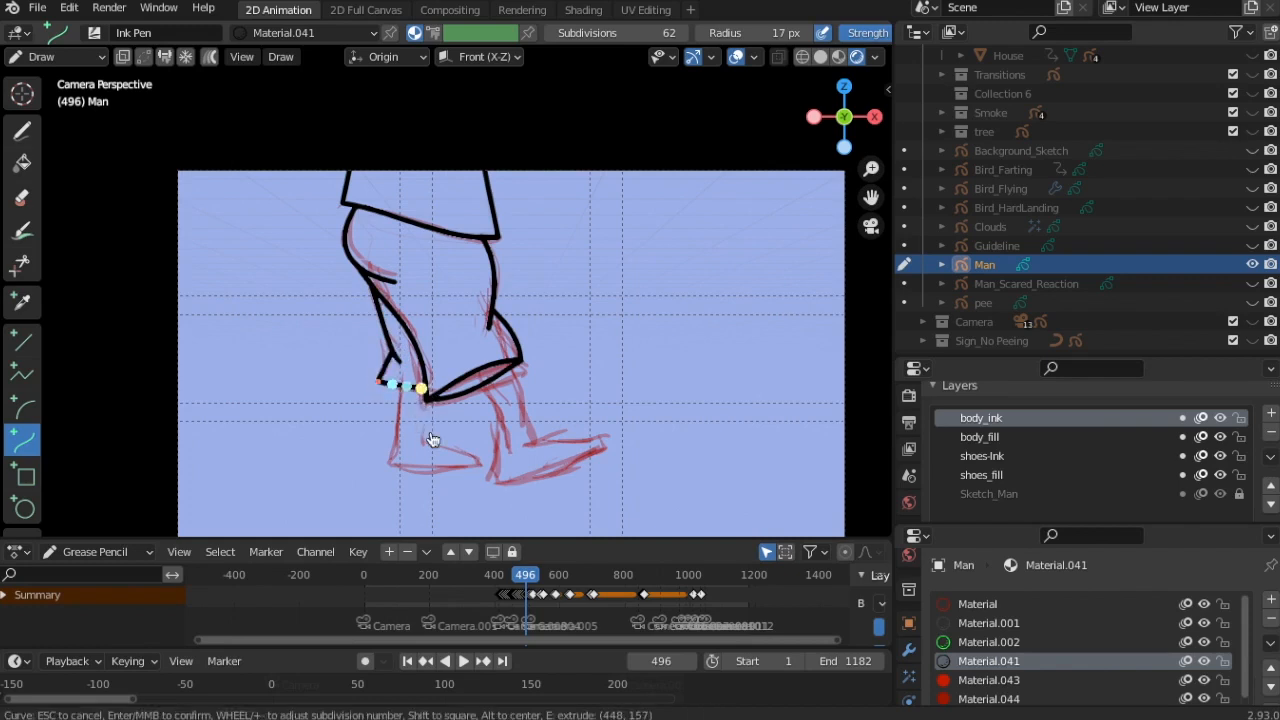
{"action": "key", "text": "Return"}
Go to frame 499 with auto keying on and ink the shirt's slanted hem and both sides.
{"action": "scroll", "coordinate": [543, 588], "scroll_direction": "up", "scroll_amount": 15}
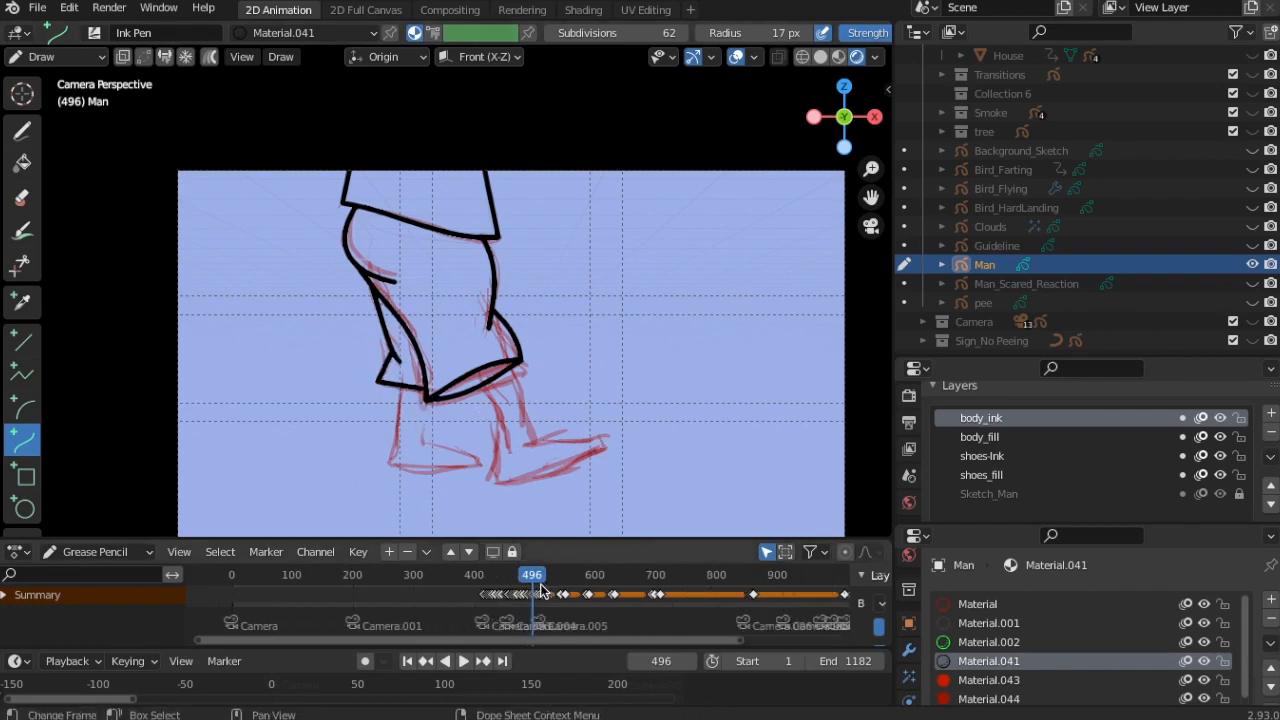
{"action": "left_click_drag", "start_coordinate": [553, 583], "coordinate": [558, 583]}
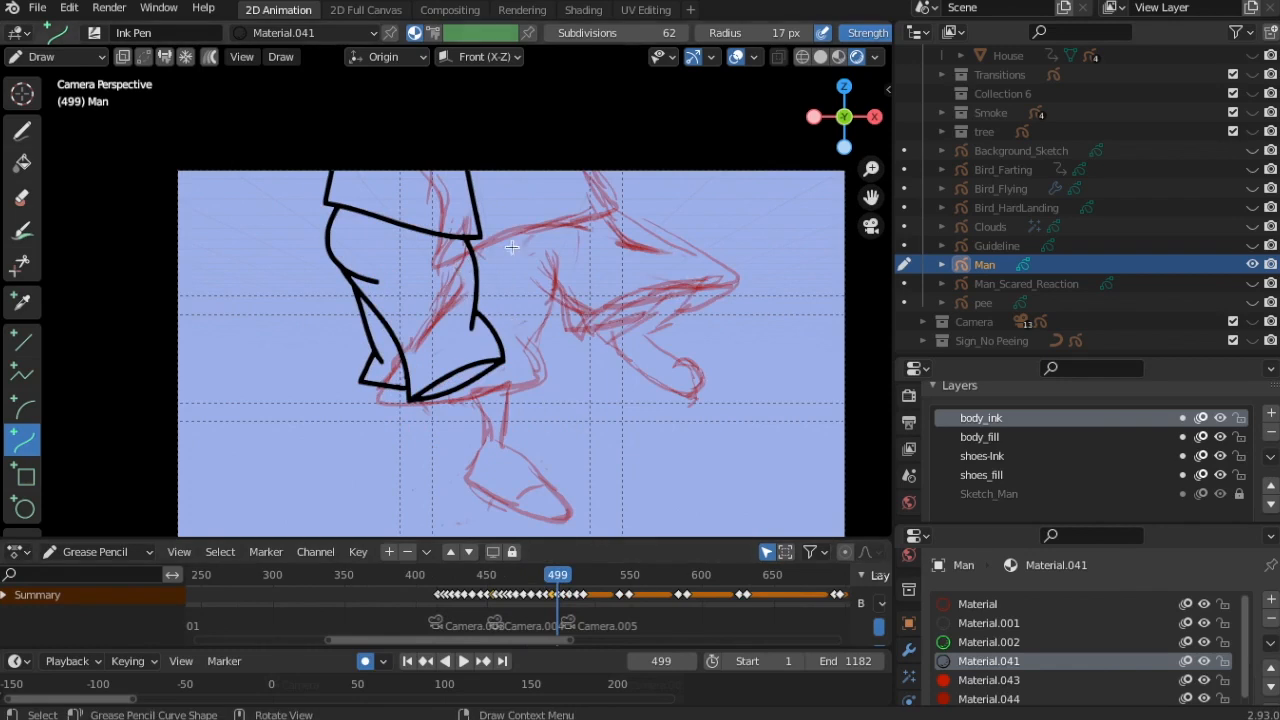
{"action": "left_click_drag", "start_coordinate": [439, 265], "coordinate": [614, 204]}
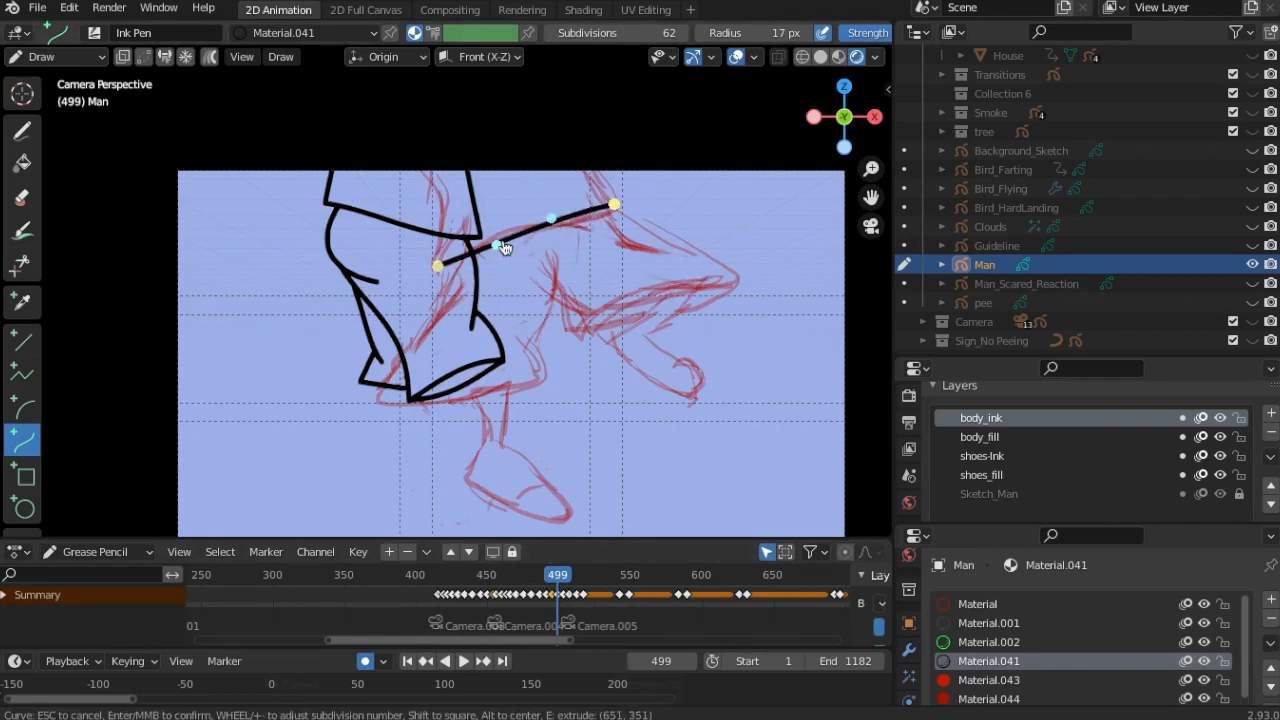
{"action": "key", "text": "Return"}
{"action": "left_click_drag", "start_coordinate": [425, 172], "coordinate": [443, 232]}
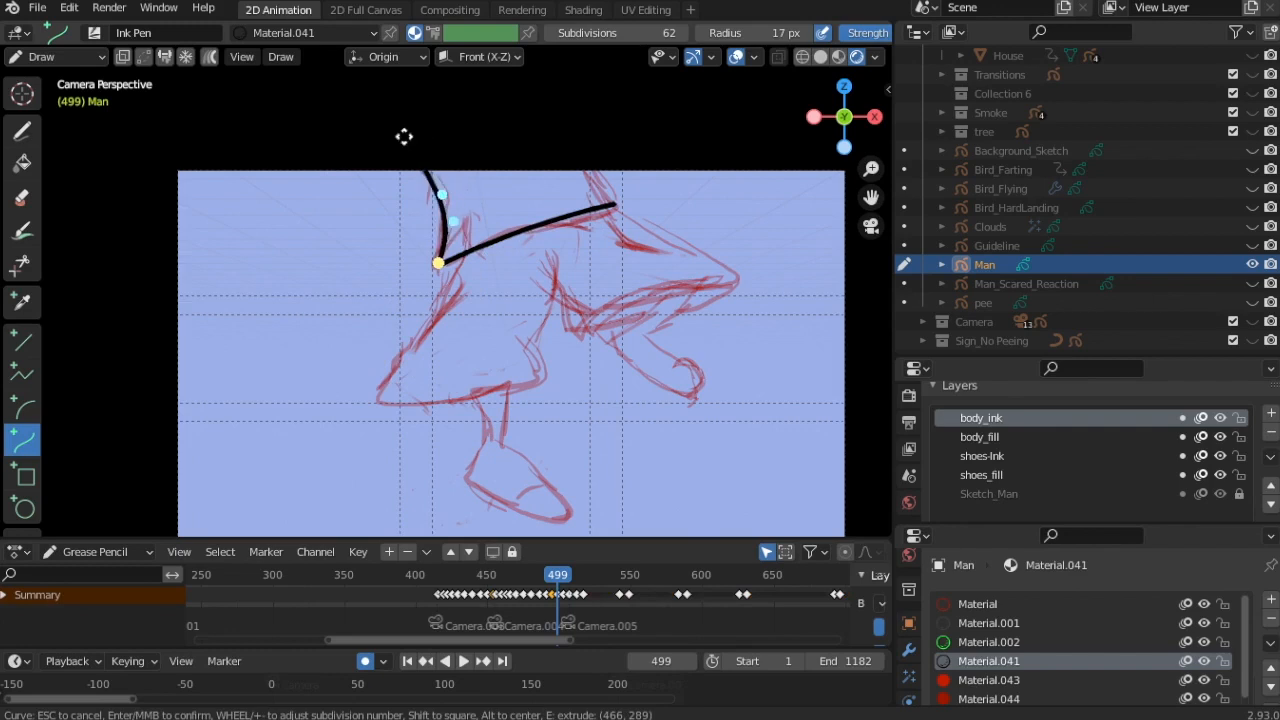
{"action": "key", "text": "e"}
{"action": "right_click", "coordinate": [403, 223]}
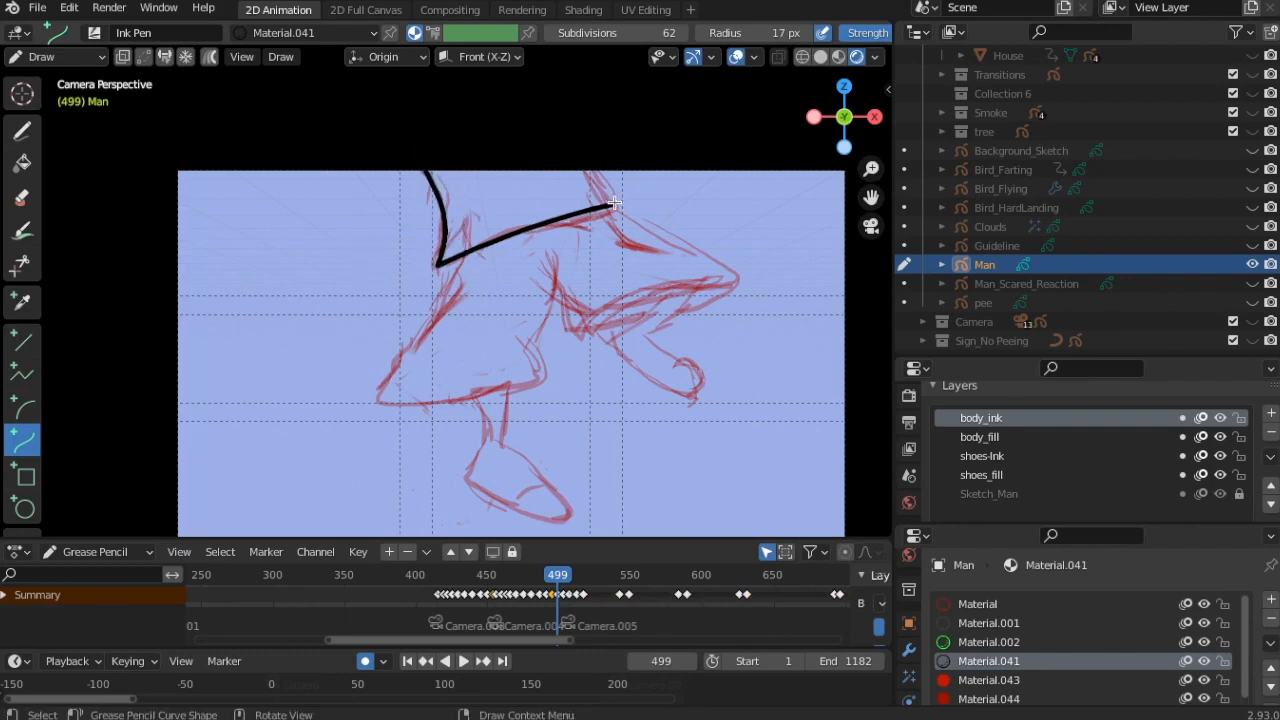
{"action": "left_click_drag", "start_coordinate": [614, 204], "coordinate": [552, 125]}
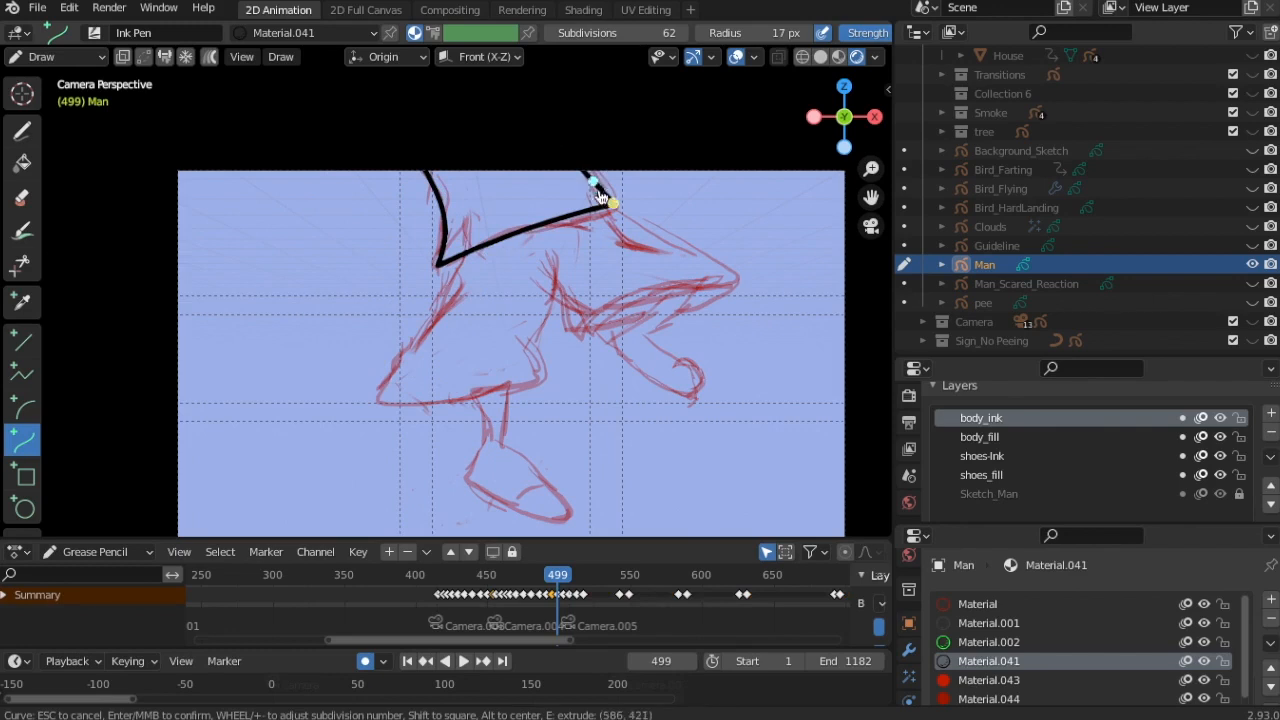
{"action": "key", "text": "Return"}
Ink the rear trouser leg at frame 499 with a curved back edge, rounded hem and inner edge up to the crotch.
{"action": "mouse_move", "coordinate": [457, 253]}
{"action": "left_mouse_down"}
{"action": "mouse_move", "coordinate": [414, 364]}
{"action": "mouse_move", "coordinate": [377, 399]}
{"action": "left_mouse_up"}
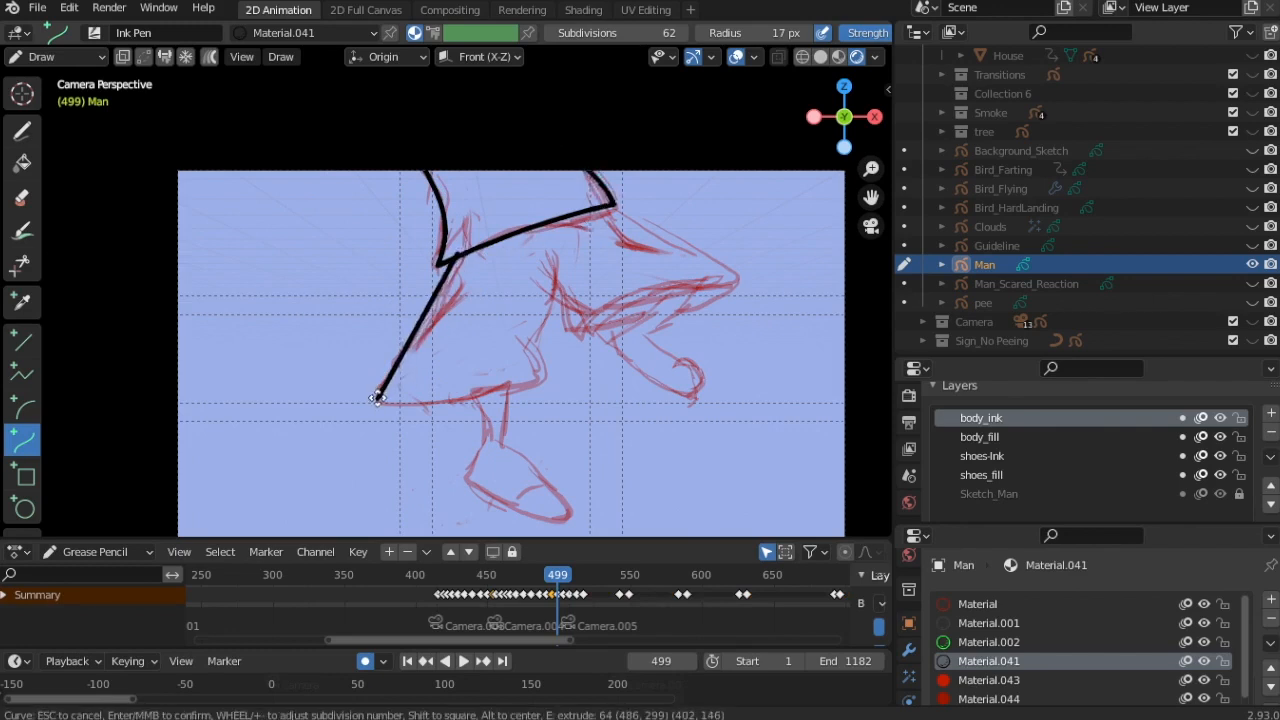
{"action": "left_click_drag", "start_coordinate": [431, 303], "coordinate": [443, 317]}
{"action": "key", "text": "e"}
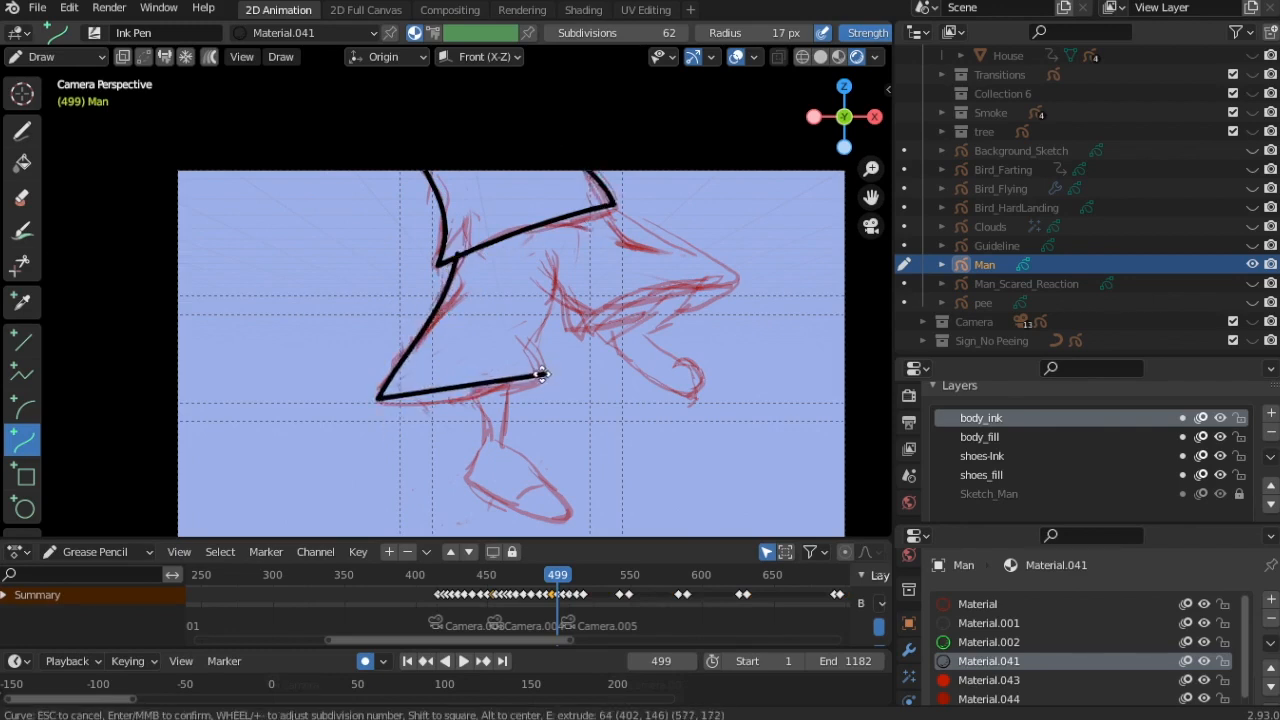
{"action": "left_click_drag", "start_coordinate": [487, 386], "coordinate": [481, 417]}
{"action": "mouse_move", "coordinate": [433, 391]}
{"action": "left_mouse_down"}
{"action": "mouse_move", "coordinate": [423, 420]}
{"action": "mouse_move", "coordinate": [419, 402]}
{"action": "left_mouse_up"}
{"action": "key", "text": "e"}
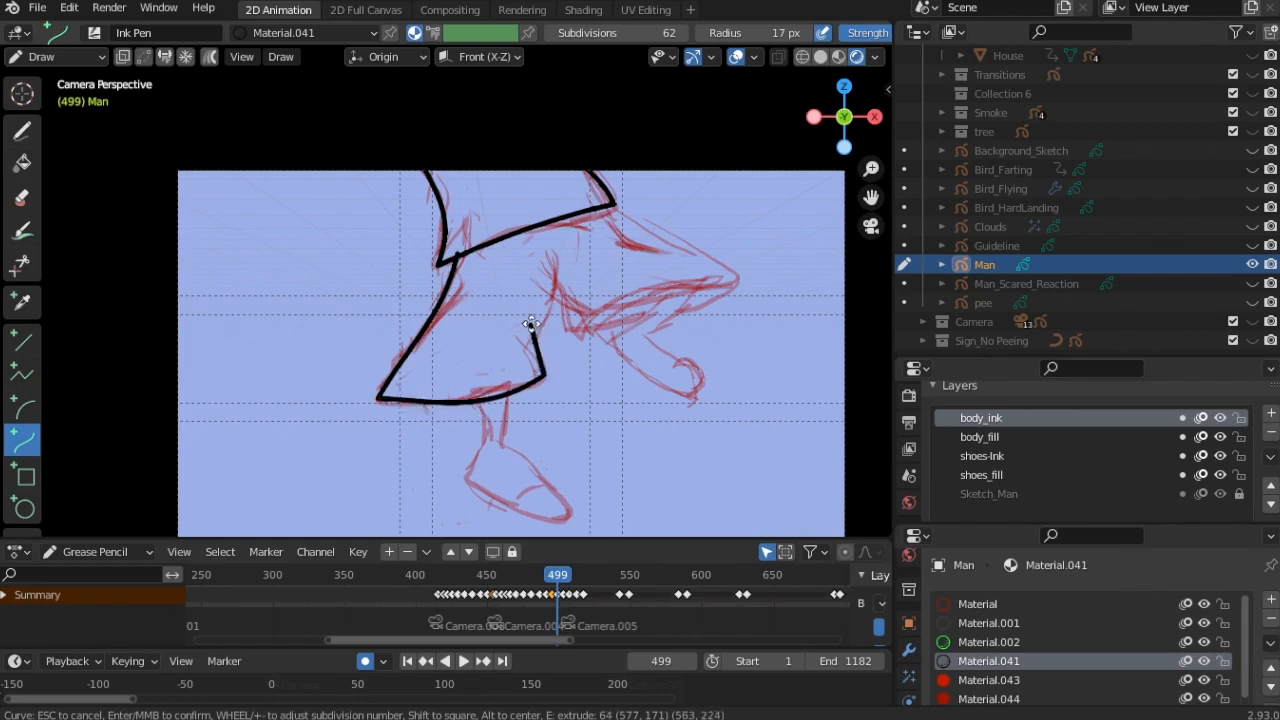
{"action": "left_click", "coordinate": [529, 316]}
{"action": "left_click", "coordinate": [558, 262]}
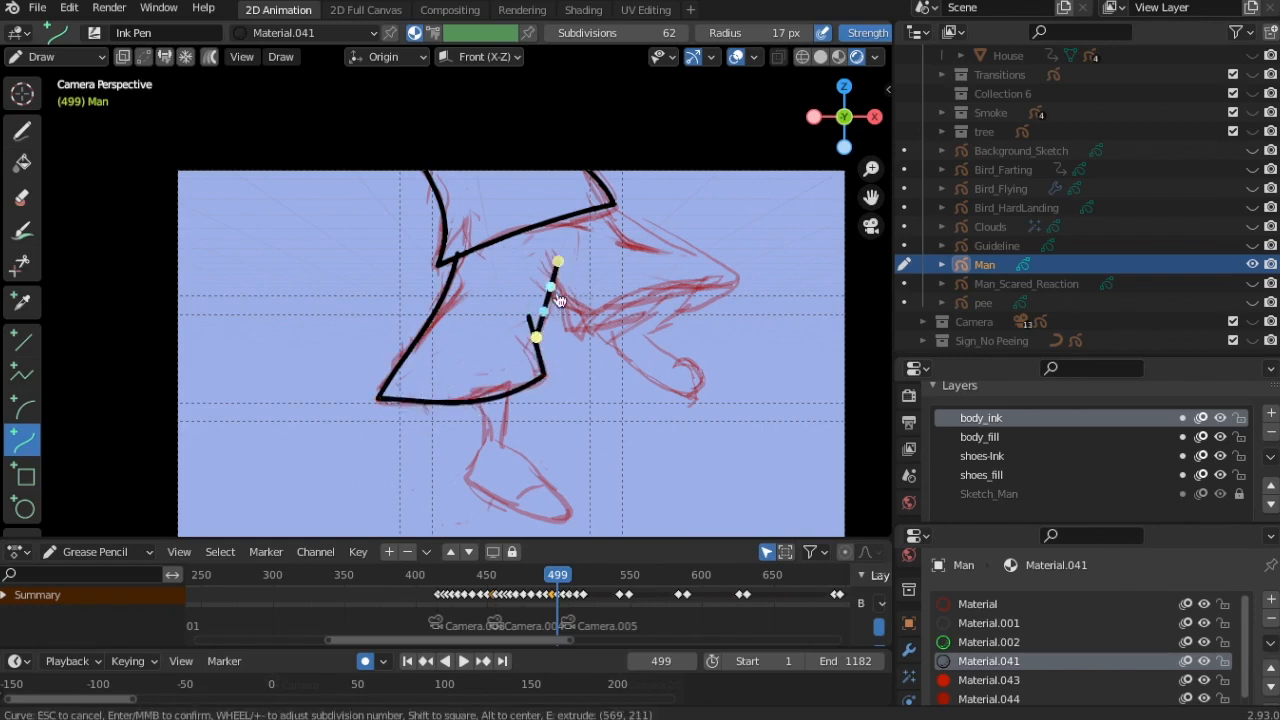
Ink the raised front trouser leg from the crotch along the cuff to its tip and back to the shirt hem.
{"action": "key", "text": "e"}
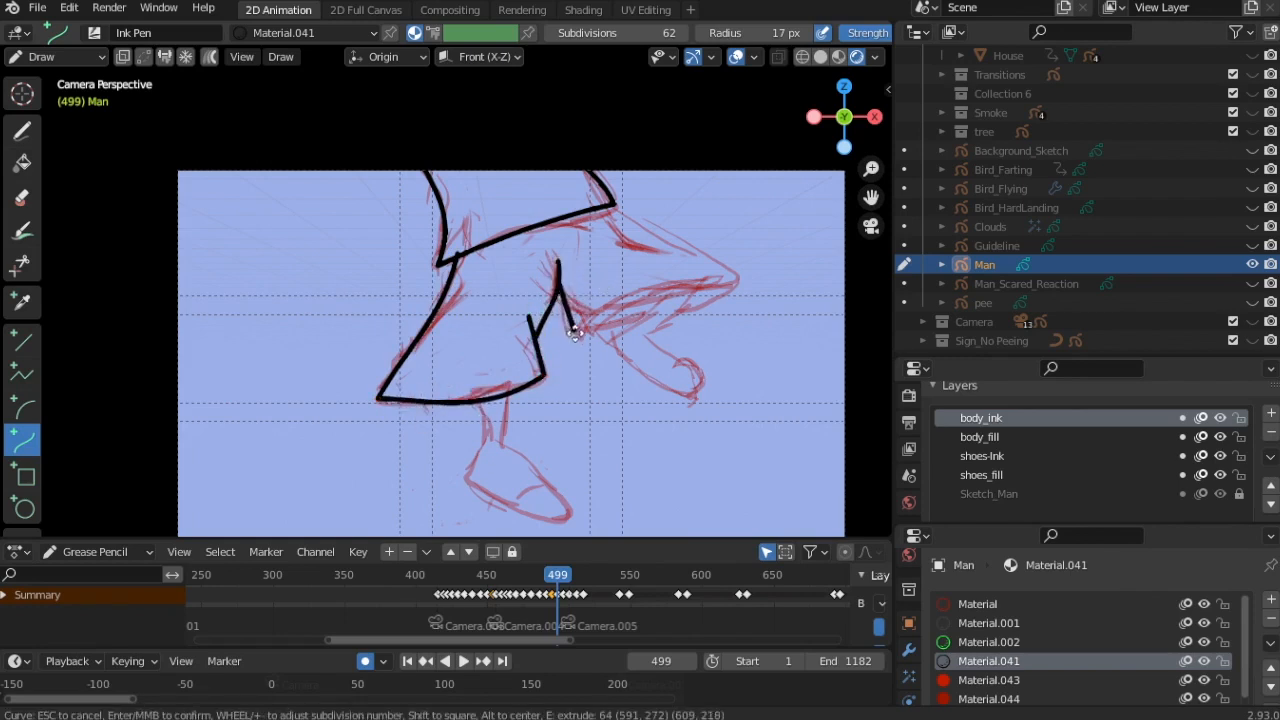
{"action": "left_click", "coordinate": [585, 318]}
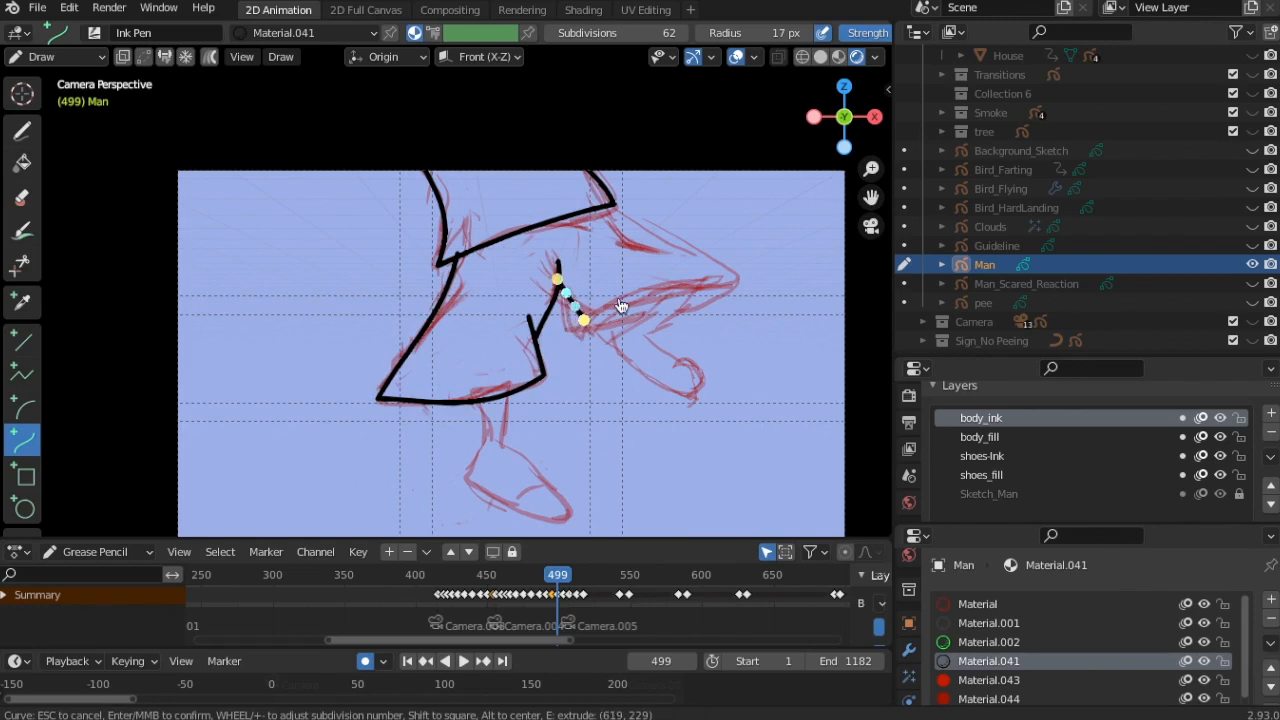
{"action": "key", "text": "e"}
{"action": "left_click", "coordinate": [736, 279]}
{"action": "key", "text": "e"}
{"action": "left_click", "coordinate": [609, 207]}
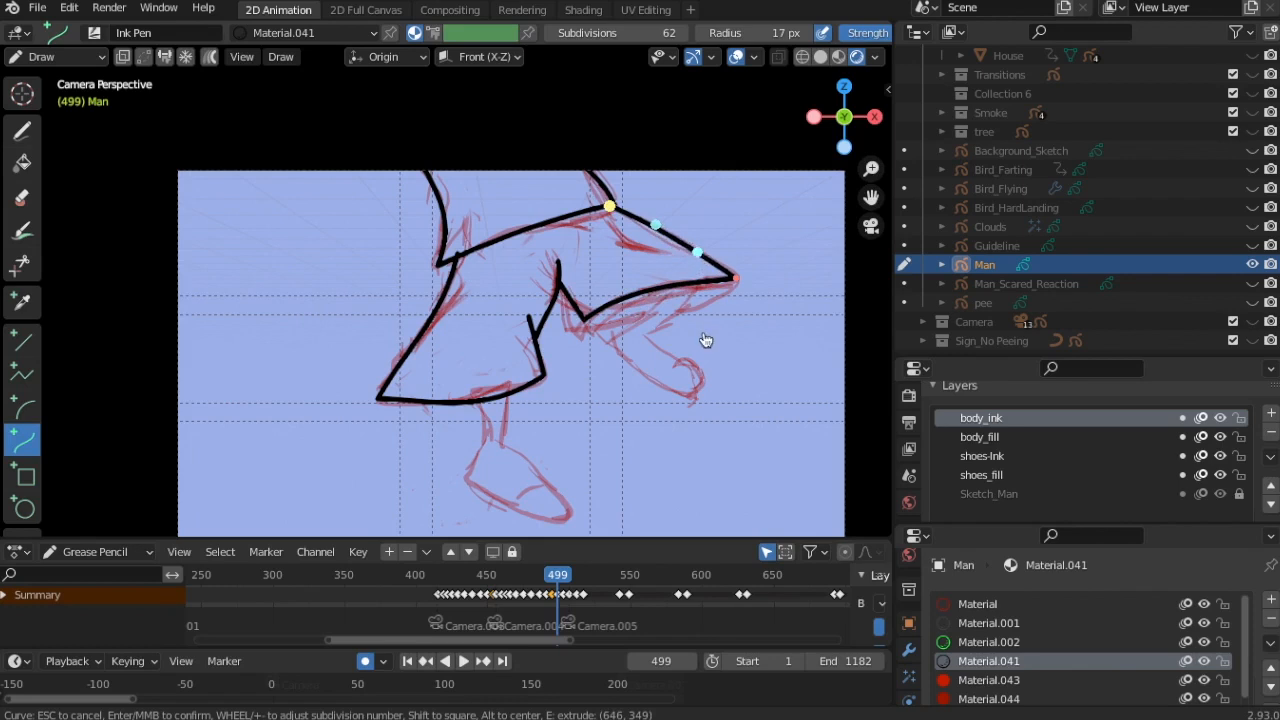
{"action": "key", "text": "Return"}
{"action": "left_click_drag", "start_coordinate": [733, 279], "coordinate": [587, 317]}
{"action": "left_click_drag", "start_coordinate": [684, 292], "coordinate": [684, 323]}
{"action": "left_click_drag", "start_coordinate": [635, 305], "coordinate": [633, 321]}
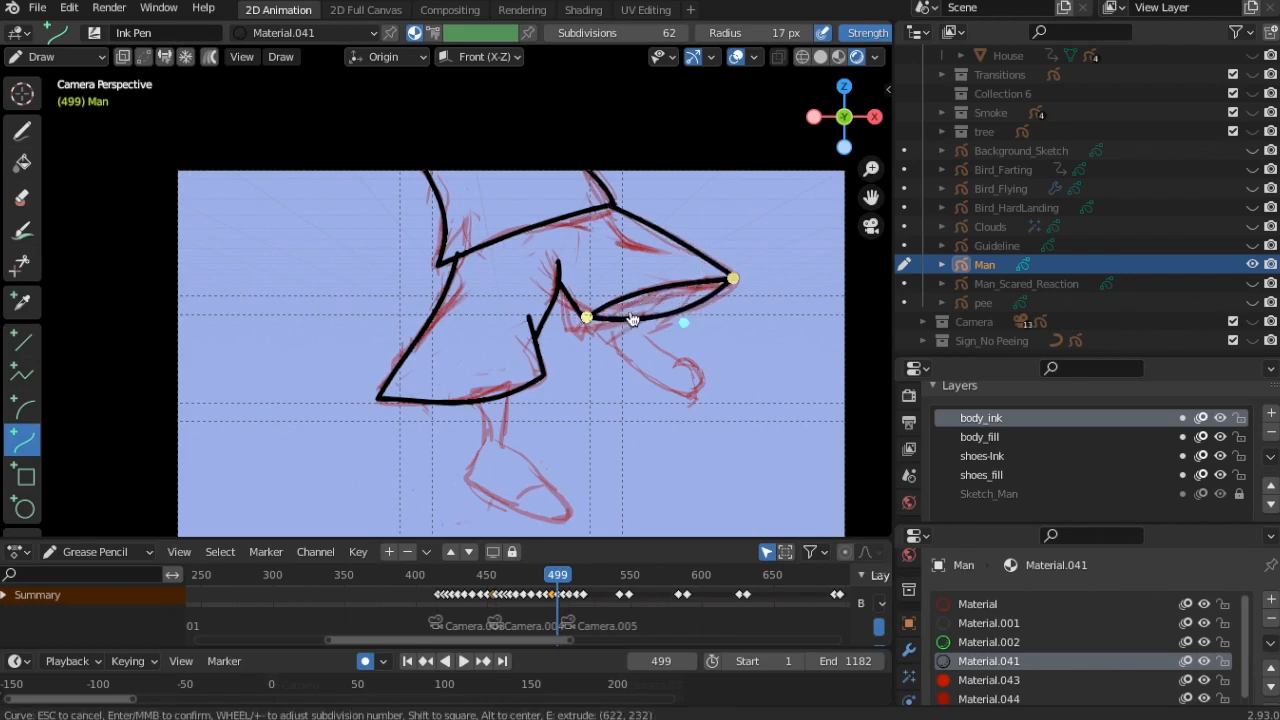
{"action": "key", "text": "Return"}
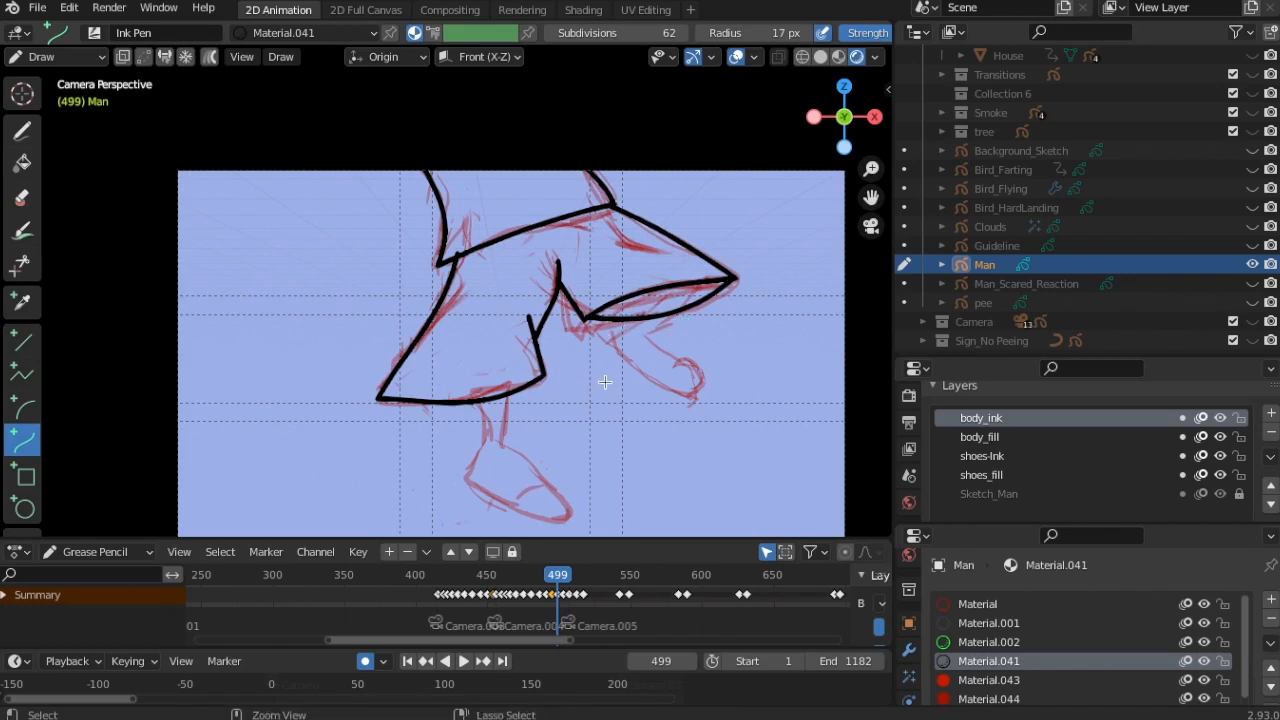
{"action": "key", "text": "ctrl+z"}
Ink a deeper curved underside across the raised front leg's cuff opening.
{"action": "left_click_drag", "start_coordinate": [585, 318], "coordinate": [737, 279]}
{"action": "left_click_drag", "start_coordinate": [686, 292], "coordinate": [691, 340]}
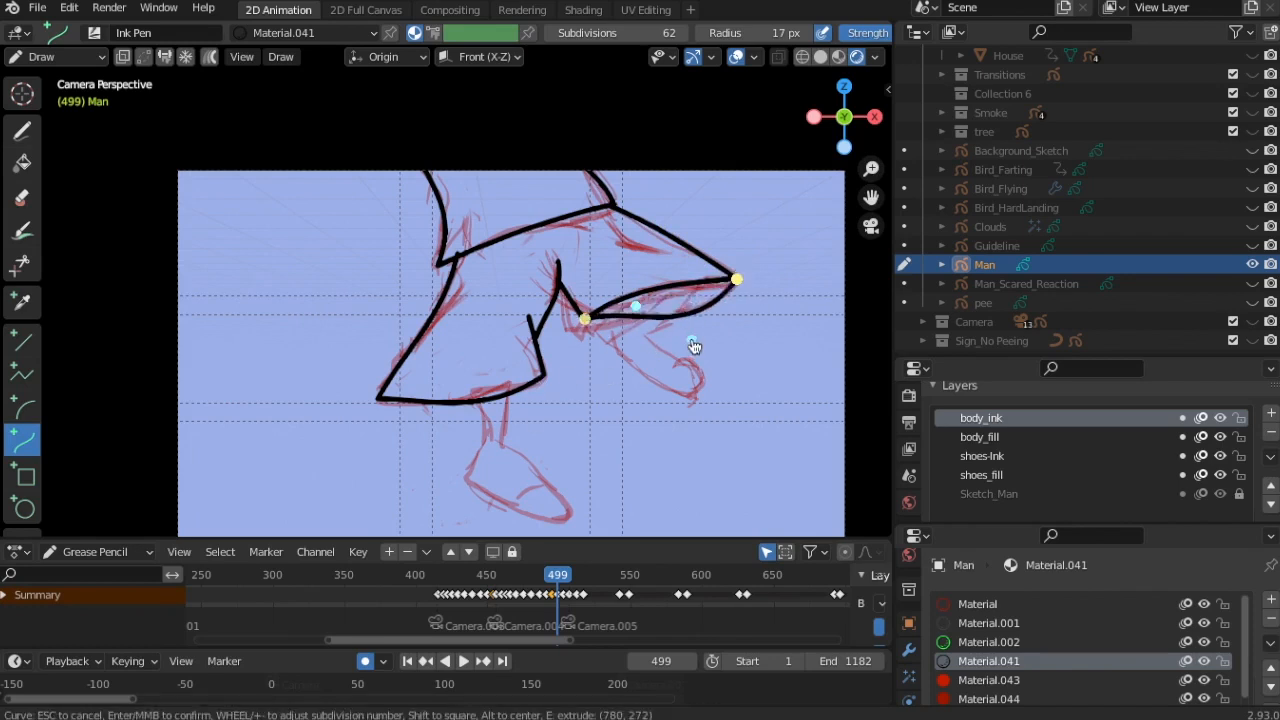
{"action": "left_click_drag", "start_coordinate": [636, 305], "coordinate": [608, 329]}
{"action": "key", "text": "Return"}
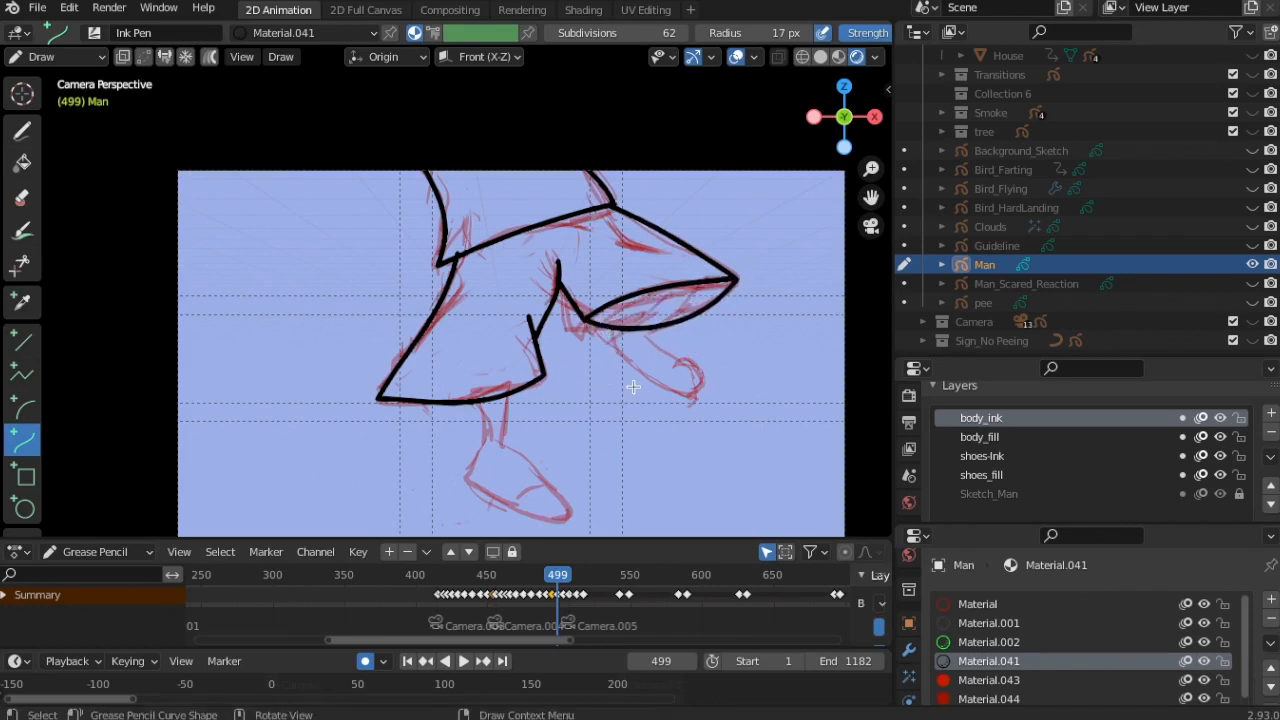
Go to frame 503 and ink the front trouser leg's rounded hem, curved outer edge and inner edge up to the crotch.
{"action": "key", "text": "Right"}
{"action": "key", "text": "Right"}
{"action": "key", "text": "Right"}
{"action": "key", "text": "Right"}
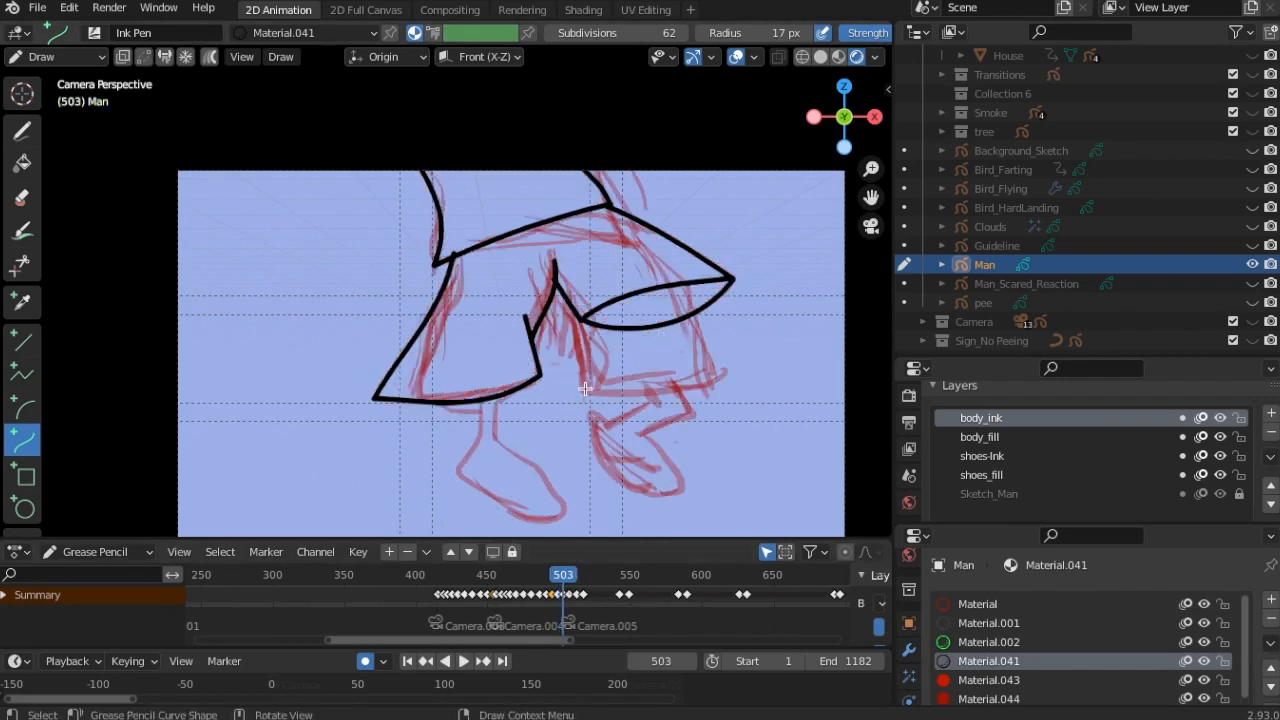
{"action": "left_click_drag", "start_coordinate": [583, 390], "coordinate": [729, 376]}
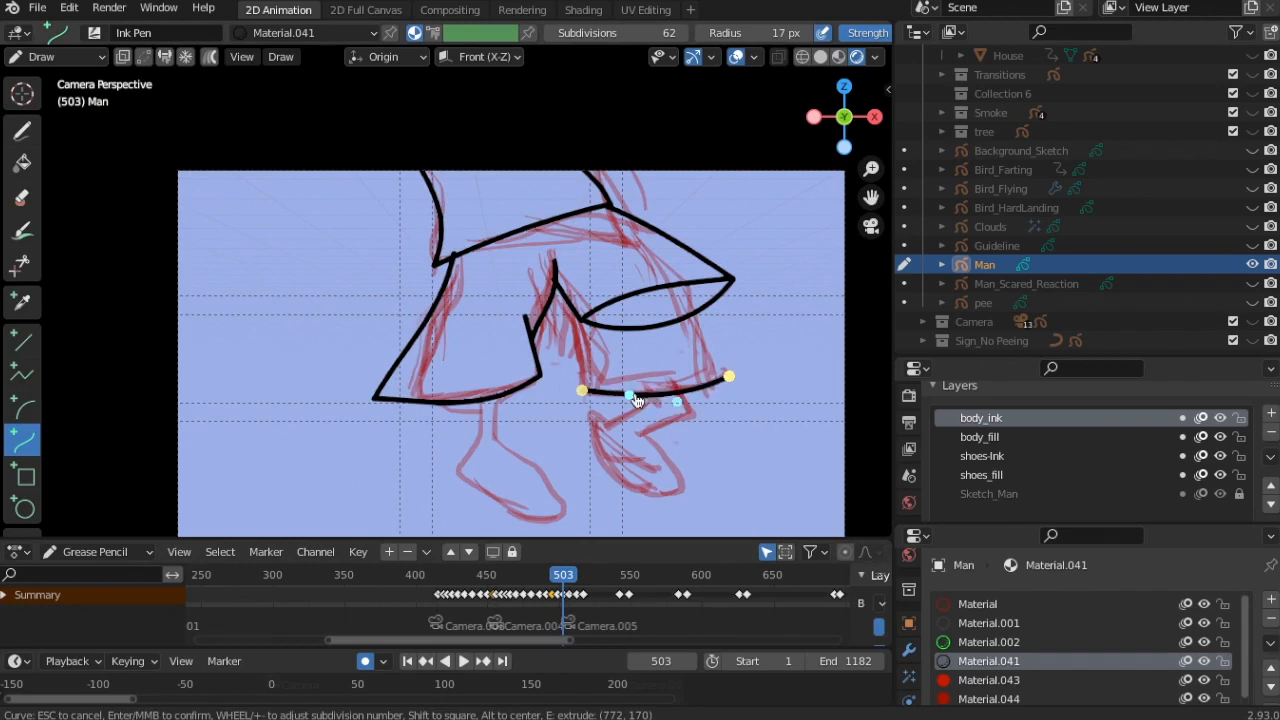
{"action": "key", "text": "e"}
{"action": "left_click", "coordinate": [684, 277]}
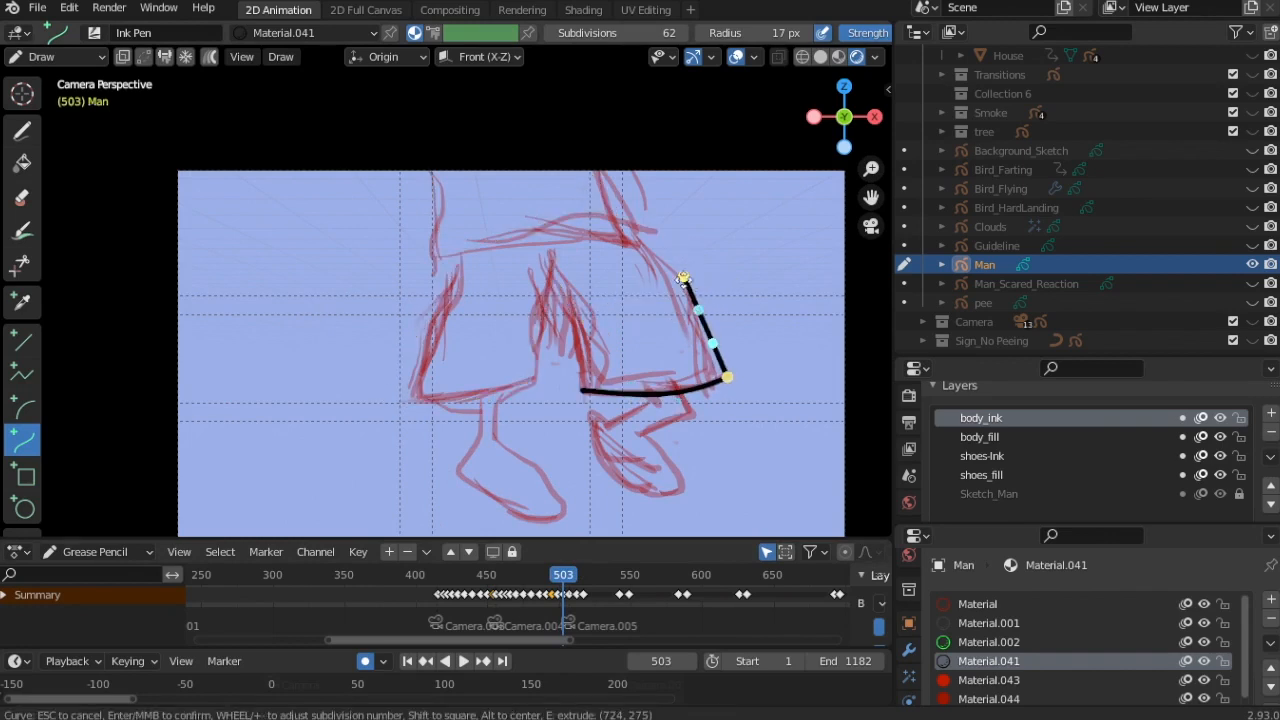
{"action": "left_click_drag", "start_coordinate": [685, 278], "coordinate": [638, 235]}
{"action": "left_click_drag", "start_coordinate": [698, 311], "coordinate": [699, 312]}
{"action": "key", "text": "e"}
{"action": "key", "text": "Return"}
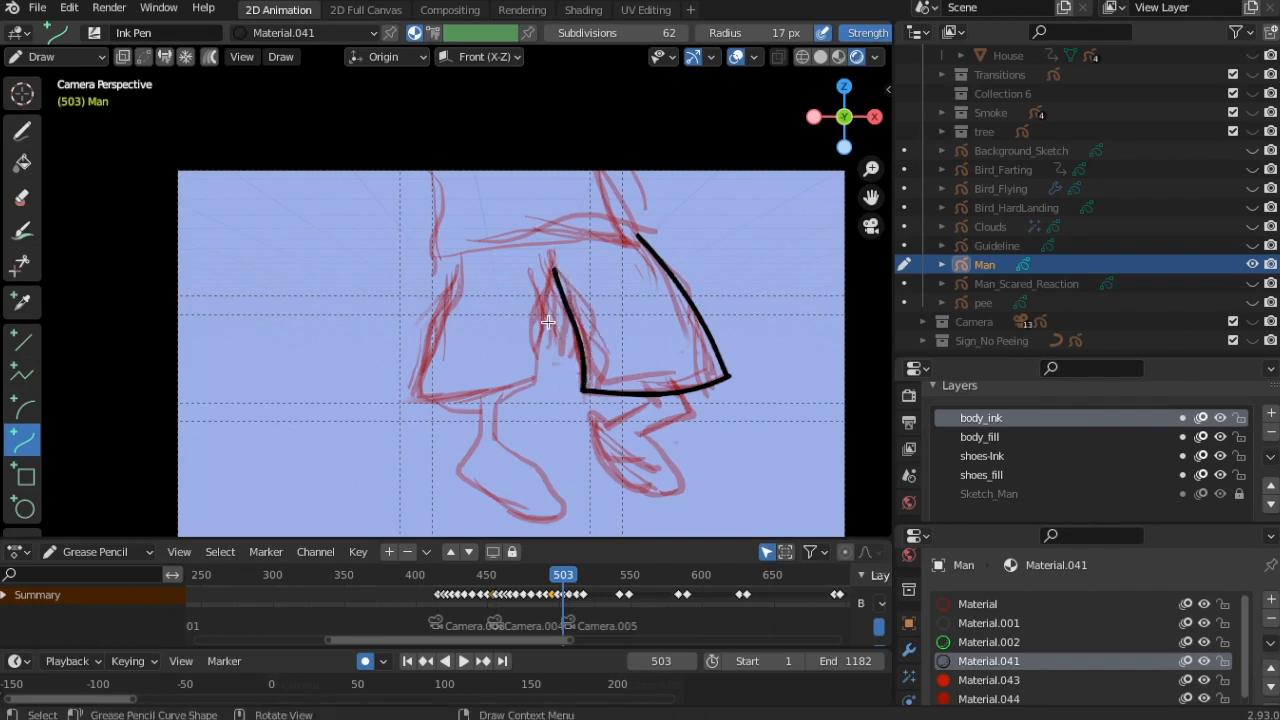
Ink the rear trouser leg's inner edge down from the crotch and its slightly wavy hem at frame 503.
{"action": "mouse_move", "coordinate": [555, 258]}
{"action": "left_mouse_down"}
{"action": "mouse_move", "coordinate": [532, 372]}
{"action": "mouse_move", "coordinate": [547, 380]}
{"action": "mouse_move", "coordinate": [490, 414]}
{"action": "mouse_move", "coordinate": [477, 388]}
{"action": "mouse_move", "coordinate": [510, 403]}
{"action": "left_mouse_up"}
{"action": "key", "text": "e"}
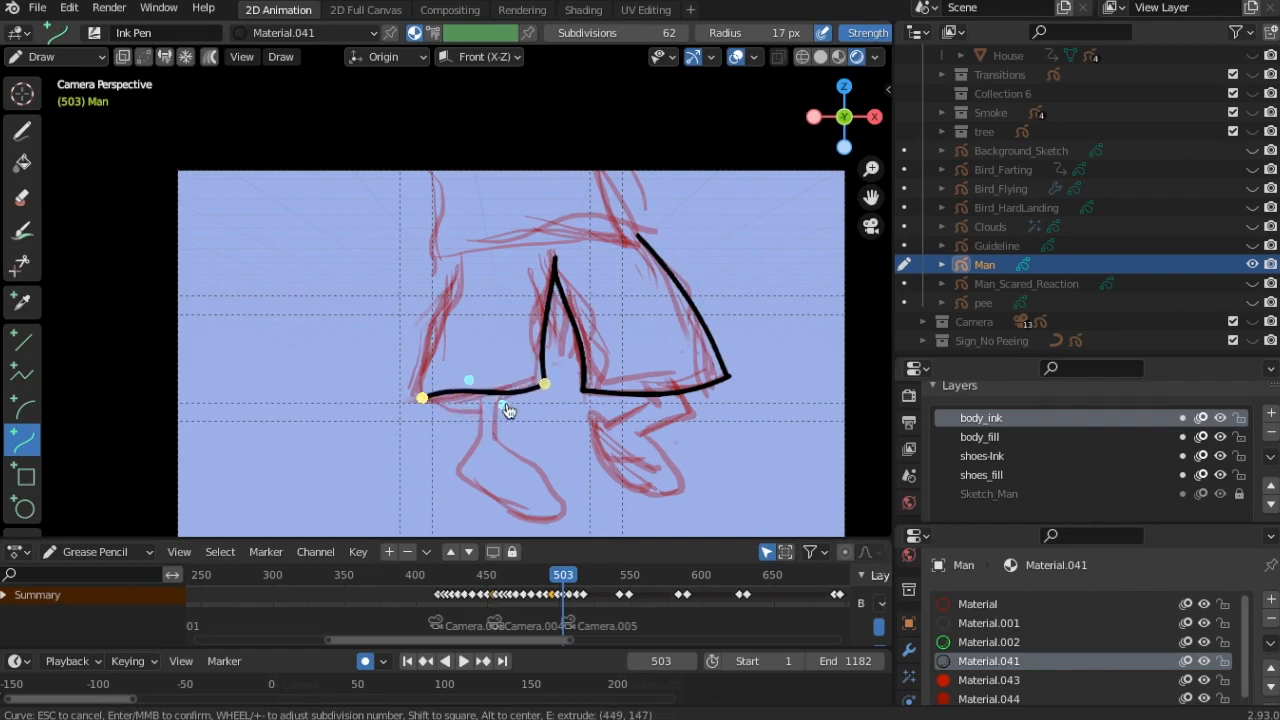
{"action": "key", "text": "Return"}
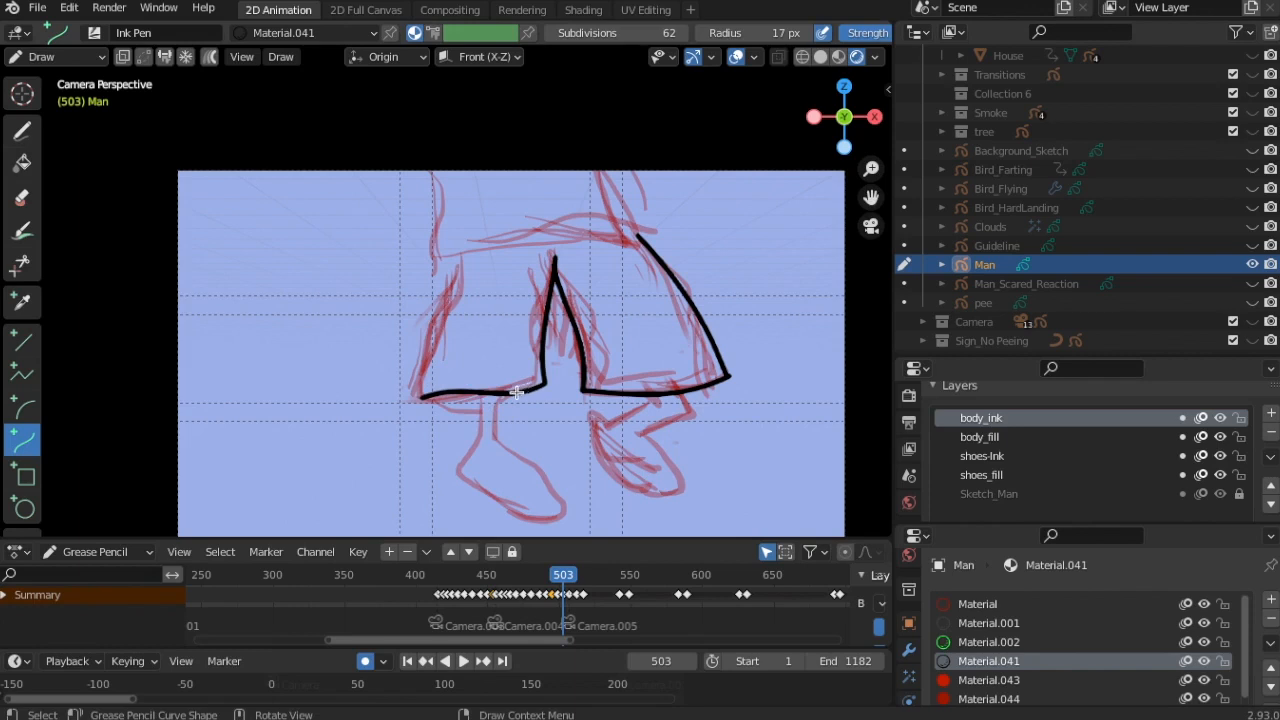
Ink the rear leg's curved cuff underside and its S-shaped back edge up to the shirt hem.
{"action": "left_click_drag", "start_coordinate": [525, 393], "coordinate": [423, 397]}
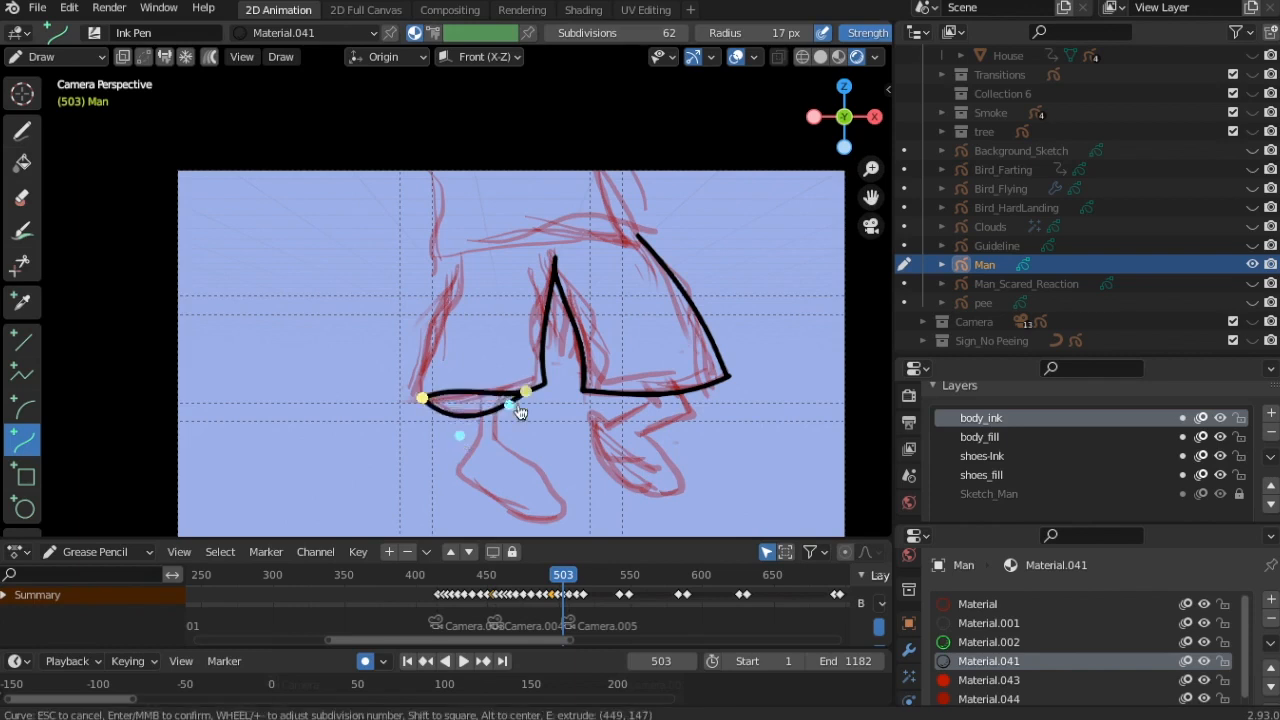
{"action": "key", "text": "e"}
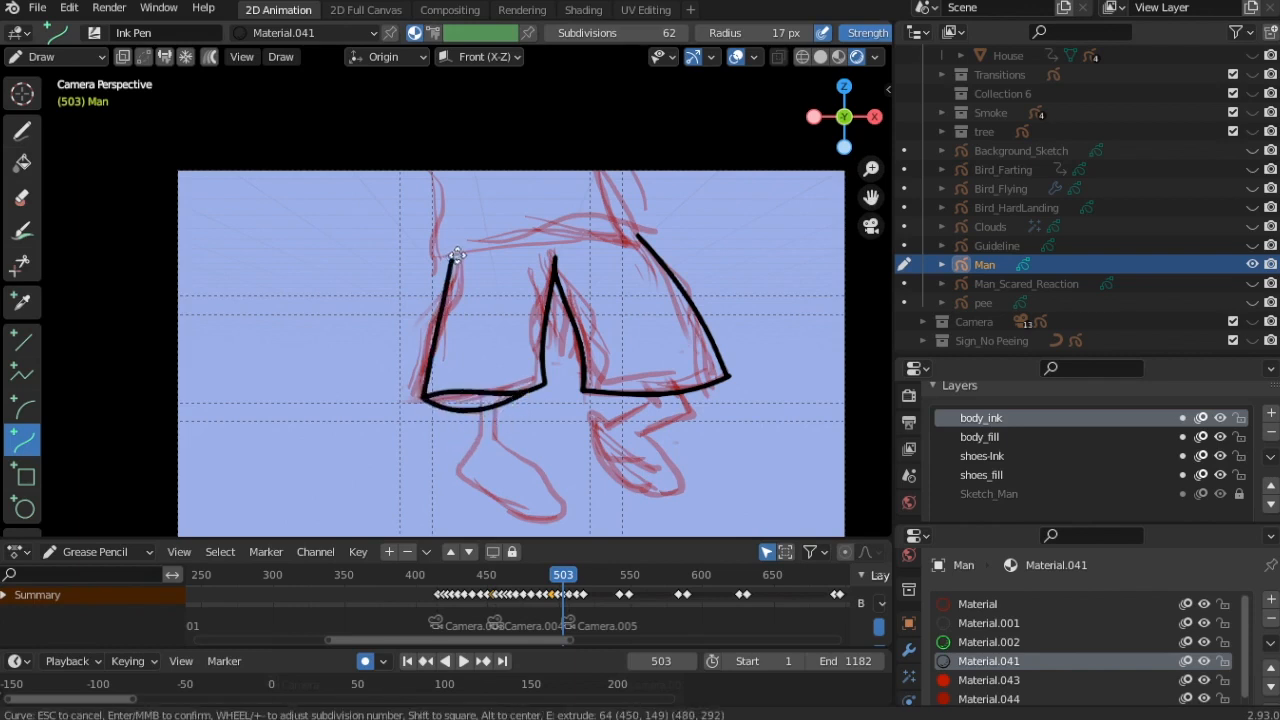
{"action": "left_click", "coordinate": [446, 258]}
{"action": "mouse_move", "coordinate": [432, 350]}
{"action": "left_mouse_down"}
{"action": "mouse_move", "coordinate": [404, 351]}
{"action": "mouse_move", "coordinate": [441, 358]}
{"action": "left_mouse_up"}
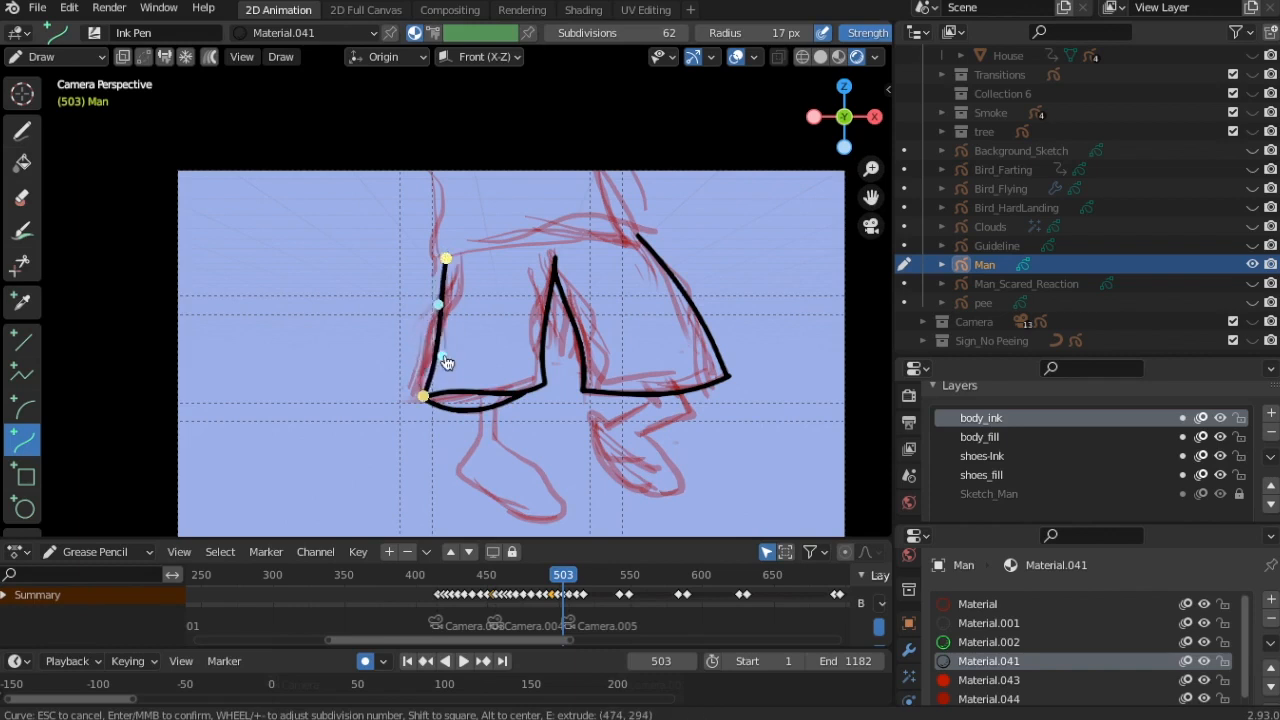
{"action": "left_click_drag", "start_coordinate": [438, 306], "coordinate": [460, 303]}
{"action": "left_click_drag", "start_coordinate": [440, 356], "coordinate": [426, 358]}
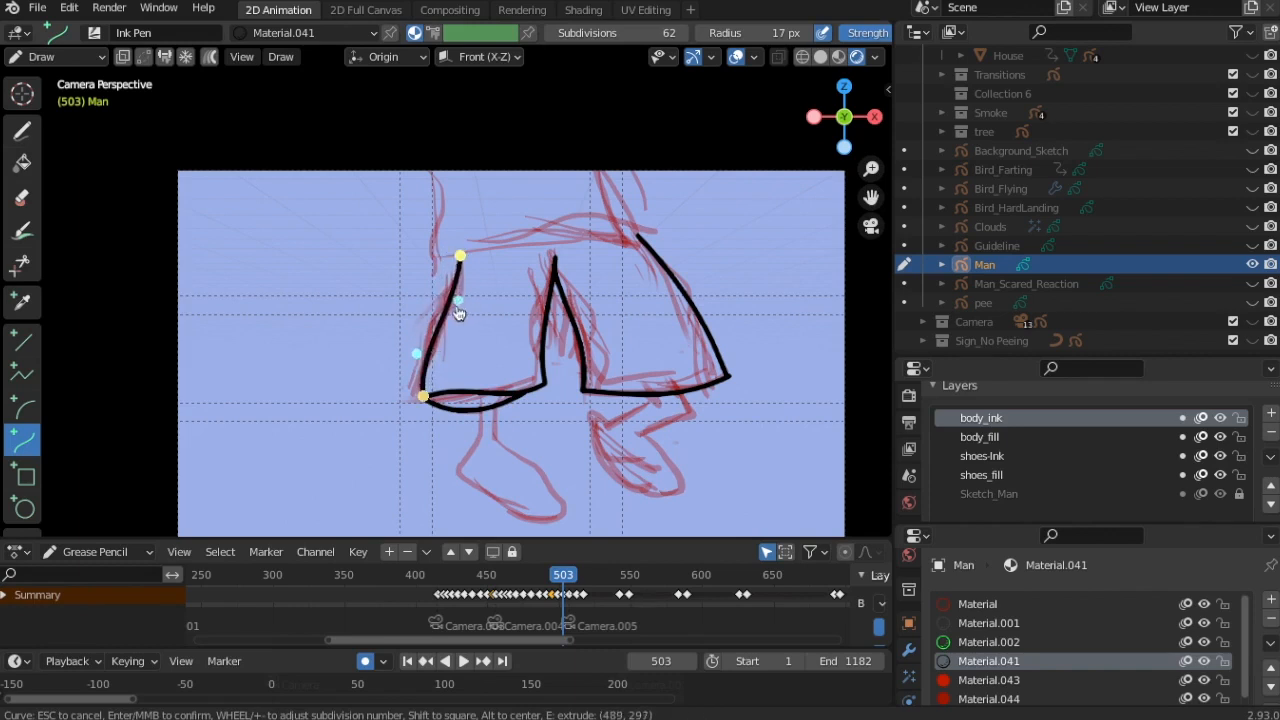
{"action": "key", "text": "Return"}
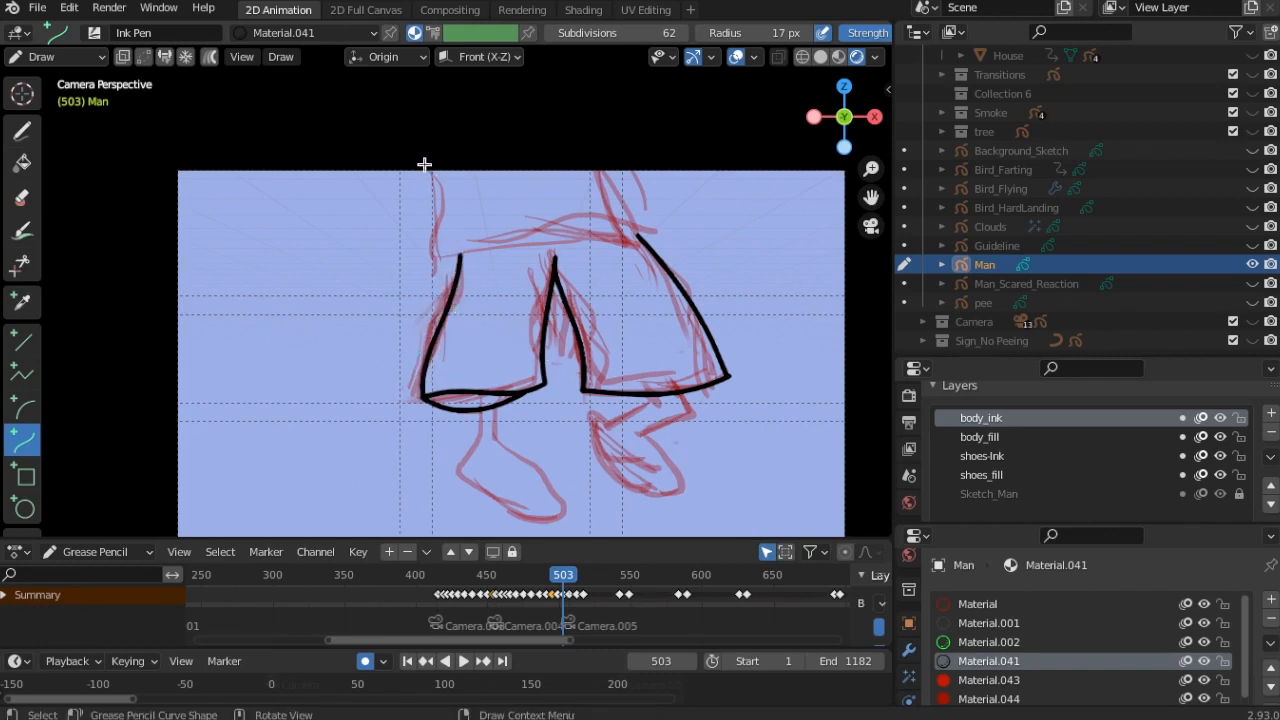
Ink the shirt's back side, gently curved hem and slanted front side at frame 503.
{"action": "left_click_drag", "start_coordinate": [424, 164], "coordinate": [443, 255]}
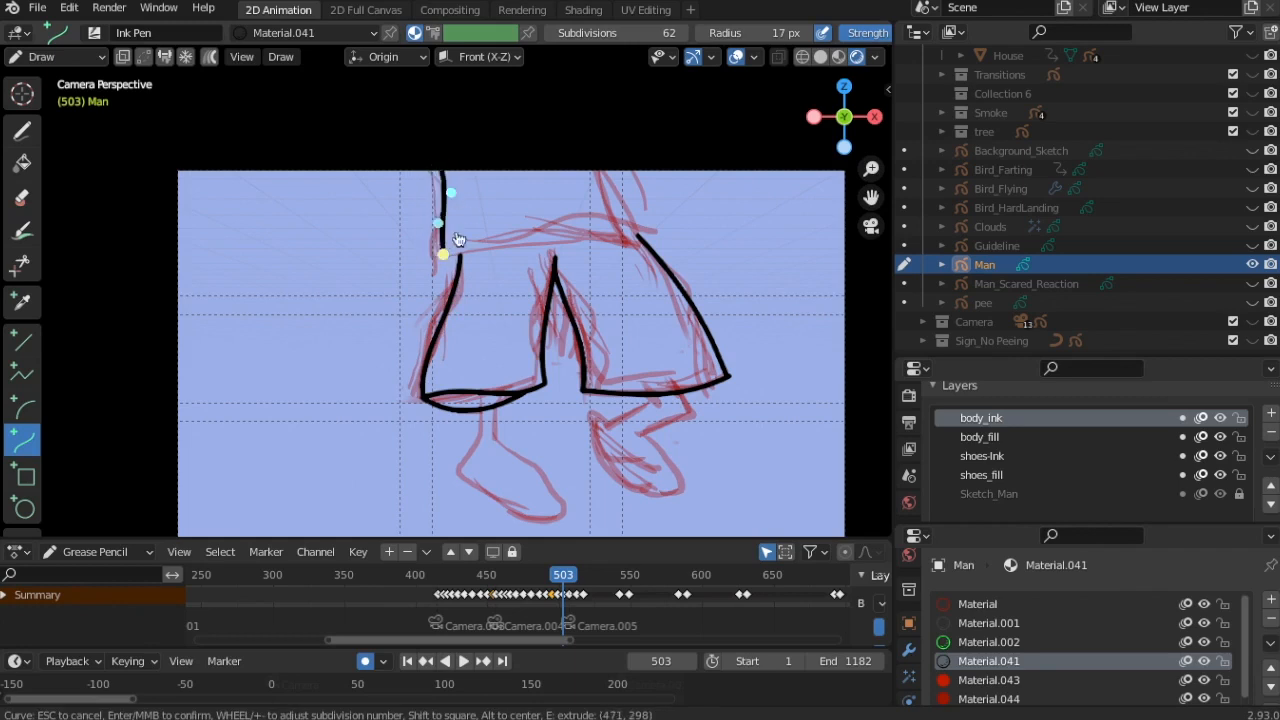
{"action": "key", "text": "e"}
{"action": "left_click", "coordinate": [651, 233]}
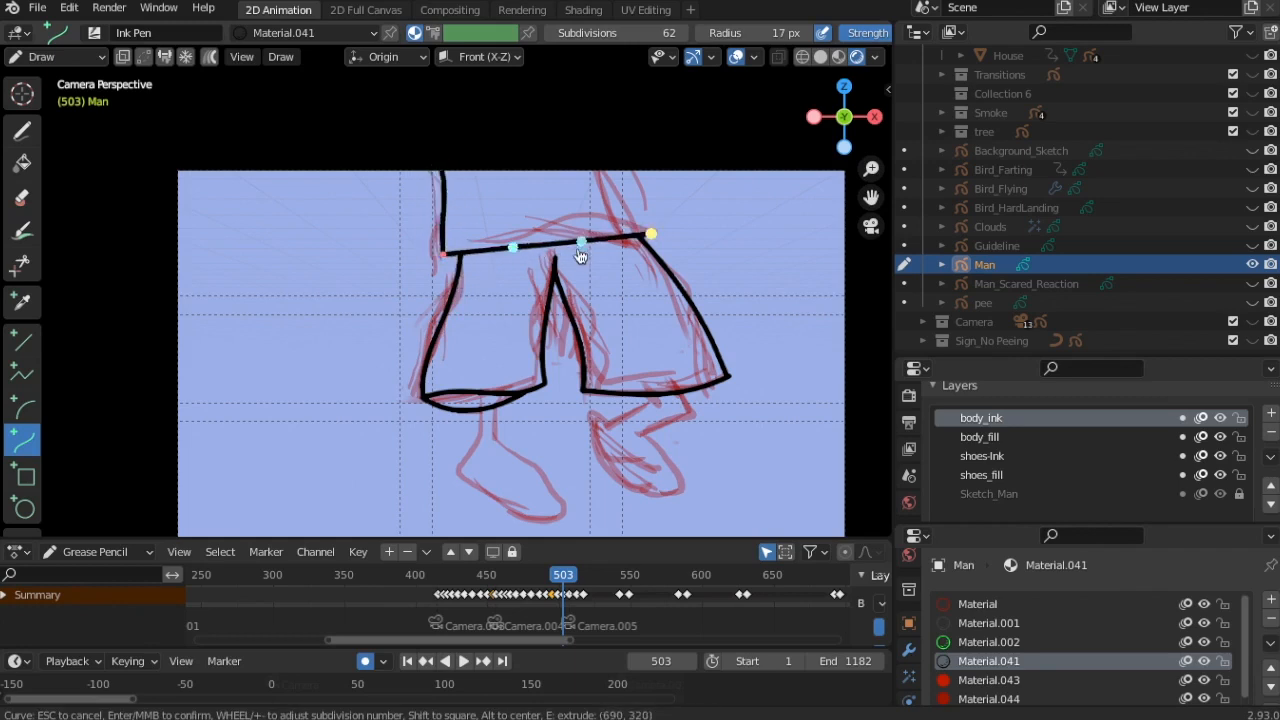
{"action": "key", "text": "e"}
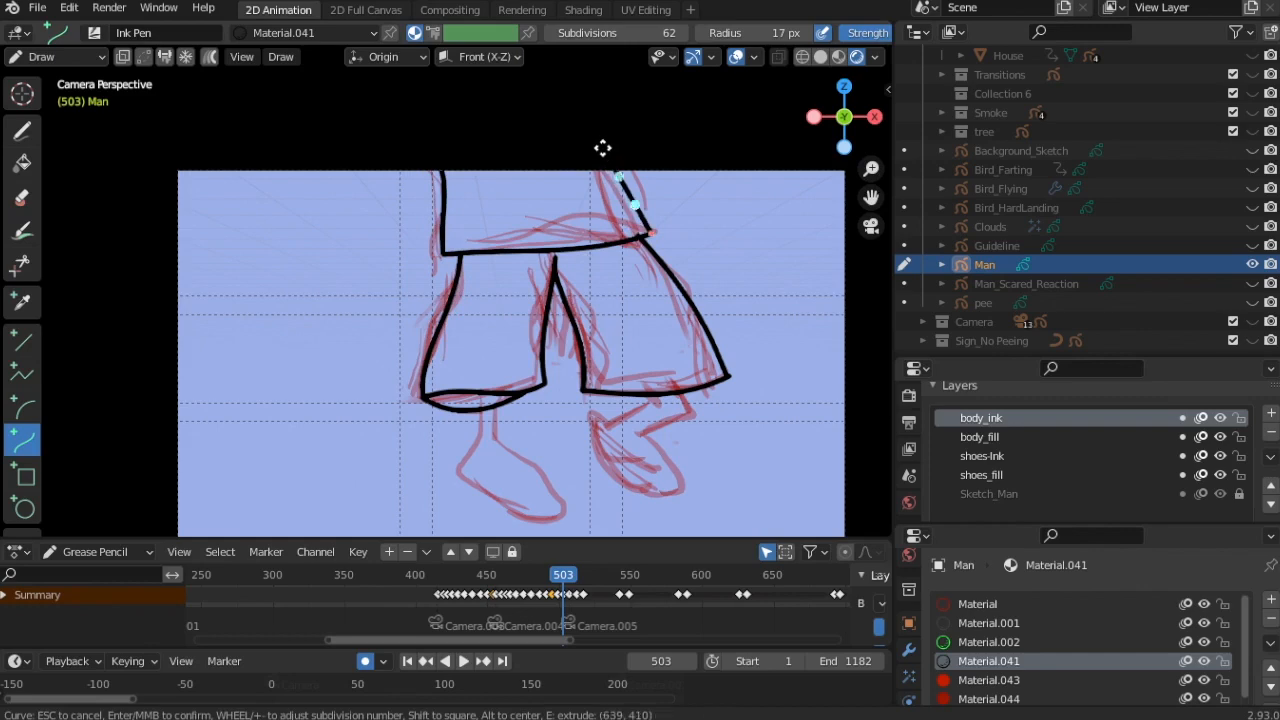
{"action": "key", "text": "Return"}
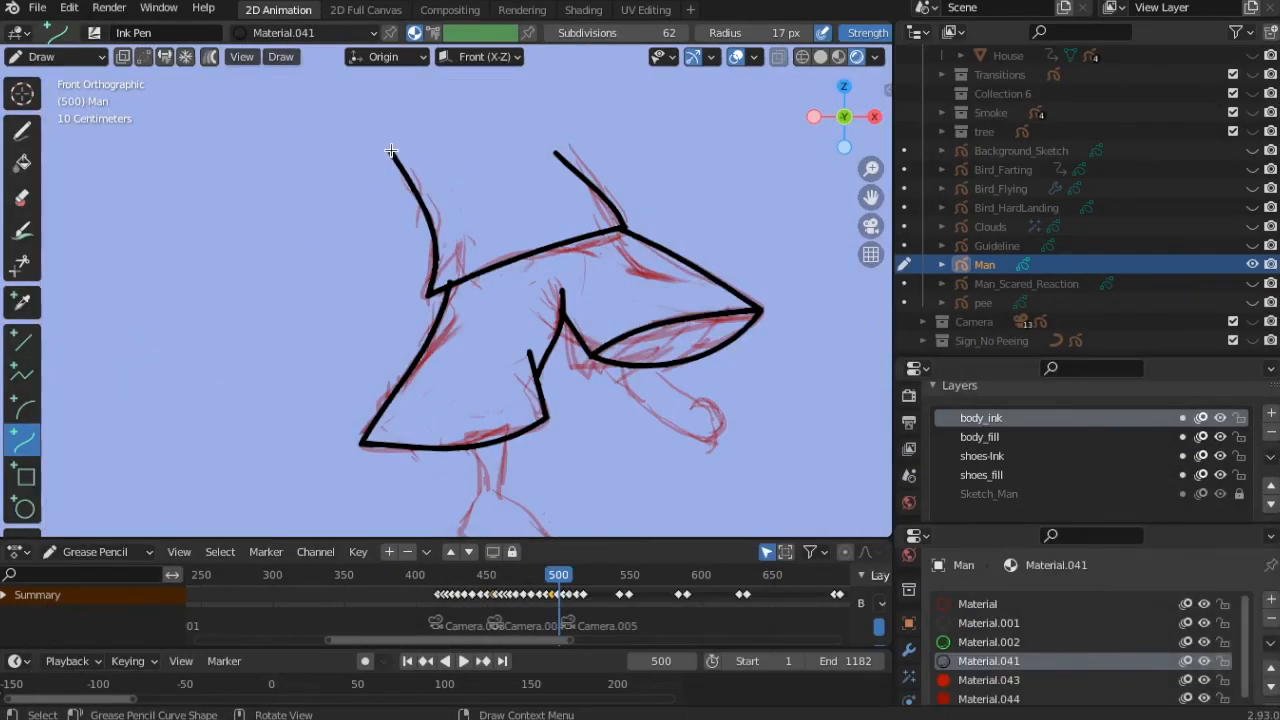
Close the top of the shirt outline with a straight line at frames 500 and 504.
{"action": "left_click_drag", "start_coordinate": [391, 151], "coordinate": [551, 151]}
{"action": "key", "text": "Return"}
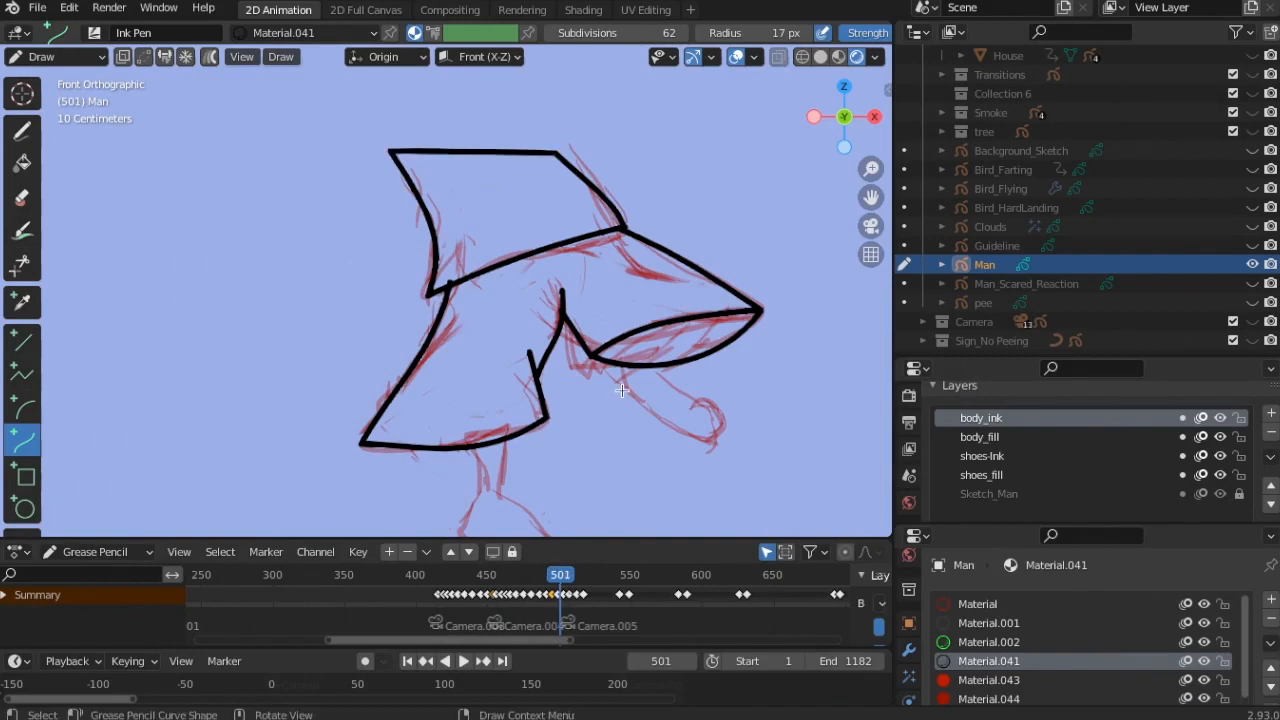
{"action": "key", "text": "Up"}
{"action": "left_click_drag", "start_coordinate": [433, 182], "coordinate": [617, 165]}
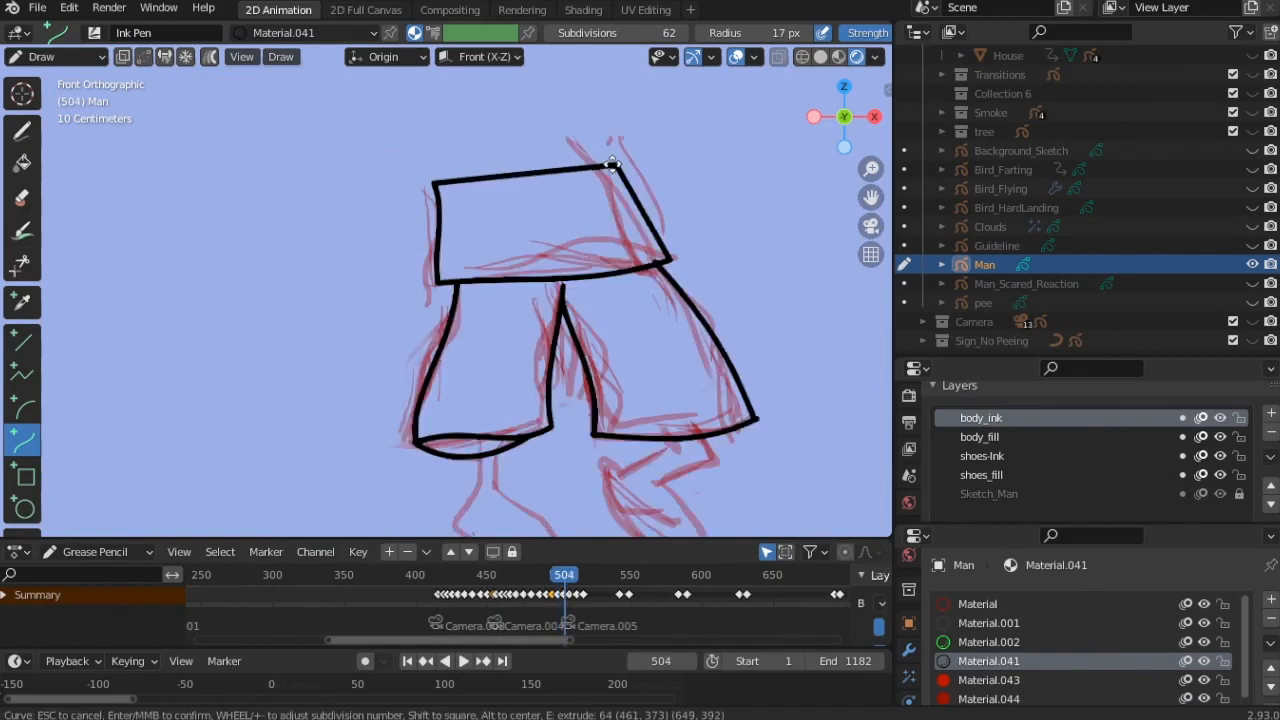
{"action": "key", "text": "Return"}
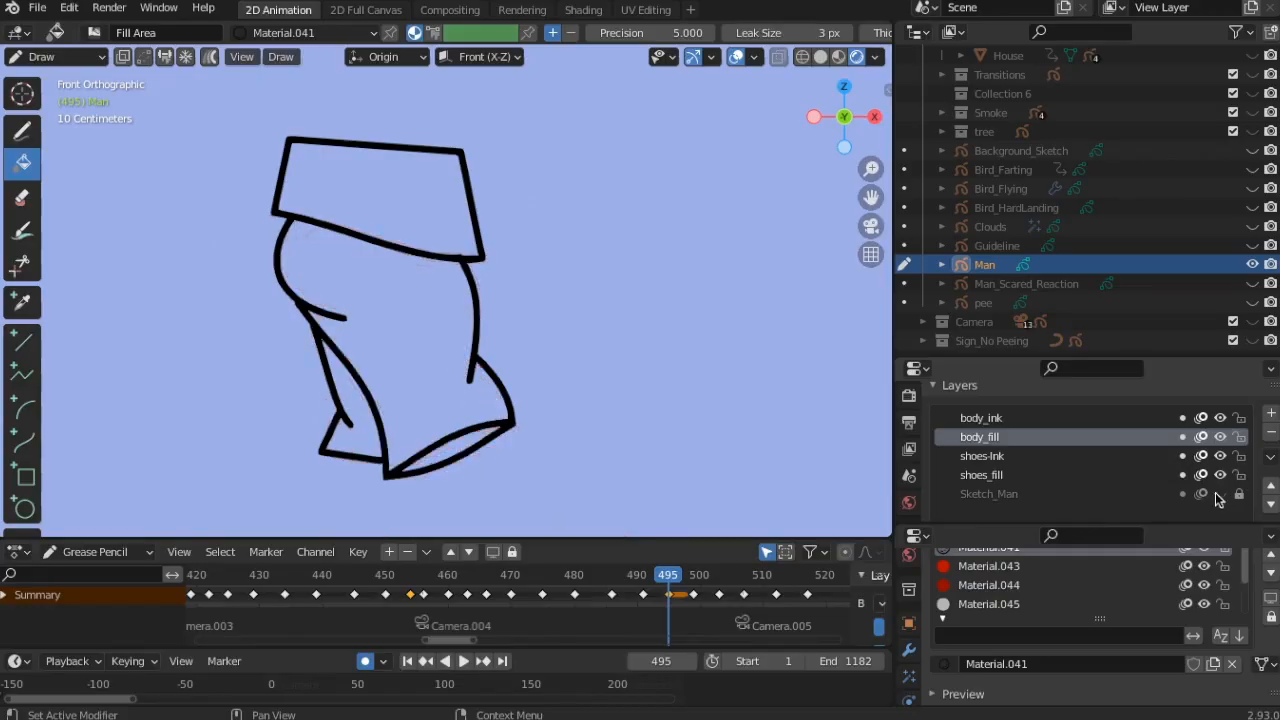
Switch the Man object to Sculpt Mode with the Thickness brush and hide the viewport overlays.
{"action": "left_click", "coordinate": [80, 56]}
{"action": "left_click", "coordinate": [60, 128]}
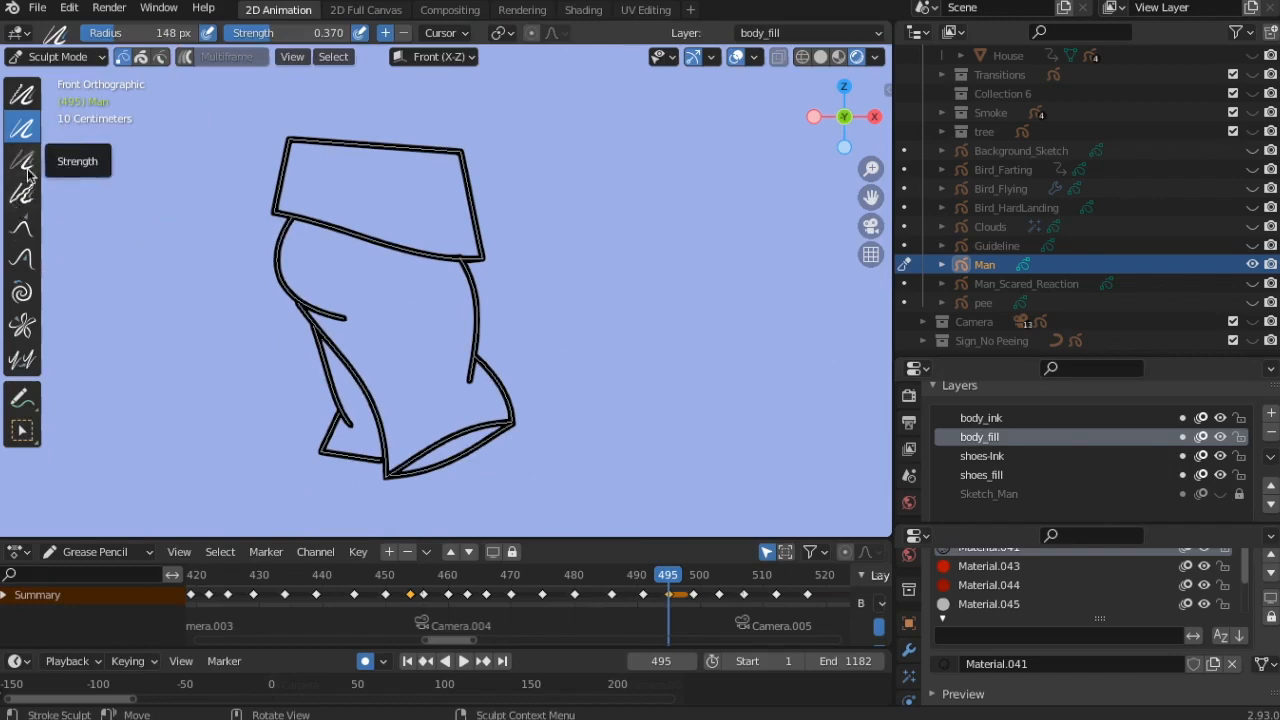
{"action": "scroll", "coordinate": [426, 343], "scroll_direction": "up", "scroll_amount": 2}
{"action": "scroll", "coordinate": [449, 320], "scroll_direction": "down", "scroll_amount": 1}
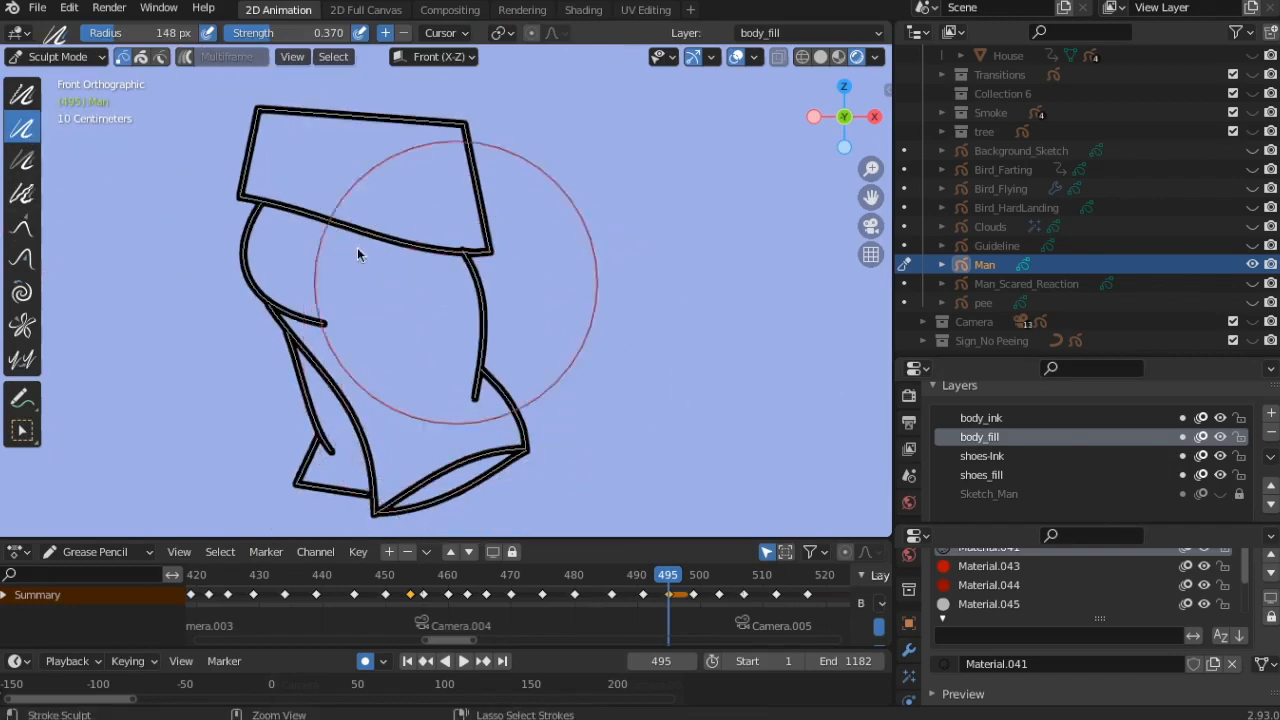
{"action": "key", "text": "a"}
{"action": "key", "text": "alt+shift+z"}
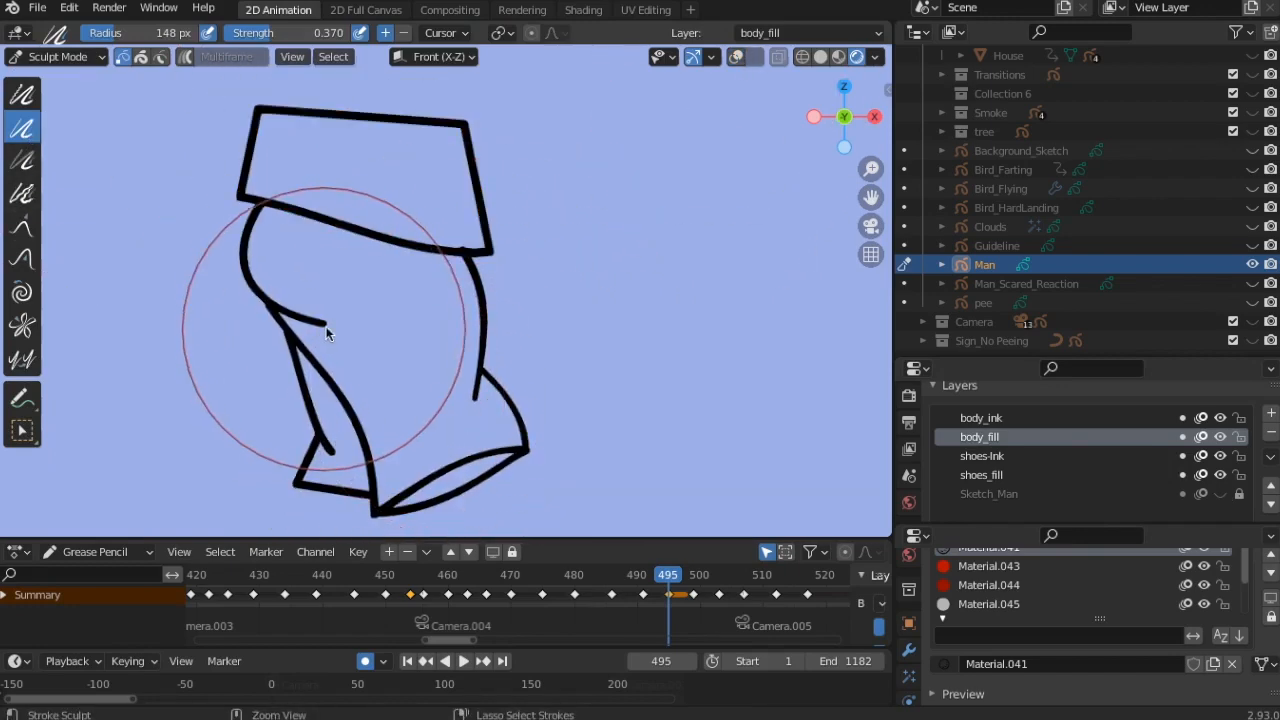
Thin parts of the trouser and cuff outlines at frame 495 with the Thickness brush to vary the line weight.
{"action": "scroll", "coordinate": [268, 340], "scroll_direction": "up", "scroll_amount": 3}
{"action": "mouse_move", "coordinate": [285, 339]}
{"action": "left_mouse_down"}
{"action": "mouse_move", "coordinate": [438, 205]}
{"action": "mouse_move", "coordinate": [480, 203]}
{"action": "left_mouse_up"}
{"action": "mouse_move", "coordinate": [325, 284]}
{"action": "middle_mouse_down", "text": "ctrl"}
{"action": "mouse_move", "coordinate": [389, 312]}
{"action": "mouse_move", "coordinate": [422, 370]}
{"action": "middle_mouse_up", "text": "ctrl"}
{"action": "mouse_move", "coordinate": [422, 370]}
{"action": "middle_mouse_down", "text": "shift"}
{"action": "mouse_move", "coordinate": [443, 223]}
{"action": "mouse_move", "coordinate": [501, 275]}
{"action": "middle_mouse_up", "text": "shift"}
{"action": "mouse_move", "coordinate": [478, 402]}
{"action": "left_mouse_down", "text": "ctrl"}
{"action": "mouse_move", "coordinate": [473, 420]}
{"action": "mouse_move", "coordinate": [540, 398]}
{"action": "left_mouse_up", "text": "ctrl"}
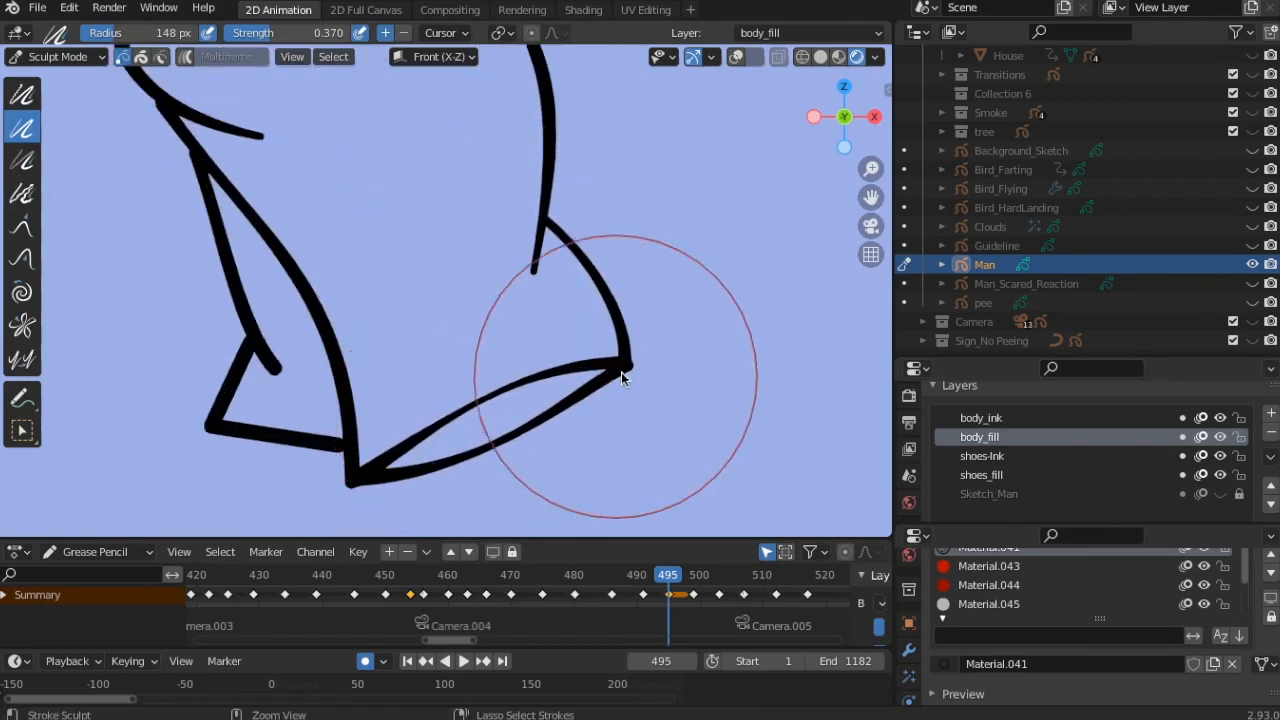
{"action": "mouse_move", "coordinate": [286, 372]}
{"action": "left_mouse_down", "text": "ctrl"}
{"action": "mouse_move", "coordinate": [311, 300]}
{"action": "mouse_move", "coordinate": [379, 307]}
{"action": "left_mouse_up", "text": "ctrl"}
{"action": "scroll", "coordinate": [416, 395], "scroll_direction": "down", "scroll_amount": 3}
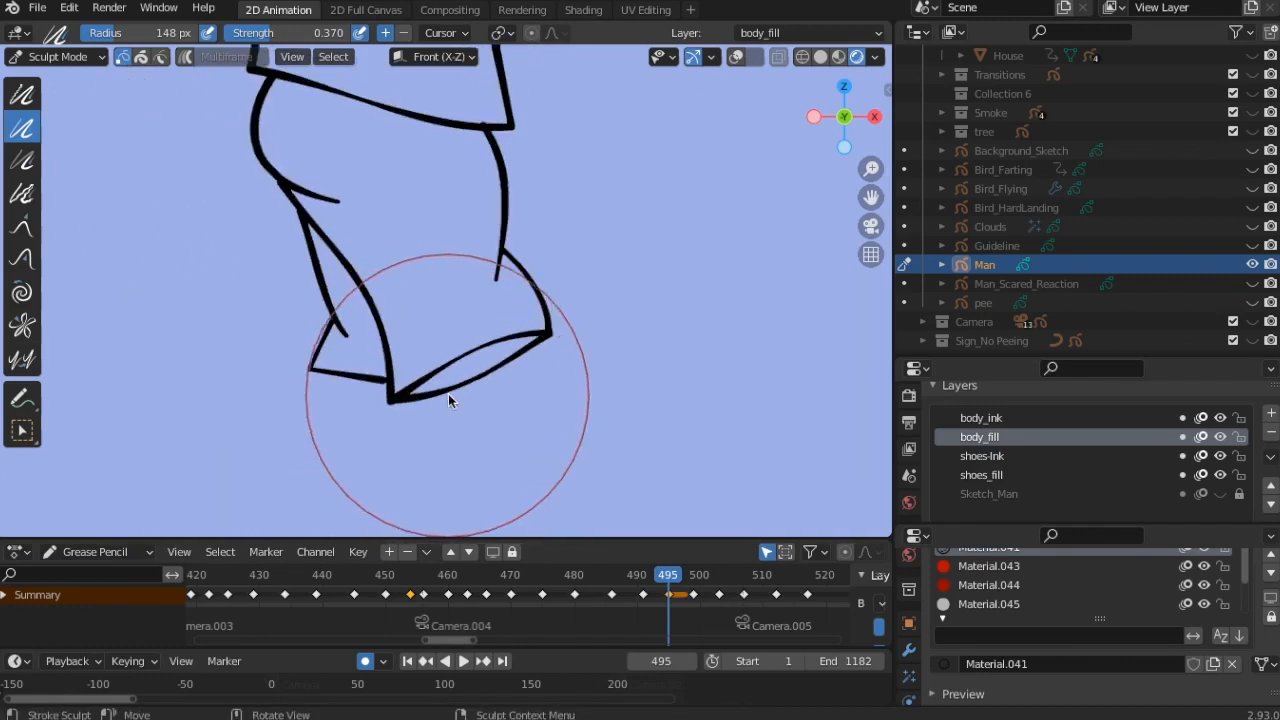
Go to frame 499 and thin parts of the shirt and trouser outlines with the Thickness brush.
{"action": "key", "text": "Right"}
{"action": "key", "text": "Right"}
{"action": "key", "text": "Right"}
{"action": "key", "text": "Right"}
{"action": "scroll", "coordinate": [670, 324], "scroll_direction": "up", "scroll_amount": 2}
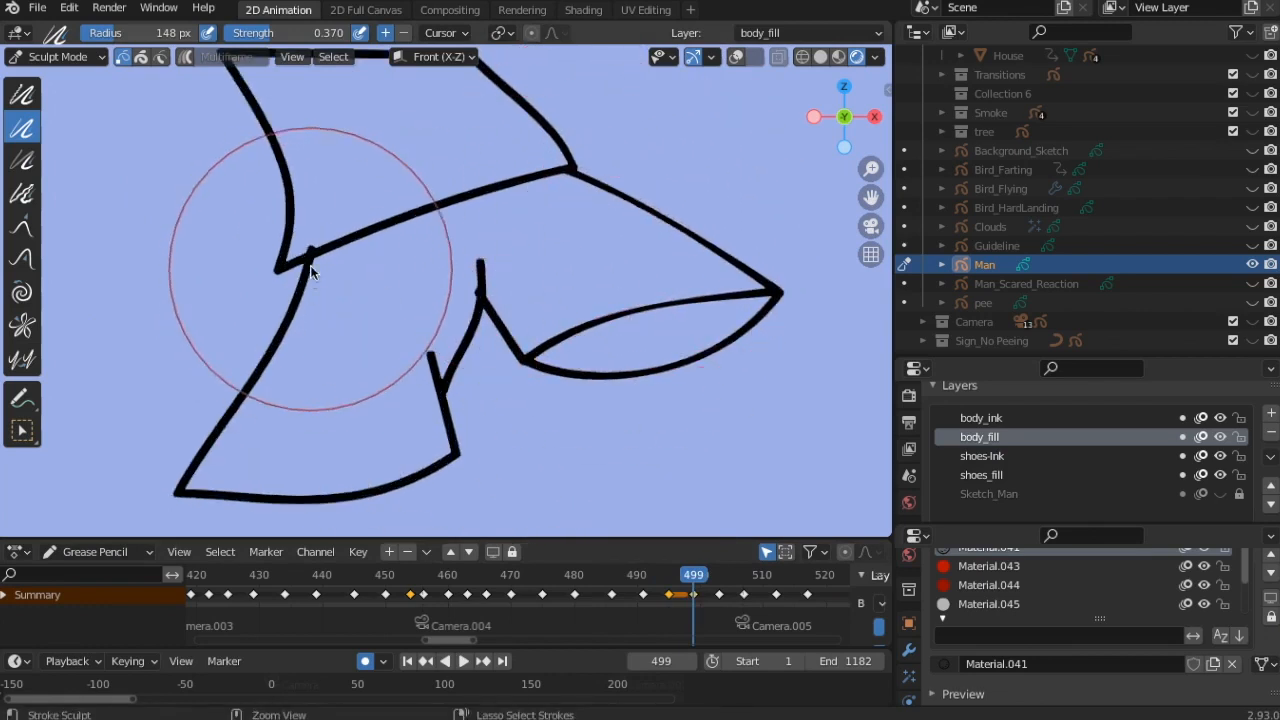
{"action": "left_click_drag", "start_coordinate": [429, 362], "coordinate": [615, 355], "text": "ctrl"}
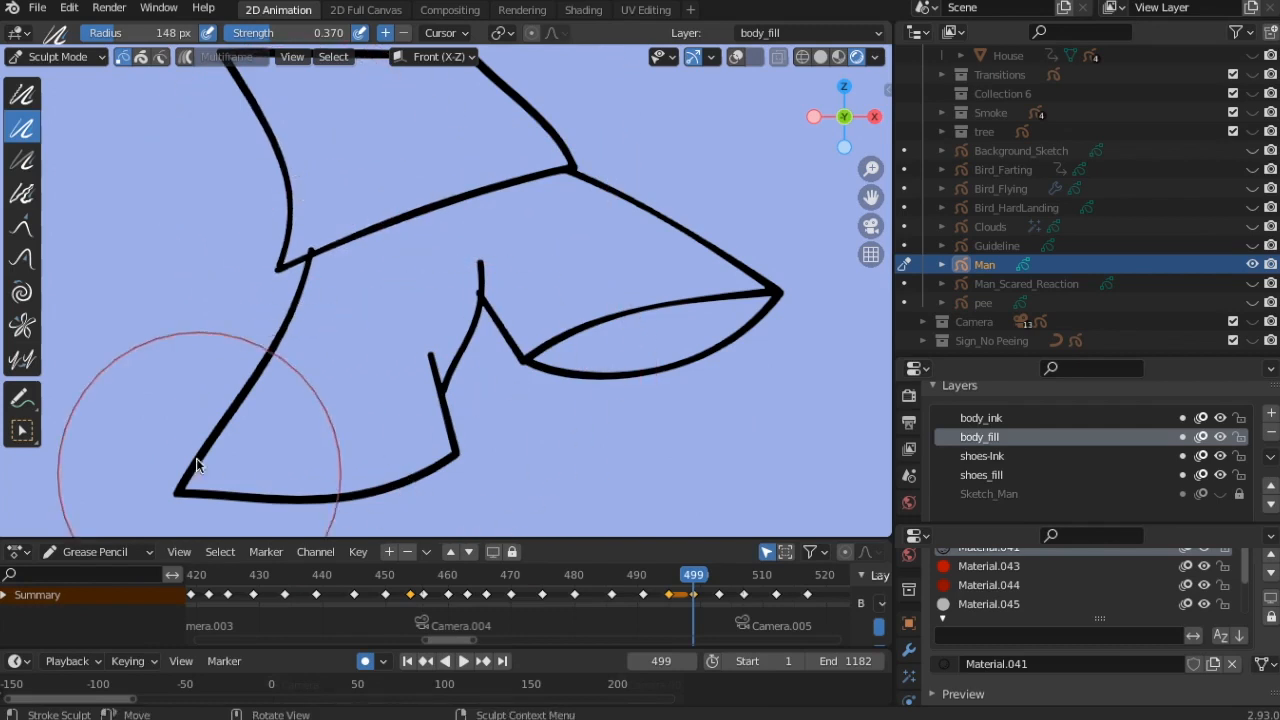
Go to frame 503 and vary the thickness of the shirt and trouser outlines with the Thickness brush.
{"action": "key", "text": "Up"}
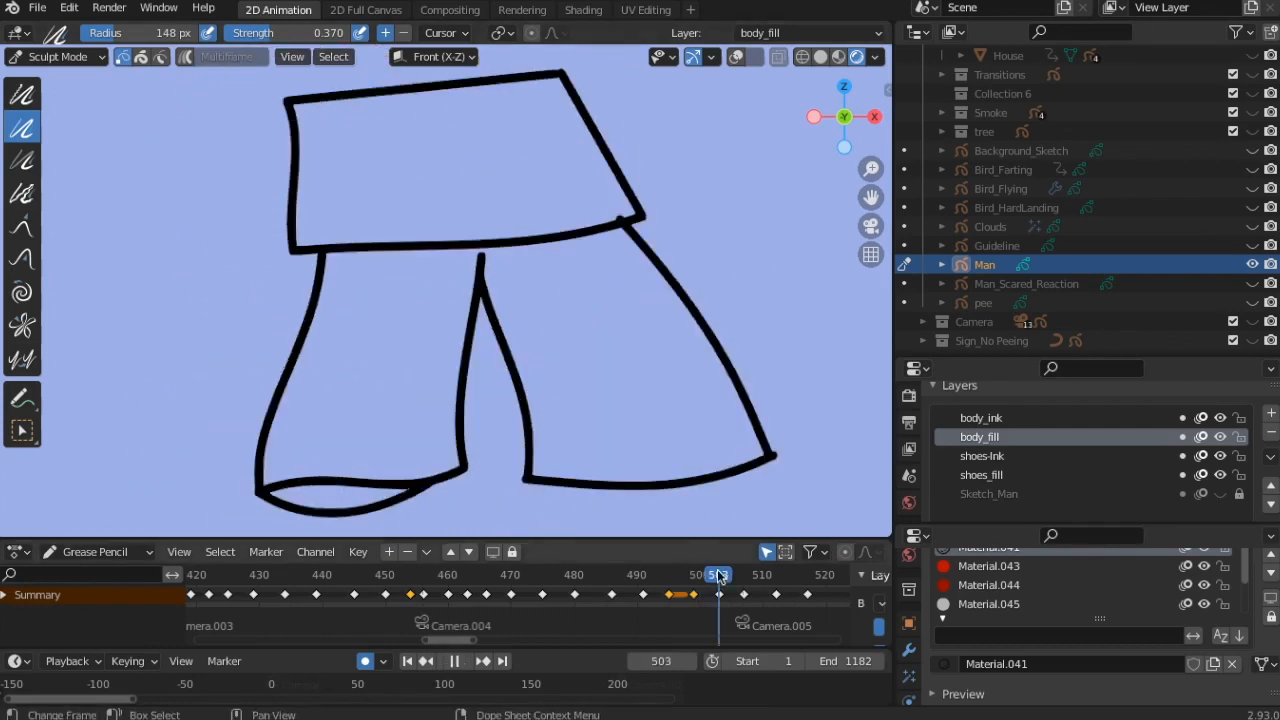
{"action": "left_click_drag", "start_coordinate": [300, 199], "coordinate": [418, 250], "text": "ctrl"}
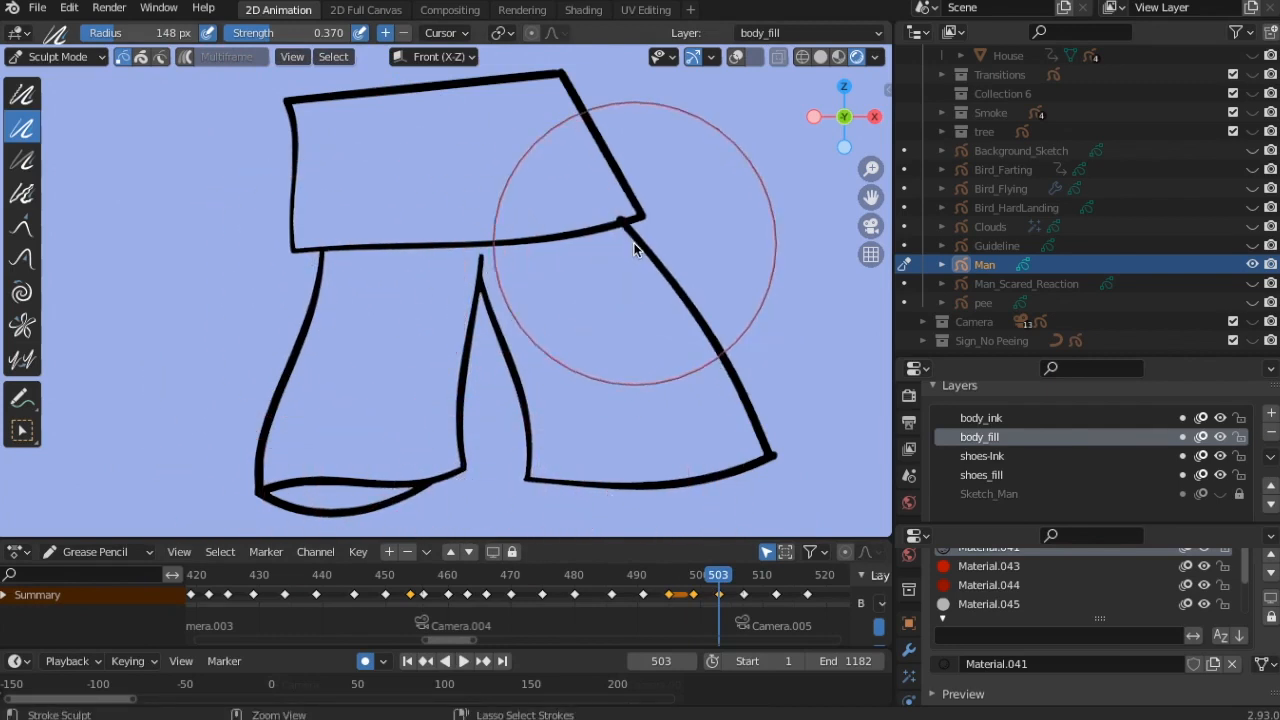
{"action": "scroll", "coordinate": [589, 408], "scroll_direction": "down", "scroll_amount": 4}
{"action": "scroll", "coordinate": [589, 405], "scroll_direction": "up", "scroll_amount": 4}
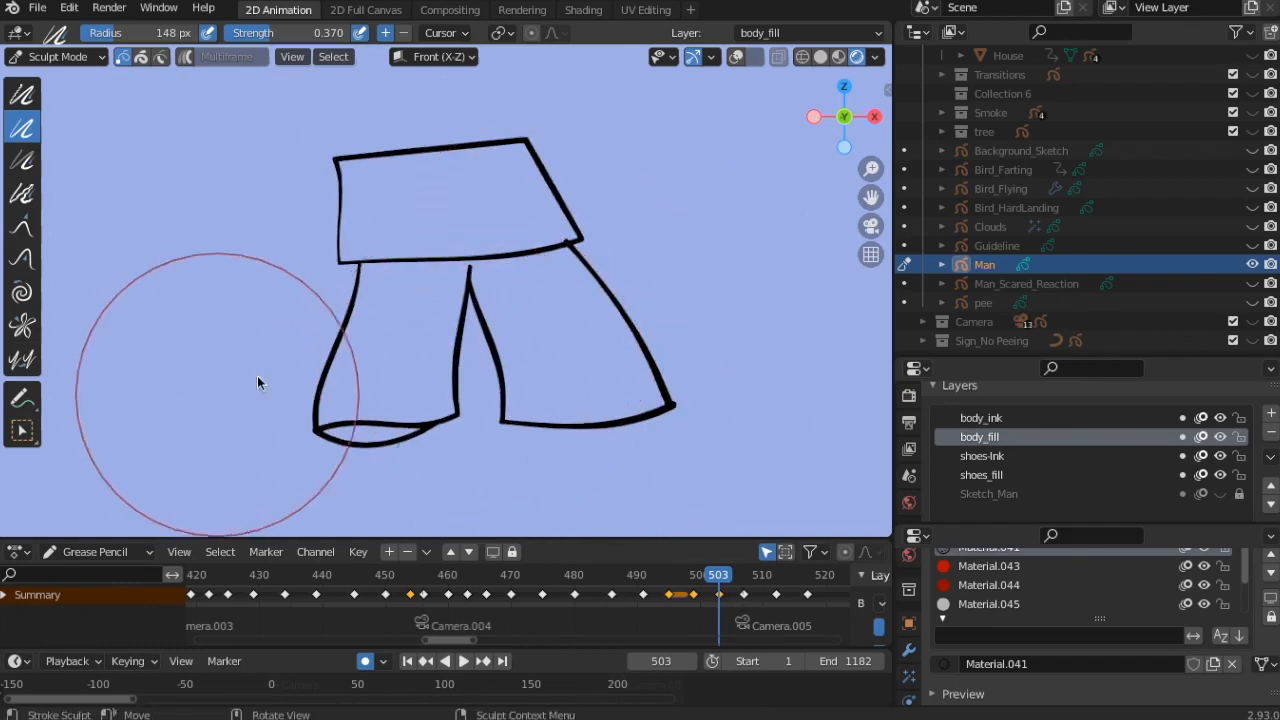
{"action": "scroll", "coordinate": [299, 448], "scroll_direction": "up", "scroll_amount": 3}
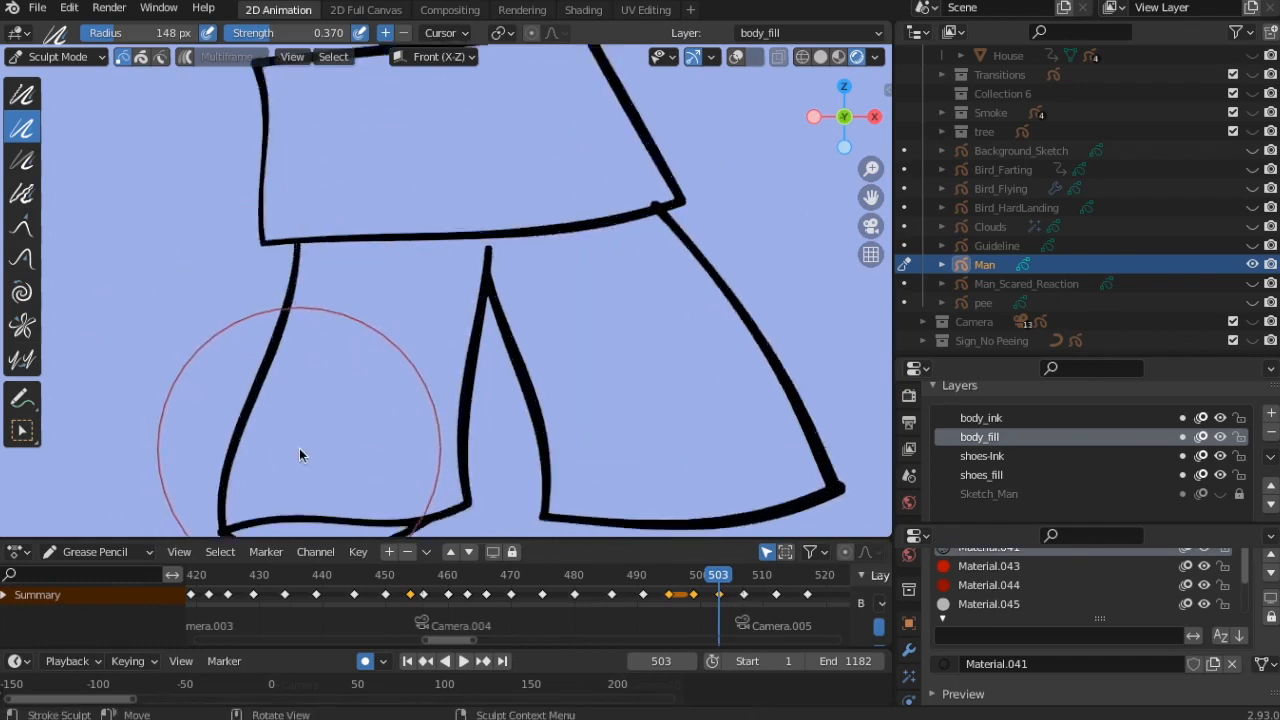
{"action": "scroll", "coordinate": [299, 448], "scroll_direction": "down", "scroll_amount": 3}
{"action": "scroll", "coordinate": [491, 296], "scroll_direction": "up", "scroll_amount": 9}
{"action": "scroll", "coordinate": [550, 359], "scroll_direction": "down", "scroll_amount": 8}
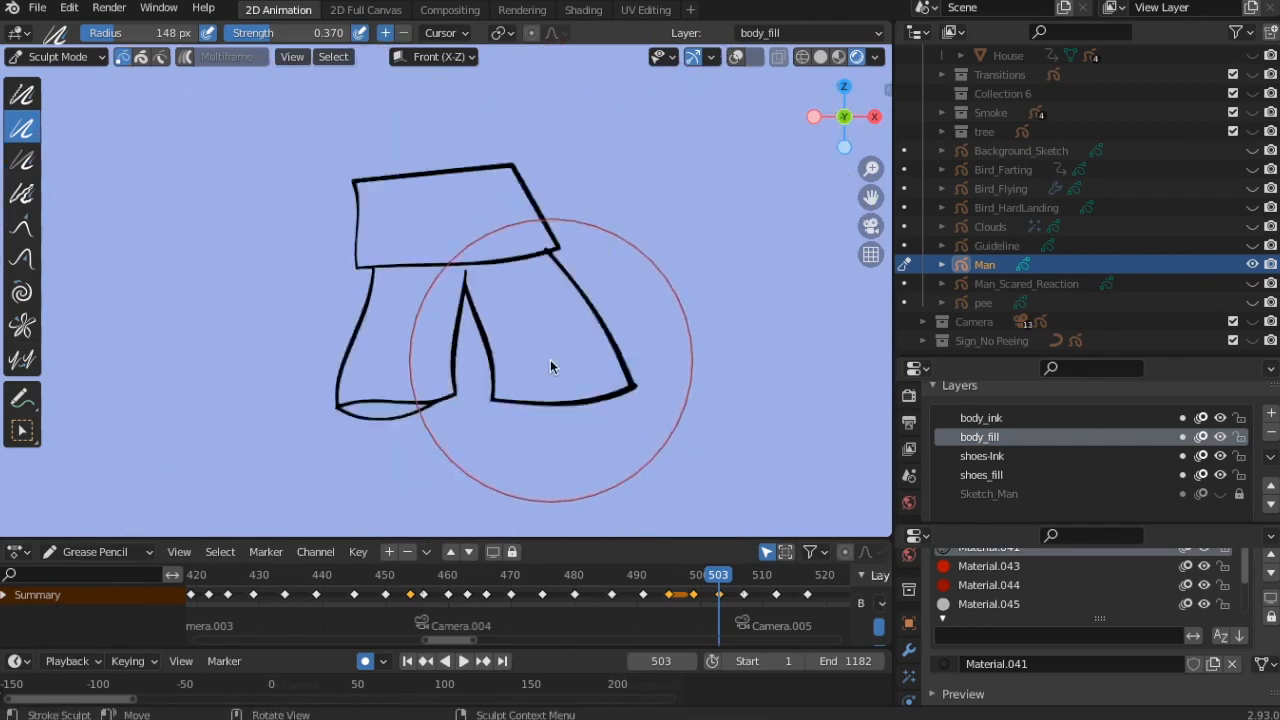
Return to Draw mode at frame 495 and fill the shirt with dark red Material.044 on the body_fill layer.
{"action": "left_click", "coordinate": [748, 576]}
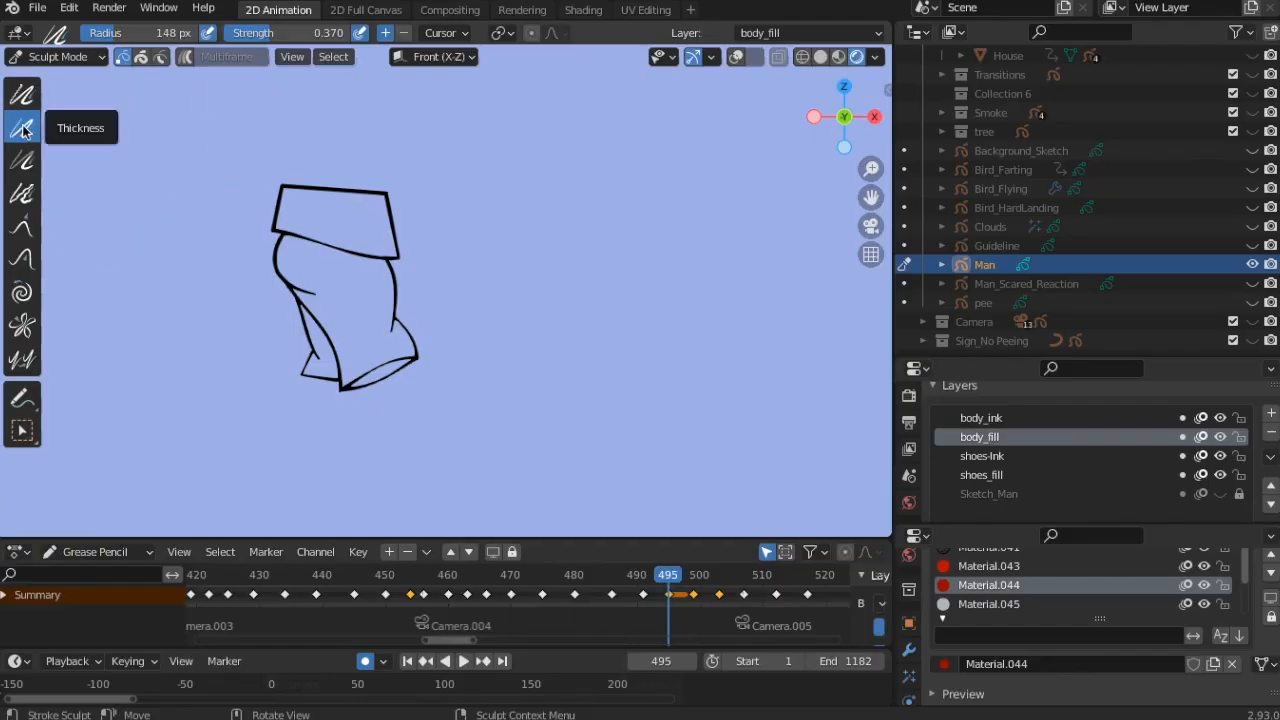
{"action": "left_click", "coordinate": [60, 57]}
{"action": "left_click", "coordinate": [62, 138]}
{"action": "scroll", "coordinate": [290, 225], "scroll_direction": "up", "scroll_amount": 3}
{"action": "left_click", "coordinate": [288, 212]}
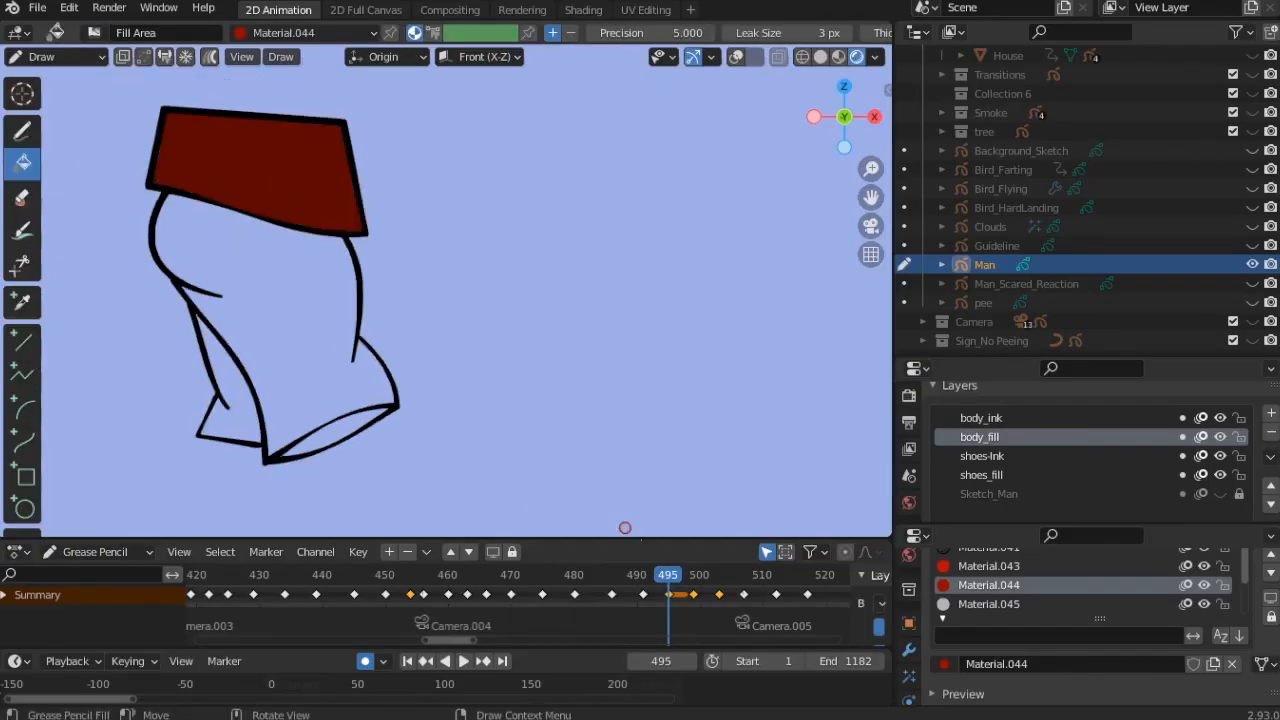
Fill the shirt with the same dark red at the next two inked drawings, frames 499 and 503.
{"action": "left_click", "coordinate": [694, 575]}
{"action": "left_click", "coordinate": [434, 157]}
{"action": "left_click", "coordinate": [706, 574]}
{"action": "left_click", "coordinate": [491, 201]}
Check the coloured trousers at frame 486, choose Material.047 as the fill material and return to frame 495.
{"action": "left_click_drag", "start_coordinate": [706, 573], "coordinate": [611, 578]}
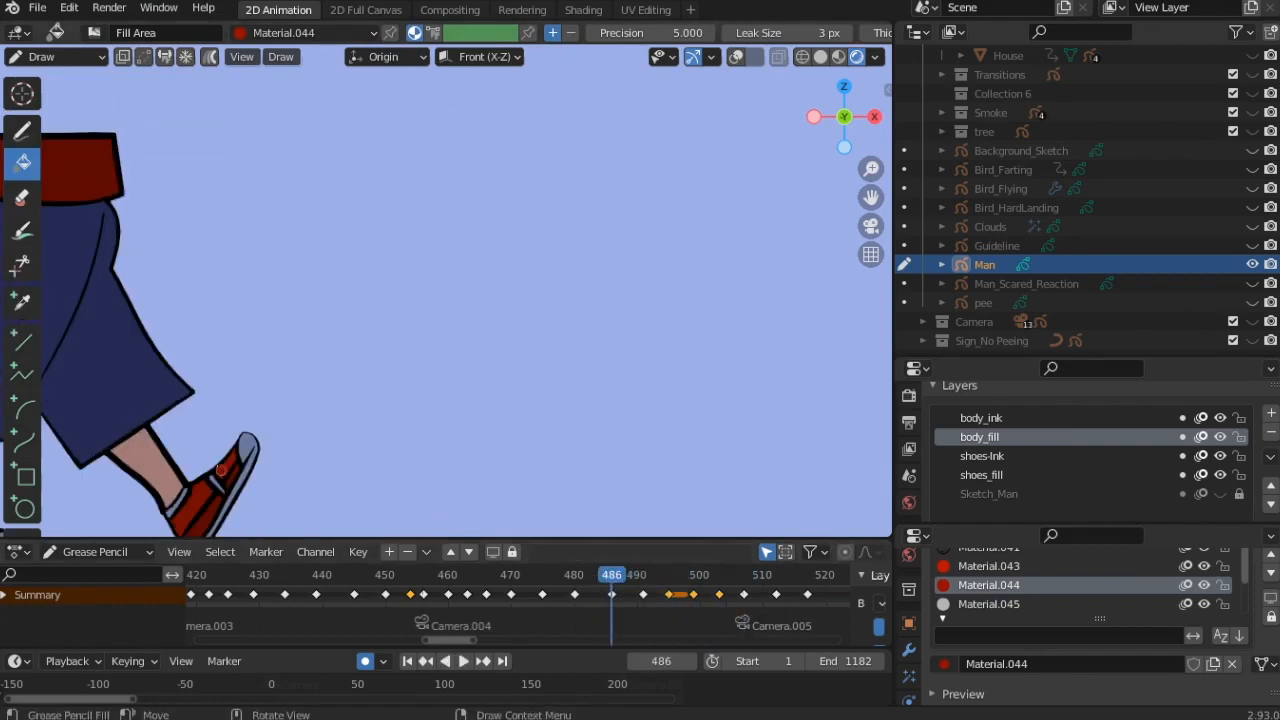
{"action": "scroll", "coordinate": [1089, 586], "scroll_direction": "down", "scroll_amount": 2}
{"action": "left_click", "coordinate": [1010, 606]}
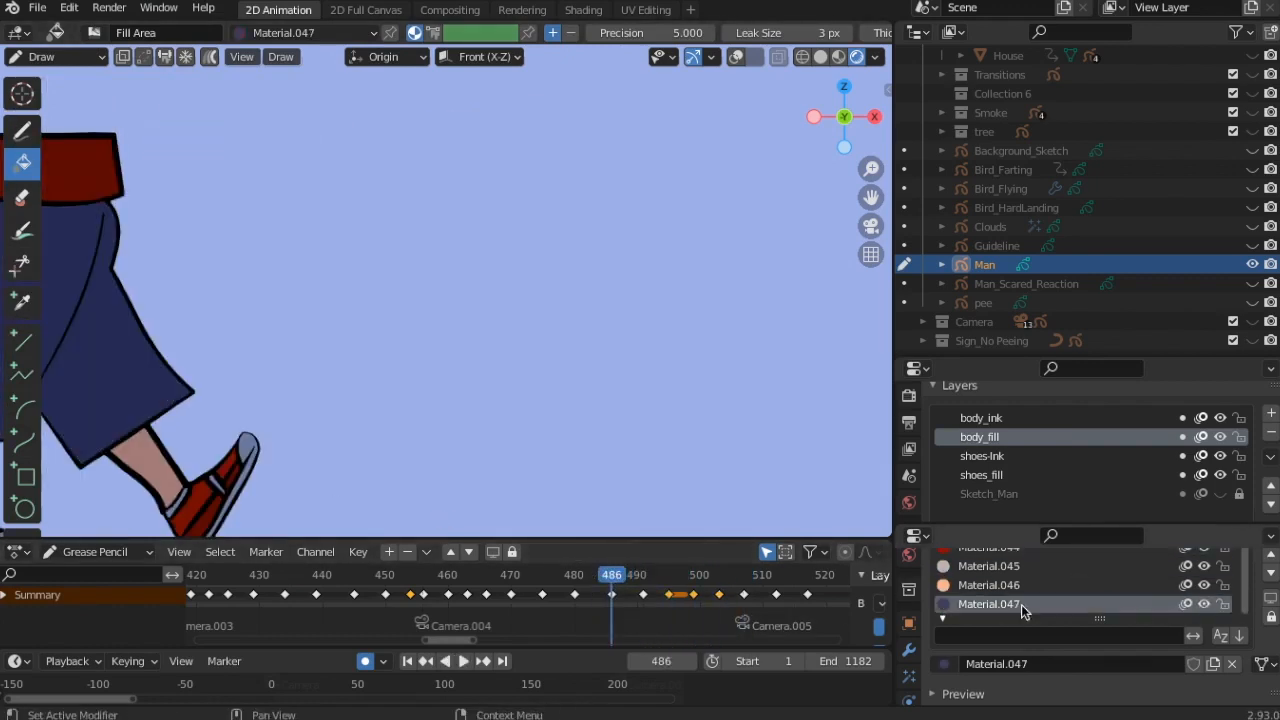
{"action": "left_click_drag", "start_coordinate": [612, 574], "coordinate": [667, 570]}
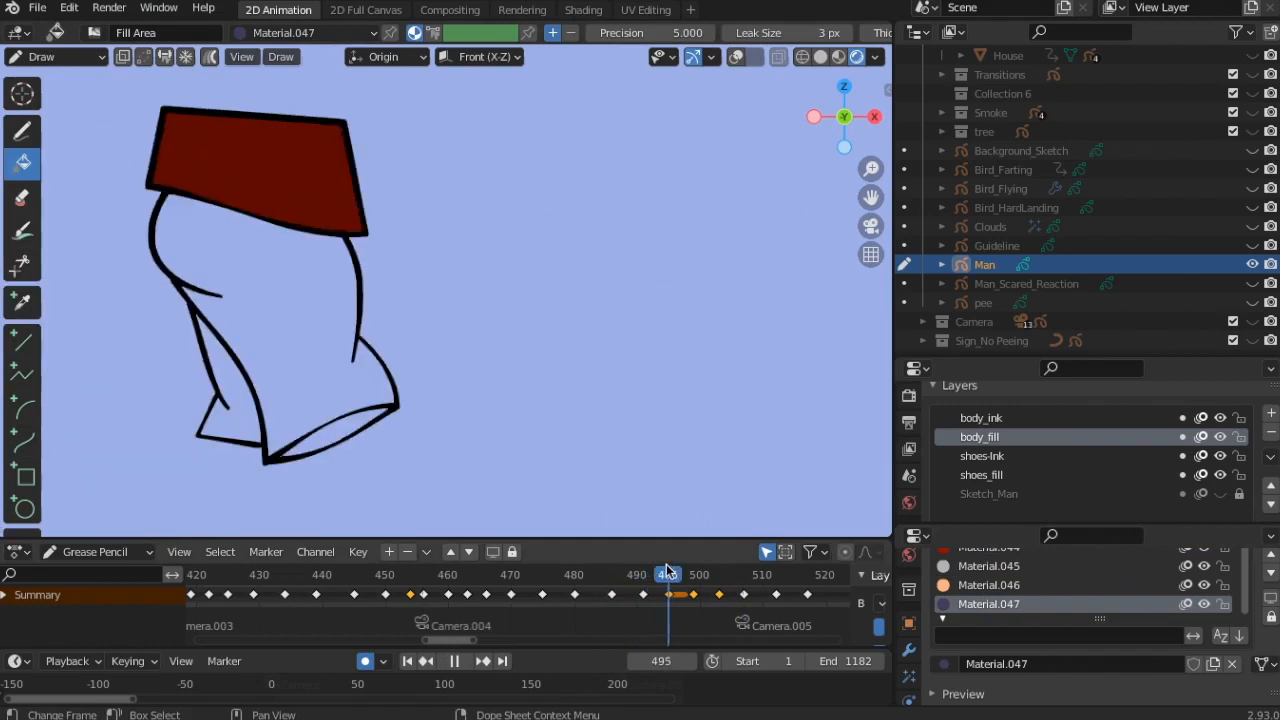
Fill the trousers with Material.047 at frame 495, and try the same fill at frame 503.
{"action": "left_click", "coordinate": [274, 251]}
{"action": "left_click", "coordinate": [237, 423]}
{"action": "left_click_drag", "start_coordinate": [670, 570], "coordinate": [720, 578]}
{"action": "left_click", "coordinate": [598, 352]}
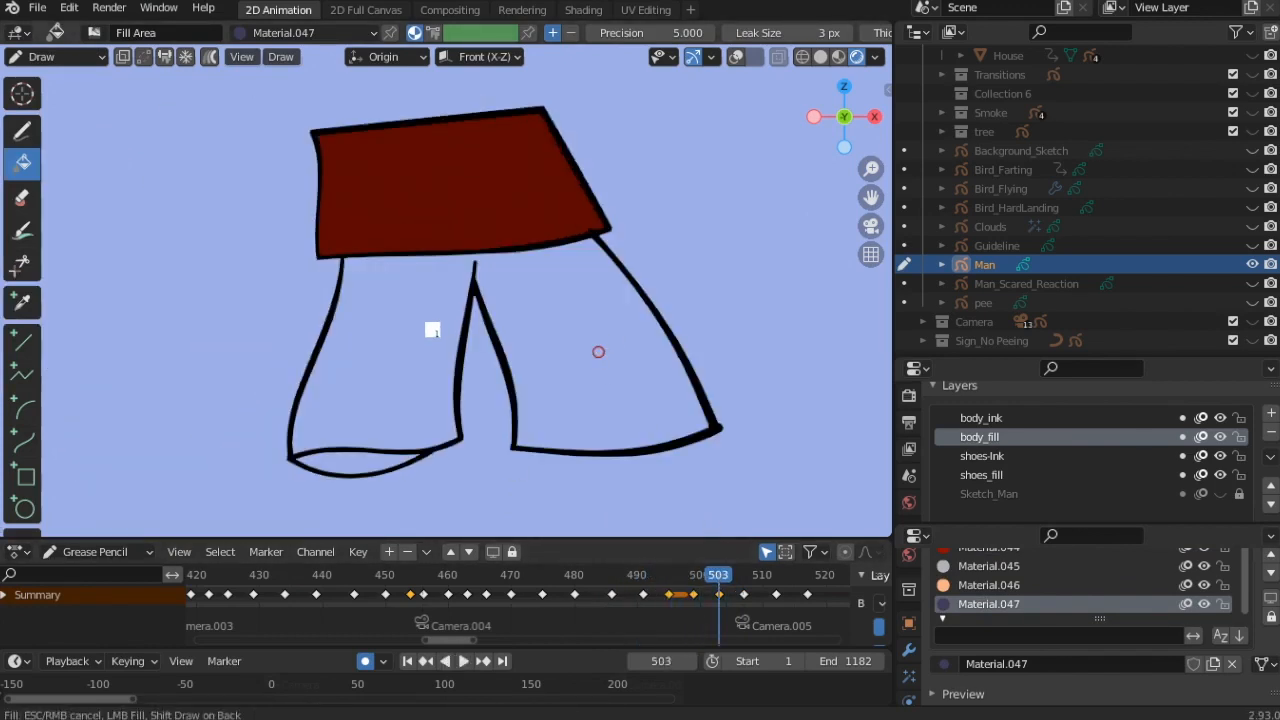
In Edit Mode at frame 503, raise the top end of the rear trouser leg's outline into the shirt hem.
{"action": "scroll", "coordinate": [575, 384], "scroll_direction": "up", "scroll_amount": 3}
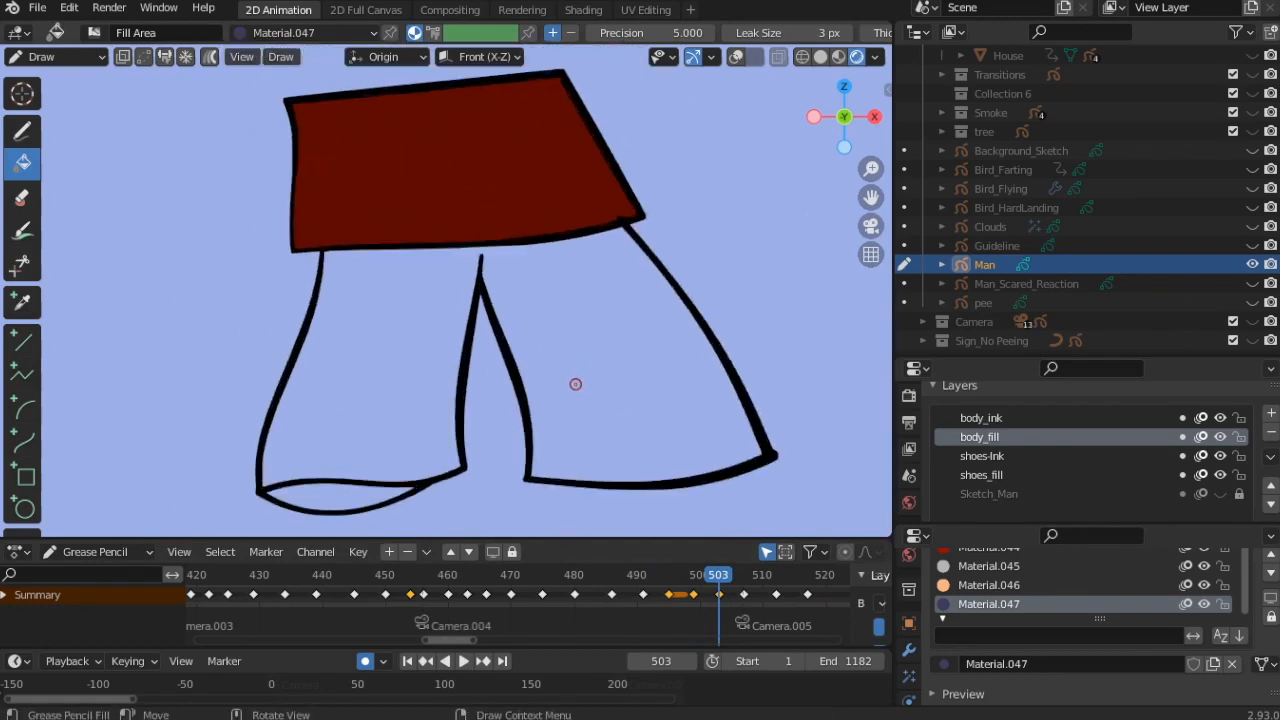
{"action": "middle_click_drag", "start_coordinate": [392, 407], "coordinate": [389, 229], "text": "shift"}
{"action": "scroll", "coordinate": [390, 300], "scroll_direction": "down", "scroll_amount": 2}
{"action": "scroll", "coordinate": [390, 309], "scroll_direction": "up", "scroll_amount": 4}
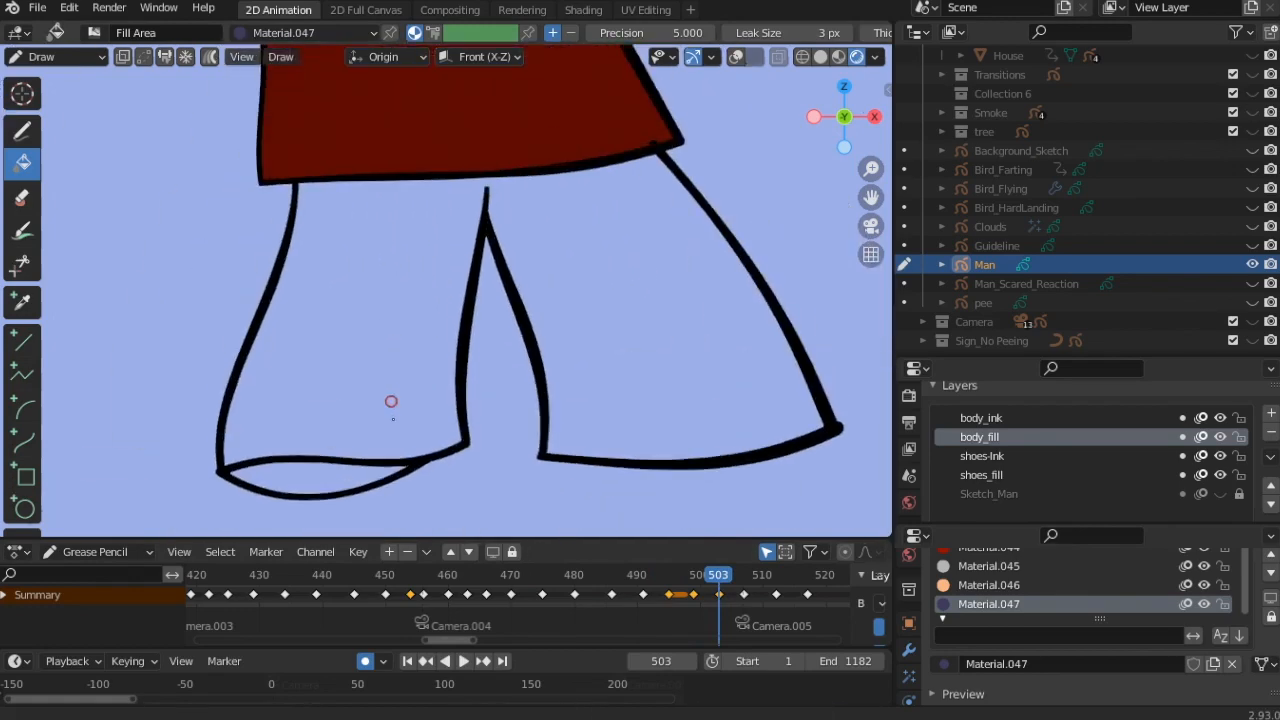
{"action": "left_click", "coordinate": [45, 57]}
{"action": "left_click", "coordinate": [52, 105]}
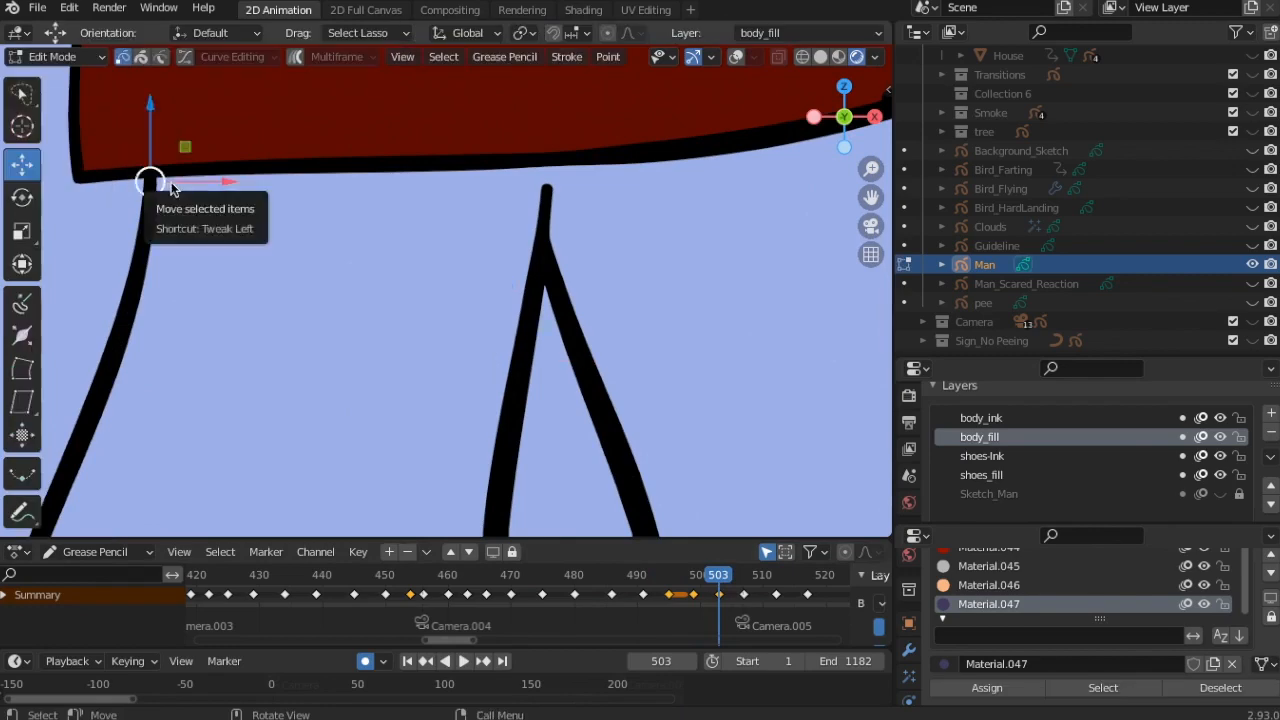
{"action": "mouse_move", "coordinate": [151, 109]}
{"action": "left_mouse_down"}
{"action": "mouse_move", "coordinate": [154, 120]}
{"action": "mouse_move", "coordinate": [166, 99]}
{"action": "left_mouse_up"}
{"action": "left_click", "coordinate": [235, 299]}
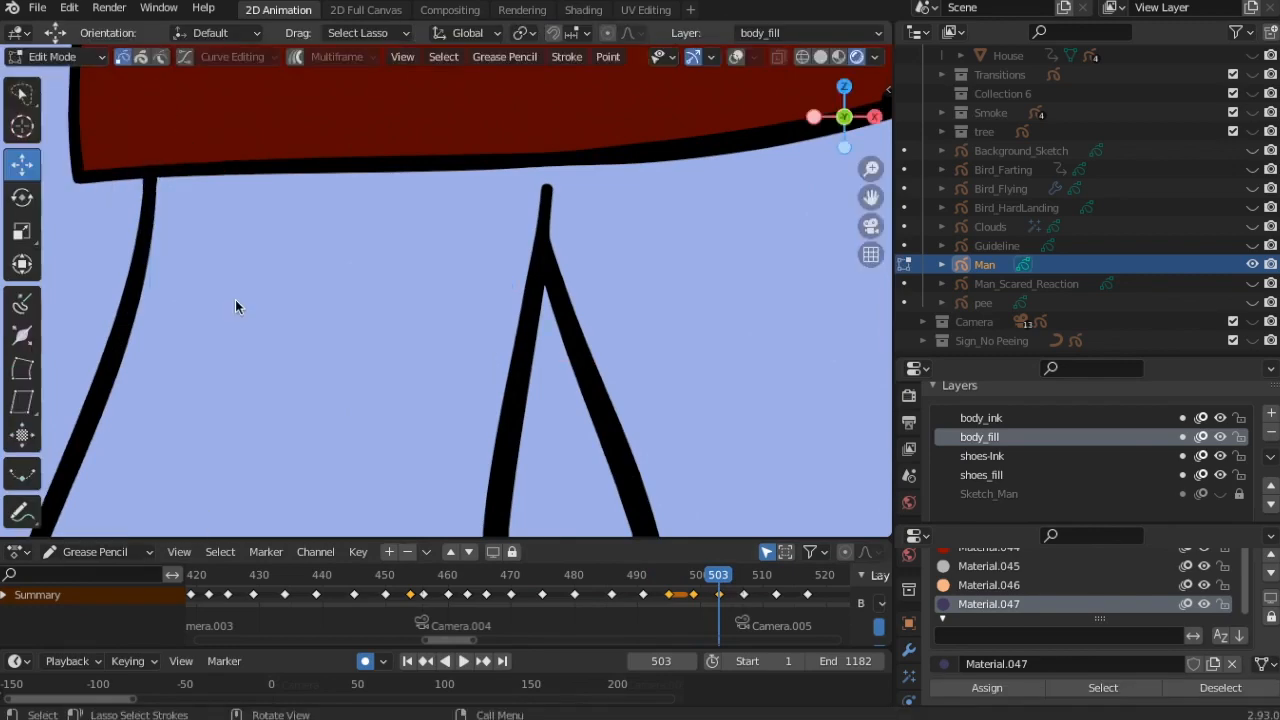
{"action": "scroll", "coordinate": [235, 299], "scroll_direction": "down", "scroll_amount": 3}
Return to Draw Mode and fill the trouser legs and the hem opening with Material.047 at frame 503.
{"action": "left_click", "coordinate": [45, 57]}
{"action": "left_click", "coordinate": [52, 140]}
{"action": "scroll", "coordinate": [734, 393], "scroll_direction": "down", "scroll_amount": 1}
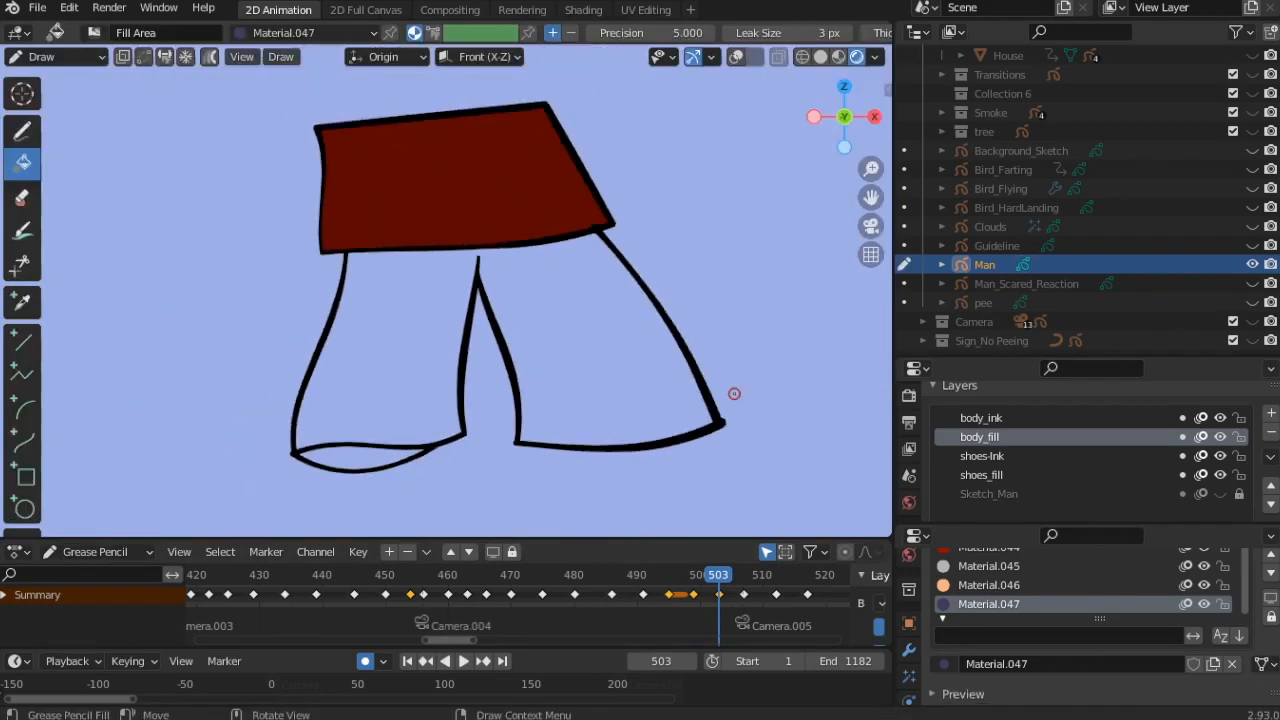
{"action": "left_click", "coordinate": [620, 381]}
{"action": "left_click", "coordinate": [361, 456]}
{"action": "scroll", "coordinate": [568, 442], "scroll_direction": "up", "scroll_amount": 2}
{"action": "scroll", "coordinate": [568, 442], "scroll_direction": "down", "scroll_amount": 2}
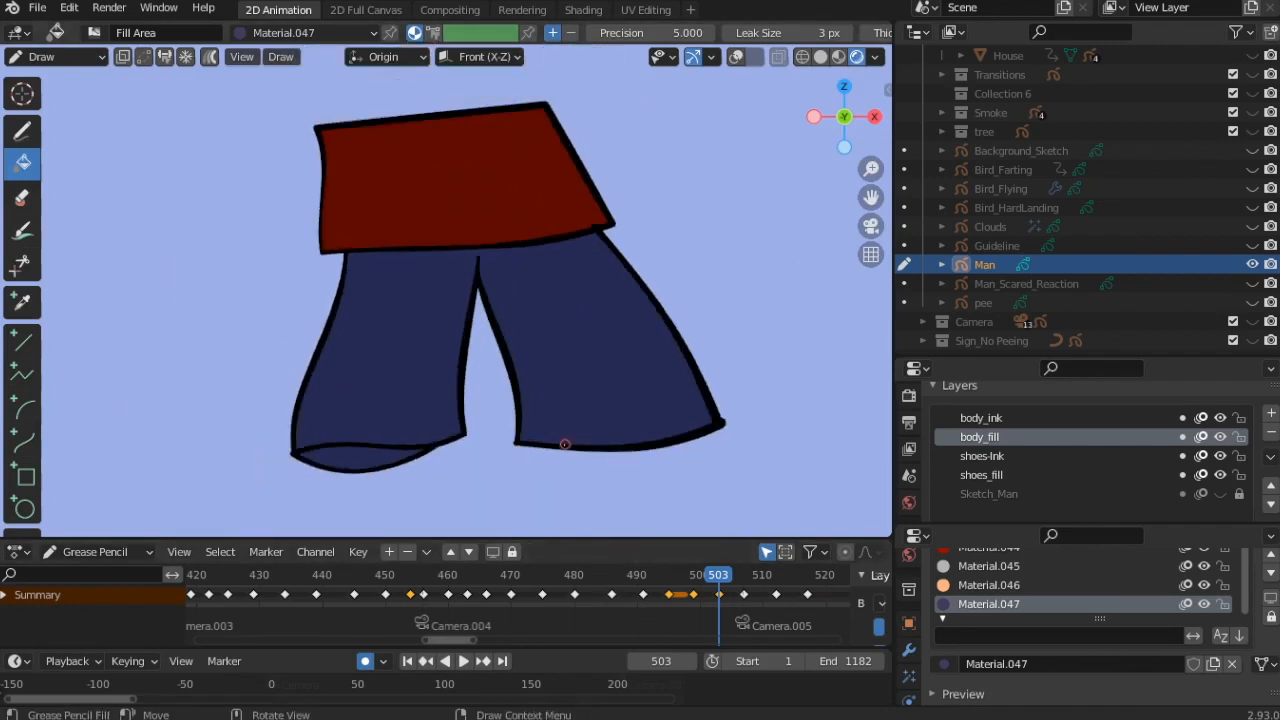
Check the coloured drawings through the camera and save the file.
{"action": "key", "text": "KP_0"}
{"action": "scroll", "coordinate": [566, 443], "scroll_direction": "down", "scroll_amount": 3}
{"action": "left_click_drag", "start_coordinate": [720, 574], "coordinate": [719, 620]}
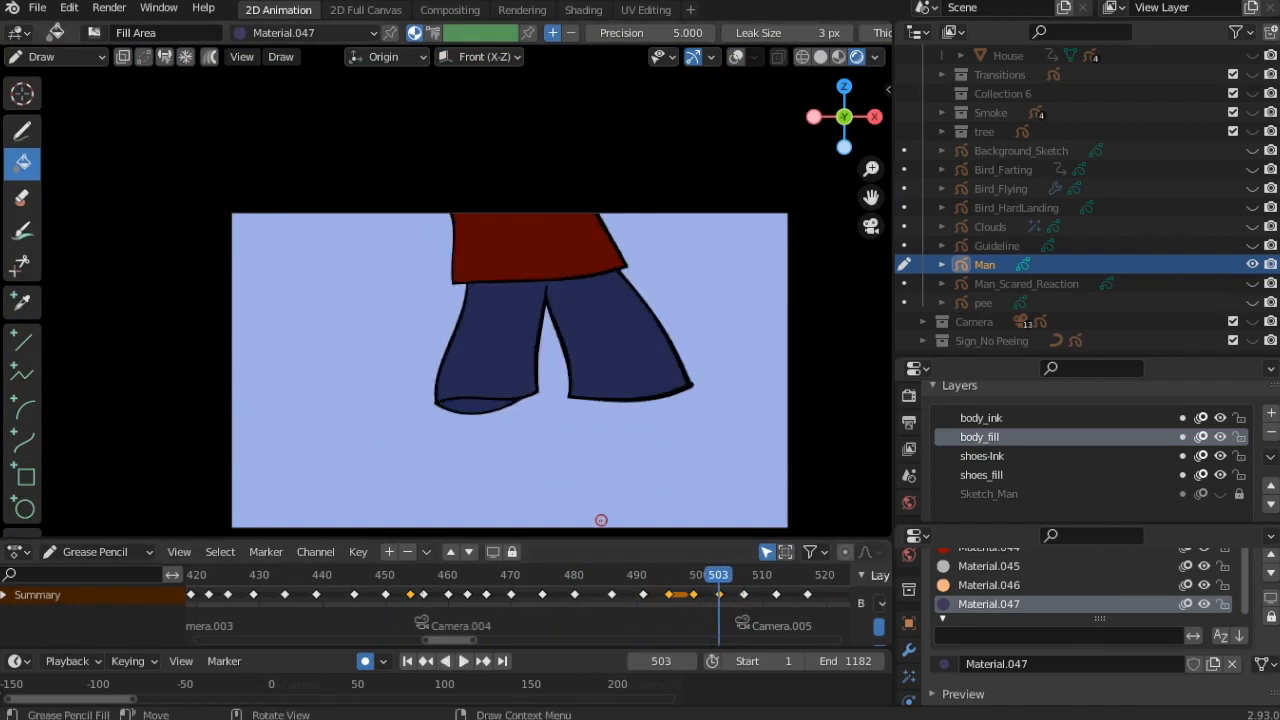
{"action": "left_click", "coordinate": [38, 9]}
{"action": "left_click", "coordinate": [62, 133]}
Go to frame 491, choose the shoes-Ink layer and lasso-select the planted shoe in Edit Mode for copying.
{"action": "left_click_drag", "start_coordinate": [720, 576], "coordinate": [642, 600]}
{"action": "scroll", "coordinate": [531, 426], "scroll_direction": "up", "scroll_amount": 5}
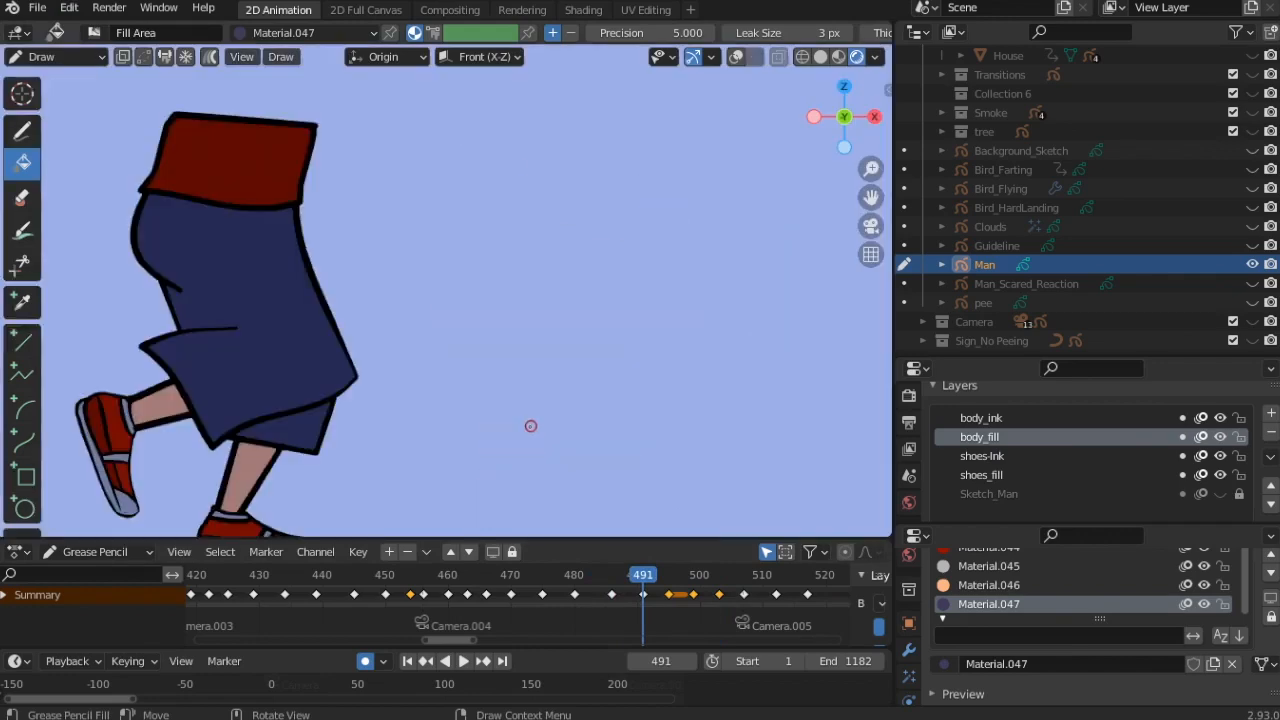
{"action": "middle_click_drag", "start_coordinate": [531, 426], "coordinate": [574, 363], "text": "shift"}
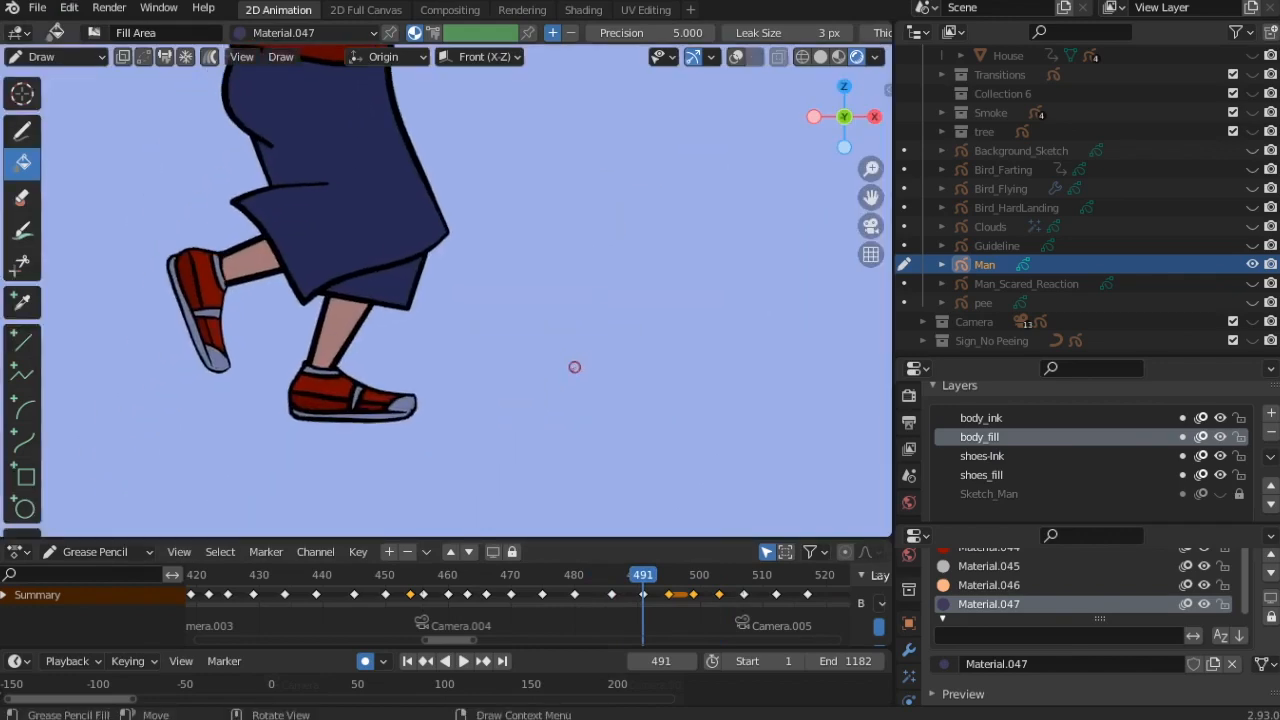
{"action": "left_click", "coordinate": [983, 456]}
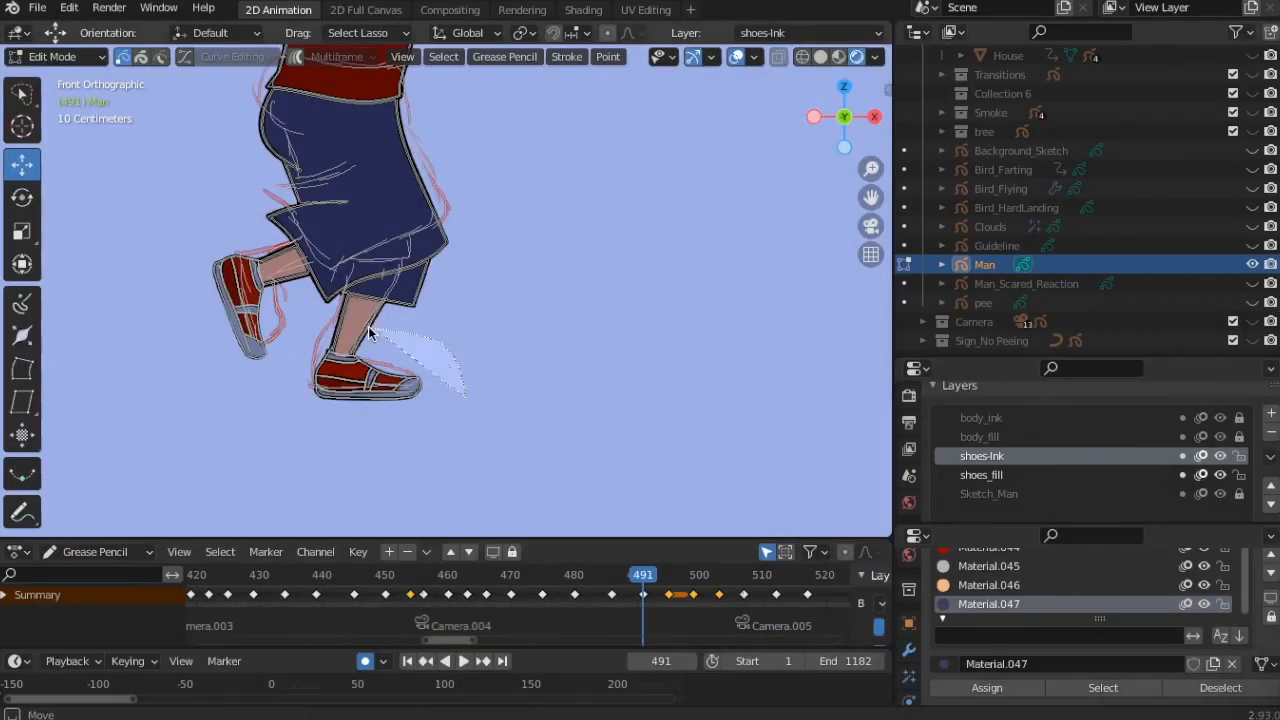
{"action": "left_click_drag", "start_coordinate": [368, 332], "coordinate": [440, 430]}
Paste the shoe at frame 495, then move it onto the front foot sketch and rotate it slightly toe-up.
{"action": "left_click_drag", "start_coordinate": [643, 600], "coordinate": [668, 574]}
{"action": "key", "text": "ctrl+v"}
{"action": "key", "text": "g"}
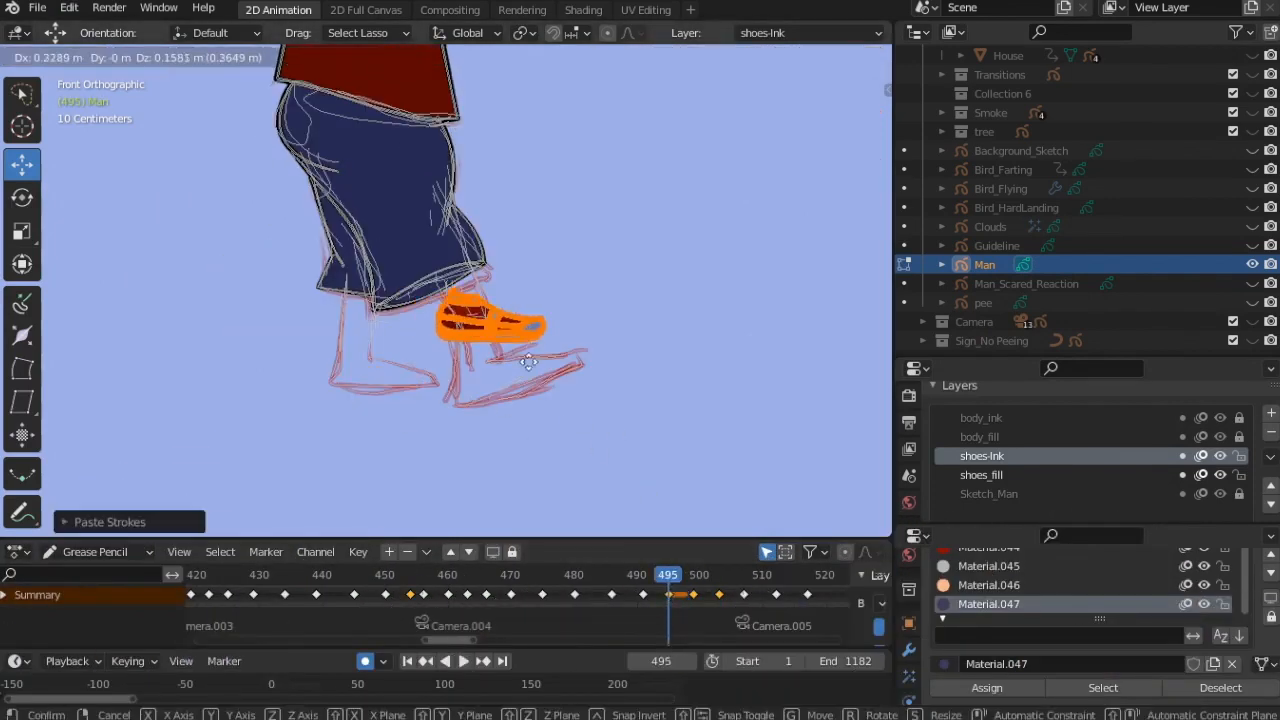
{"action": "left_click", "coordinate": [566, 454]}
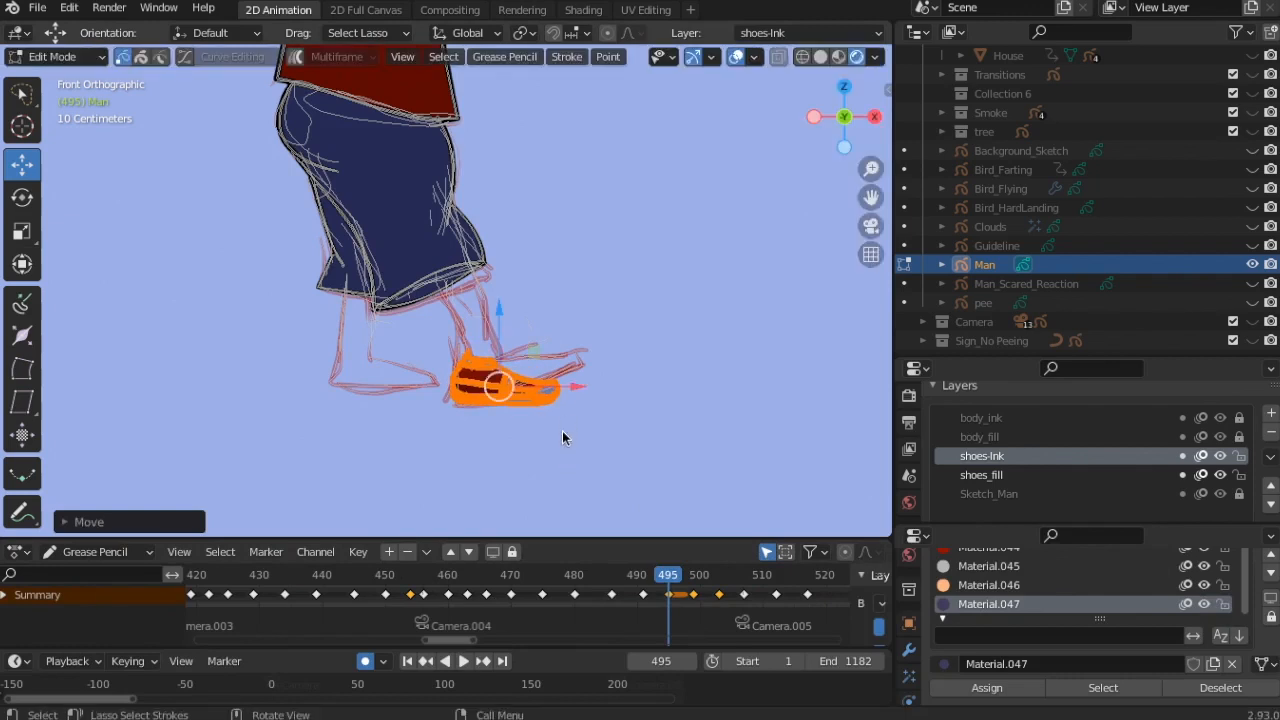
{"action": "key", "text": "r"}
{"action": "left_click", "coordinate": [620, 443]}
{"action": "key", "text": "g"}
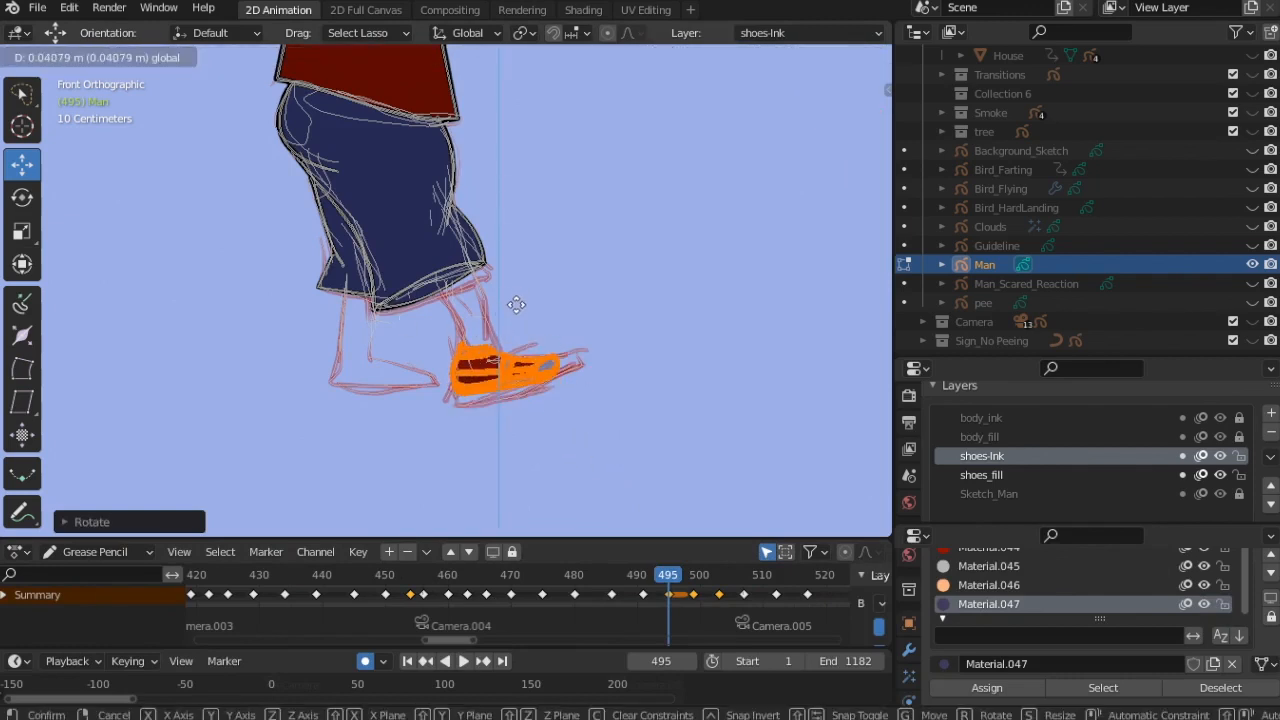
{"action": "key", "text": "z"}
{"action": "left_click_drag", "start_coordinate": [517, 308], "coordinate": [517, 309]}
{"action": "left_click_drag", "start_coordinate": [572, 371], "coordinate": [577, 371]}
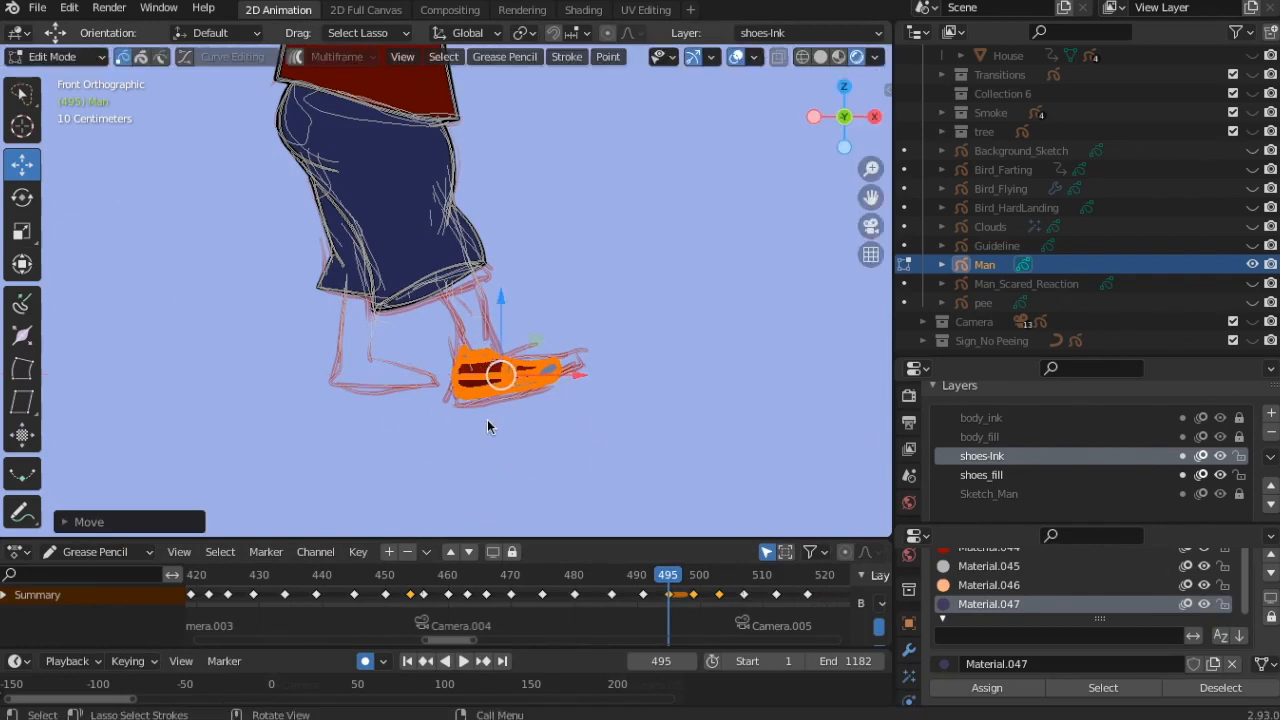
Paste a second shoe at frame 495 and place it over the rear foot sketch.
{"action": "key", "text": "ctrl+v"}
{"action": "key", "text": "g"}
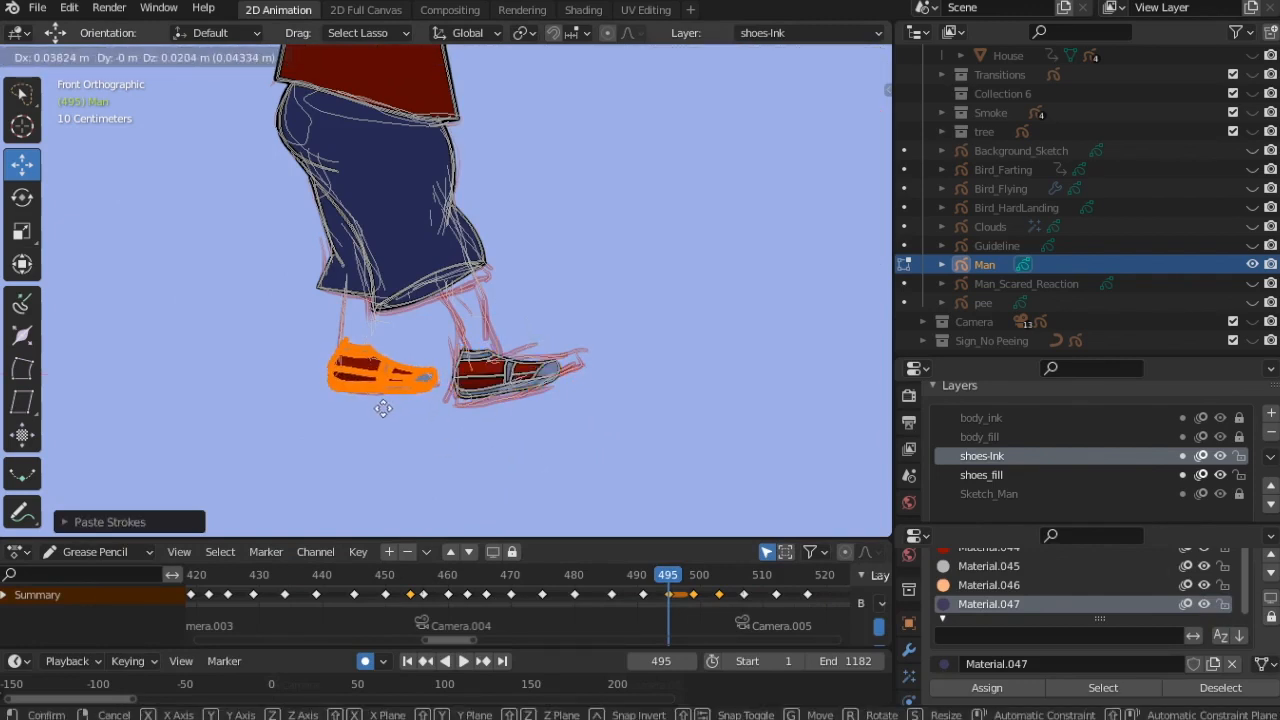
{"action": "left_click", "coordinate": [381, 406]}
Paste the shoe at frame 499, rotate it toe-down and move it onto the lower foot sketch.
{"action": "left_click_drag", "start_coordinate": [668, 577], "coordinate": [693, 577]}
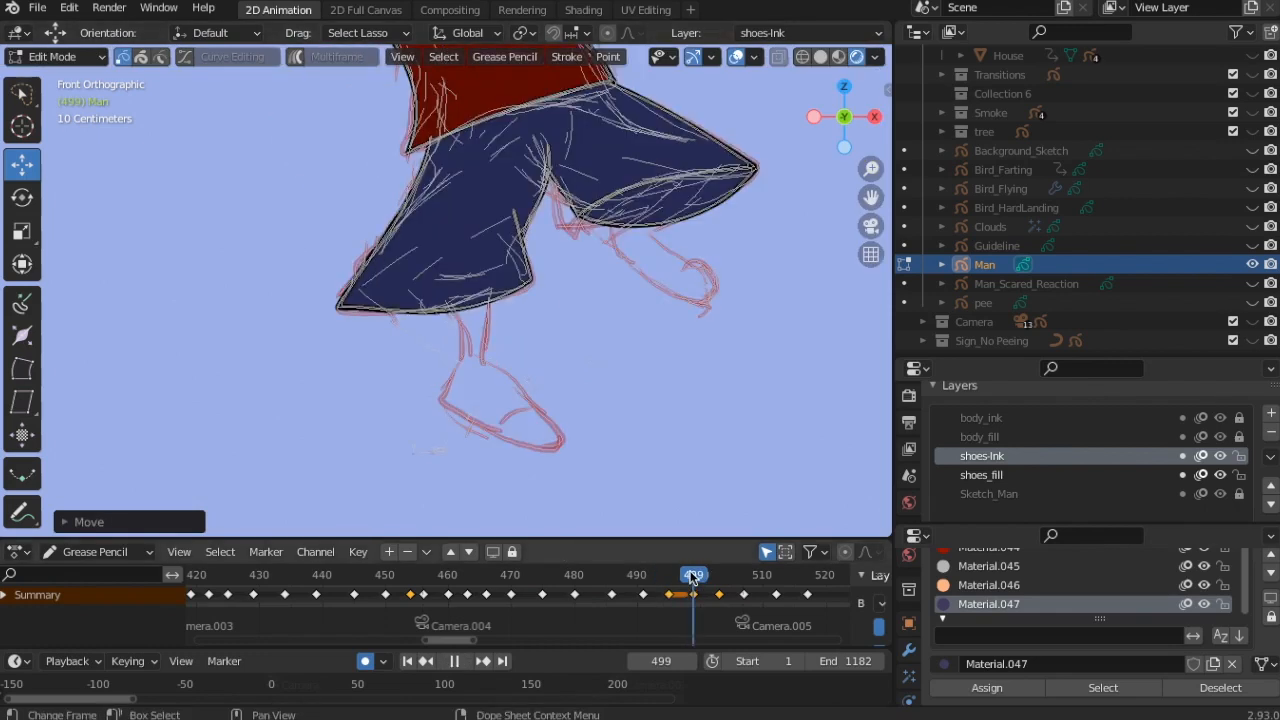
{"action": "key", "text": "ctrl+v"}
{"action": "key", "text": "g"}
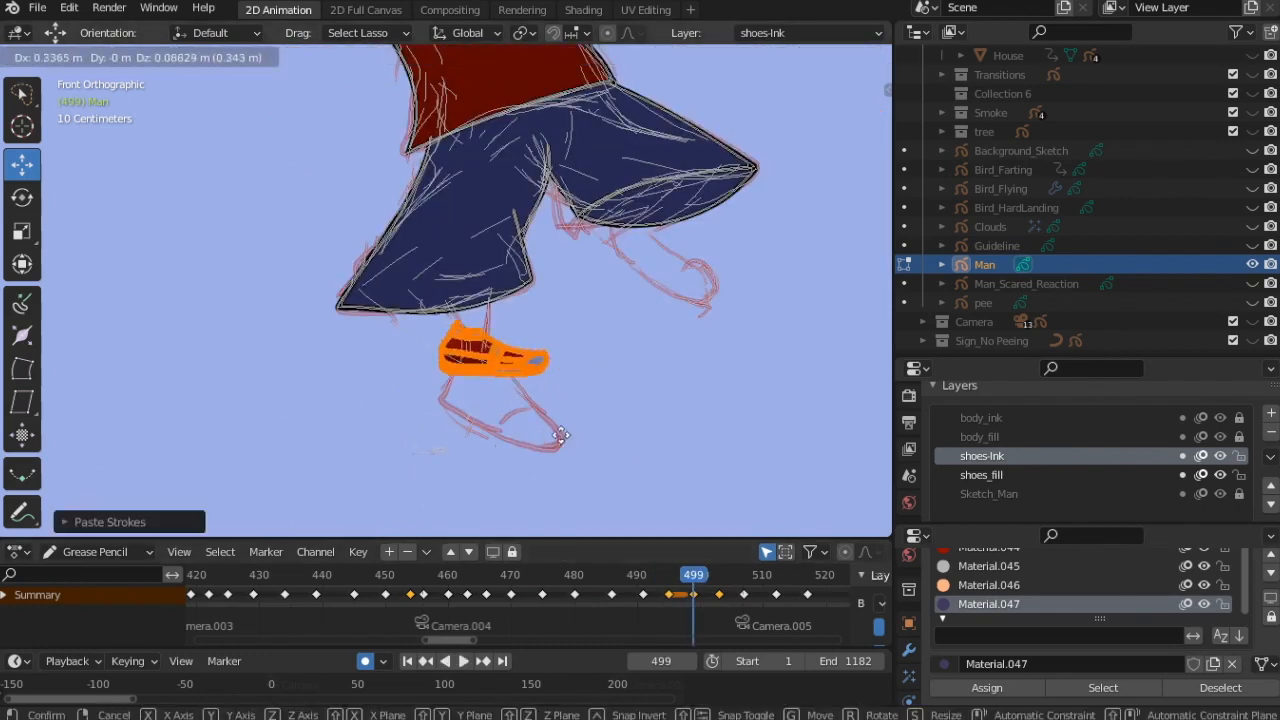
{"action": "left_click", "coordinate": [699, 372]}
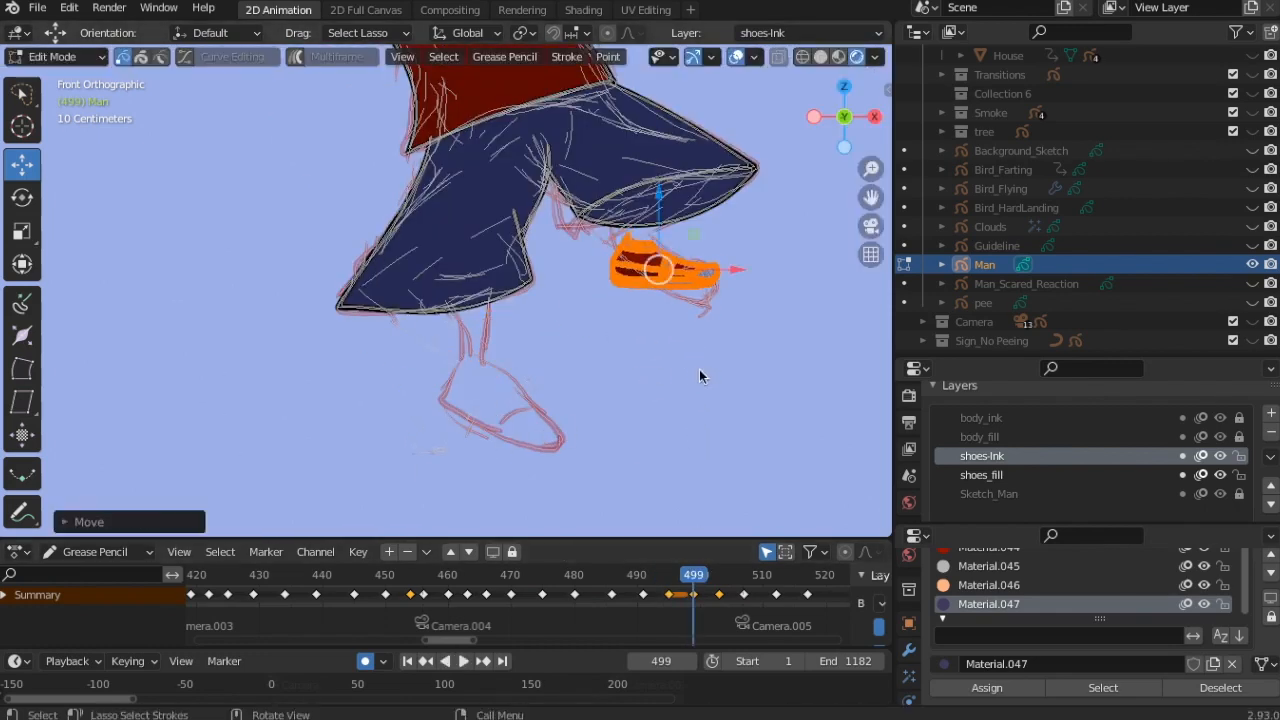
{"action": "key", "text": "r"}
{"action": "left_click", "coordinate": [652, 393]}
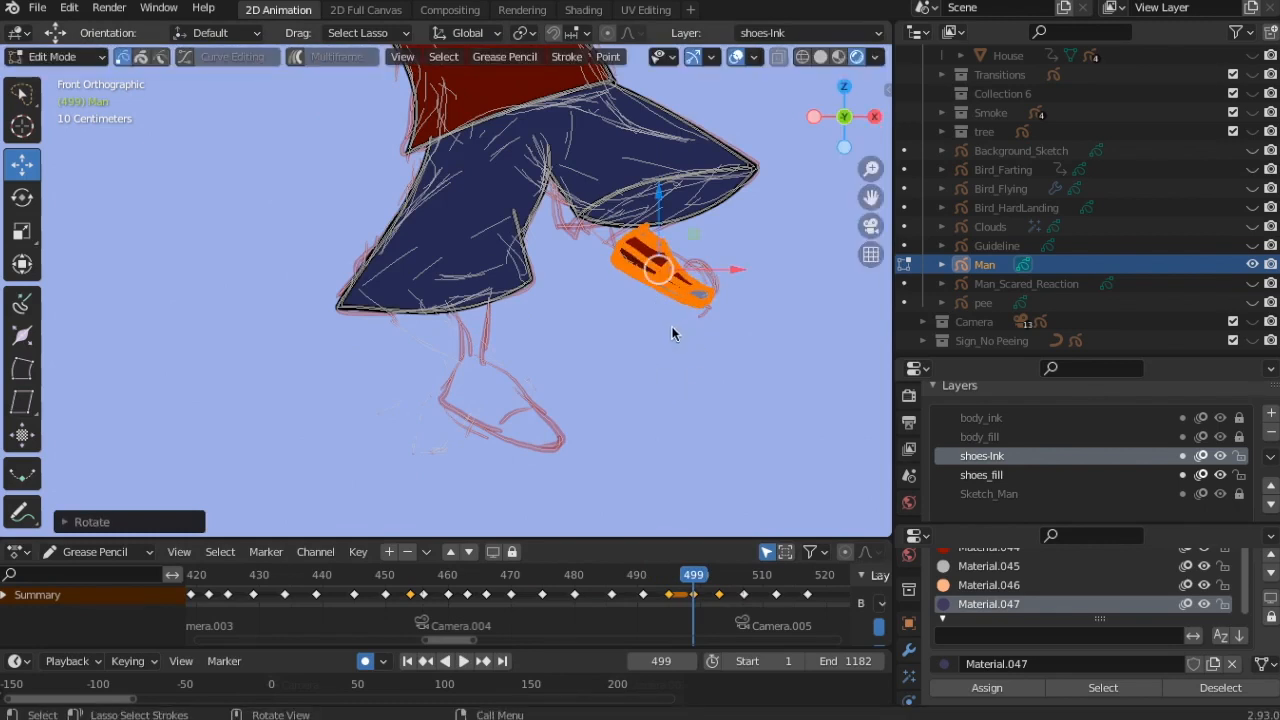
{"action": "key", "text": "g"}
{"action": "left_click", "coordinate": [492, 458]}
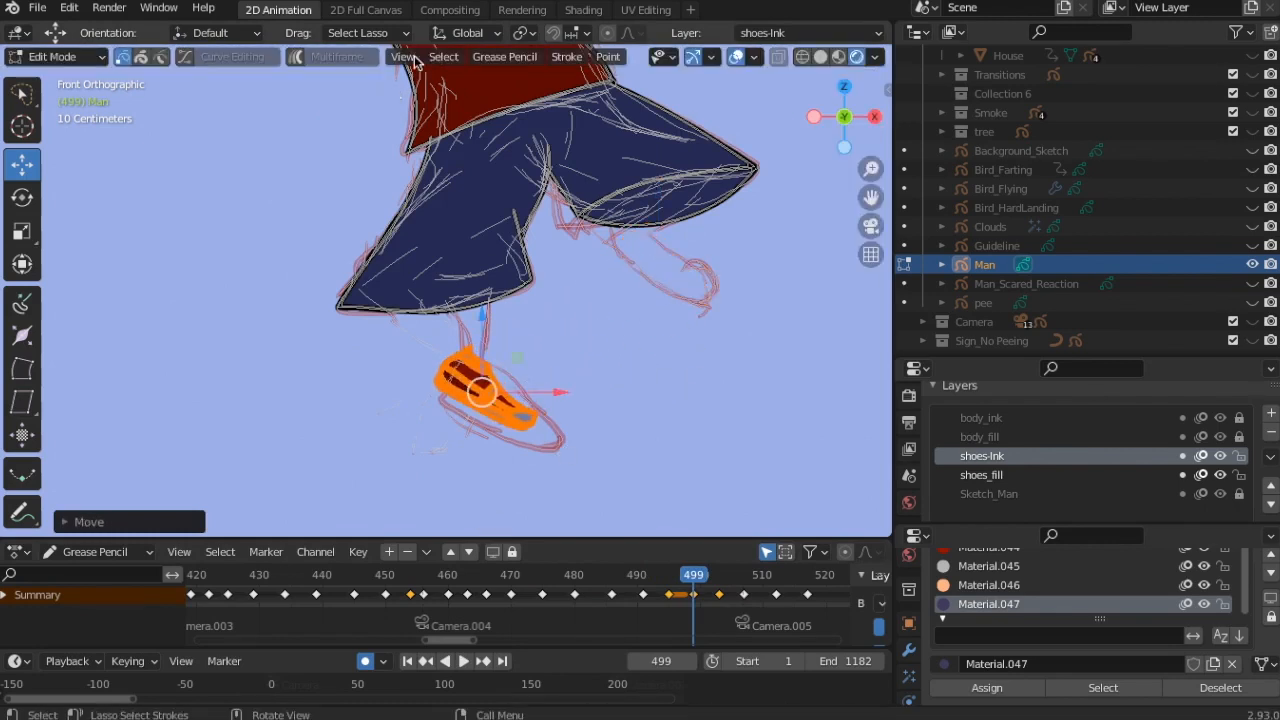
{"action": "left_click_drag", "start_coordinate": [563, 392], "coordinate": [564, 393]}
{"action": "key", "text": "r"}
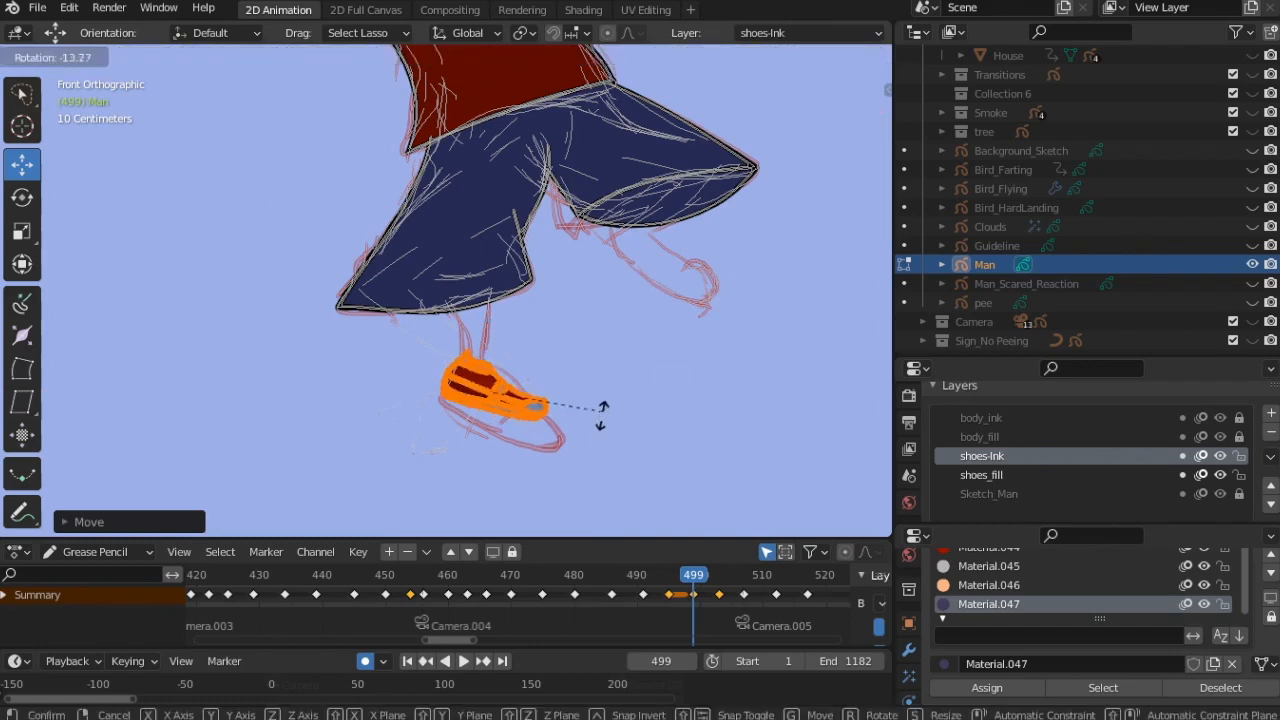
{"action": "right_click", "coordinate": [600, 423]}
In Sculpt Mode, reshape the shoe's heel and toe towards the foot sketch using the Push brush with a 56 px radius.
{"action": "left_click", "coordinate": [66, 57]}
{"action": "left_click", "coordinate": [62, 120]}
{"action": "key", "text": "f"}
{"action": "left_click", "coordinate": [495, 445]}
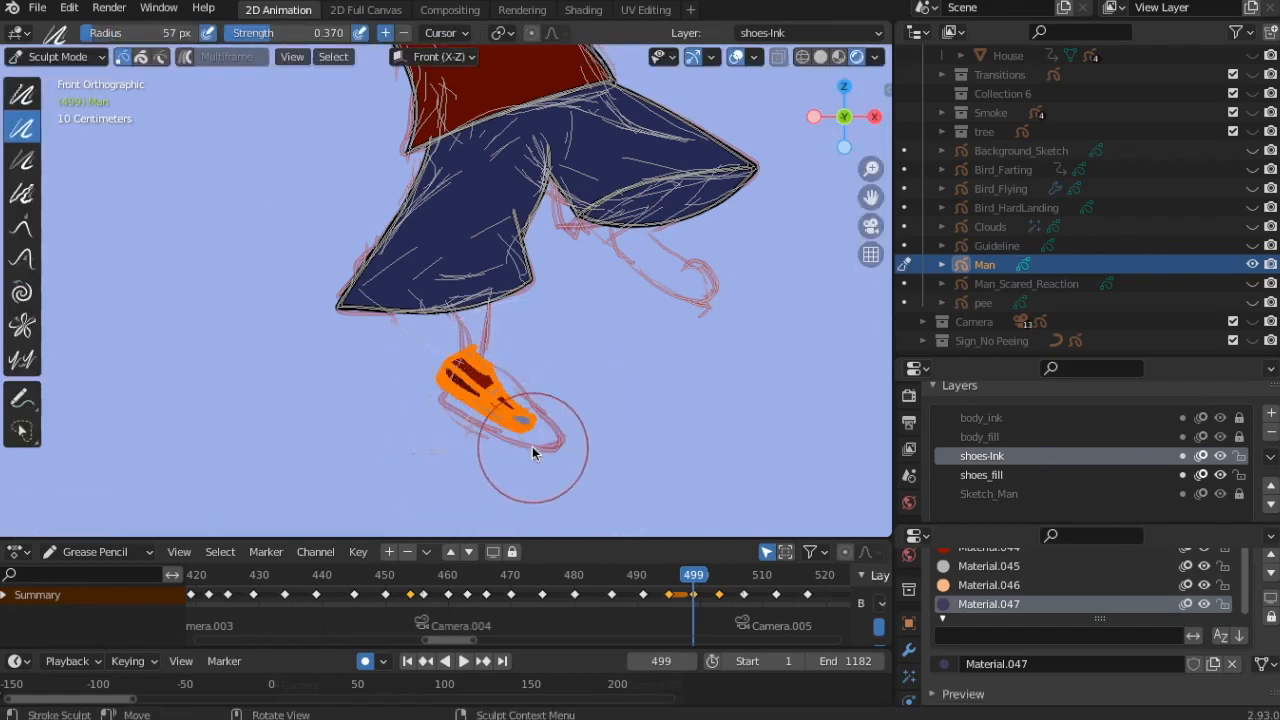
{"action": "key", "text": "ctrl+z"}
{"action": "left_click", "coordinate": [22, 259]}
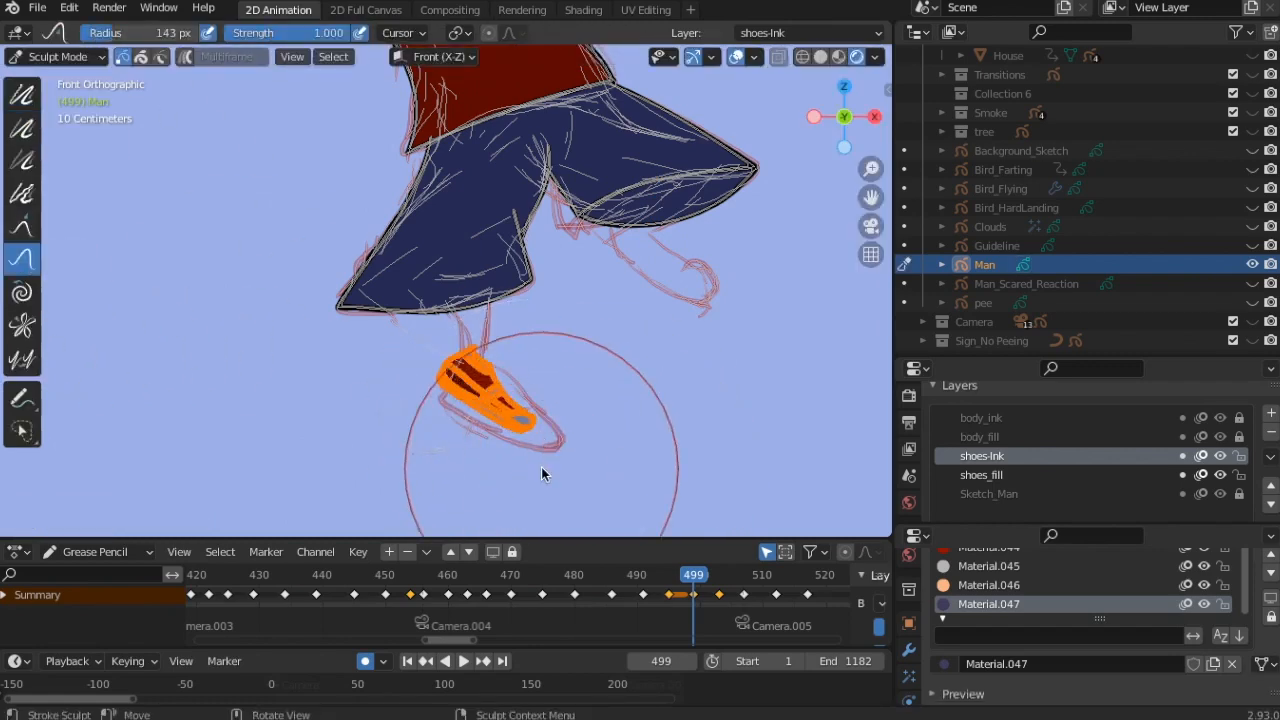
{"action": "key", "text": "f"}
{"action": "left_click", "coordinate": [483, 464]}
{"action": "mouse_move", "coordinate": [478, 455]}
{"action": "left_mouse_down"}
{"action": "mouse_move", "coordinate": [533, 428]}
{"action": "mouse_move", "coordinate": [473, 347]}
{"action": "left_mouse_up"}
{"action": "left_click_drag", "start_coordinate": [438, 386], "coordinate": [448, 393]}
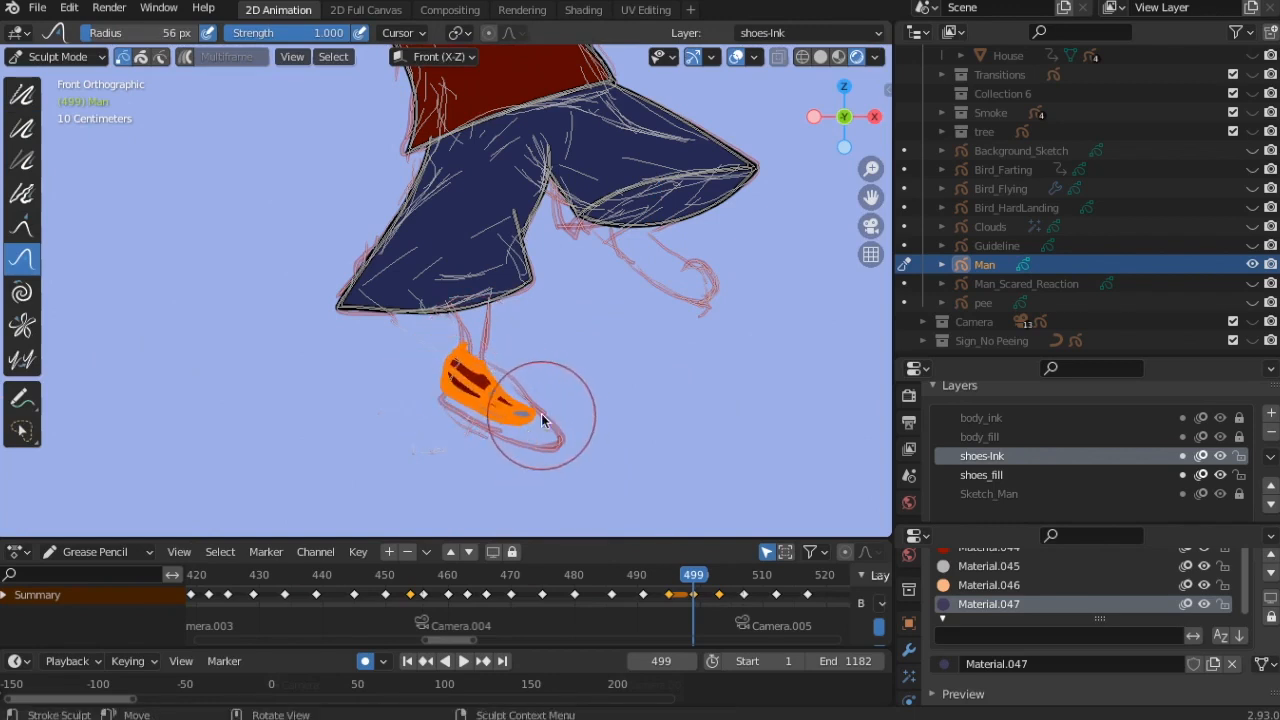
{"action": "left_click_drag", "start_coordinate": [541, 414], "coordinate": [518, 366]}
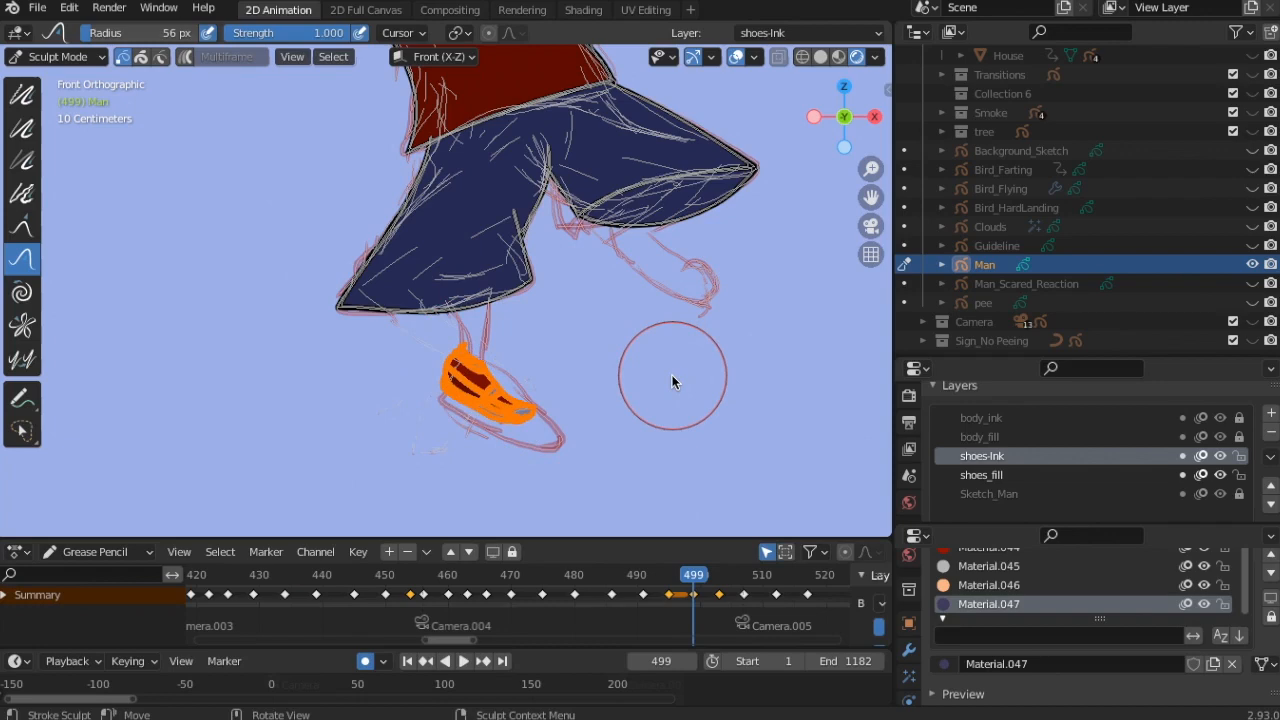
Return to Draw Mode at frame 499 and ink the shoe's missing front edge with the Ink Pen and Material.041.
{"action": "key", "text": "space"}
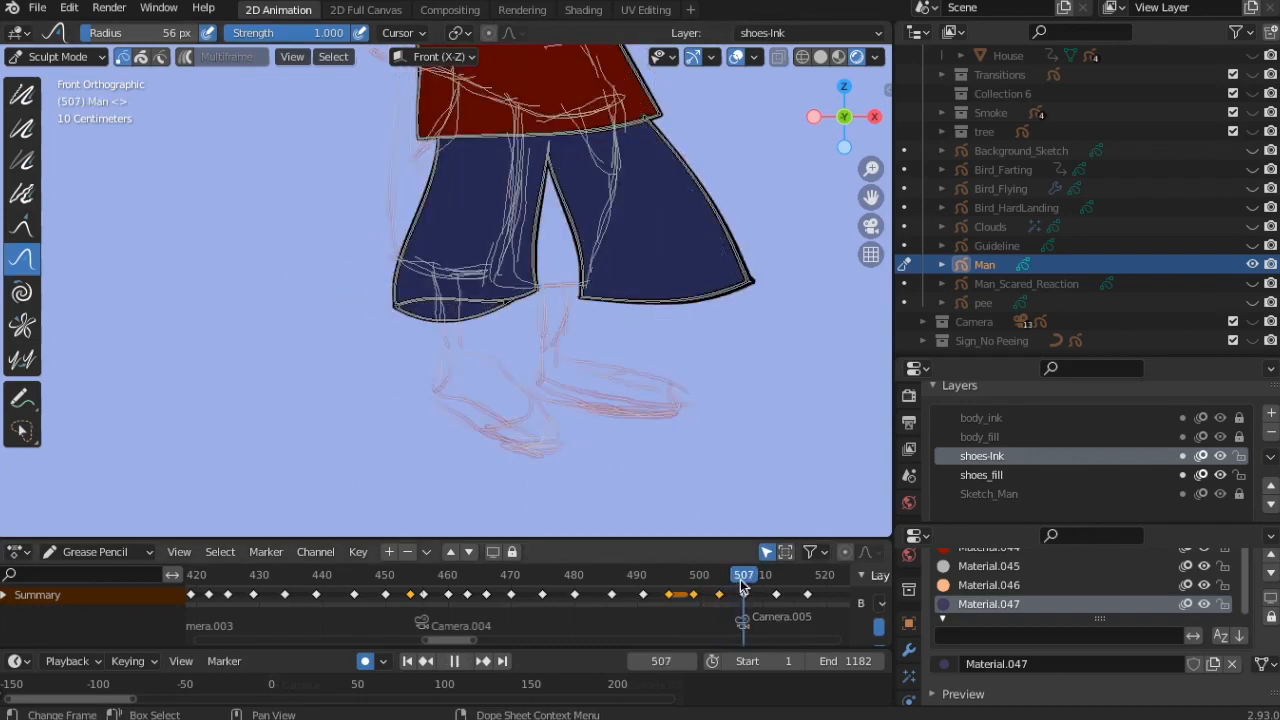
{"action": "mouse_move", "coordinate": [740, 581]}
{"action": "left_mouse_down"}
{"action": "mouse_move", "coordinate": [557, 580]}
{"action": "mouse_move", "coordinate": [694, 577]}
{"action": "left_mouse_up"}
{"action": "left_click", "coordinate": [86, 58]}
{"action": "left_click", "coordinate": [46, 141]}
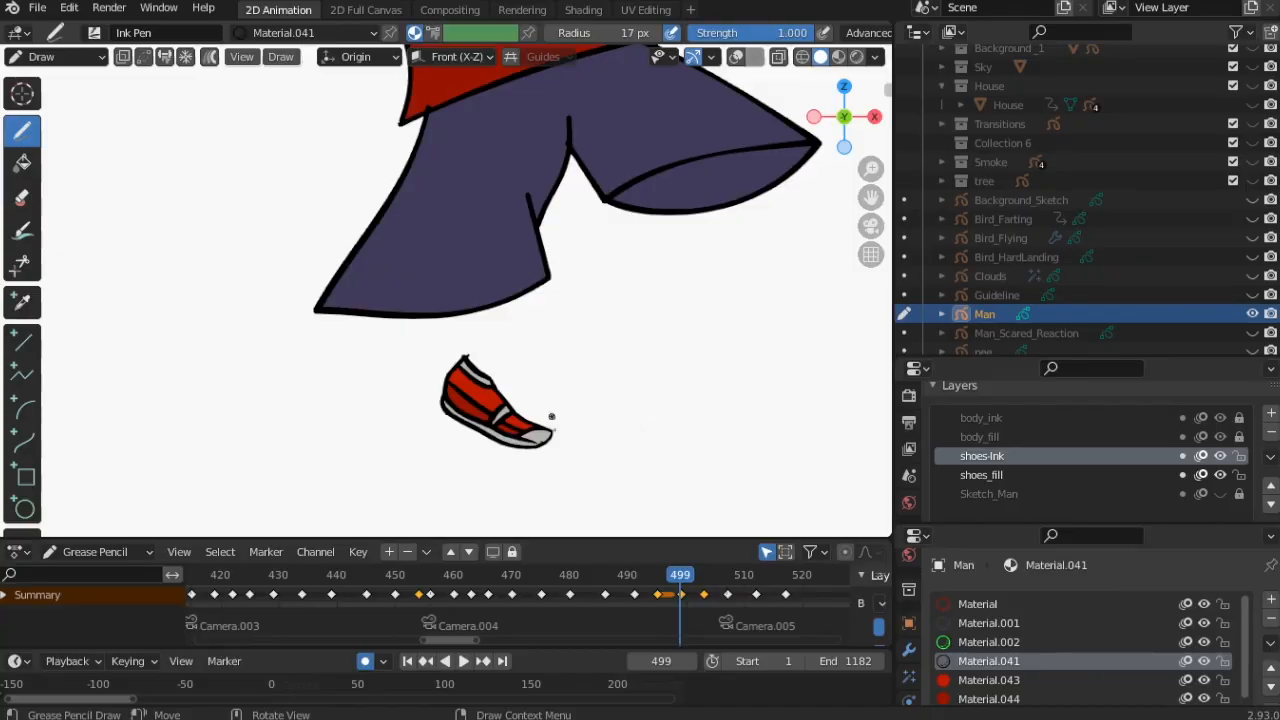
{"action": "key", "text": "KP_Decimal"}
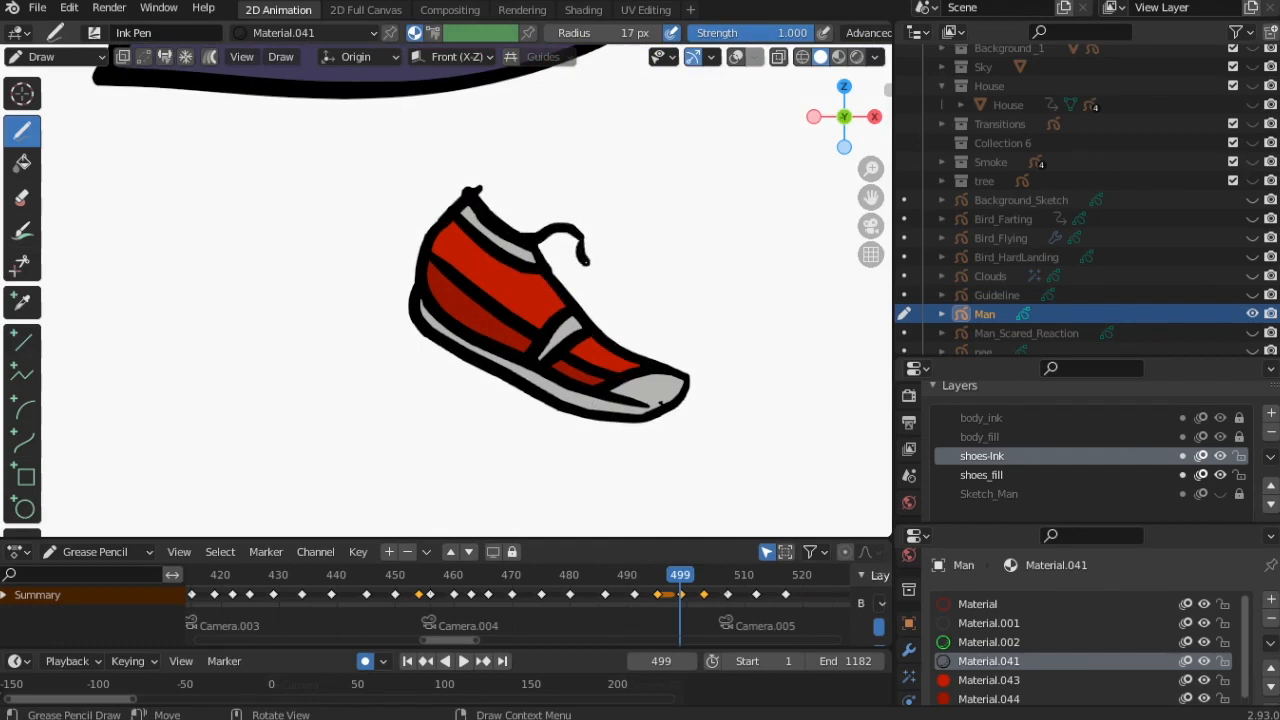
{"action": "left_click_drag", "start_coordinate": [582, 255], "coordinate": [690, 376]}
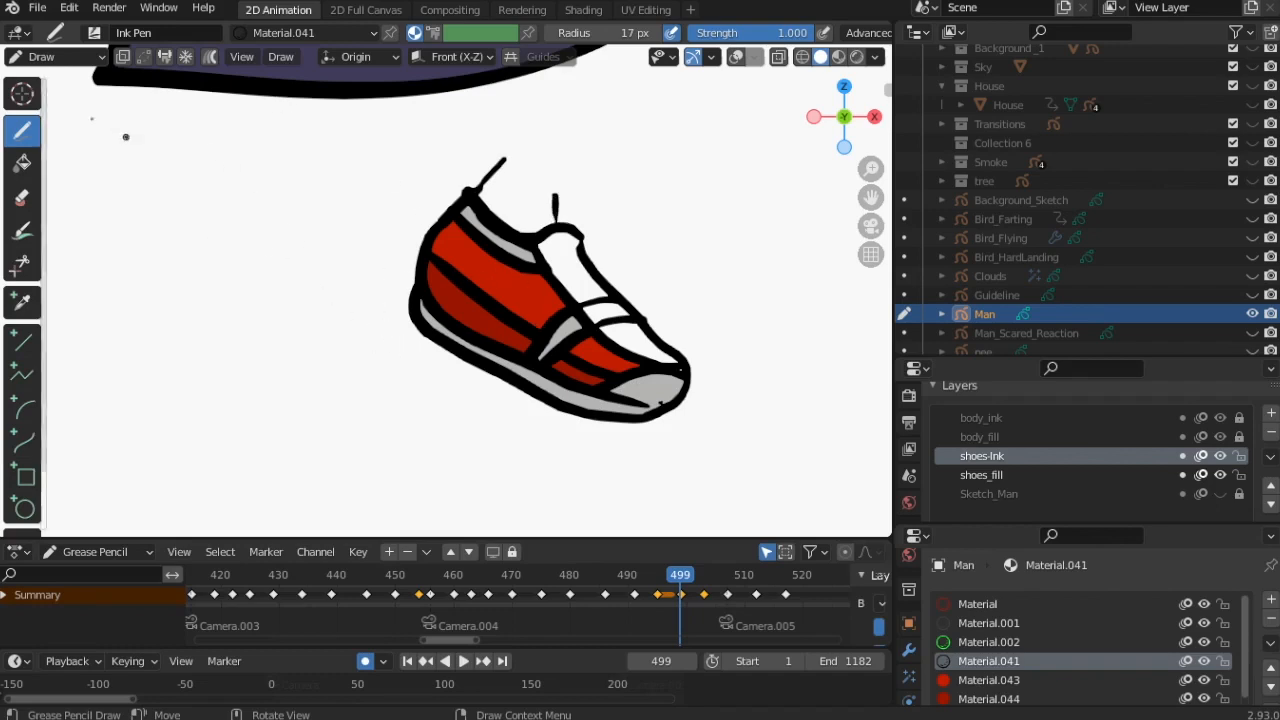
In Edit Mode with overlays shown, pick the ink line crossing the shoe's strap at frame 499 and lock the shoes_fill layer.
{"action": "key", "text": "Tab"}
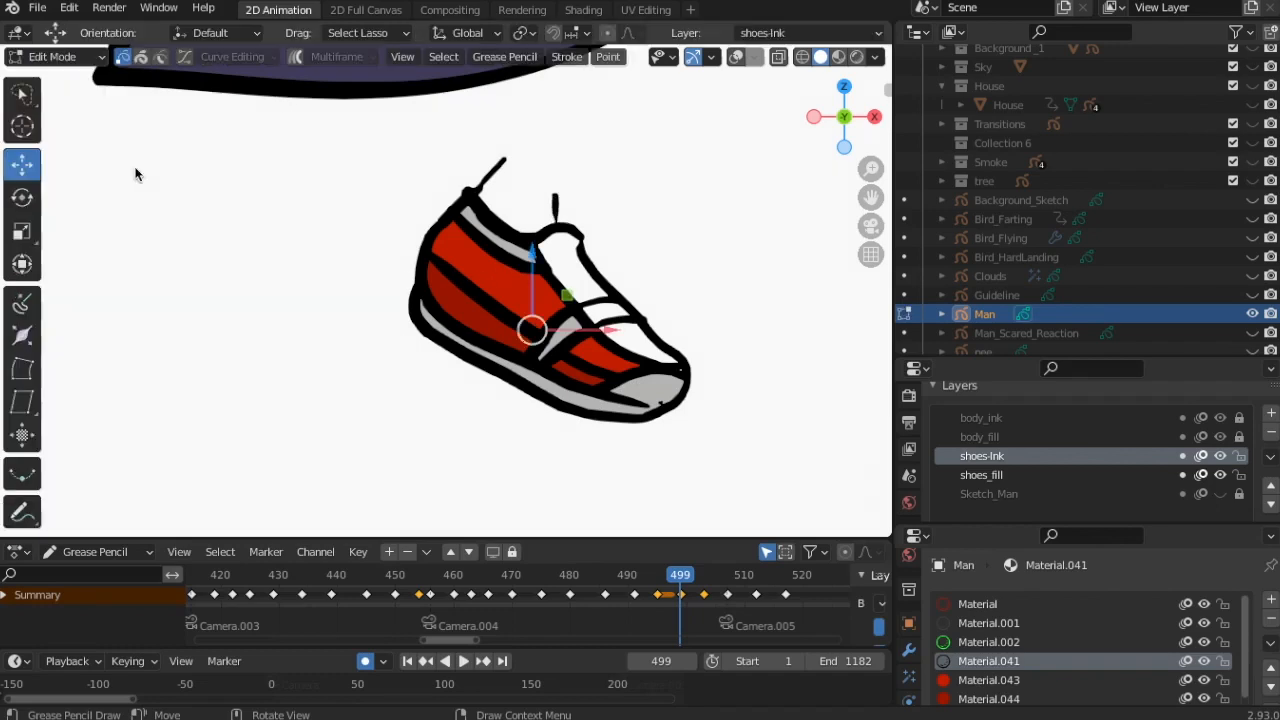
{"action": "left_click", "coordinate": [737, 57]}
{"action": "key", "text": "alt+a"}
{"action": "scroll", "coordinate": [654, 358], "scroll_direction": "up", "scroll_amount": 3}
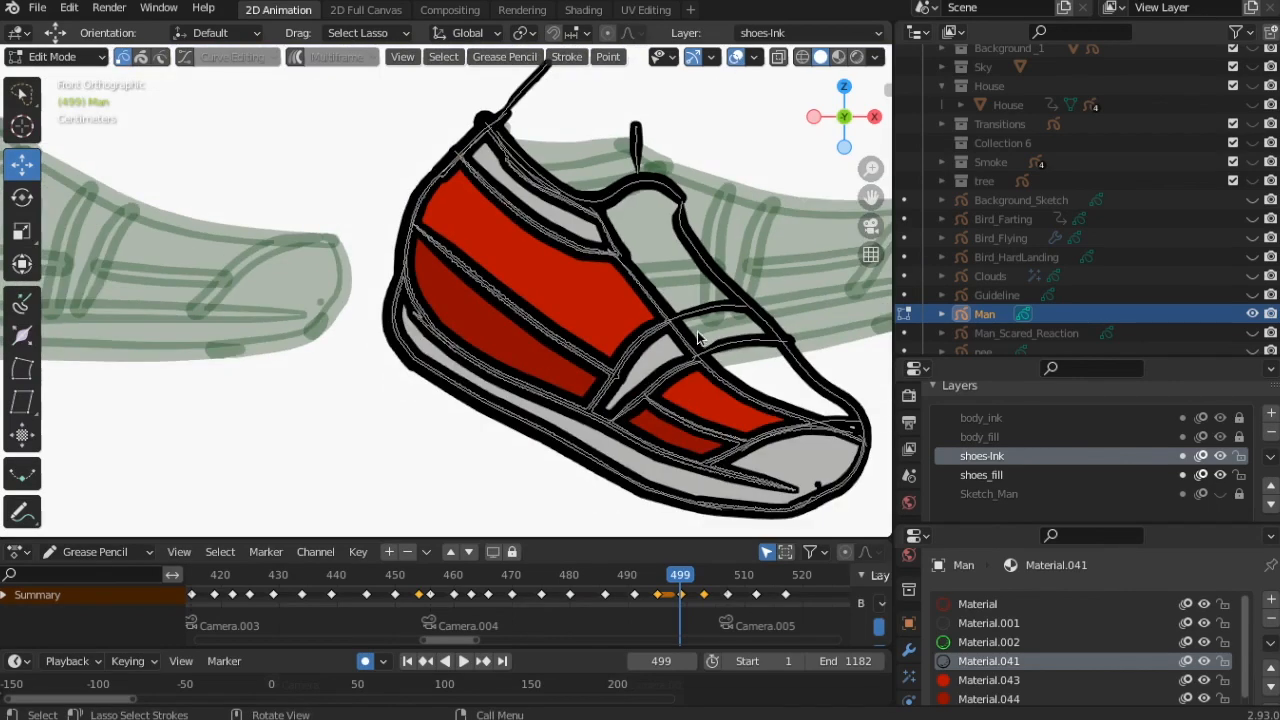
{"action": "left_click", "coordinate": [683, 338]}
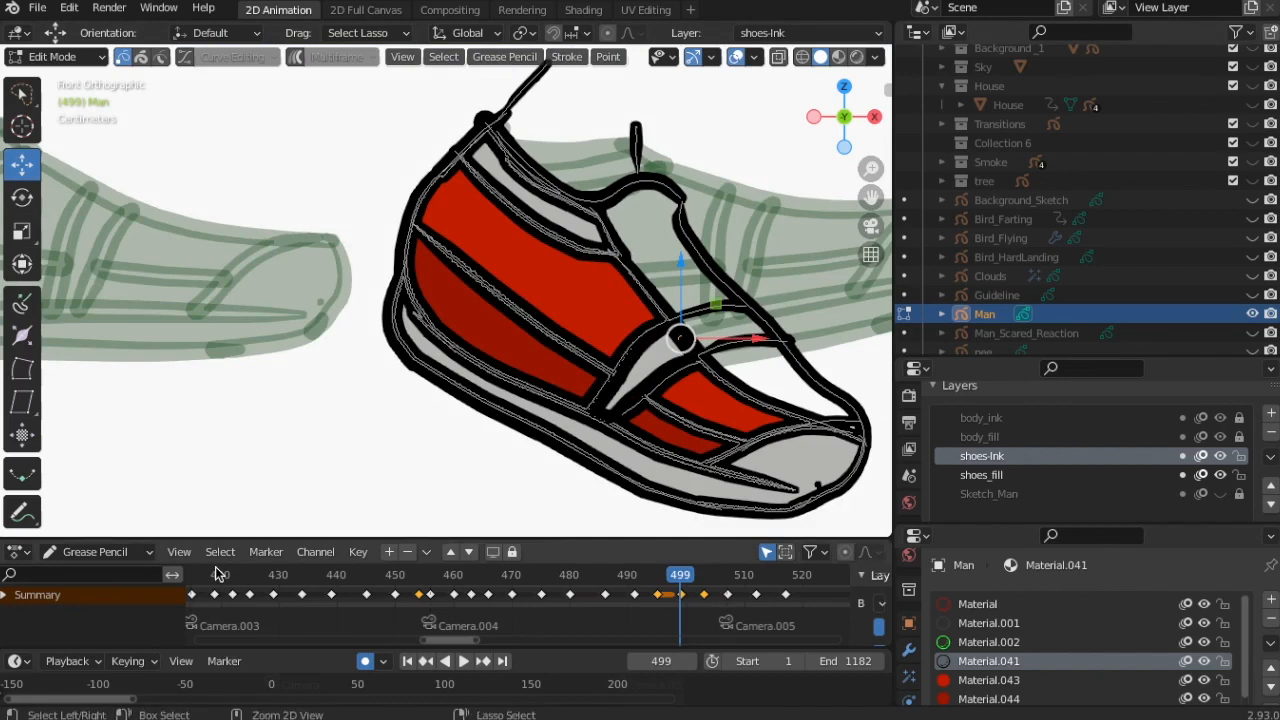
{"action": "scroll", "coordinate": [215, 572], "scroll_direction": "up", "scroll_amount": 2}
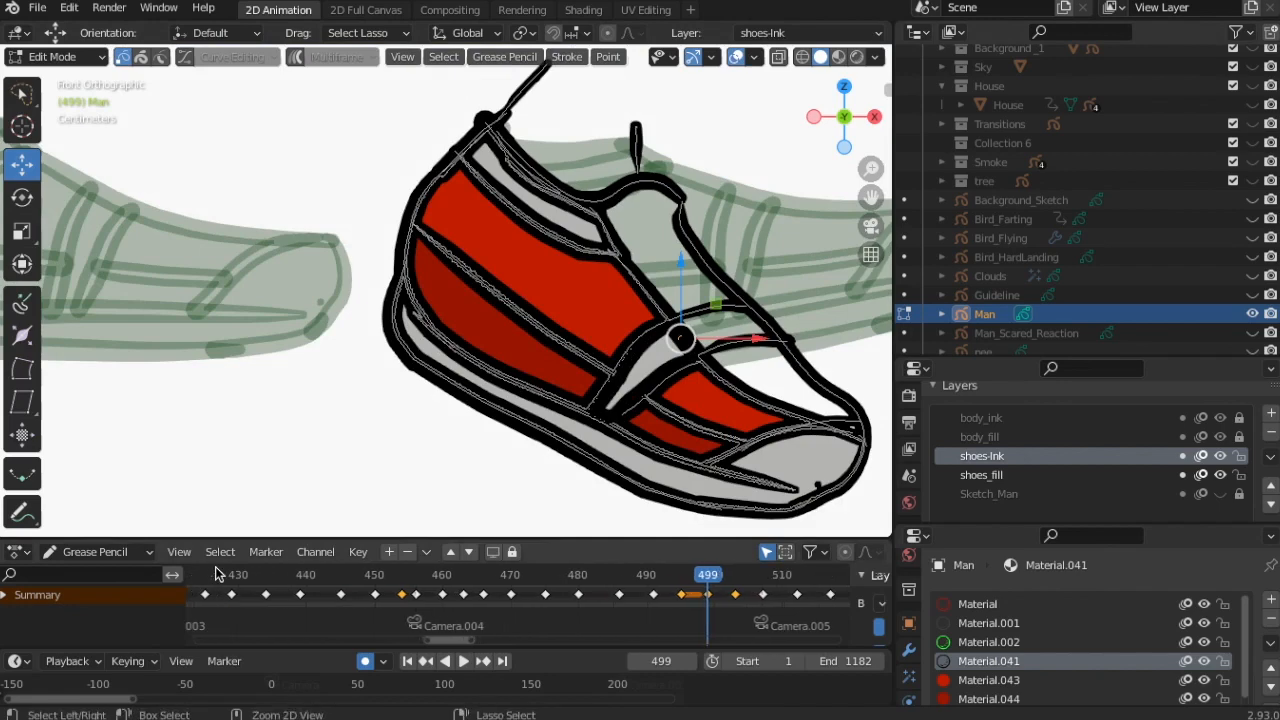
{"action": "scroll", "coordinate": [691, 343], "scroll_direction": "up", "scroll_amount": 5}
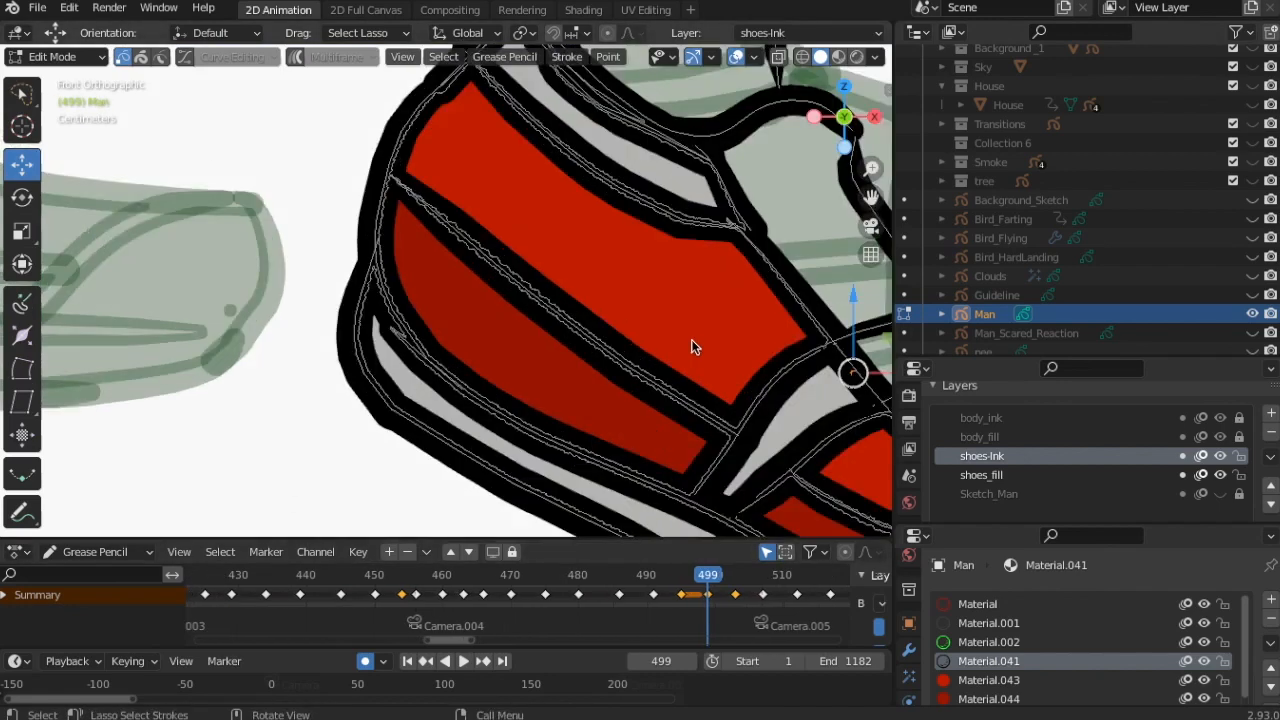
{"action": "left_click", "coordinate": [1243, 477]}
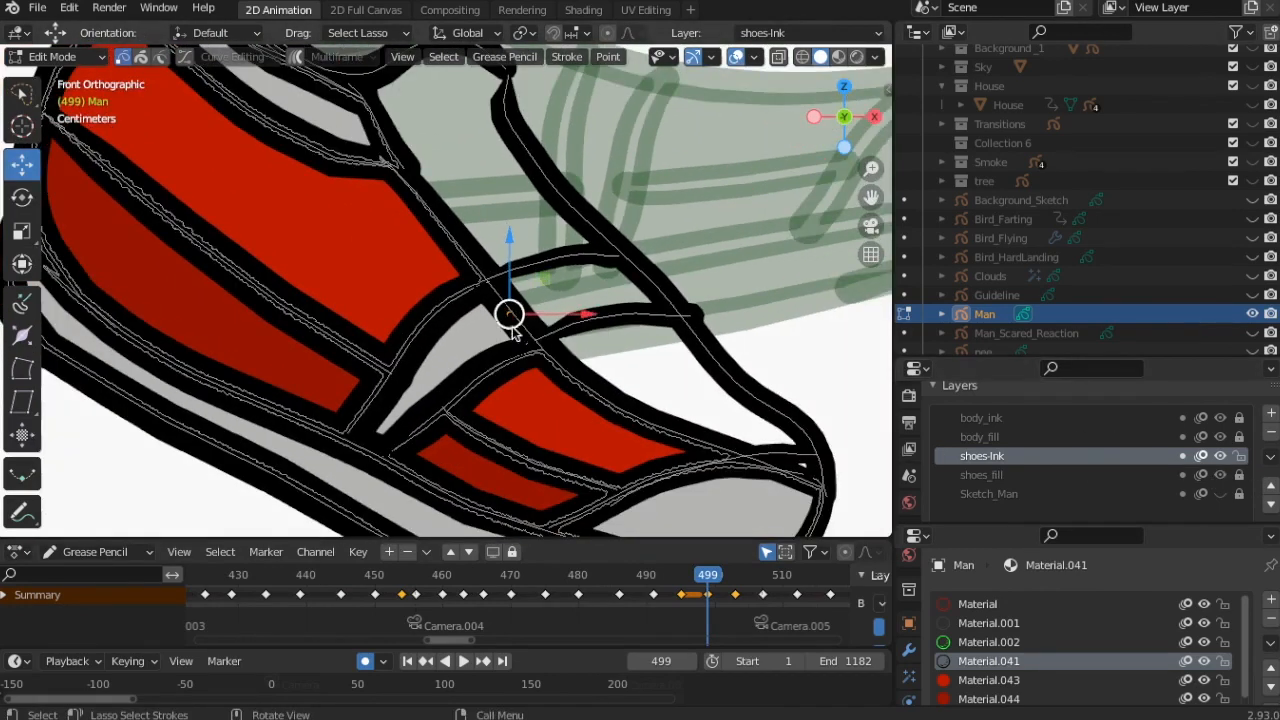
Delete the points of the ink line that runs across the strap, including the leftover point between the strap's edges.
{"action": "key", "text": "ctrl+KP_Add"}
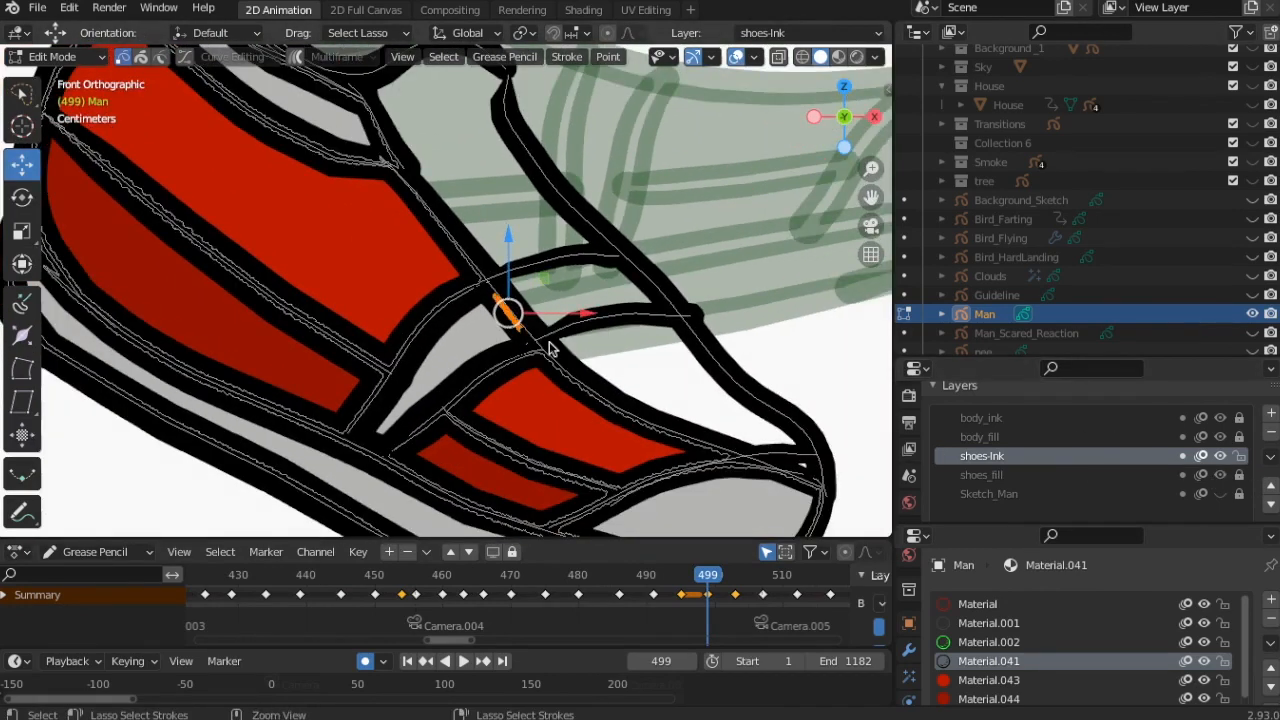
{"action": "key", "text": "ctrl+KP_Add"}
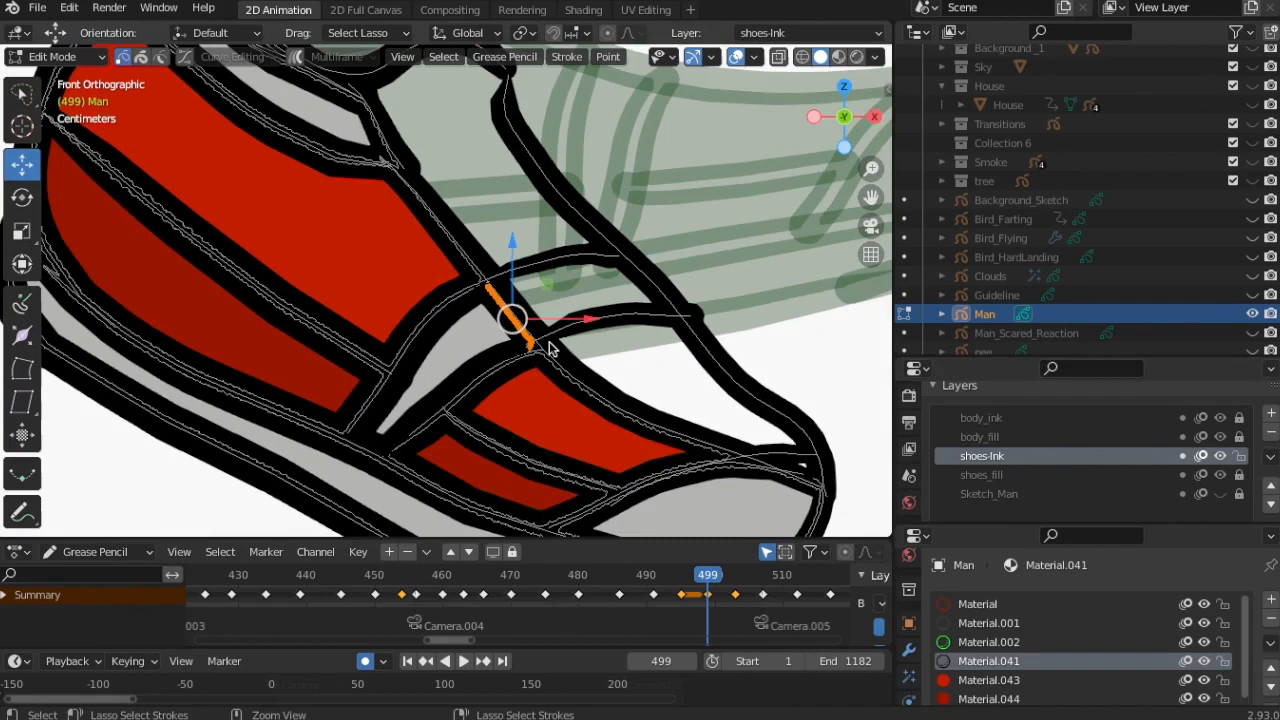
{"action": "key", "text": "x"}
{"action": "left_click", "coordinate": [334, 338]}
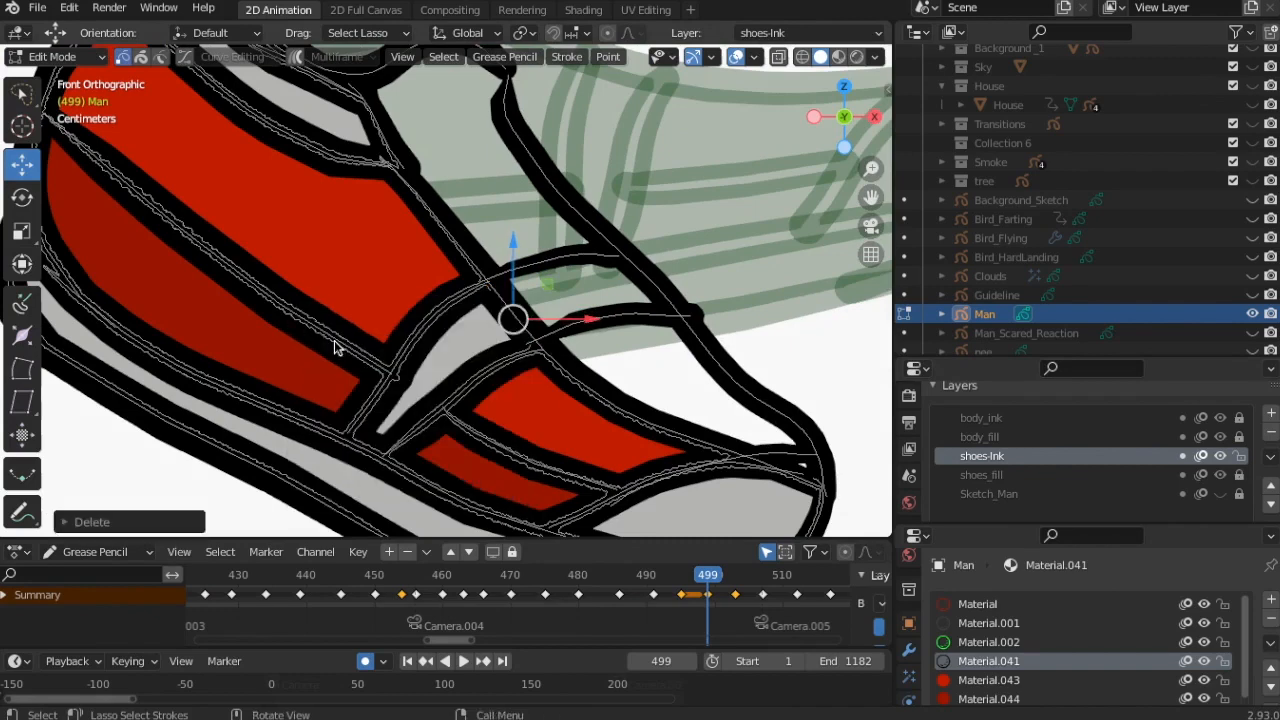
{"action": "scroll", "coordinate": [514, 320], "scroll_direction": "down", "scroll_amount": 1}
{"action": "left_click", "coordinate": [509, 317]}
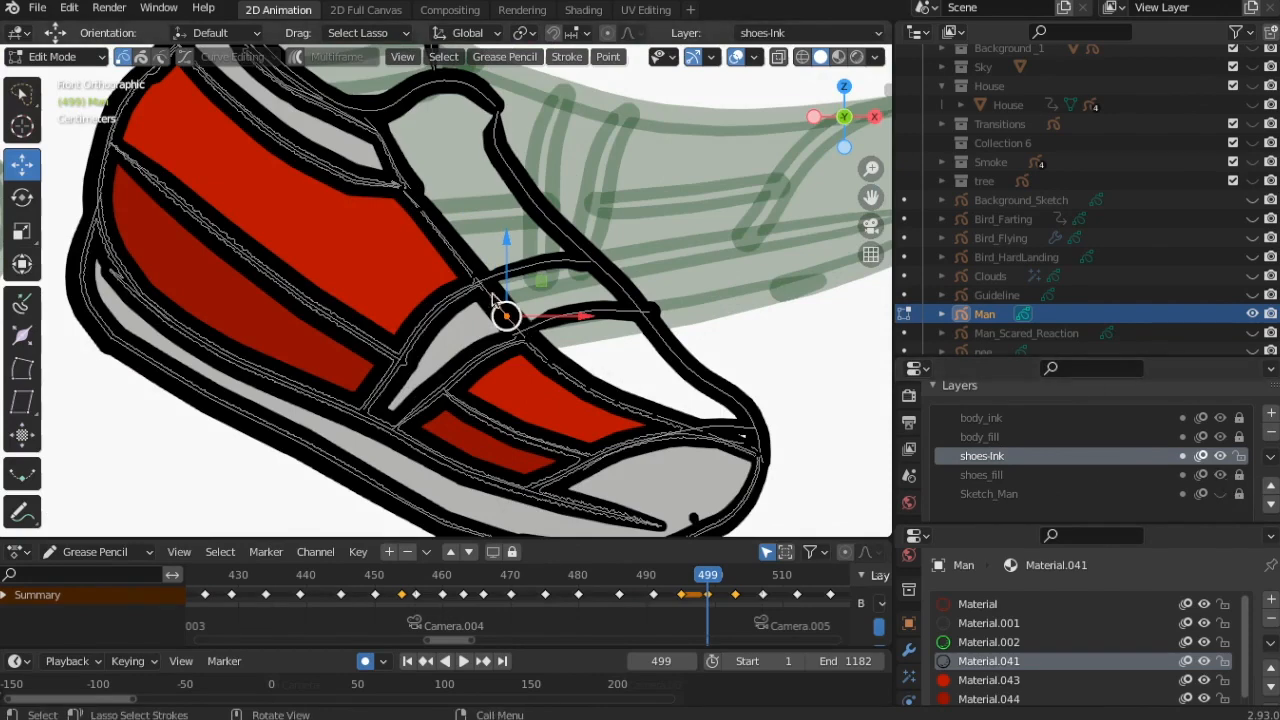
{"action": "key", "text": "x"}
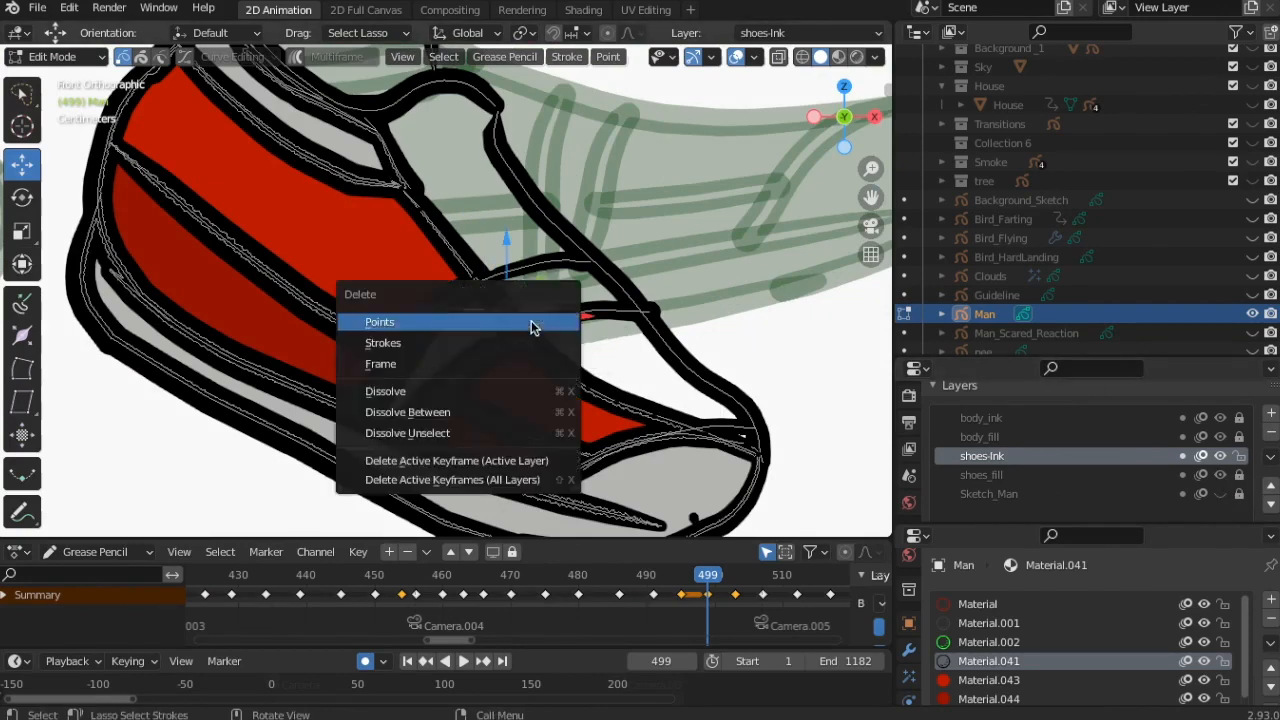
{"action": "left_click", "coordinate": [540, 318]}
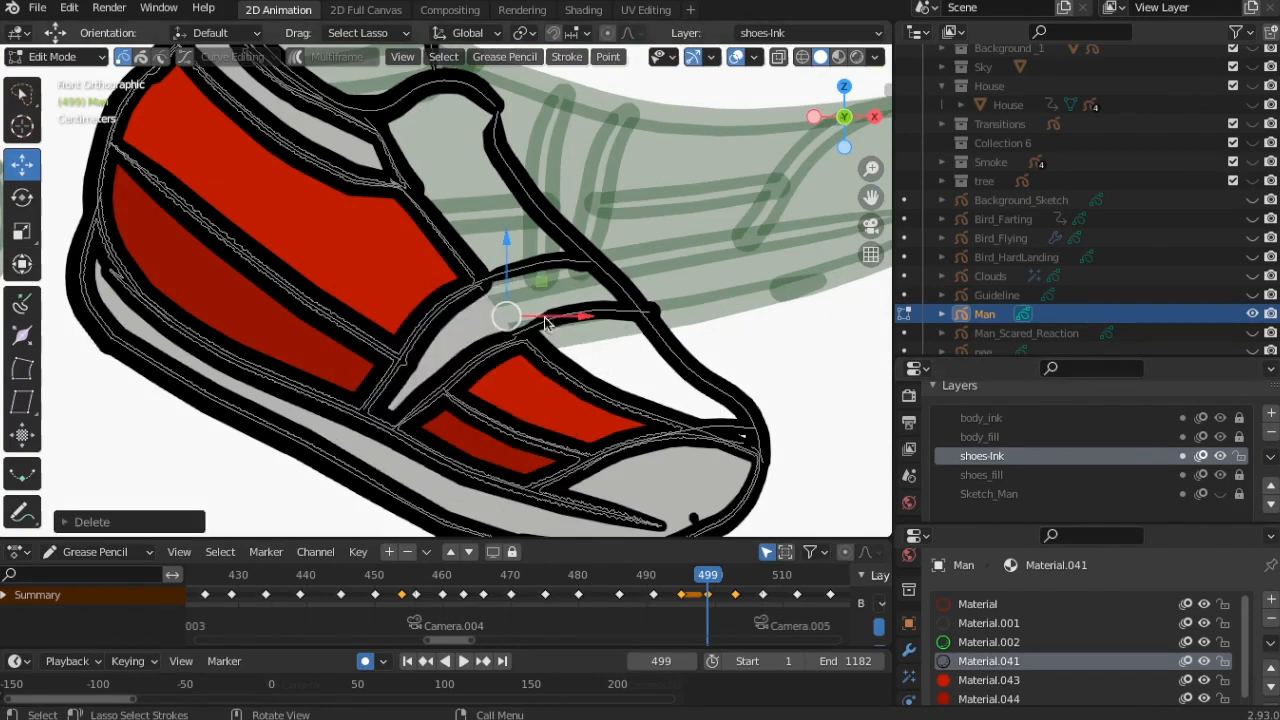
{"action": "left_click", "coordinate": [1238, 476]}
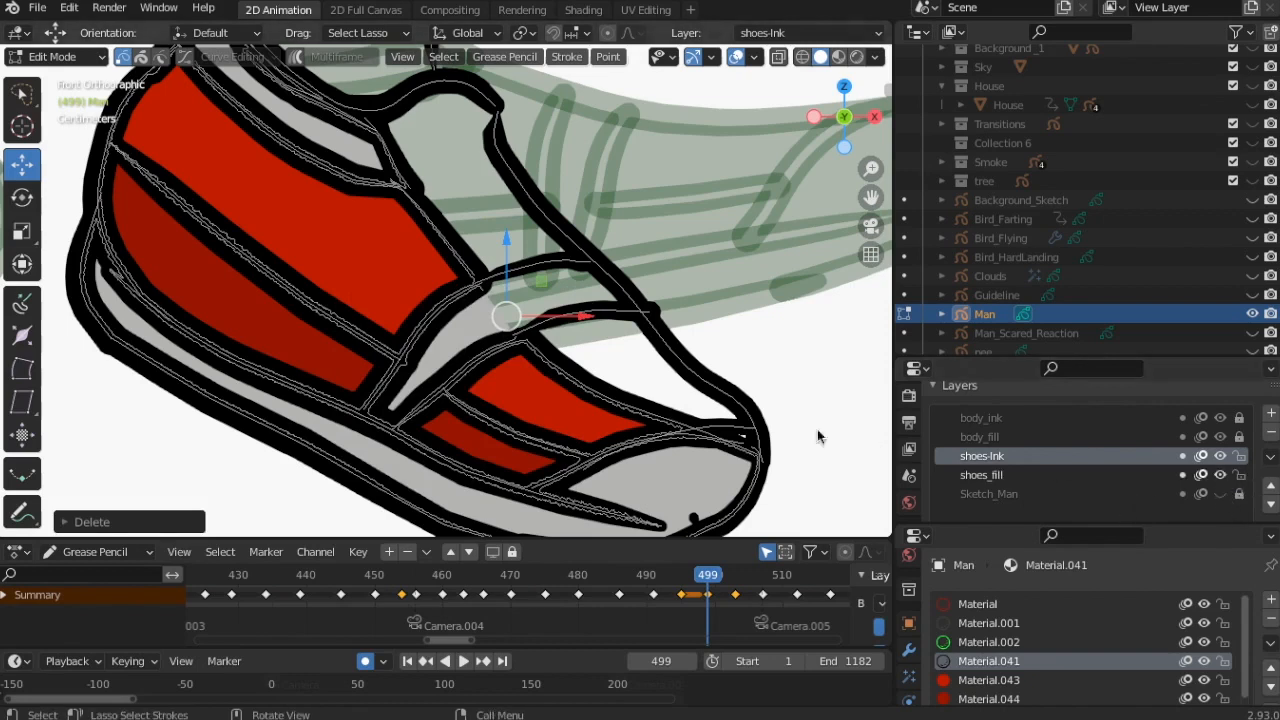
{"action": "left_click", "coordinate": [509, 331]}
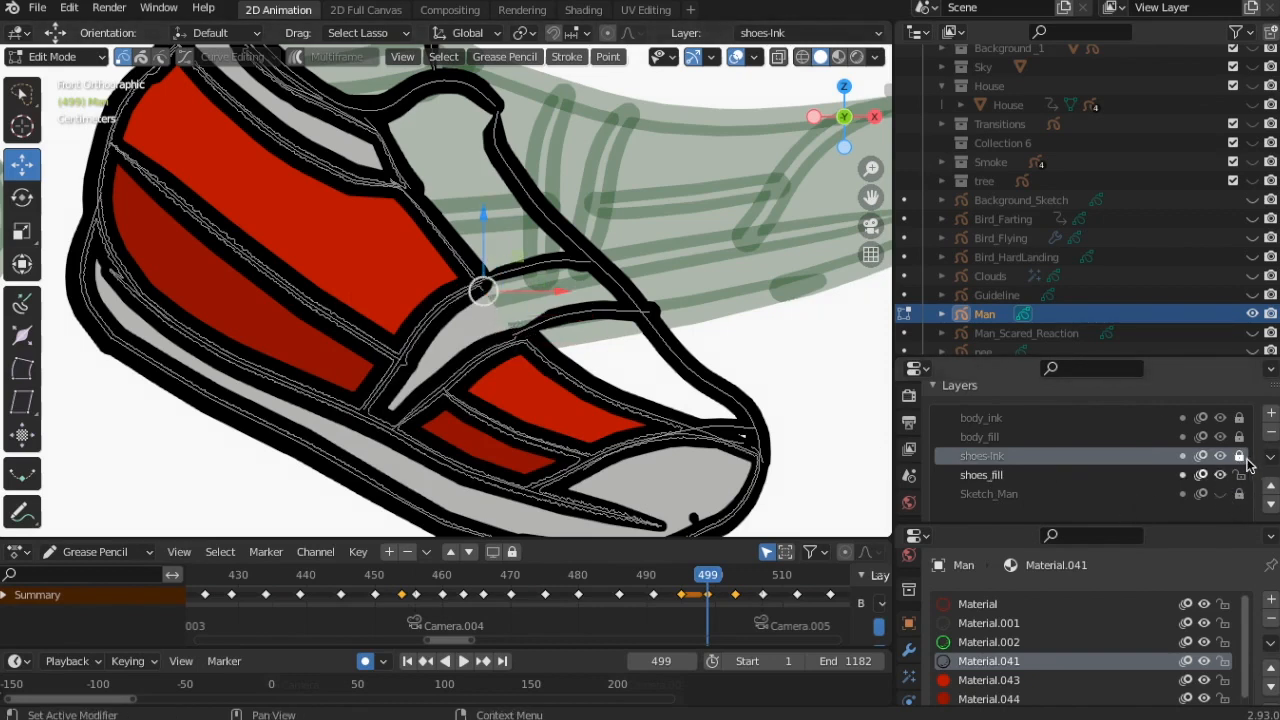
{"action": "left_click", "coordinate": [986, 476]}
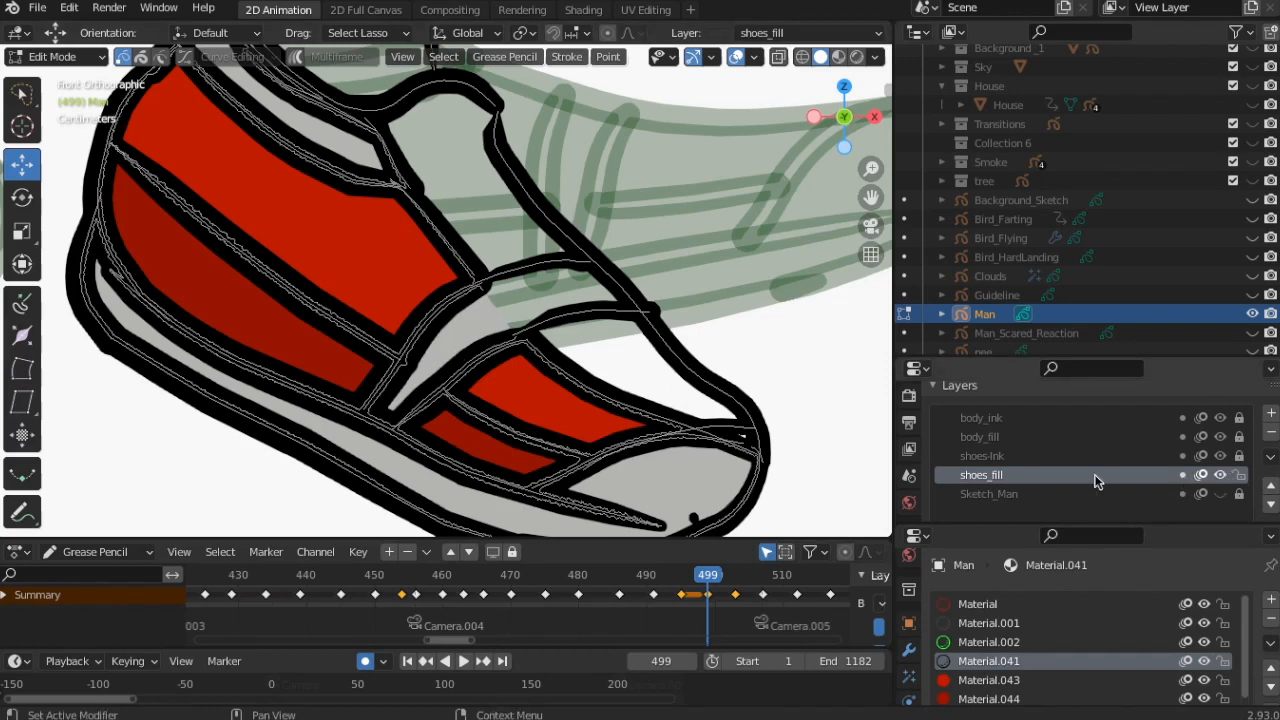
{"action": "scroll", "coordinate": [608, 343], "scroll_direction": "down", "scroll_amount": 5}
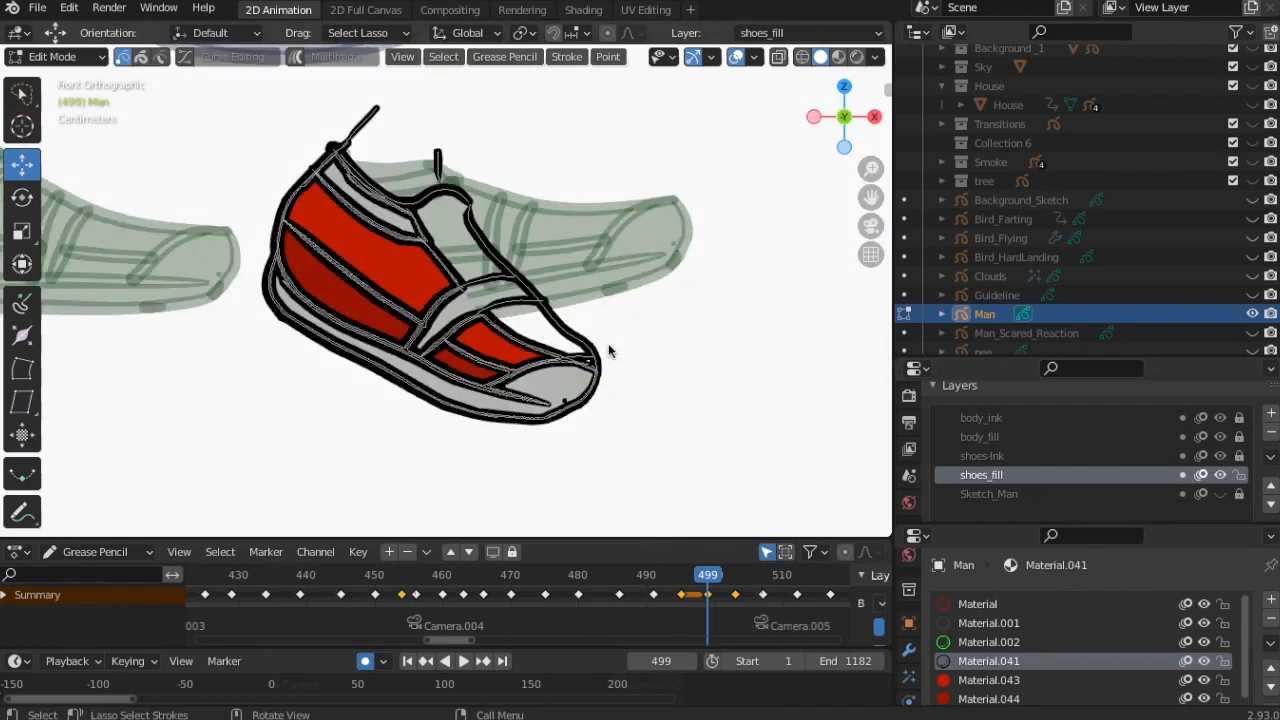
{"action": "scroll", "coordinate": [608, 347], "scroll_direction": "up", "scroll_amount": 4}
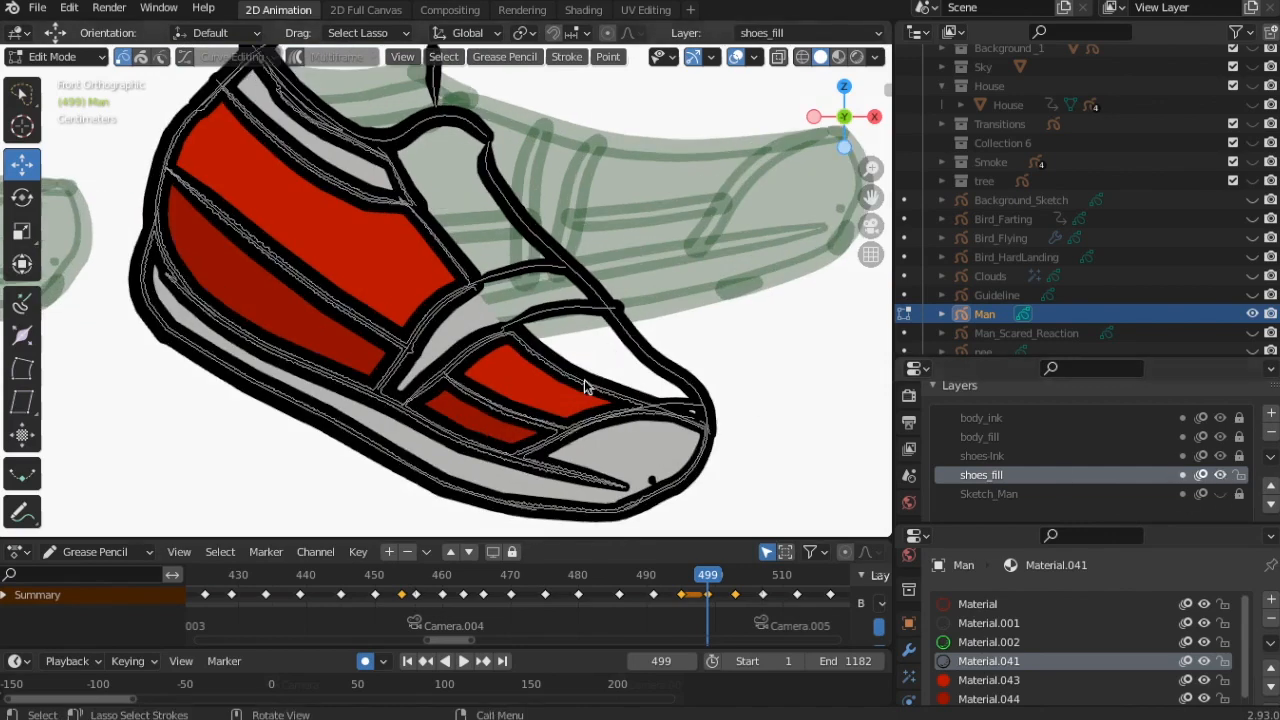
{"action": "left_click", "coordinate": [1240, 474]}
{"action": "left_click", "coordinate": [1080, 437]}
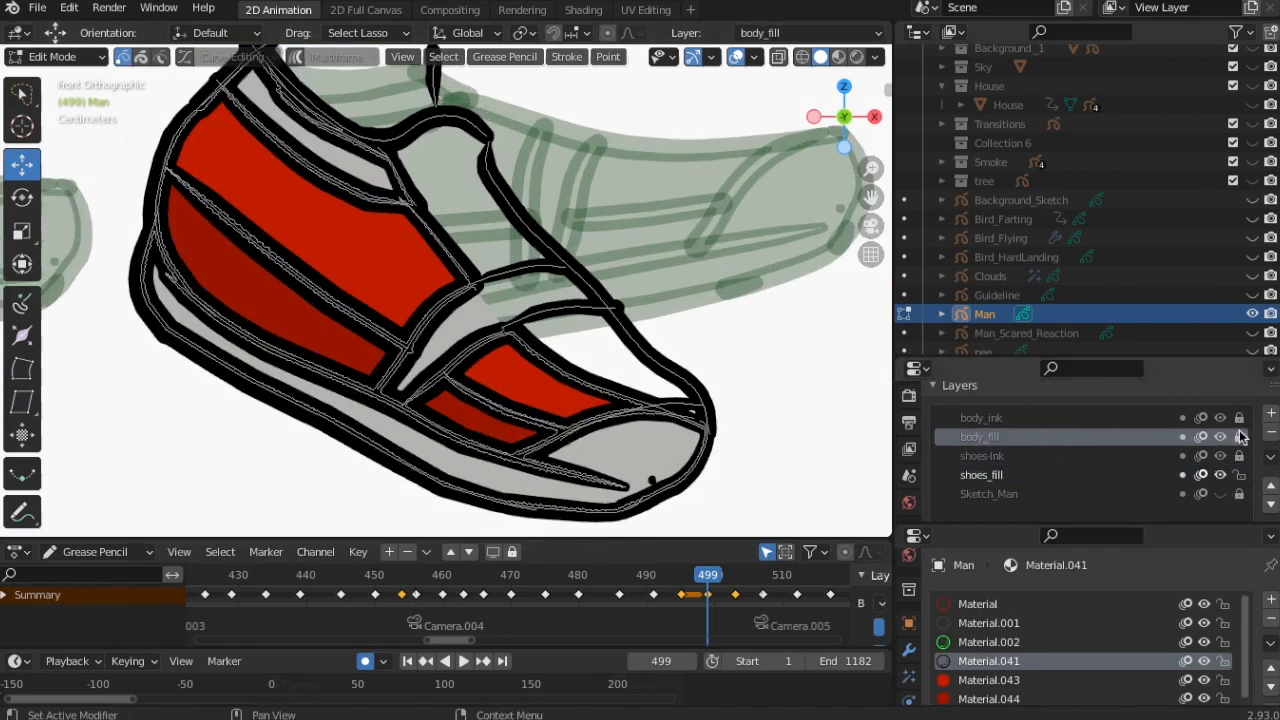
{"action": "left_click", "coordinate": [1240, 437]}
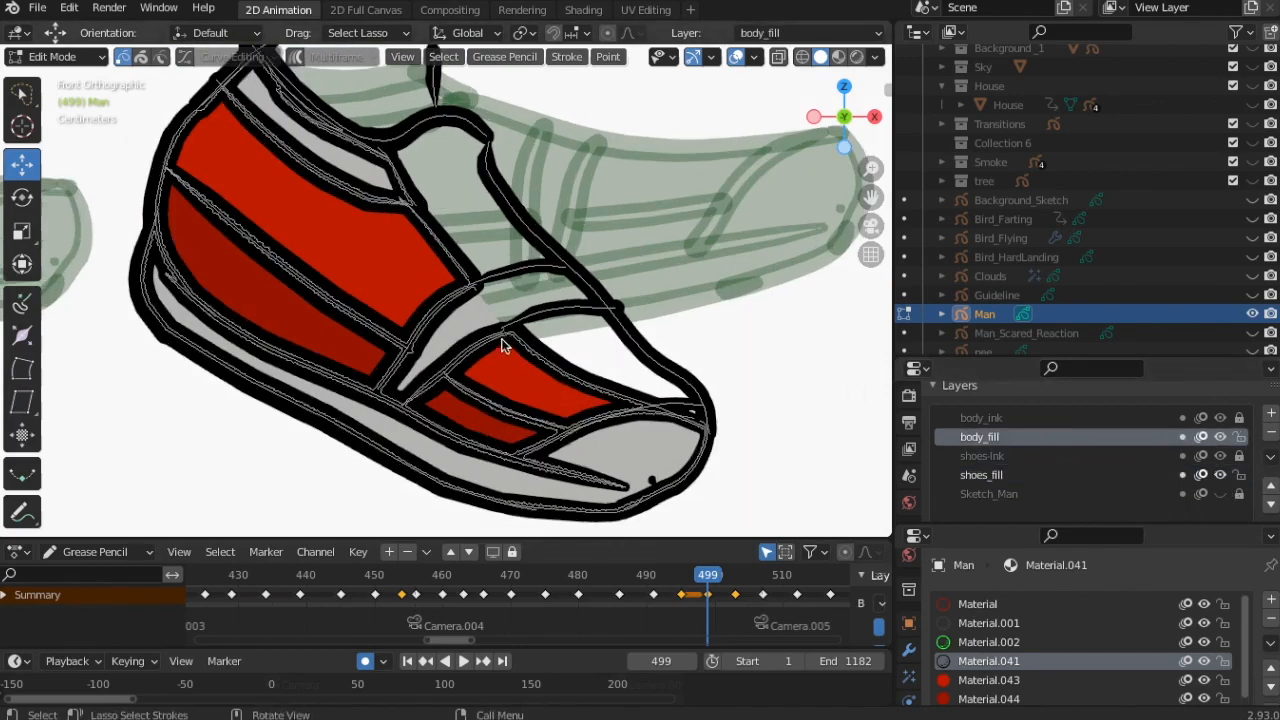
{"action": "left_click", "coordinate": [1216, 456]}
{"action": "scroll", "coordinate": [225, 236], "scroll_direction": "down", "scroll_amount": 4}
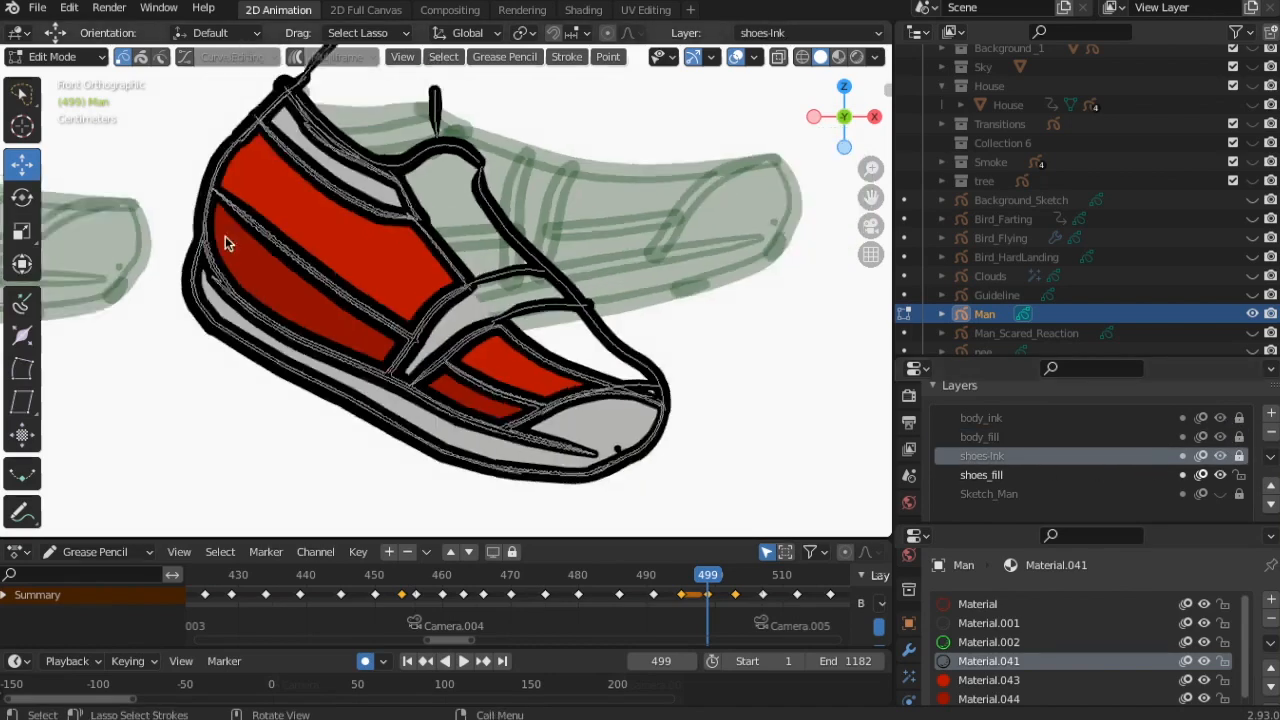
{"action": "scroll", "coordinate": [565, 323], "scroll_direction": "up", "scroll_amount": 2}
{"action": "scroll", "coordinate": [565, 323], "scroll_direction": "up", "scroll_amount": 2}
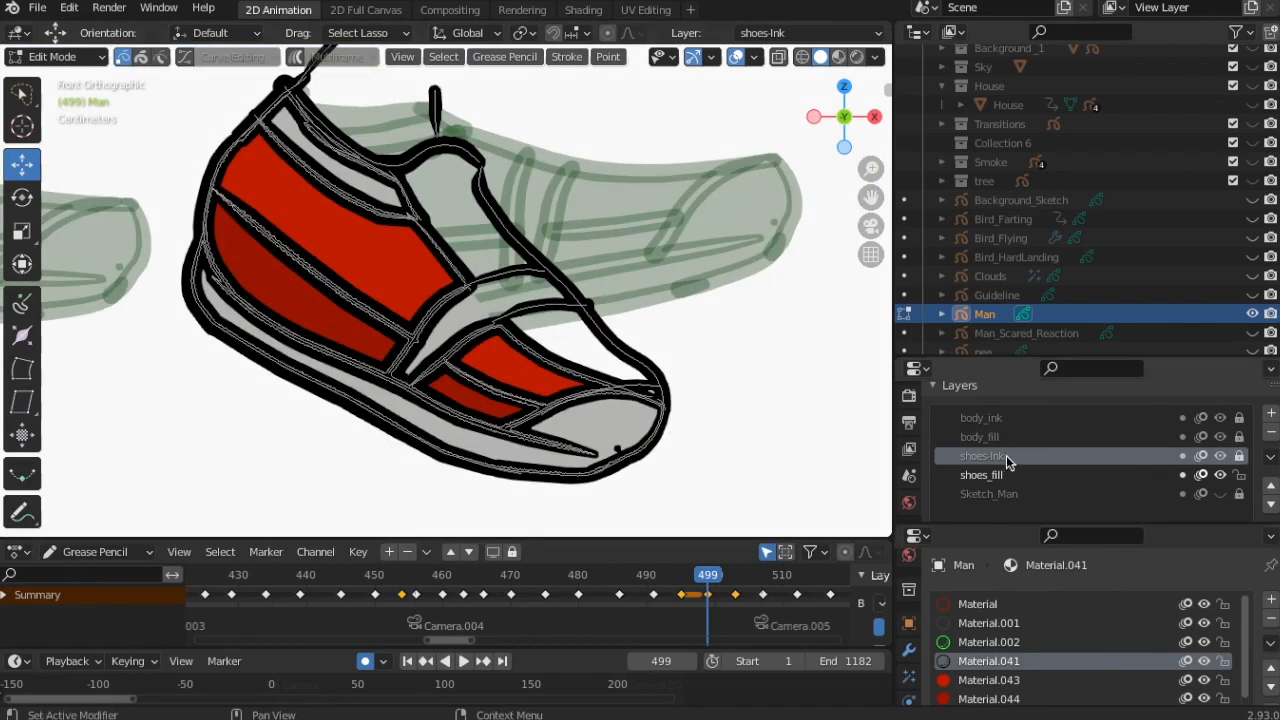
{"action": "left_click", "coordinate": [1239, 456]}
{"action": "left_click", "coordinate": [1239, 475]}
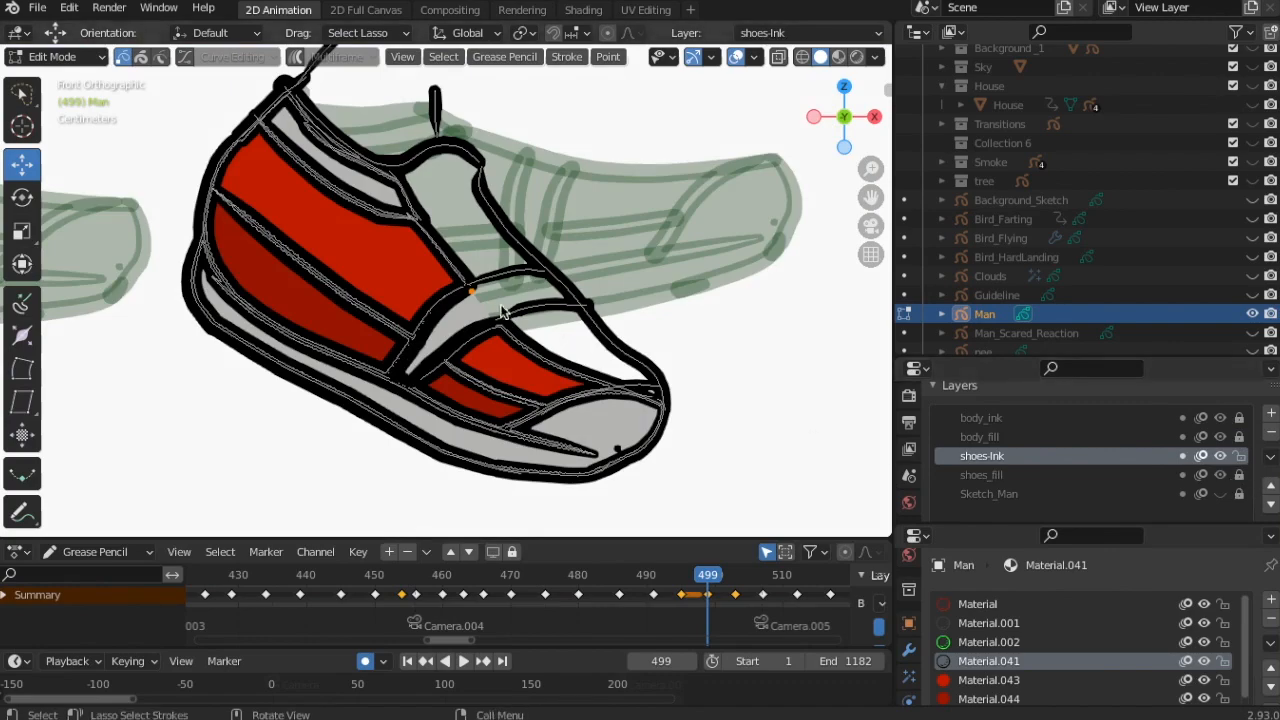
Delete the grey fill points inside the shoe's strap on the shoes-Ink layer.
{"action": "left_click", "coordinate": [445, 338]}
{"action": "key", "text": "x"}
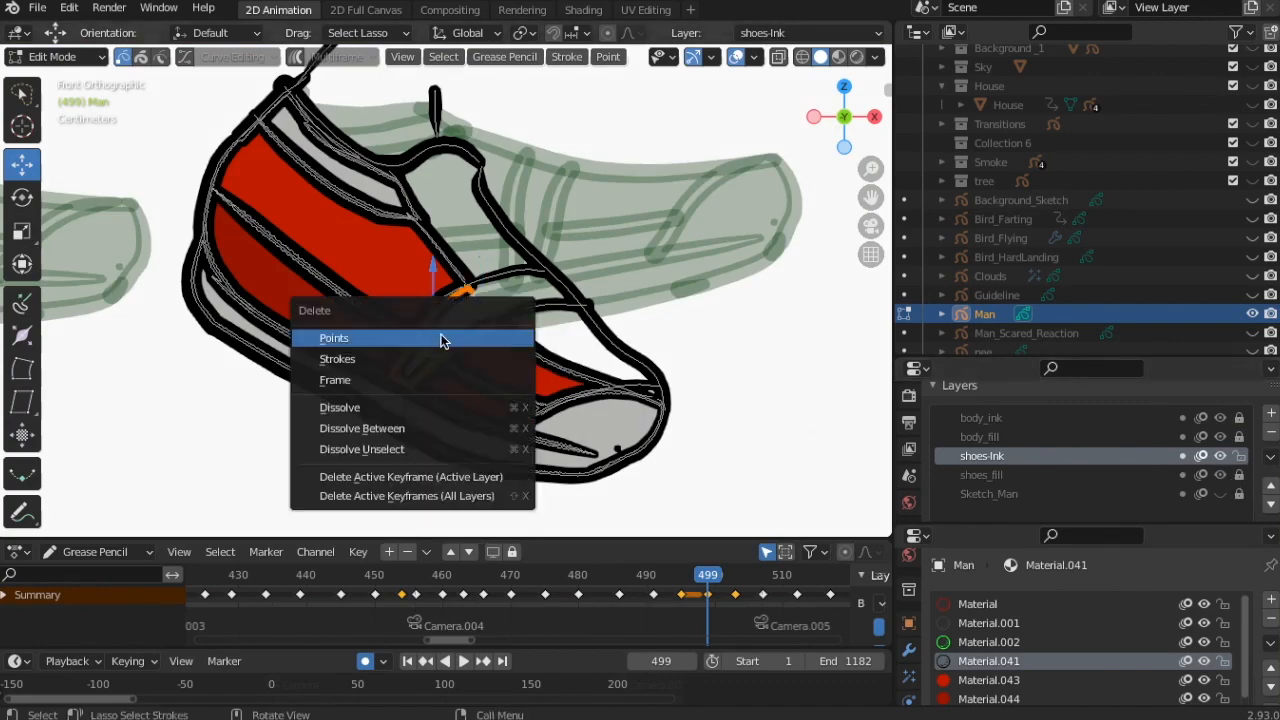
{"action": "left_click", "coordinate": [440, 334]}
{"action": "scroll", "coordinate": [478, 329], "scroll_direction": "up", "scroll_amount": 2}
{"action": "scroll", "coordinate": [478, 329], "scroll_direction": "down", "scroll_amount": 3}
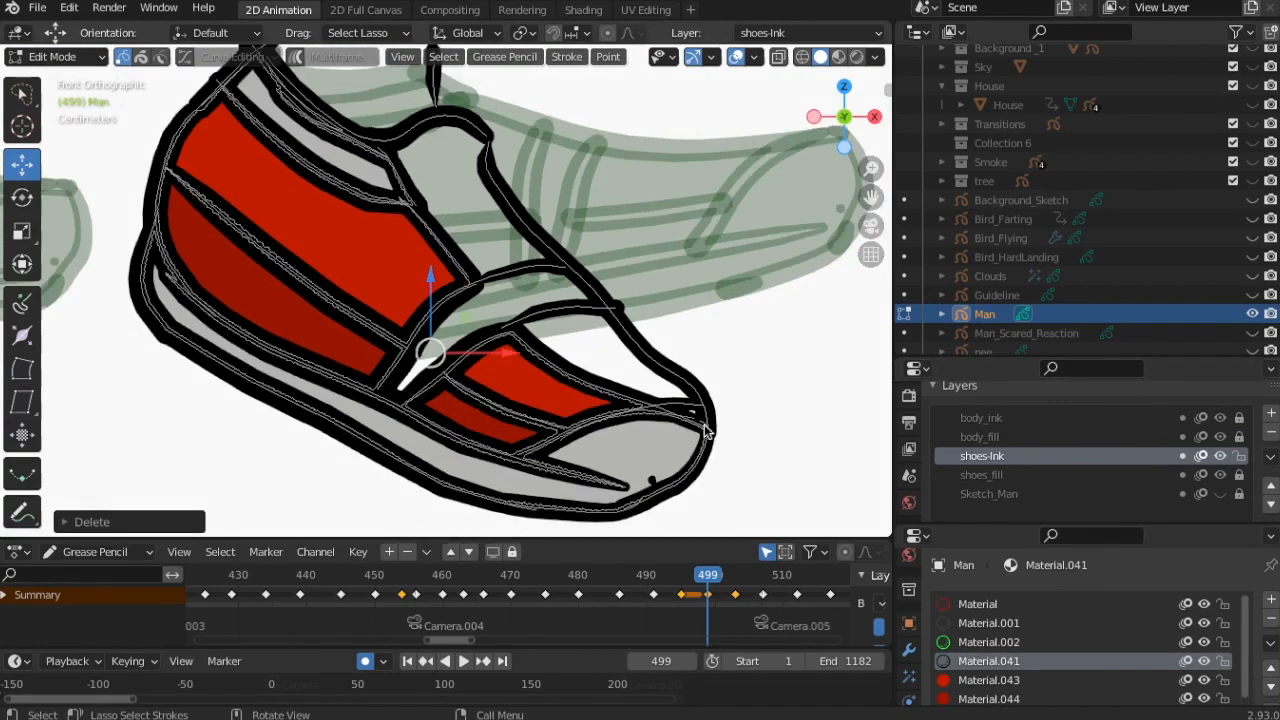
Delete the stray ink points near the toe where the toe cap line meets the shoe's front edge.
{"action": "scroll", "coordinate": [688, 427], "scroll_direction": "up", "scroll_amount": 3}
{"action": "left_click", "coordinate": [754, 455]}
{"action": "key", "text": "x"}
{"action": "left_click", "coordinate": [821, 489]}
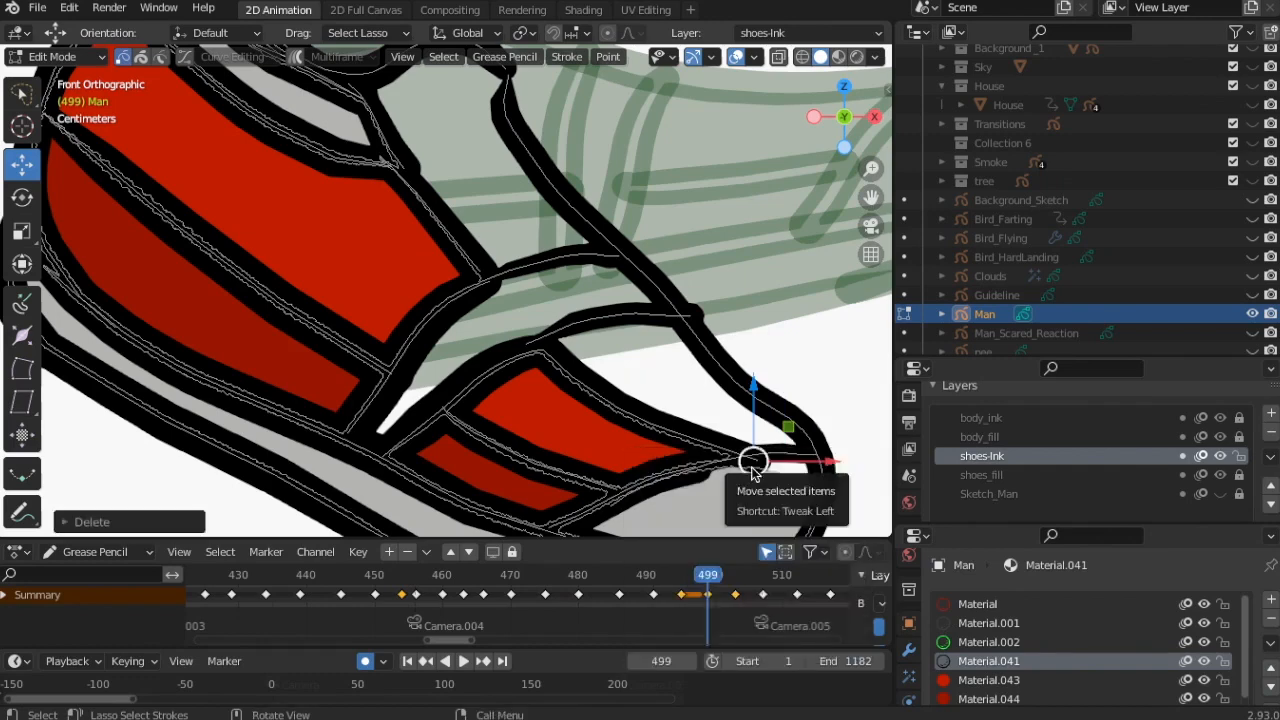
{"action": "left_click", "coordinate": [700, 466]}
{"action": "scroll", "coordinate": [738, 483], "scroll_direction": "down", "scroll_amount": 2}
{"action": "scroll", "coordinate": [738, 483], "scroll_direction": "up", "scroll_amount": 1}
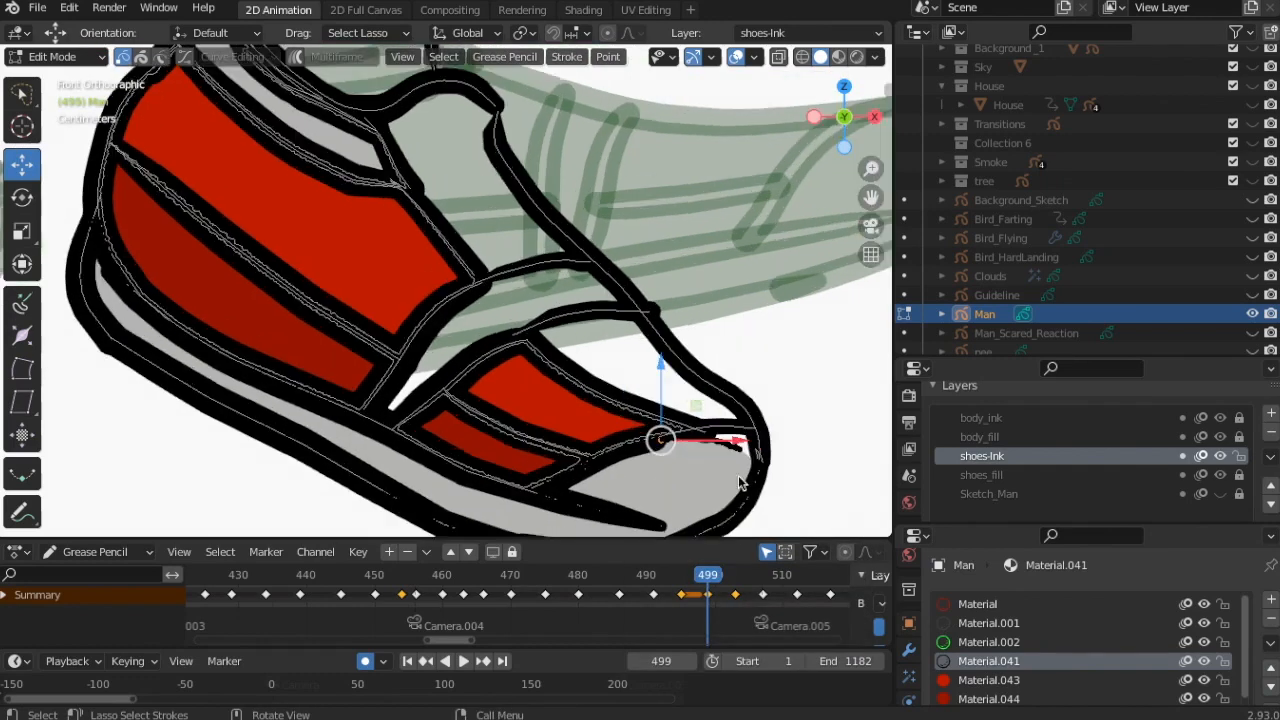
{"action": "left_click_drag", "start_coordinate": [708, 440], "coordinate": [760, 437]}
{"action": "key", "text": "ctrl+z"}
{"action": "key", "text": "ctrl+z"}
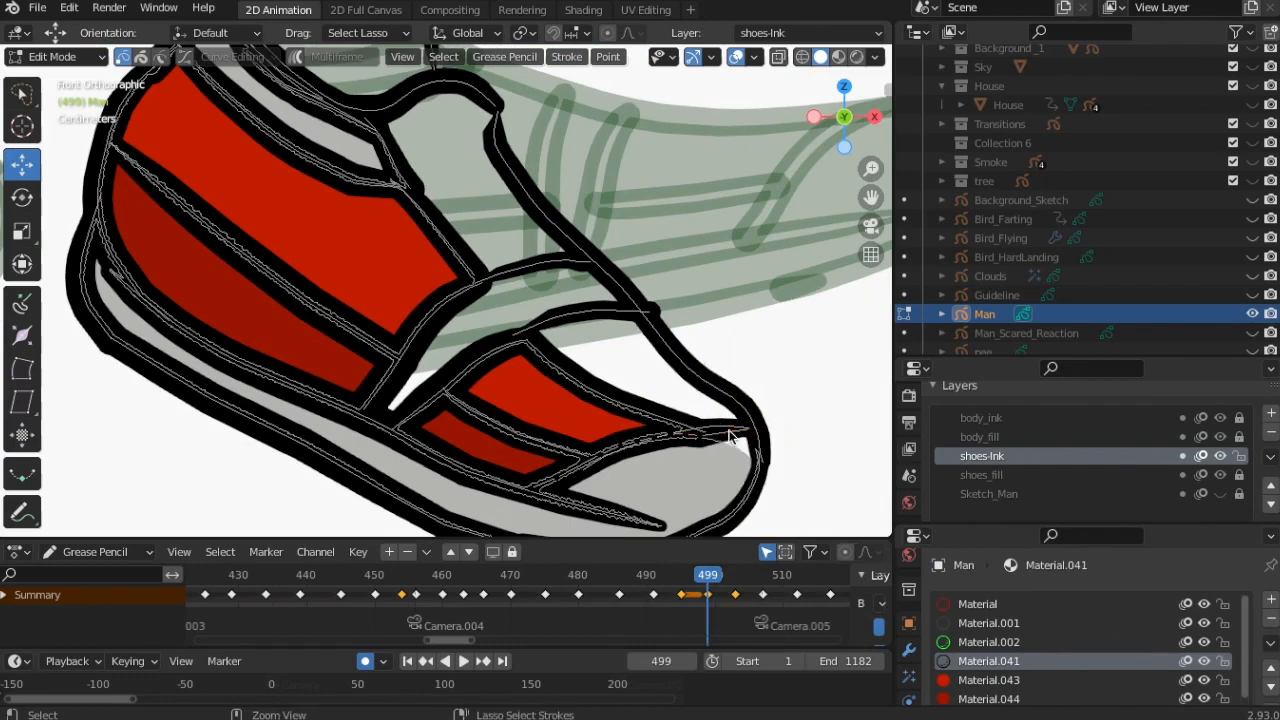
Delete the surplus ink point in the middle of the toe cap line's front end.
{"action": "left_click_drag", "start_coordinate": [771, 432], "coordinate": [733, 452]}
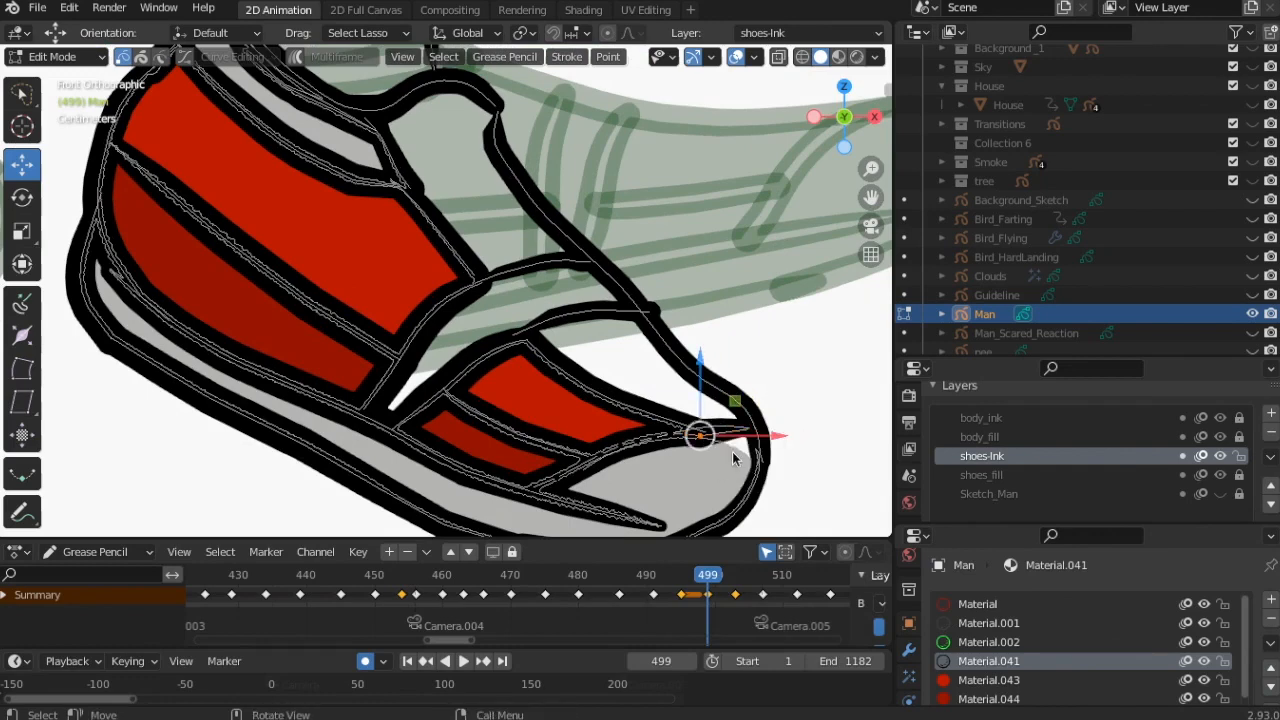
{"action": "key", "text": "x"}
{"action": "left_click", "coordinate": [732, 452]}
{"action": "scroll", "coordinate": [600, 440], "scroll_direction": "down", "scroll_amount": 3}
{"action": "scroll", "coordinate": [503, 428], "scroll_direction": "up", "scroll_amount": 1}
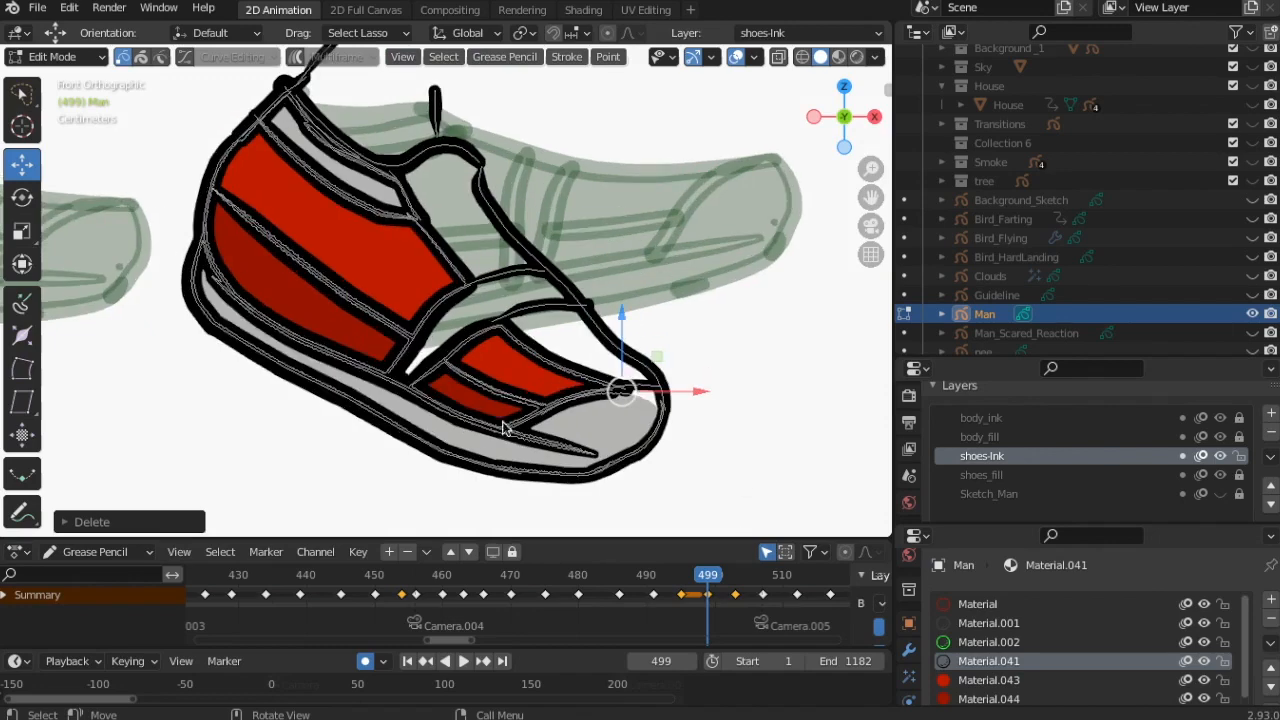
Move the loose ink end of the toe cap line onto the shoe's front outline and deselect it.
{"action": "scroll", "coordinate": [670, 436], "scroll_direction": "up", "scroll_amount": 4}
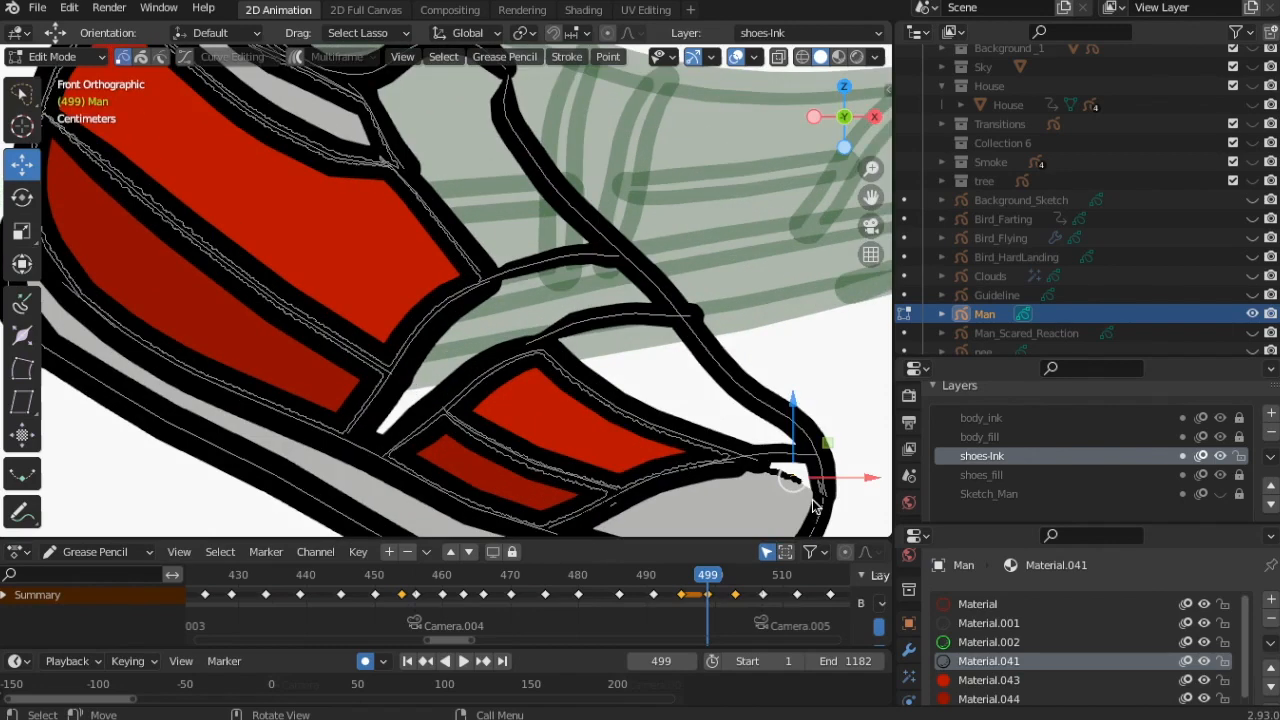
{"action": "left_click_drag", "start_coordinate": [808, 486], "coordinate": [793, 490]}
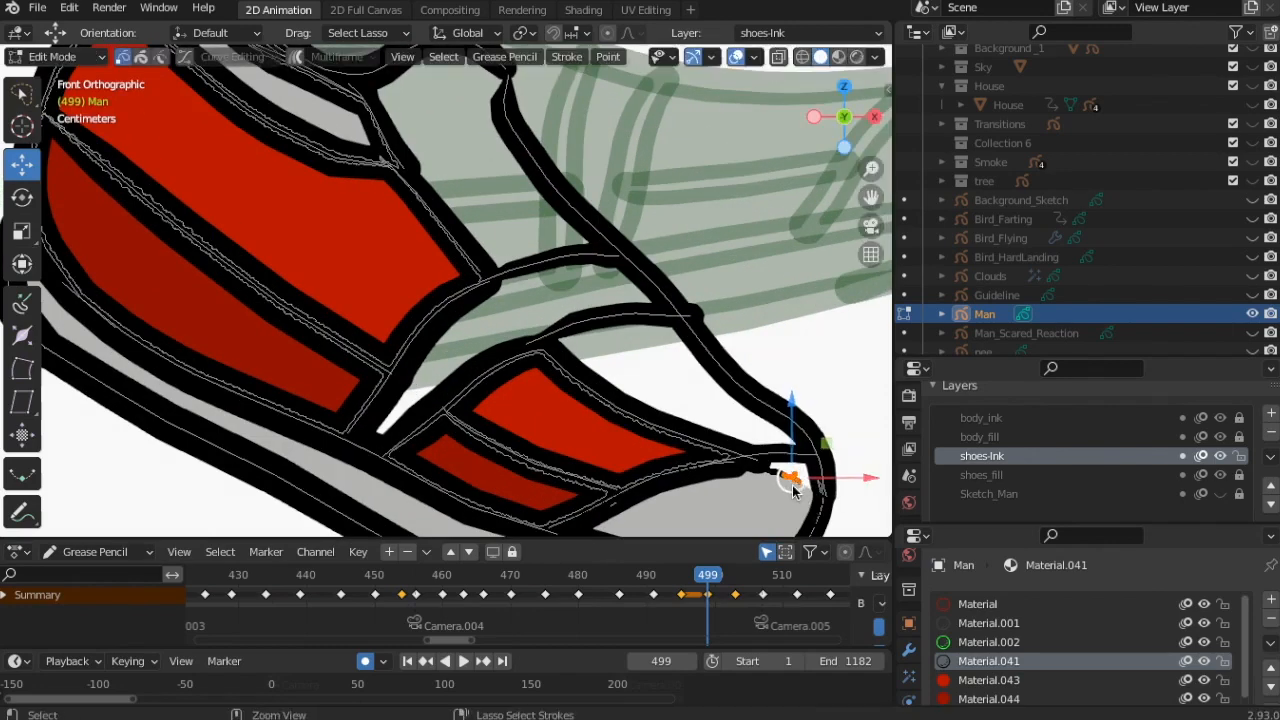
{"action": "mouse_move", "coordinate": [792, 485]}
{"action": "left_mouse_down"}
{"action": "mouse_move", "coordinate": [812, 470]}
{"action": "mouse_move", "coordinate": [800, 481]}
{"action": "left_mouse_up"}
{"action": "scroll", "coordinate": [702, 494], "scroll_direction": "down", "scroll_amount": 4}
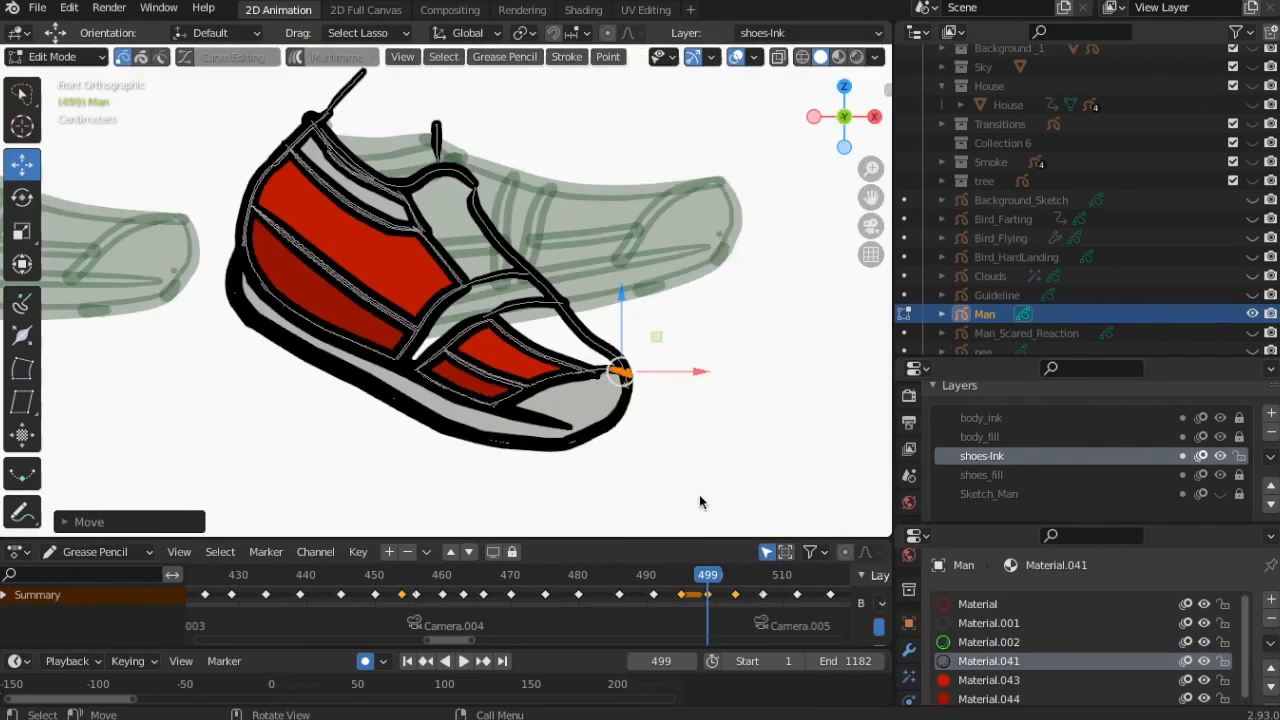
{"action": "scroll", "coordinate": [697, 493], "scroll_direction": "up", "scroll_amount": 1}
{"action": "left_click", "coordinate": [682, 489]}
Make Material.045 the active material, switch to Draw Mode and hide Material.041 so only the fills remain.
{"action": "scroll", "coordinate": [655, 480], "scroll_direction": "down", "scroll_amount": 2}
{"action": "scroll", "coordinate": [629, 471], "scroll_direction": "up", "scroll_amount": 1}
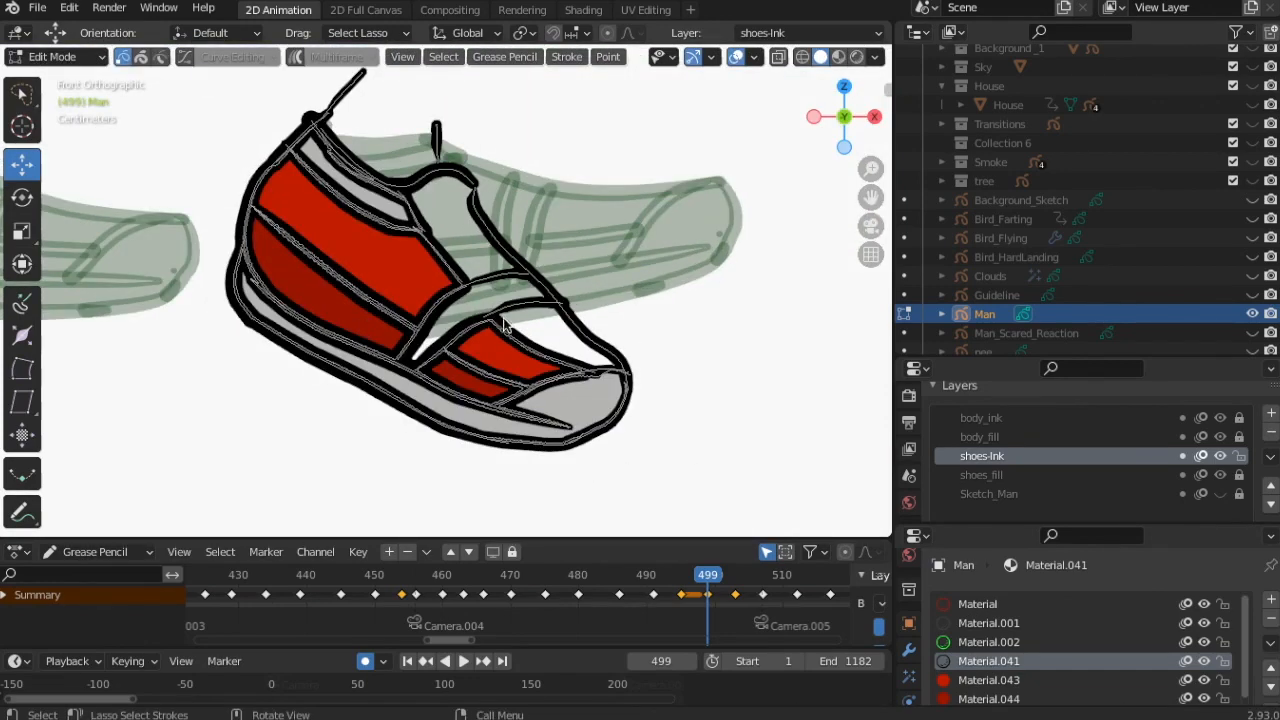
{"action": "scroll", "coordinate": [1095, 628], "scroll_direction": "down", "scroll_amount": 2}
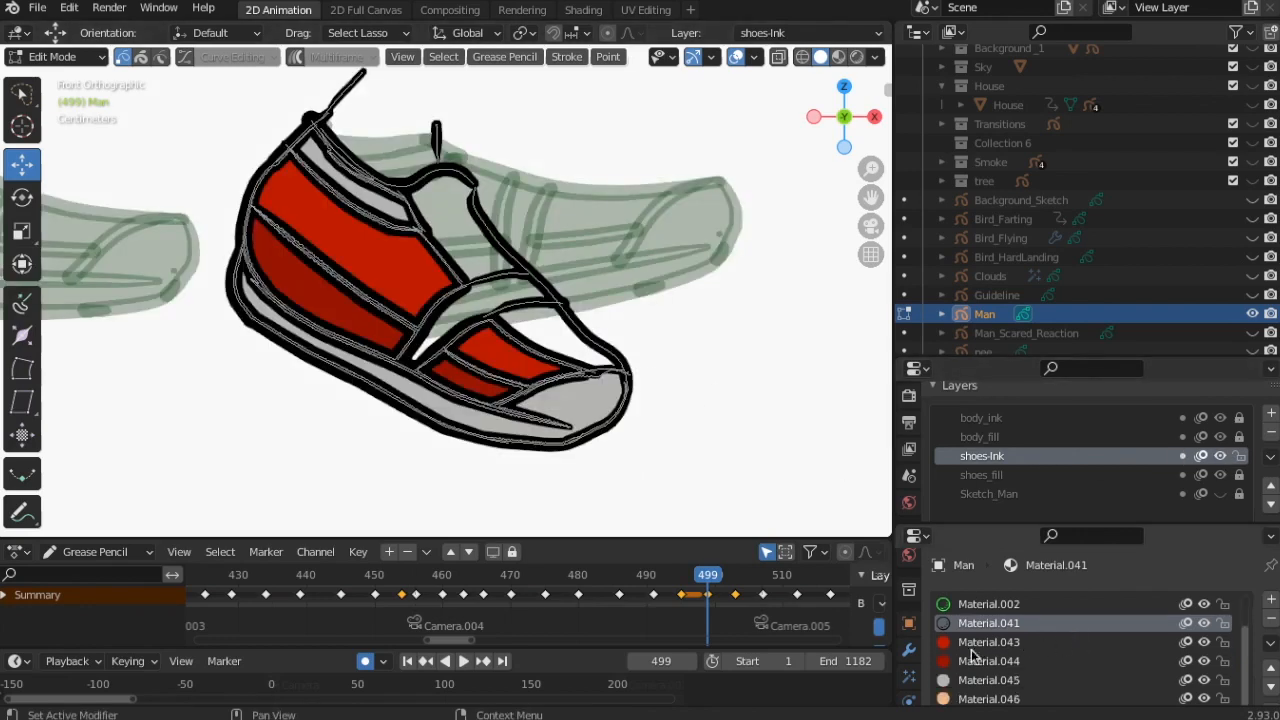
{"action": "left_click", "coordinate": [974, 663]}
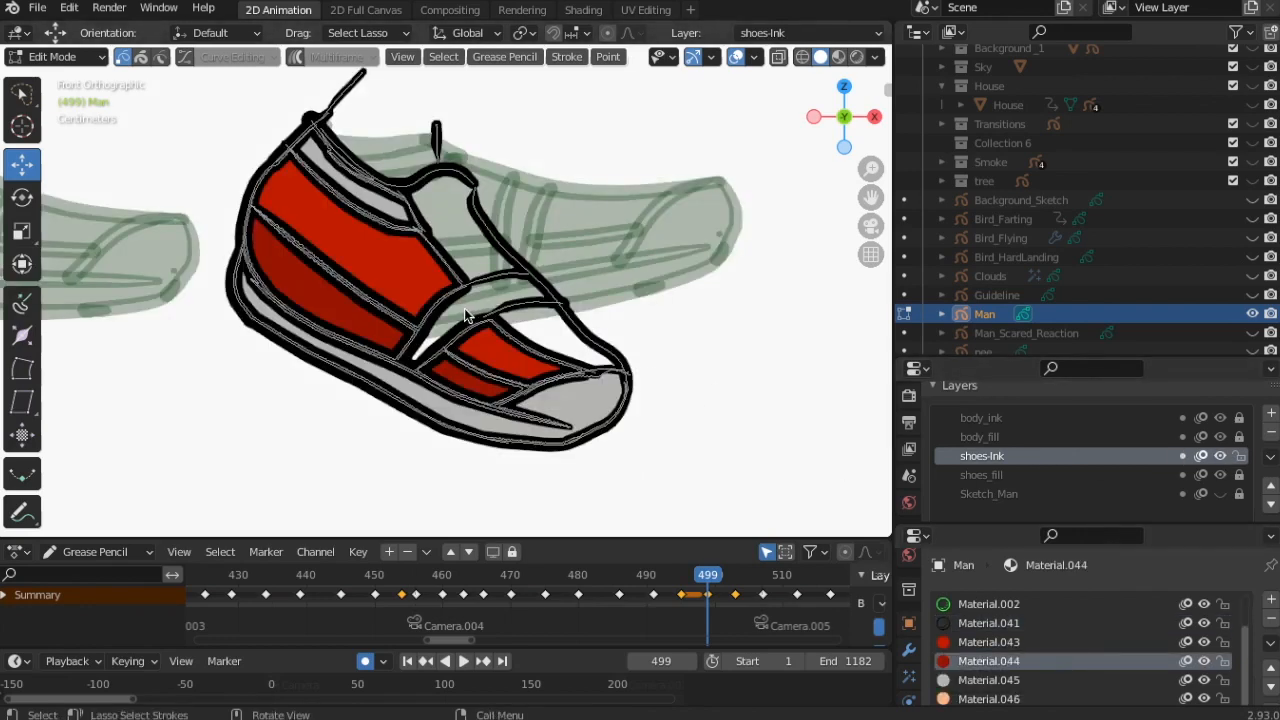
{"action": "key", "text": "space"}
{"action": "left_click", "coordinate": [988, 680]}
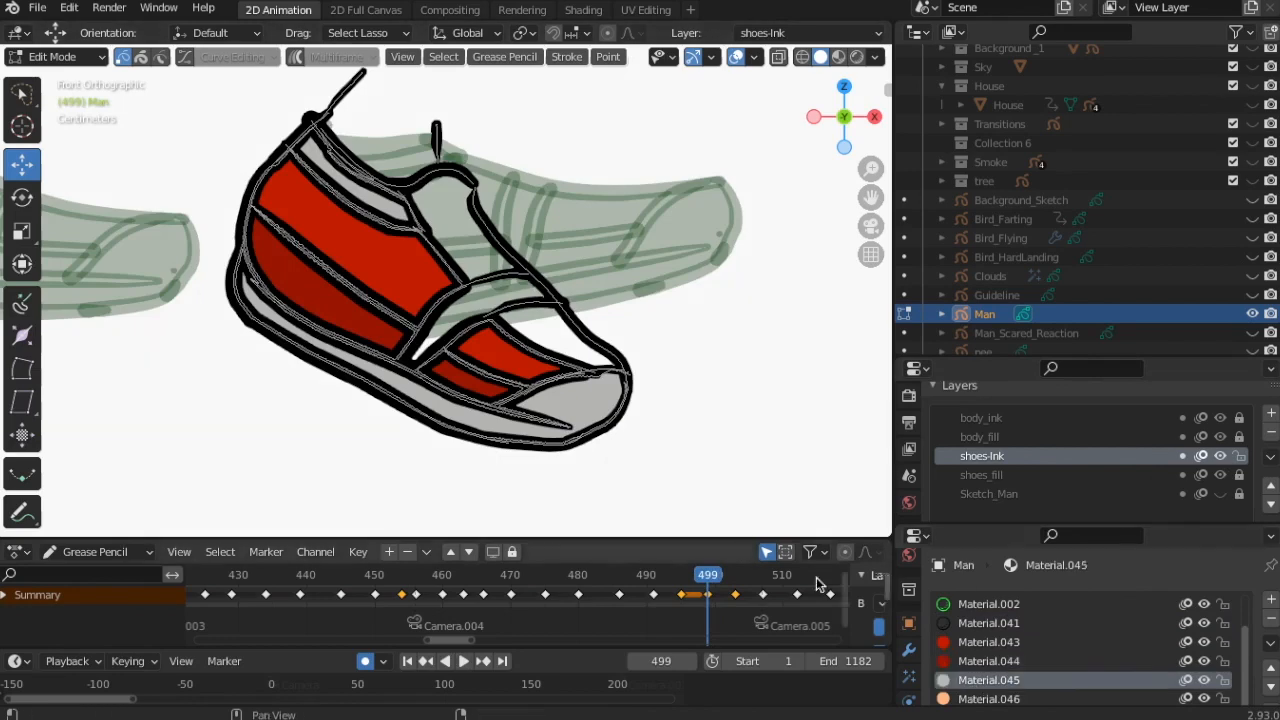
{"action": "left_click", "coordinate": [40, 56]}
{"action": "left_click", "coordinate": [45, 137]}
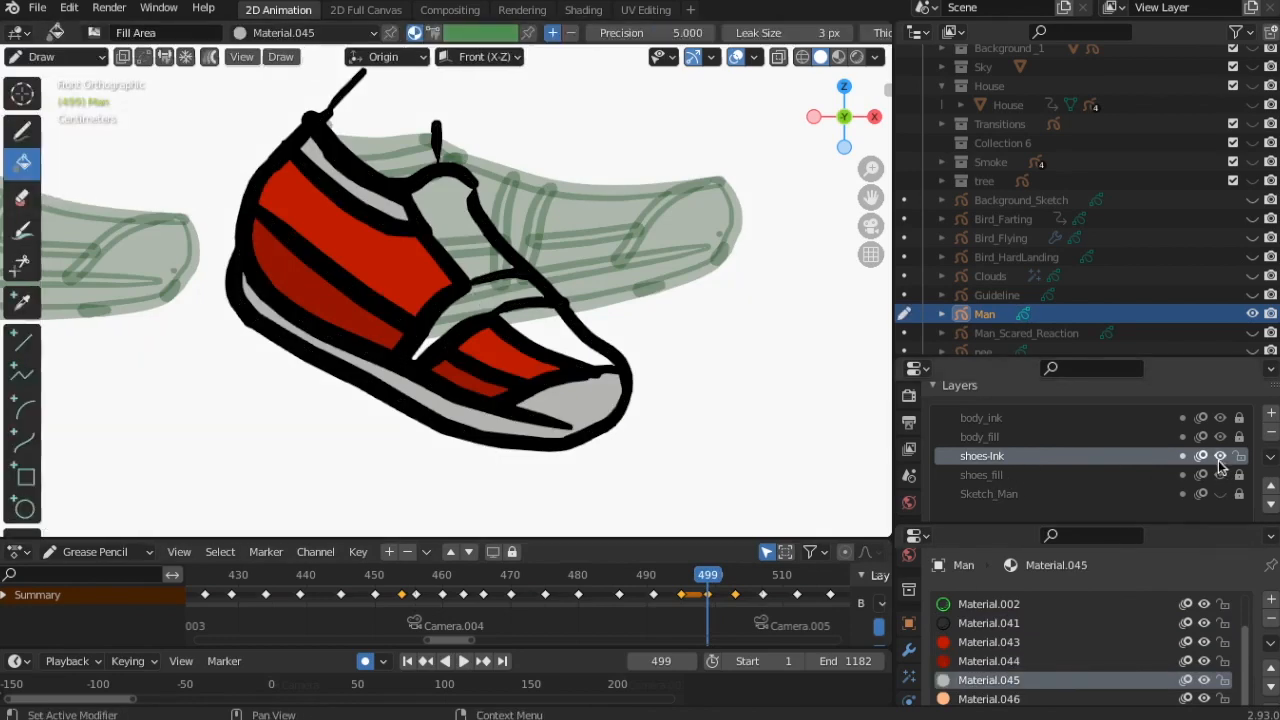
{"action": "left_click", "coordinate": [1204, 623]}
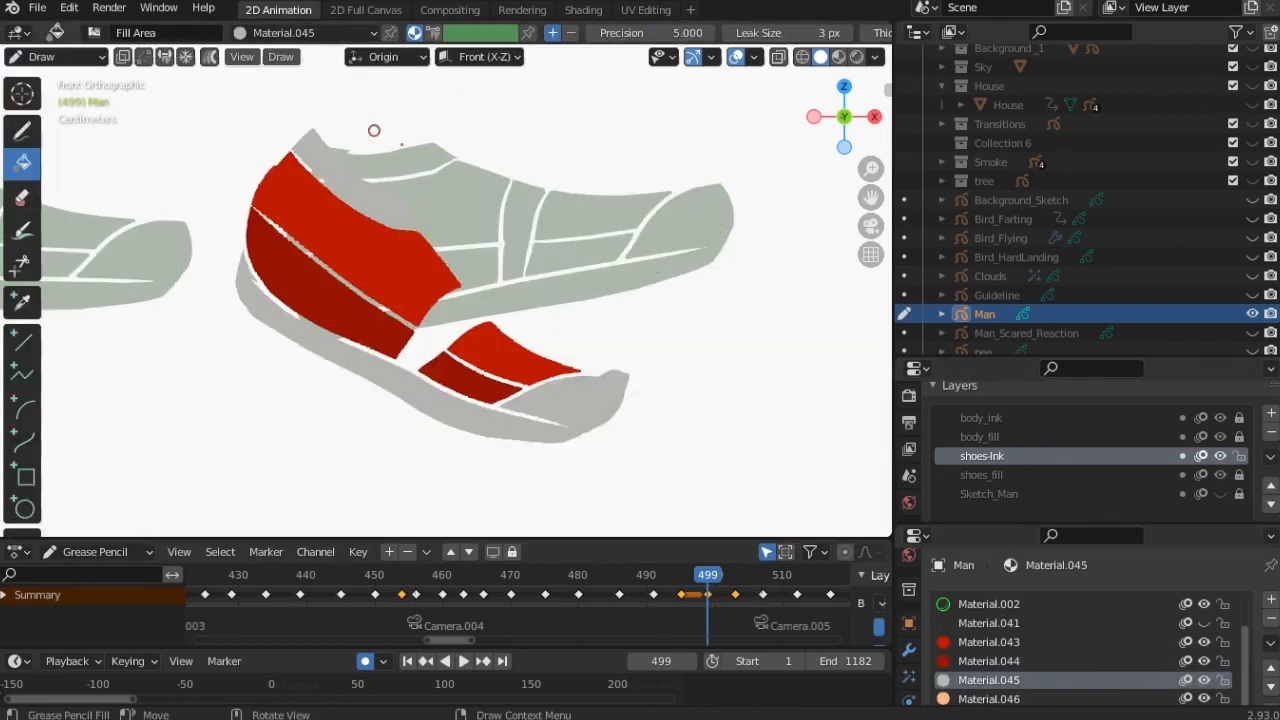
Select all the red and grey fill strokes of the frame 499 shoe and move them to the shoes_fill layer.
{"action": "left_click", "coordinate": [40, 56]}
{"action": "left_click", "coordinate": [45, 94]}
{"action": "mouse_move", "coordinate": [514, 157]}
{"action": "left_mouse_down"}
{"action": "mouse_move", "coordinate": [538, 515]}
{"action": "mouse_move", "coordinate": [642, 382]}
{"action": "left_mouse_up"}
{"action": "scroll", "coordinate": [642, 382], "scroll_direction": "up", "scroll_amount": 3}
{"action": "scroll", "coordinate": [651, 364], "scroll_direction": "down", "scroll_amount": 3}
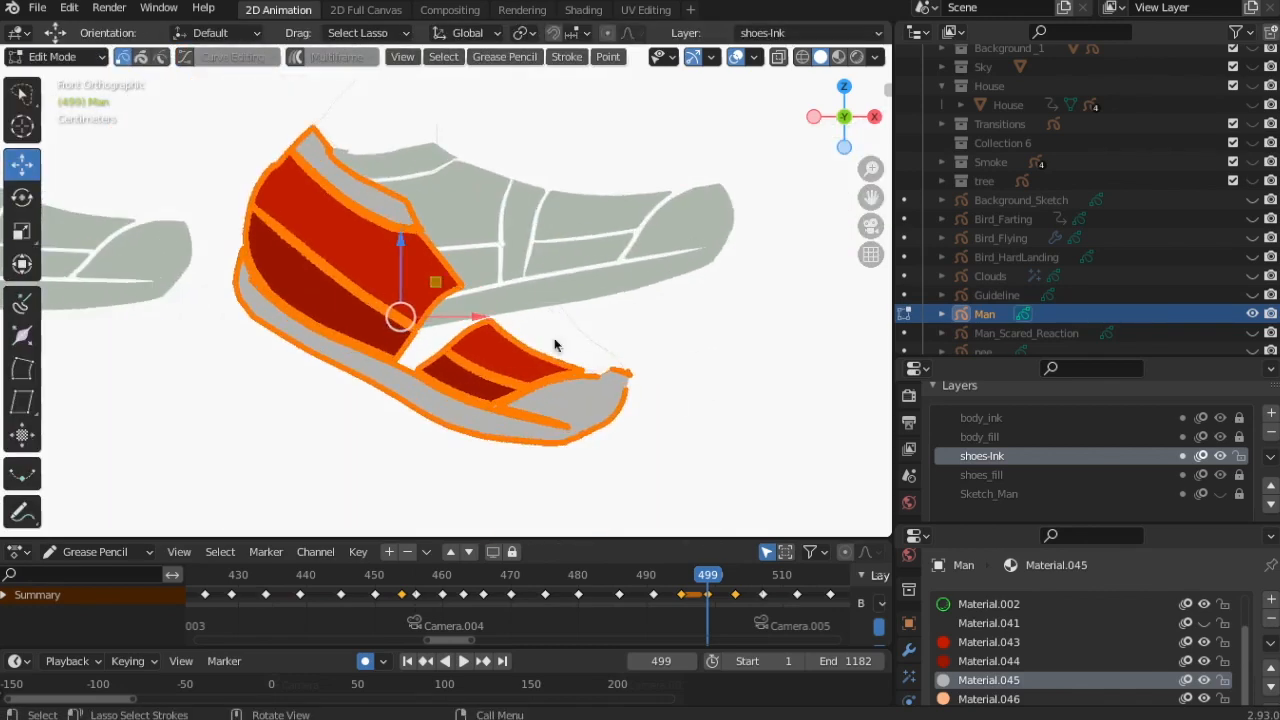
{"action": "left_click", "coordinate": [505, 56]}
{"action": "mouse_move", "coordinate": [567, 56]}
{"action": "mouse_move", "coordinate": [603, 176]}
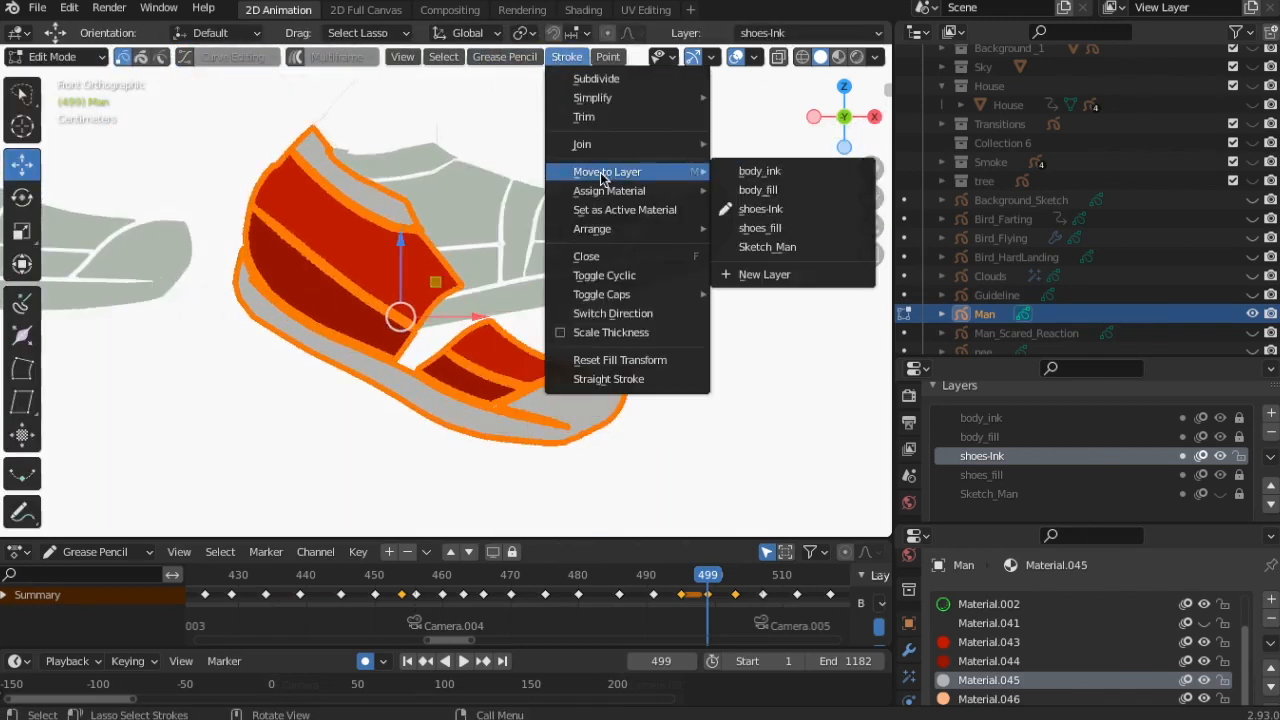
{"action": "left_click", "coordinate": [762, 228]}
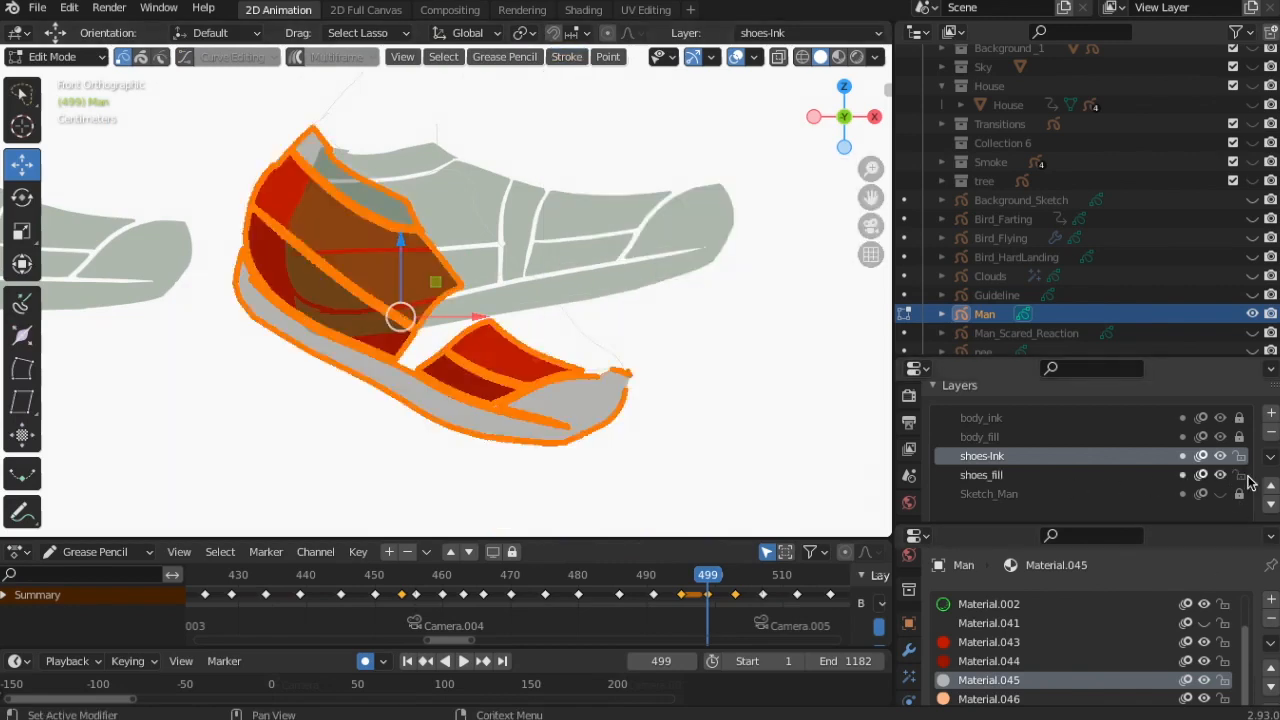
Show Material.041's ink again with shoes_fill unlocked, and clear the stroke selection at frame 499.
{"action": "left_click", "coordinate": [1221, 476]}
{"action": "left_click", "coordinate": [1221, 476]}
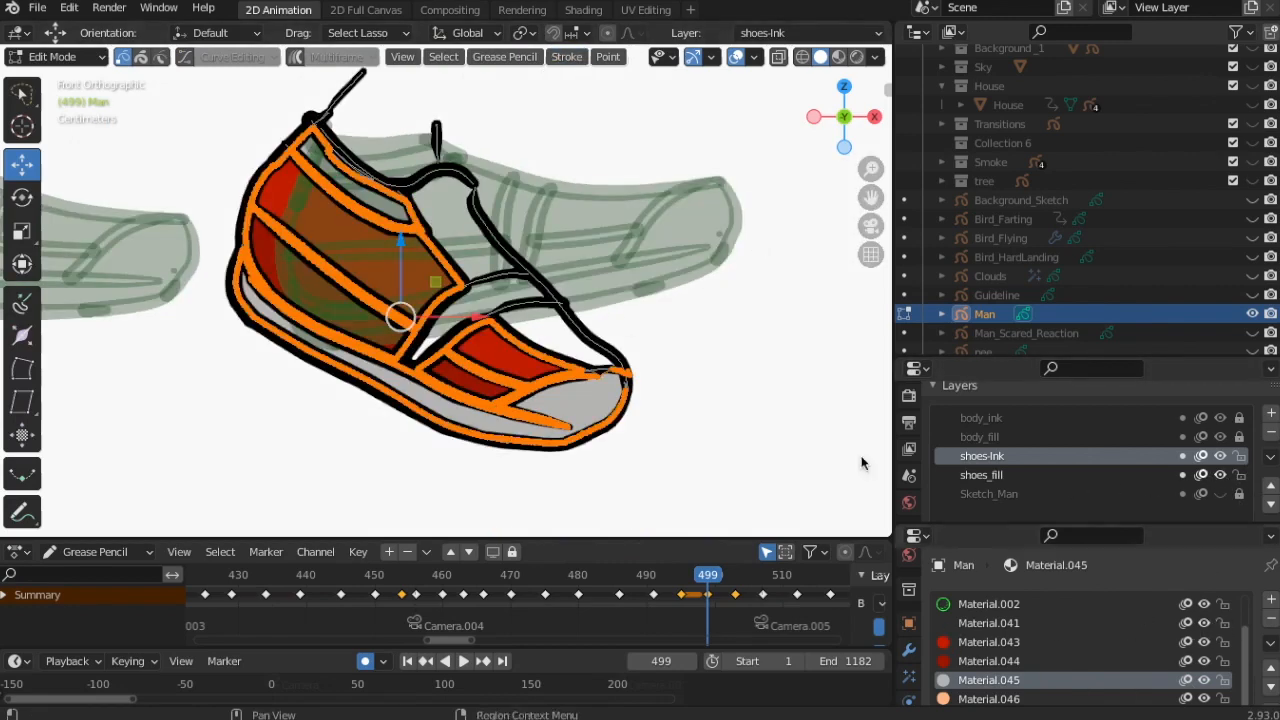
{"action": "key", "text": "alt+a"}
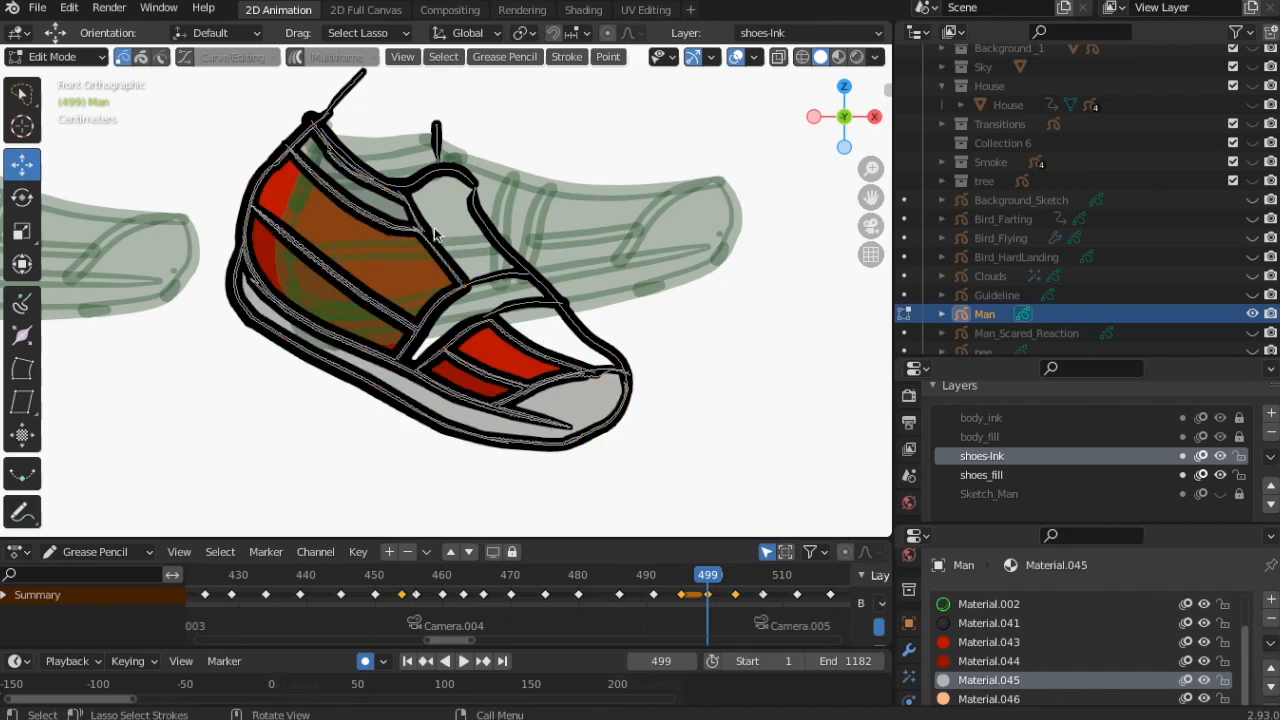
{"action": "left_click", "coordinate": [690, 577]}
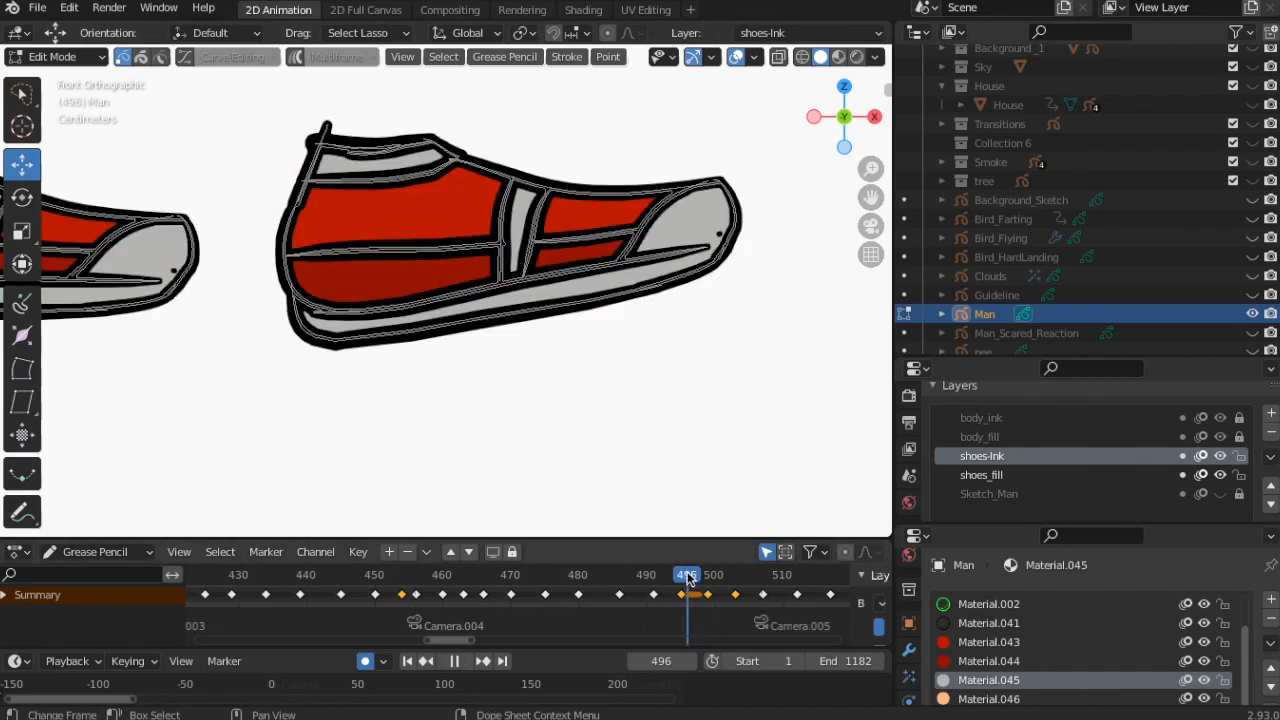
{"action": "left_click_drag", "start_coordinate": [688, 578], "coordinate": [708, 577]}
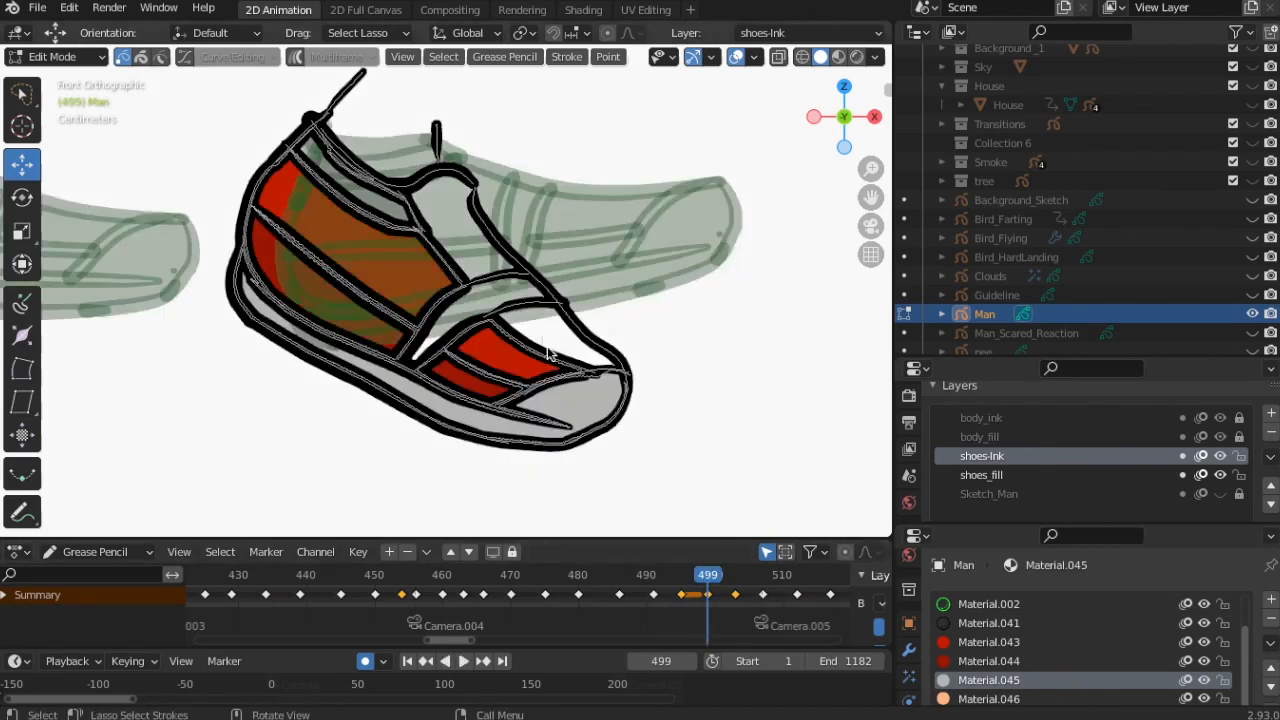
On the shoes_fill layer, turn off onion skinning and fill the shoe's tongue and the panel above the toe cap with Material.043.
{"action": "left_click", "coordinate": [981, 643]}
{"action": "key", "text": "Tab"}
{"action": "left_click", "coordinate": [1010, 476]}
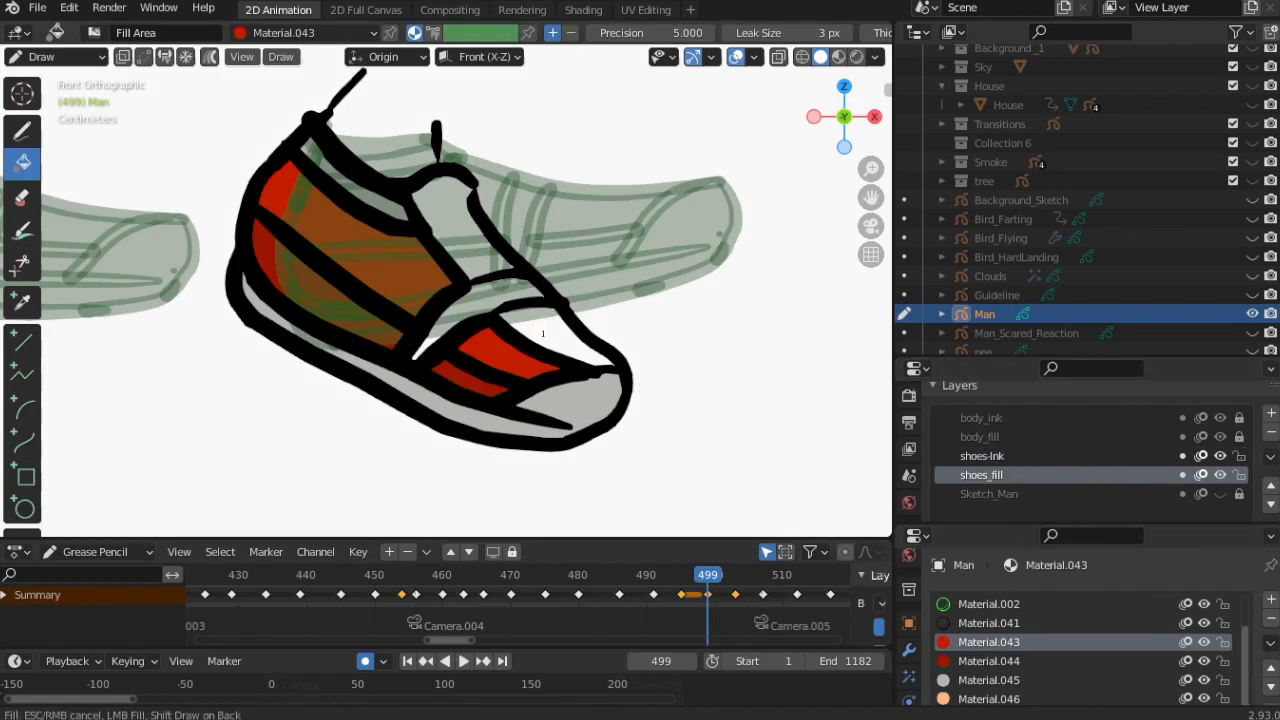
{"action": "left_click", "coordinate": [753, 57]}
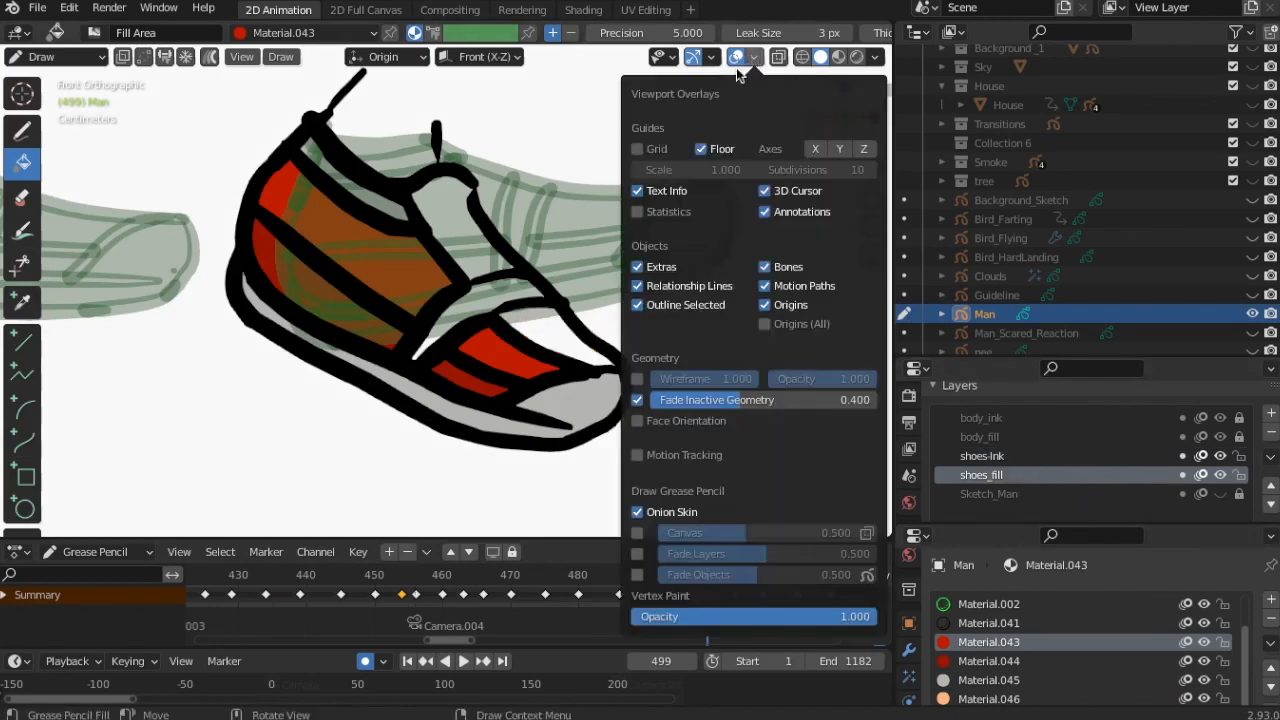
{"action": "left_click", "coordinate": [637, 511]}
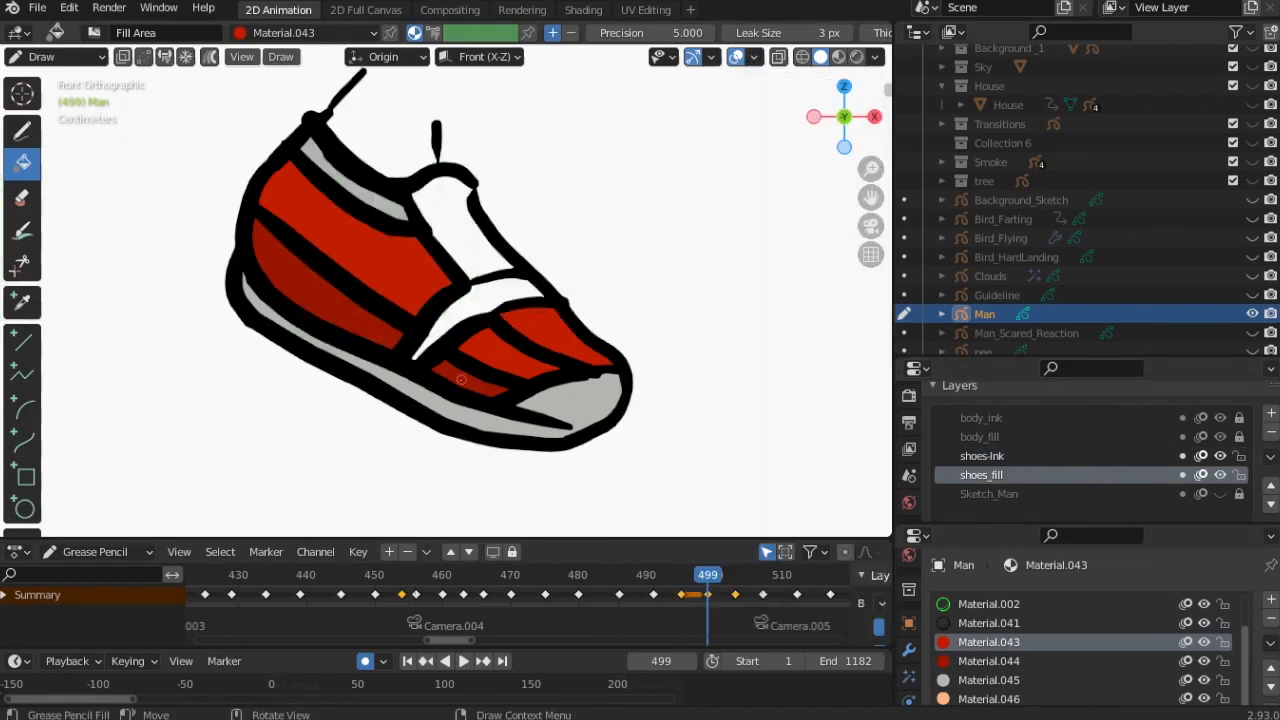
{"action": "left_click", "coordinate": [463, 226]}
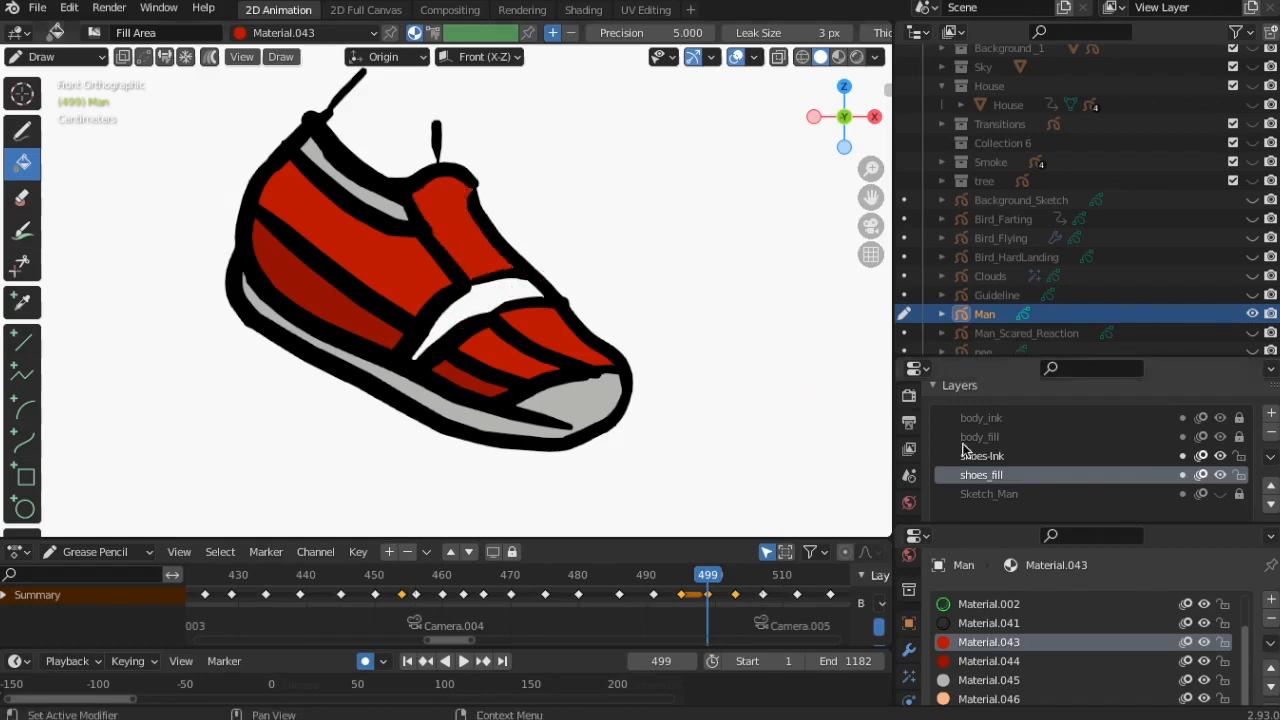
Fill the white strap across the shoe with the grey Material.045.
{"action": "left_click", "coordinate": [989, 680]}
{"action": "left_click", "coordinate": [474, 297]}
{"action": "scroll", "coordinate": [663, 266], "scroll_direction": "down", "scroll_amount": 6}
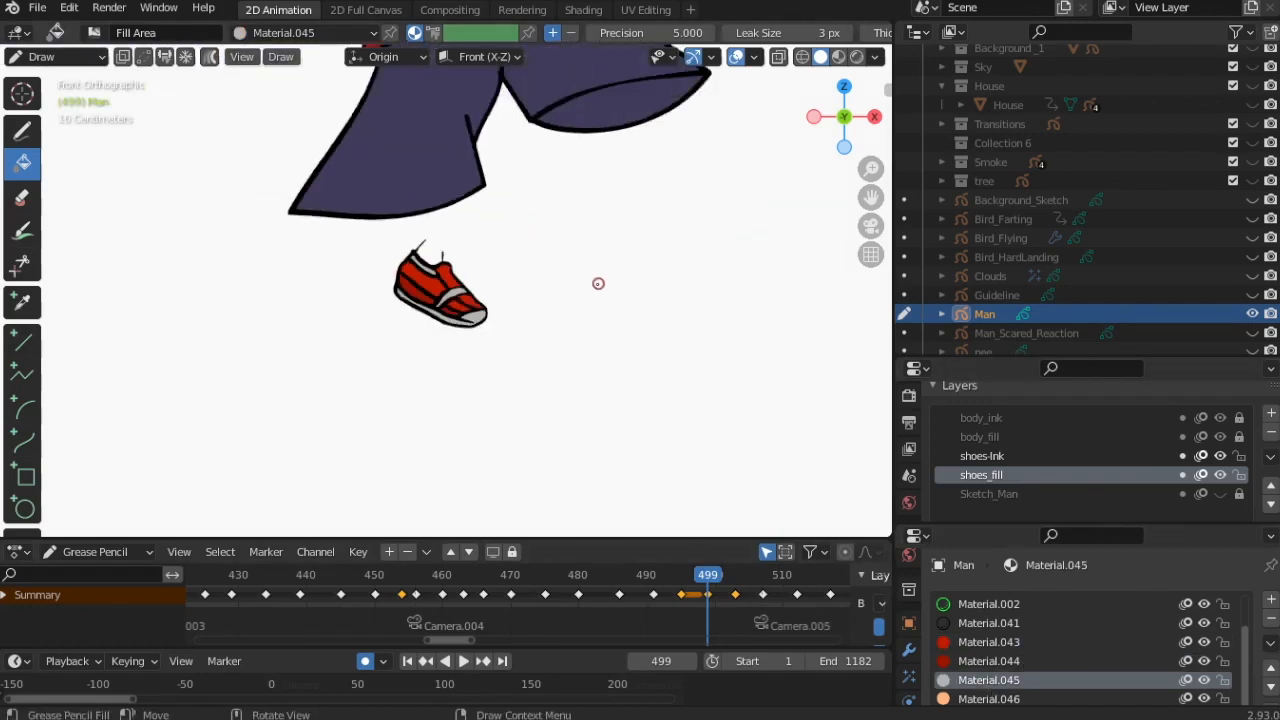
Select the whole shoe in Edit Mode, scale it up and reposition it beneath the man's rear trouser leg.
{"action": "scroll", "coordinate": [597, 286], "scroll_direction": "up", "scroll_amount": 2}
{"action": "scroll", "coordinate": [596, 287], "scroll_direction": "down", "scroll_amount": 5}
{"action": "scroll", "coordinate": [596, 287], "scroll_direction": "up", "scroll_amount": 4}
{"action": "scroll", "coordinate": [597, 287], "scroll_direction": "down", "scroll_amount": 4}
{"action": "scroll", "coordinate": [597, 286], "scroll_direction": "up", "scroll_amount": 2}
{"action": "left_click", "coordinate": [88, 60]}
{"action": "left_click", "coordinate": [80, 98]}
{"action": "mouse_move", "coordinate": [530, 326]}
{"action": "left_mouse_down"}
{"action": "mouse_move", "coordinate": [477, 409]}
{"action": "mouse_move", "coordinate": [500, 400]}
{"action": "left_mouse_up"}
{"action": "key", "text": "s"}
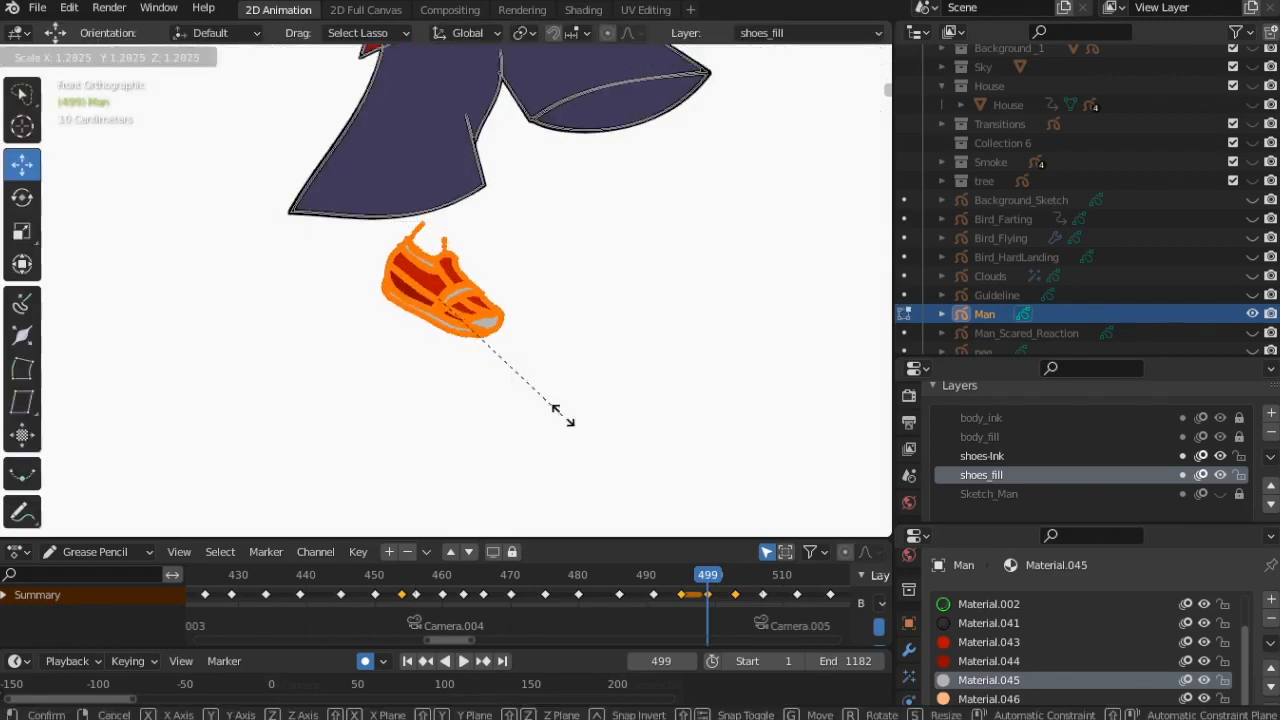
{"action": "left_click", "coordinate": [575, 430]}
{"action": "key", "text": "g"}
{"action": "left_click", "coordinate": [597, 371]}
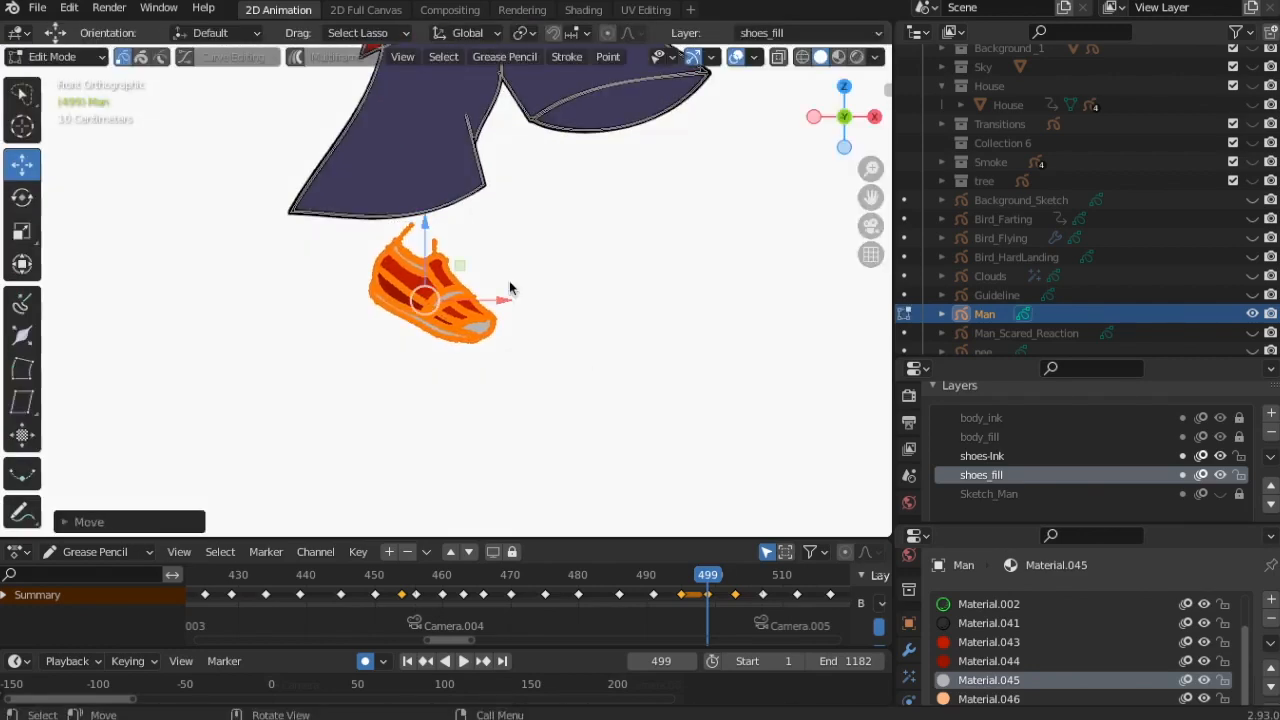
Duplicate the shoe, place the copy beneath the front trouser leg and deselect it.
{"action": "key", "text": "g"}
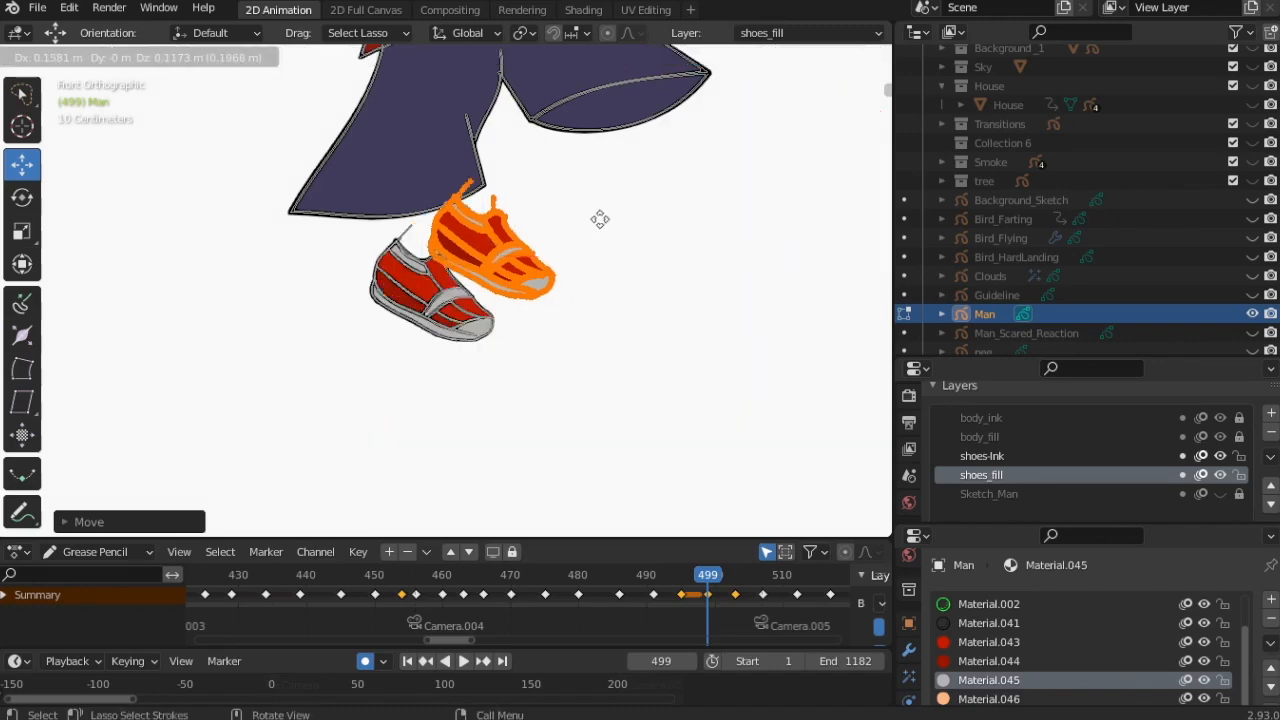
{"action": "left_click", "coordinate": [704, 202]}
{"action": "scroll", "coordinate": [560, 320], "scroll_direction": "down", "scroll_amount": 4}
{"action": "scroll", "coordinate": [520, 368], "scroll_direction": "up", "scroll_amount": 2}
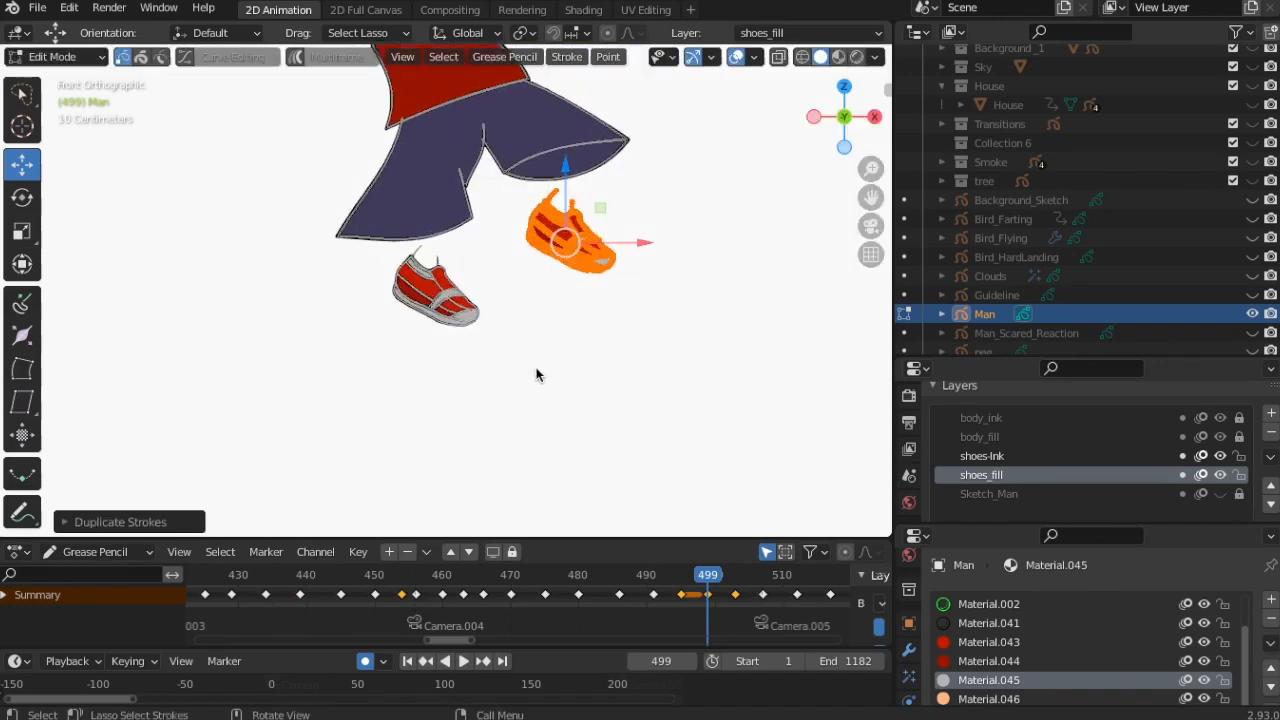
{"action": "left_click", "coordinate": [536, 374]}
Switch to Draw Mode and scrub around frame 499 to check how both shoes sit in the walk.
{"action": "scroll", "coordinate": [600, 350], "scroll_direction": "up", "scroll_amount": 2}
{"action": "scroll", "coordinate": [695, 320], "scroll_direction": "down", "scroll_amount": 1}
{"action": "left_click", "coordinate": [55, 56]}
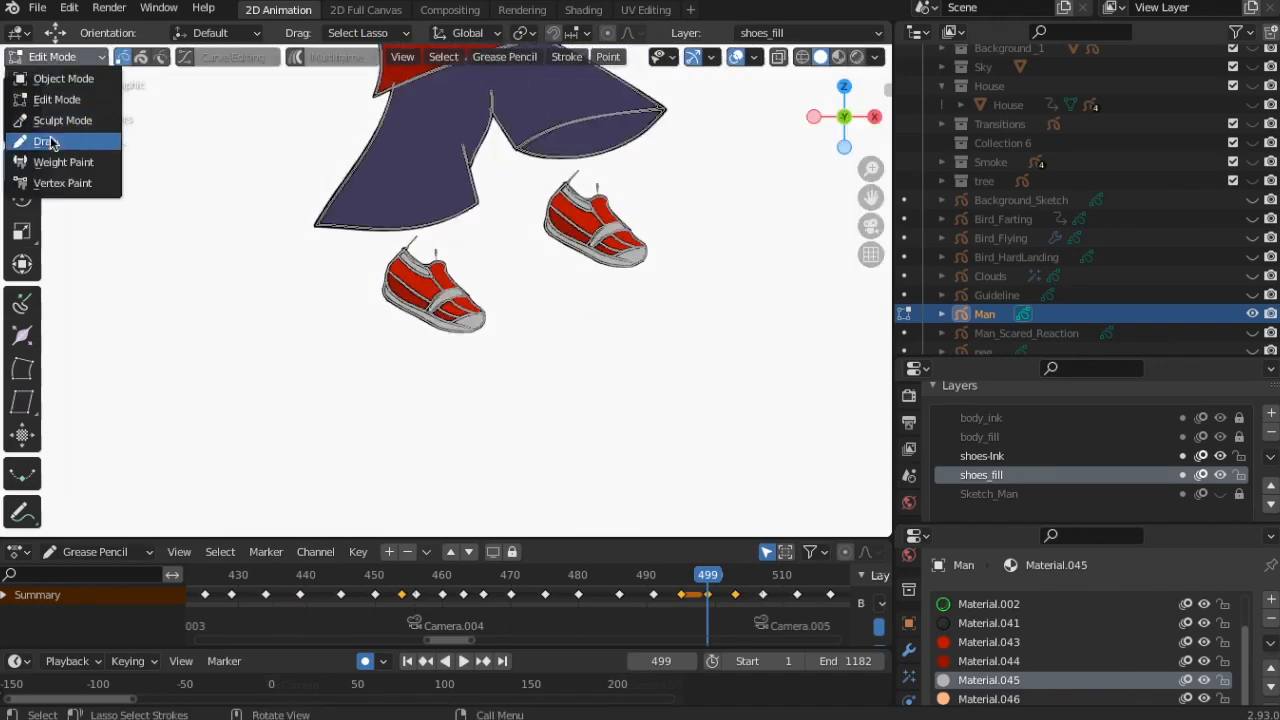
{"action": "left_click", "coordinate": [35, 142]}
{"action": "scroll", "coordinate": [494, 414], "scroll_direction": "down", "scroll_amount": 2}
{"action": "key", "text": "space"}
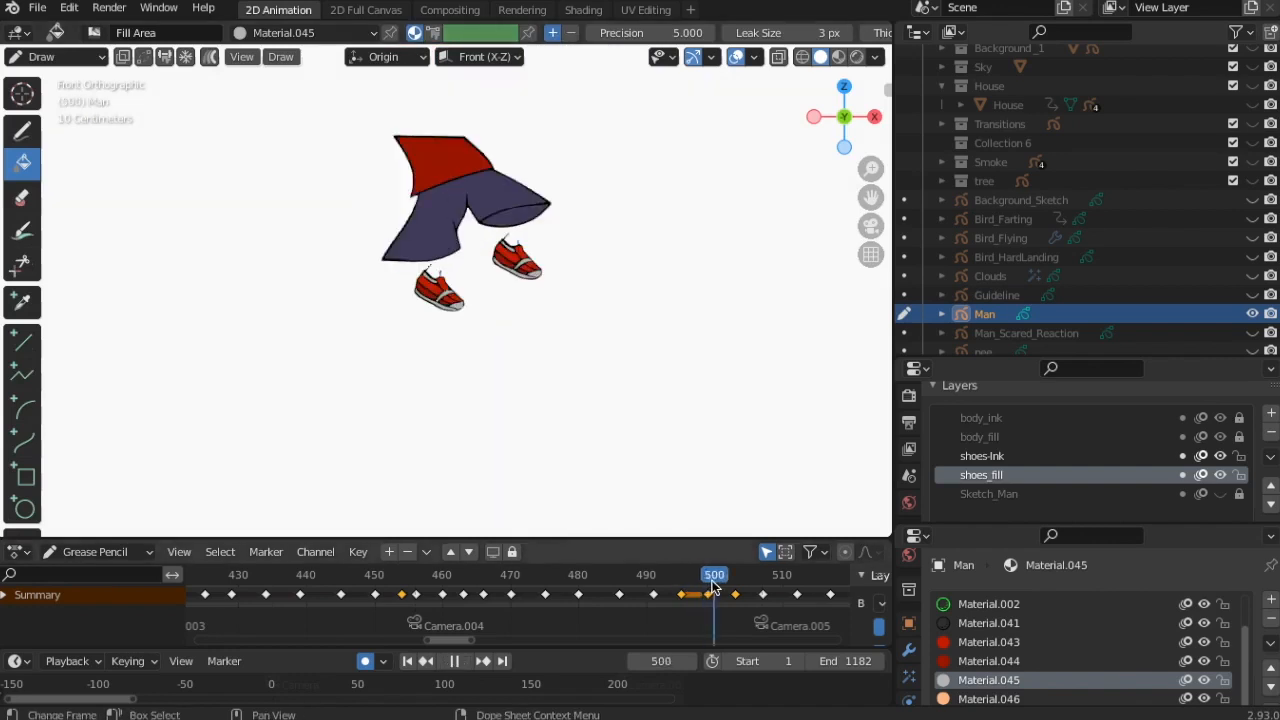
{"action": "mouse_move", "coordinate": [695, 585]}
{"action": "left_mouse_down"}
{"action": "mouse_move", "coordinate": [680, 586]}
{"action": "mouse_move", "coordinate": [733, 593]}
{"action": "mouse_move", "coordinate": [608, 592]}
{"action": "mouse_move", "coordinate": [707, 590]}
{"action": "left_mouse_up"}
{"action": "scroll", "coordinate": [466, 249], "scroll_direction": "up", "scroll_amount": 4}
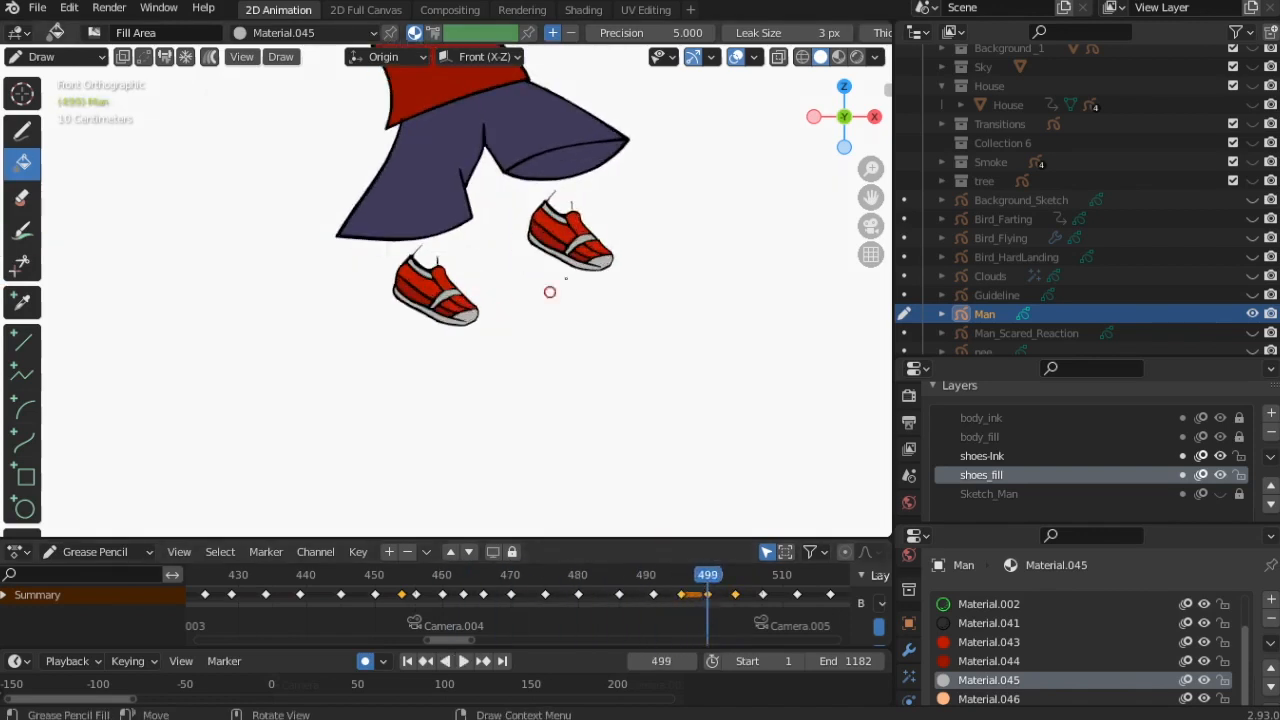
{"action": "scroll", "coordinate": [564, 295], "scroll_direction": "down", "scroll_amount": 2}
{"action": "scroll", "coordinate": [469, 290], "scroll_direction": "up", "scroll_amount": 4}
Advance to frame 503 and set up the Ink Pen with Material.041 on the shoes-Ink layer.
{"action": "key", "text": "Right"}
{"action": "key", "text": "Right"}
{"action": "key", "text": "Right"}
{"action": "key", "text": "Right"}
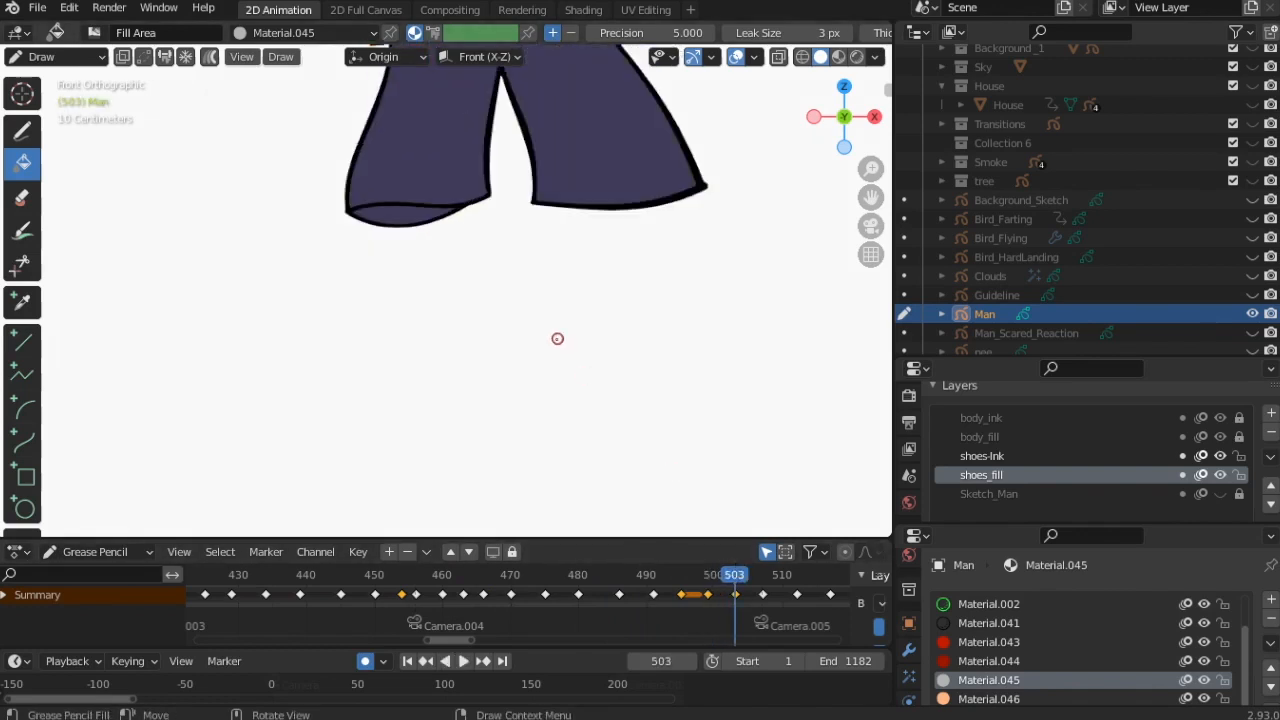
{"action": "left_click", "coordinate": [988, 622]}
{"action": "left_click", "coordinate": [982, 456]}
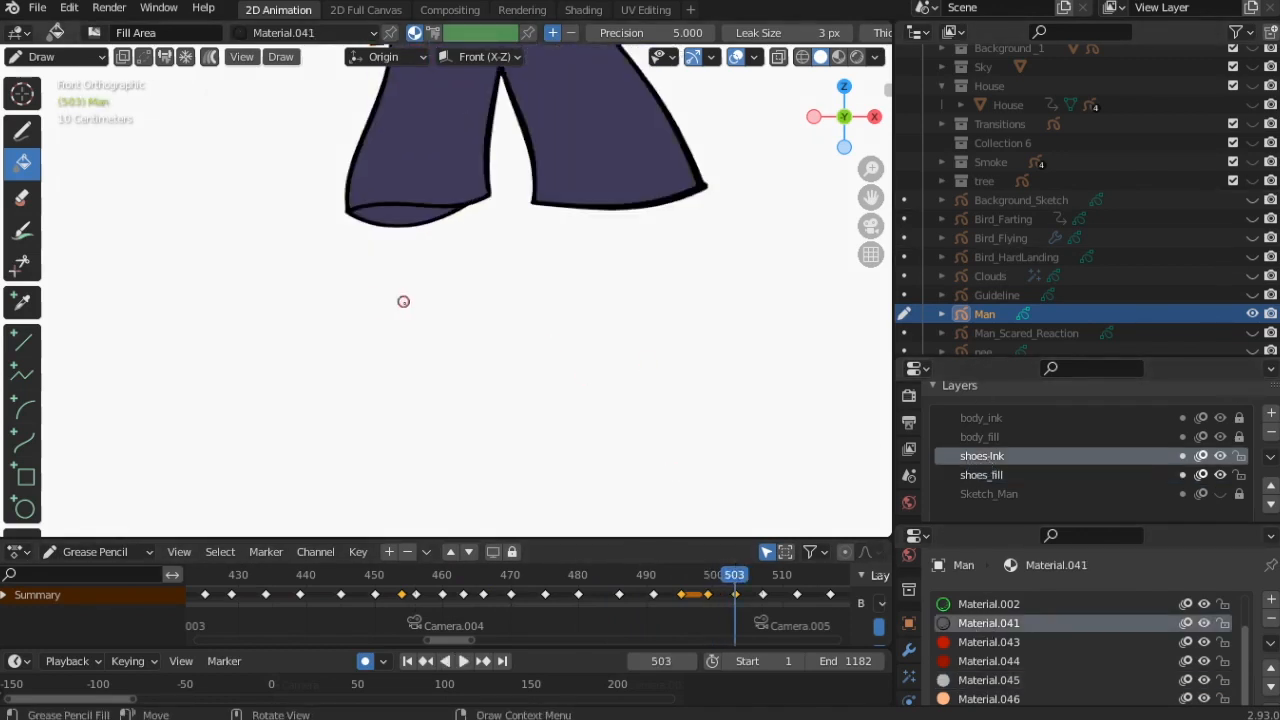
{"action": "left_click", "coordinate": [24, 132]}
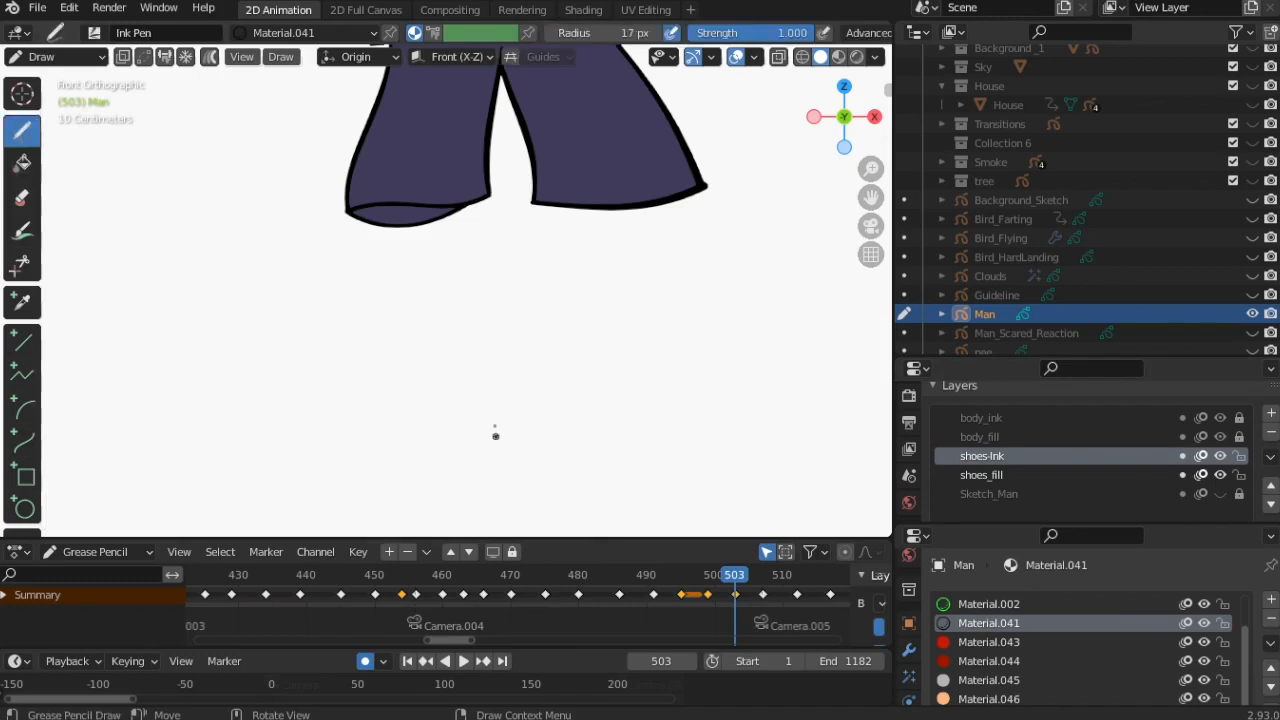
Show the Sketch_Man layer at frame 503 and bring the two shoes over from frame 499, ready in Edit Mode.
{"action": "key", "text": "space"}
{"action": "mouse_move", "coordinate": [790, 571]}
{"action": "left_mouse_down"}
{"action": "mouse_move", "coordinate": [764, 574]}
{"action": "mouse_move", "coordinate": [805, 586]}
{"action": "mouse_move", "coordinate": [686, 590]}
{"action": "mouse_move", "coordinate": [762, 597]}
{"action": "mouse_move", "coordinate": [712, 598]}
{"action": "mouse_move", "coordinate": [735, 576]}
{"action": "left_mouse_up"}
{"action": "left_click", "coordinate": [1221, 493]}
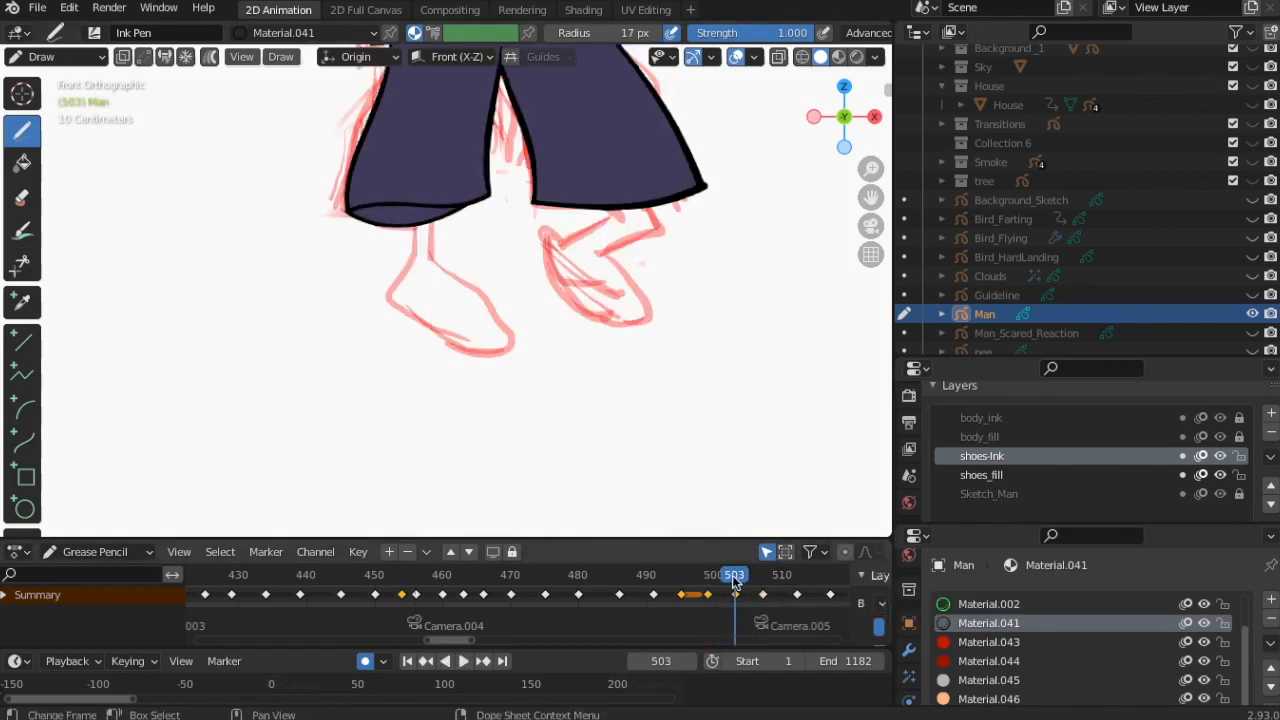
{"action": "mouse_move", "coordinate": [733, 576]}
{"action": "left_mouse_down"}
{"action": "mouse_move", "coordinate": [709, 600]}
{"action": "mouse_move", "coordinate": [735, 575]}
{"action": "left_mouse_up"}
{"action": "left_click", "coordinate": [55, 56]}
{"action": "left_click", "coordinate": [88, 117]}
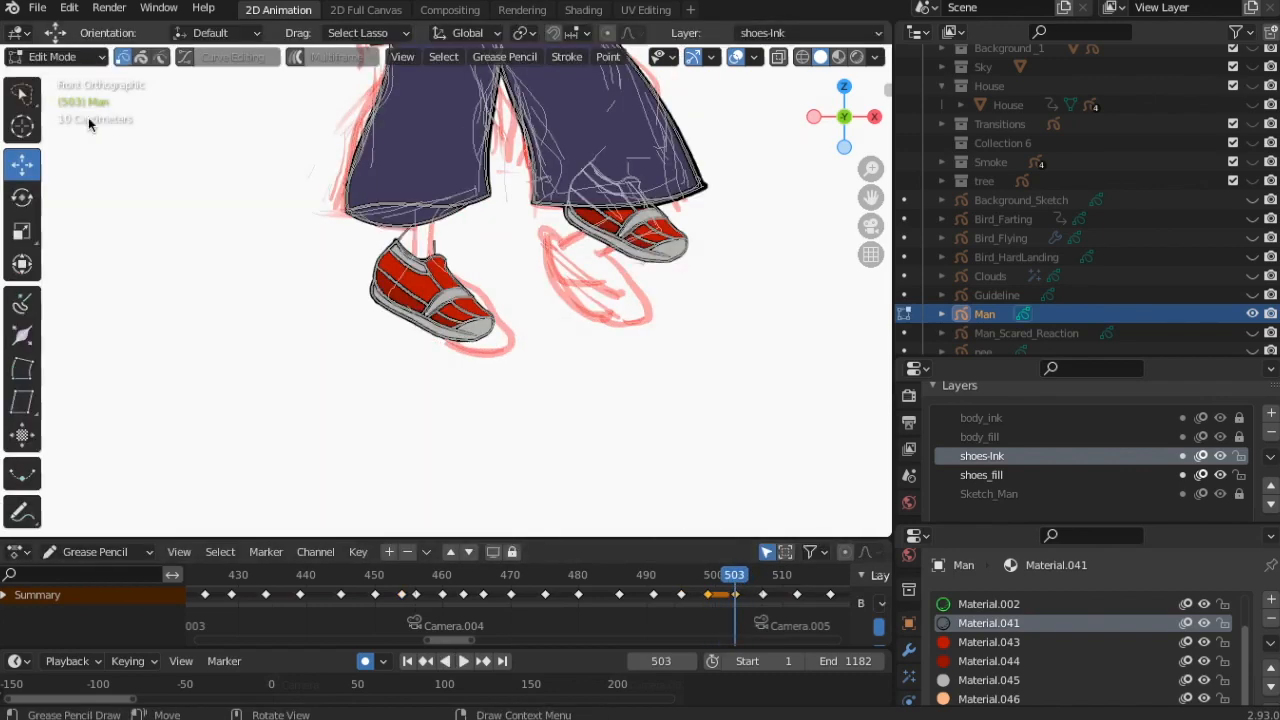
Select the shoe beneath the front trouser leg and move it onto its sketched foot at frame 503.
{"action": "key", "text": "a"}
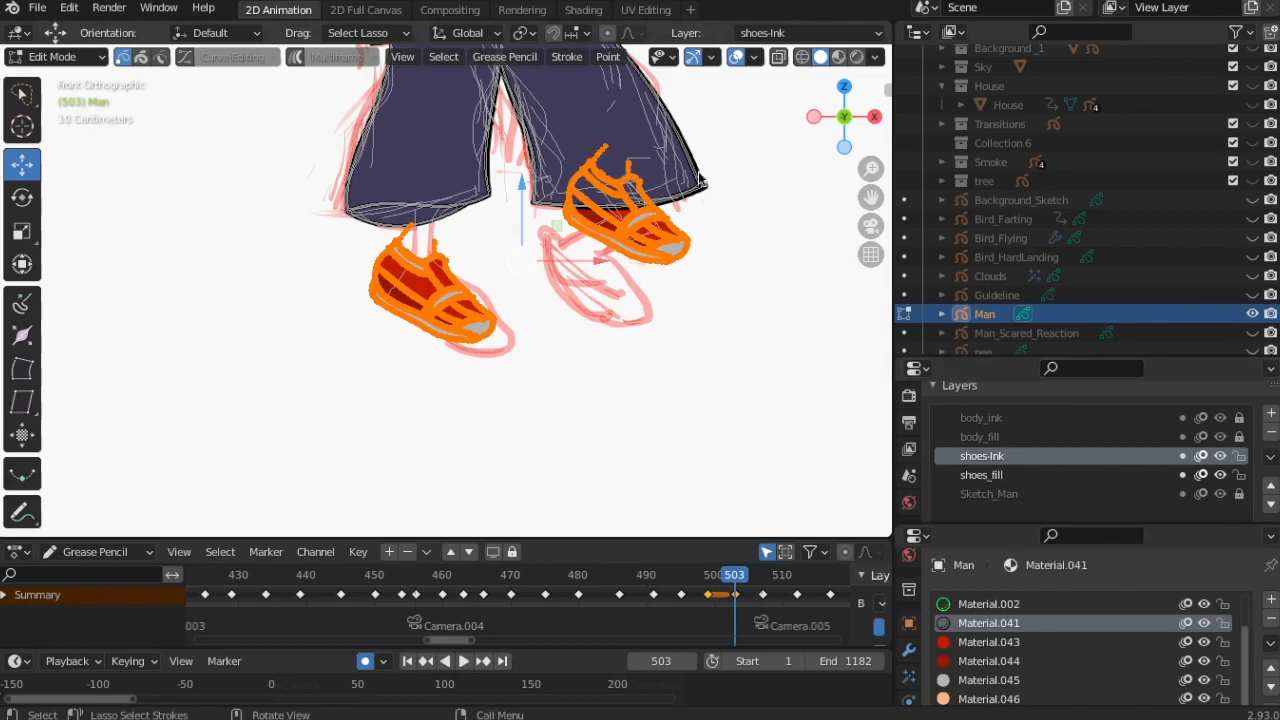
{"action": "left_click_drag", "start_coordinate": [704, 173], "coordinate": [776, 265]}
{"action": "left_click_drag", "start_coordinate": [673, 272], "coordinate": [643, 334]}
Try to move the other shoe onto its sketched foot and rotate it about 10 degrees.
{"action": "mouse_move", "coordinate": [493, 296]}
{"action": "left_mouse_down"}
{"action": "mouse_move", "coordinate": [549, 363]}
{"action": "mouse_move", "coordinate": [554, 391]}
{"action": "left_mouse_up"}
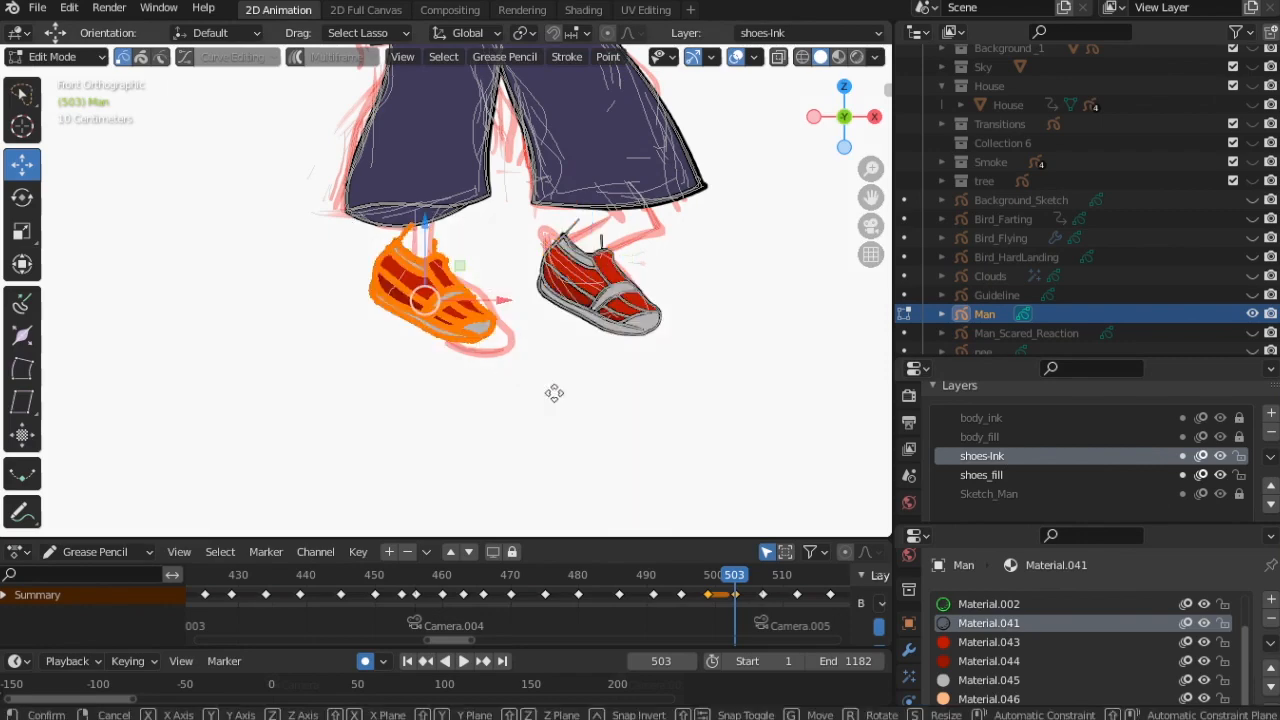
{"action": "key", "text": "g"}
{"action": "left_click", "coordinate": [529, 389]}
{"action": "key", "text": "r"}
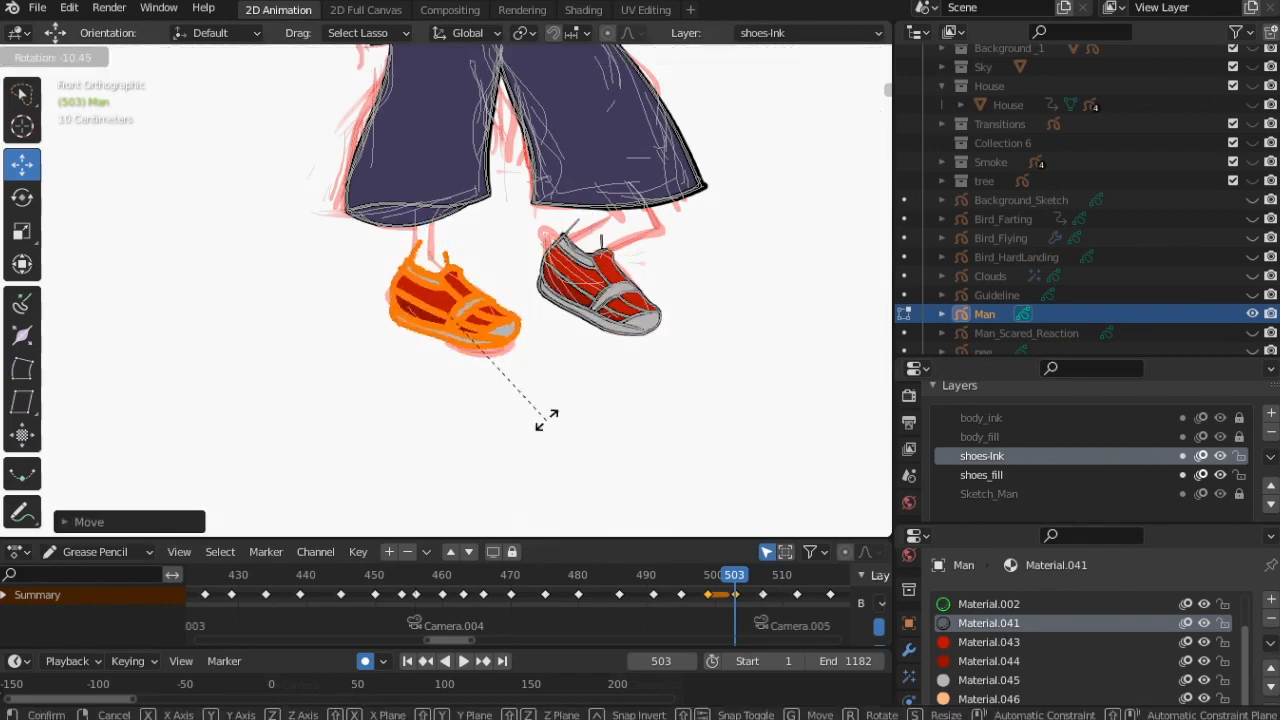
{"action": "left_click", "coordinate": [548, 408]}
{"action": "left_click_drag", "start_coordinate": [528, 314], "coordinate": [525, 315]}
{"action": "key", "text": "ctrl+z"}
{"action": "key", "text": "ctrl+z"}
{"action": "key", "text": "ctrl+z"}
{"action": "key", "text": "ctrl+z"}
Rotate the shoe beneath the other trouser leg to a flatter angle and move it over its sketched foot.
{"action": "mouse_move", "coordinate": [473, 360]}
{"action": "left_mouse_down"}
{"action": "mouse_move", "coordinate": [519, 351]}
{"action": "mouse_move", "coordinate": [516, 362]}
{"action": "left_mouse_up"}
{"action": "key", "text": "r"}
{"action": "left_click", "coordinate": [535, 345]}
{"action": "key", "text": "g"}
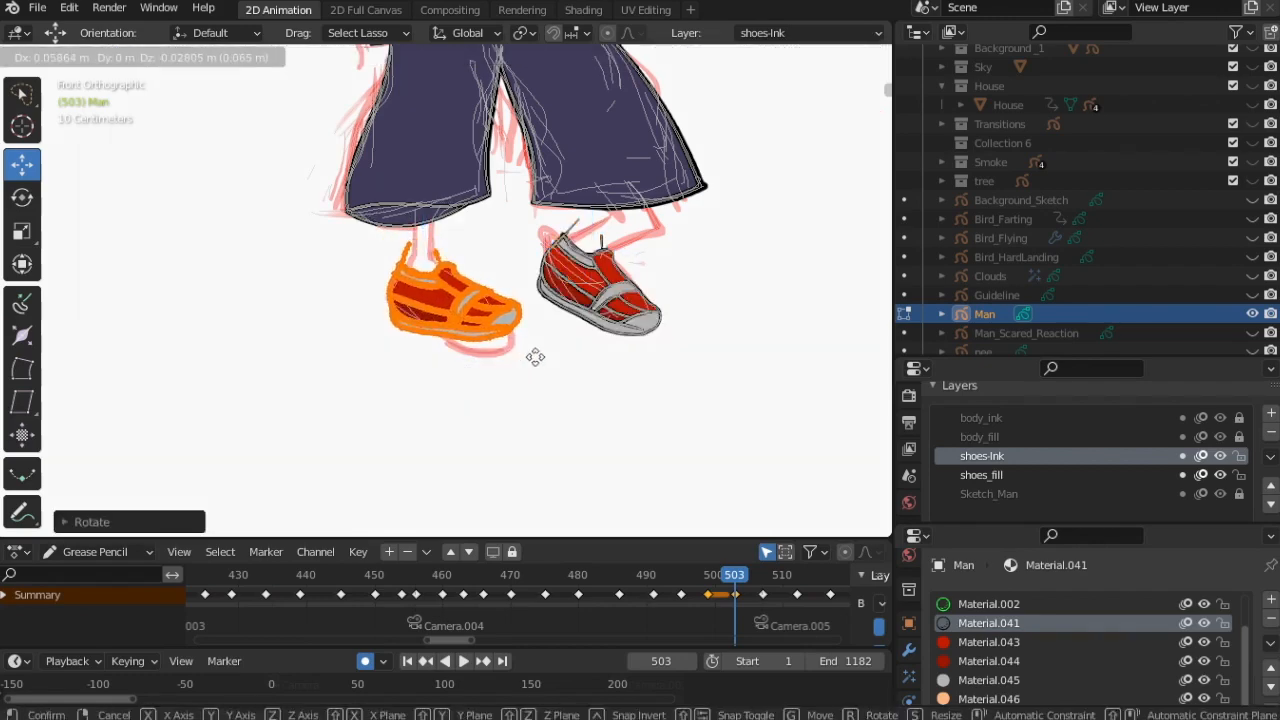
{"action": "left_click", "coordinate": [533, 357]}
Hide the Sketch_Man layer and scrub from frame 503 to 506 to check the shoes' motion.
{"action": "scroll", "coordinate": [508, 375], "scroll_direction": "down", "scroll_amount": 3}
{"action": "scroll", "coordinate": [508, 375], "scroll_direction": "up", "scroll_amount": 2}
{"action": "left_click_drag", "start_coordinate": [738, 582], "coordinate": [757, 608]}
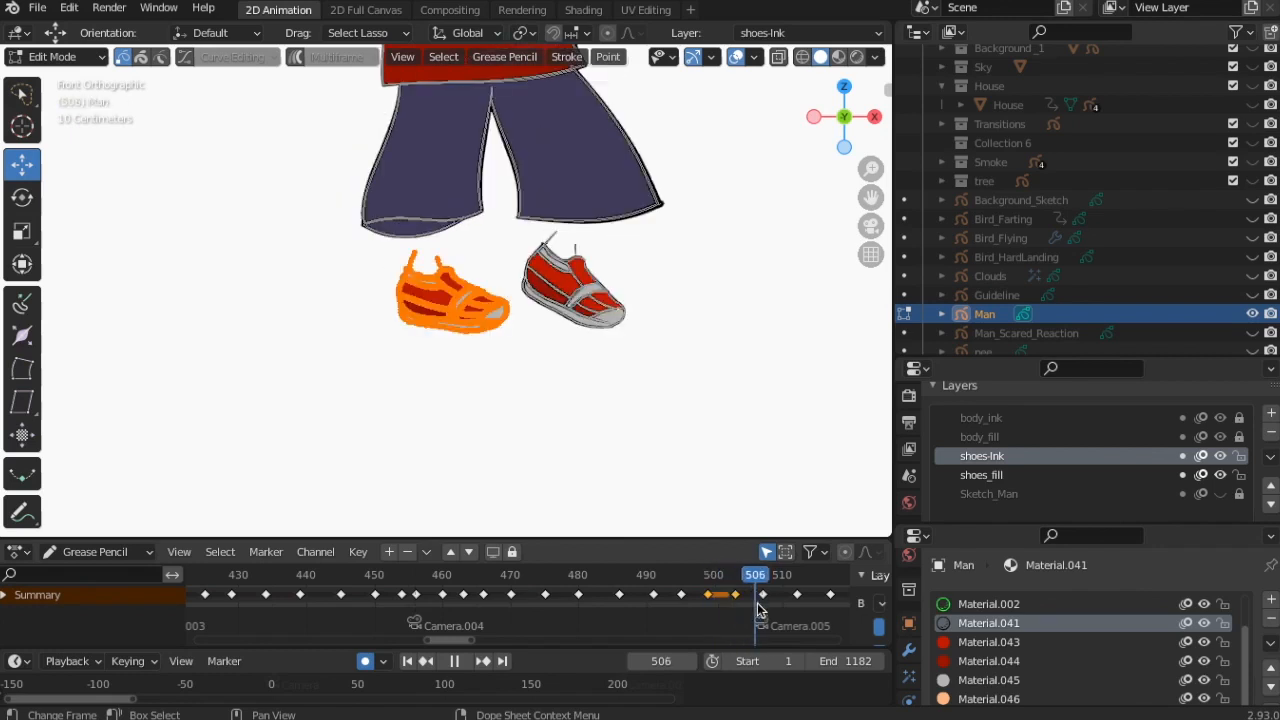
Show the Sketch_Man layer, then at frame 507 rotate the tilted forward shoe flatter and move it onto its sketched foot.
{"action": "left_click", "coordinate": [1222, 494]}
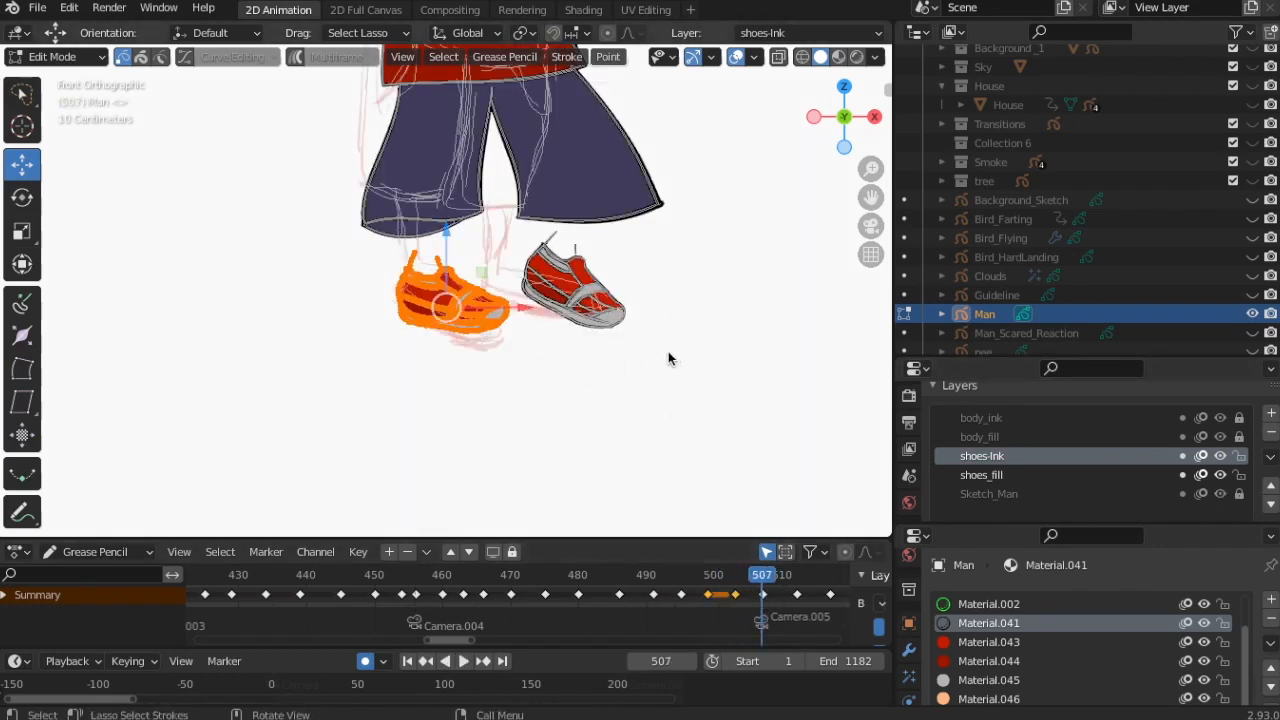
{"action": "mouse_move", "coordinate": [666, 289]}
{"action": "left_mouse_down"}
{"action": "mouse_move", "coordinate": [600, 346]}
{"action": "mouse_move", "coordinate": [601, 205]}
{"action": "left_mouse_up"}
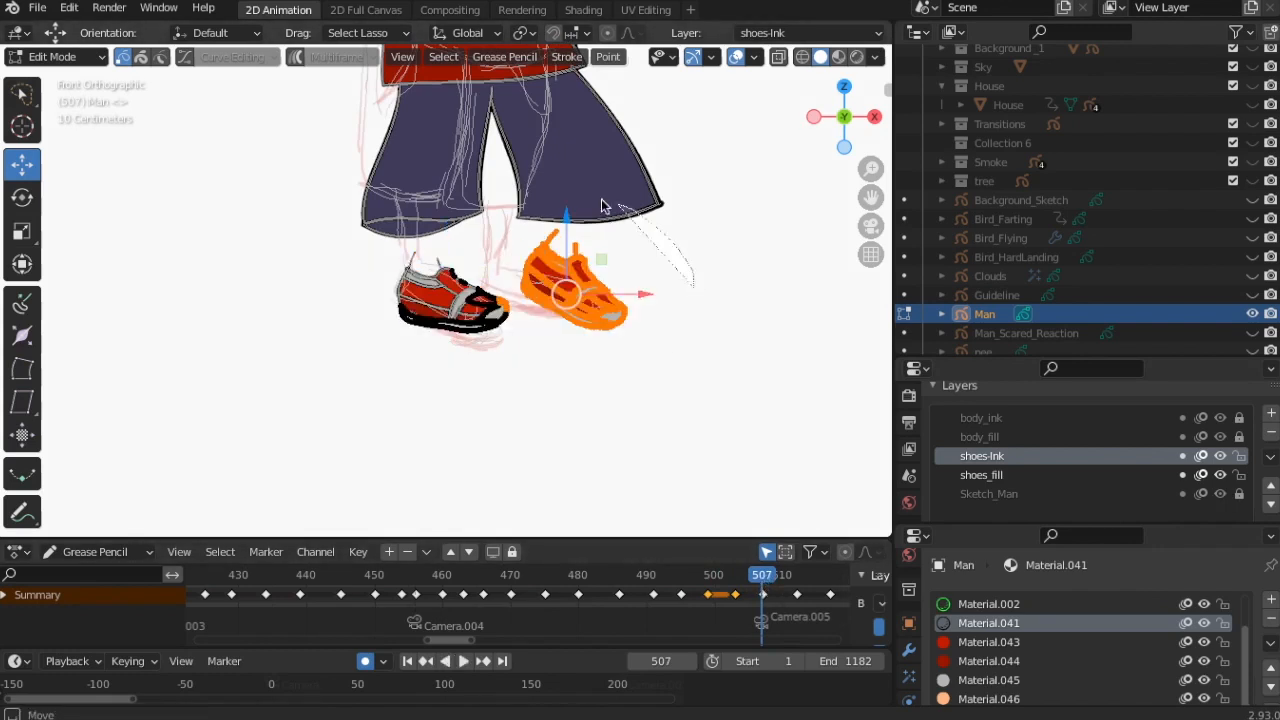
{"action": "key", "text": "r"}
{"action": "left_click", "coordinate": [685, 320]}
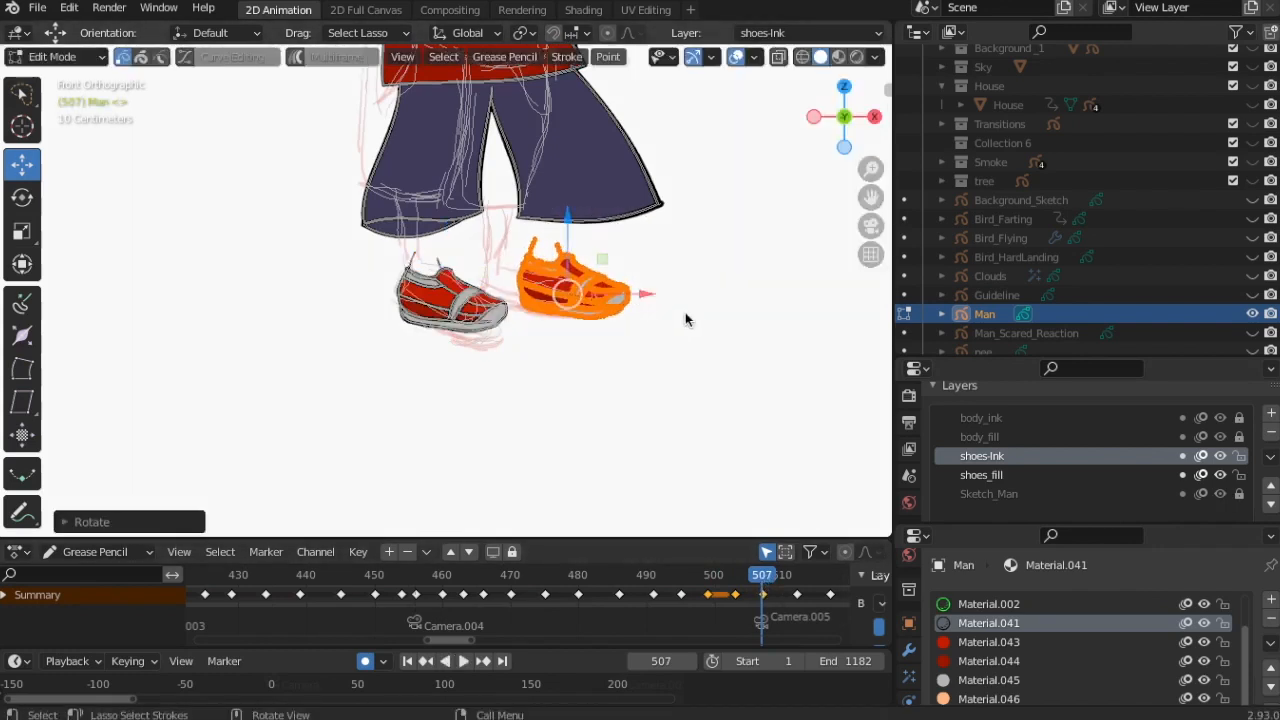
{"action": "key", "text": "g"}
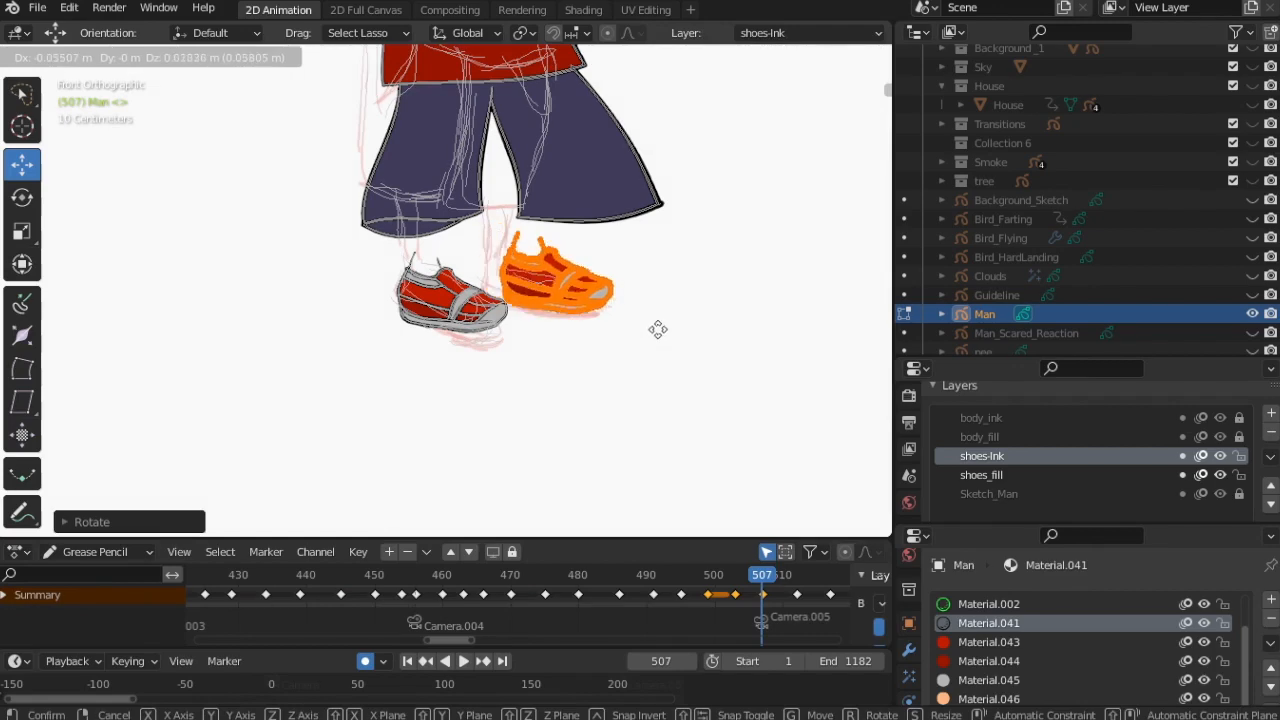
{"action": "left_click", "coordinate": [663, 334]}
{"action": "left_click", "coordinate": [574, 371]}
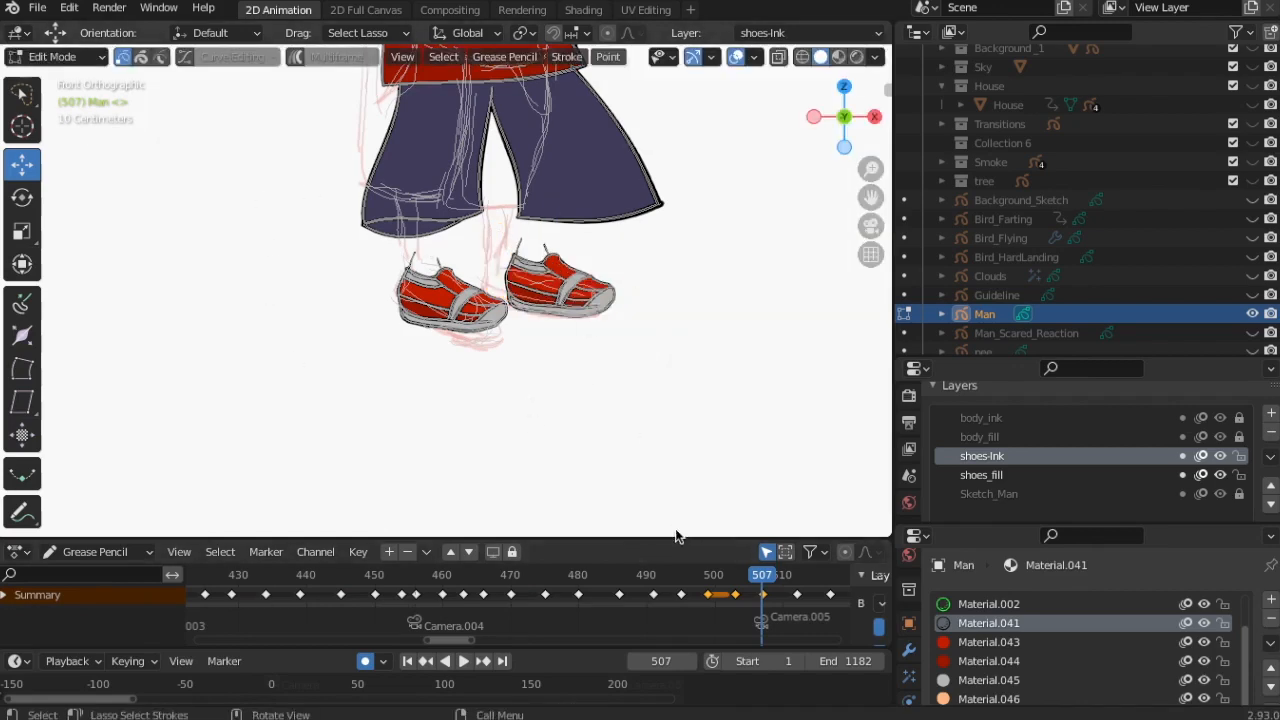
At frame 507, hide the body_ink and body_fill layers and select all strokes of the forward shoe.
{"action": "left_click_drag", "start_coordinate": [676, 598], "coordinate": [762, 604]}
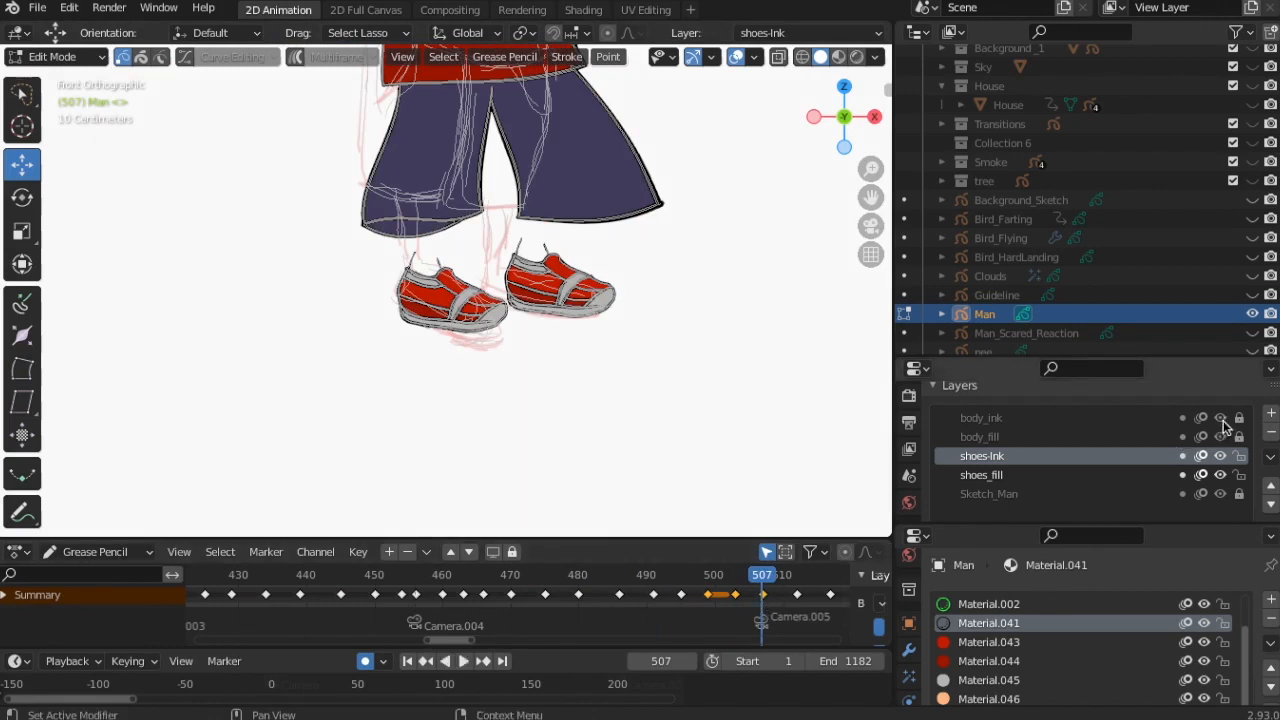
{"action": "scroll", "coordinate": [637, 306], "scroll_direction": "down", "scroll_amount": 3}
{"action": "scroll", "coordinate": [637, 300], "scroll_direction": "up", "scroll_amount": 4}
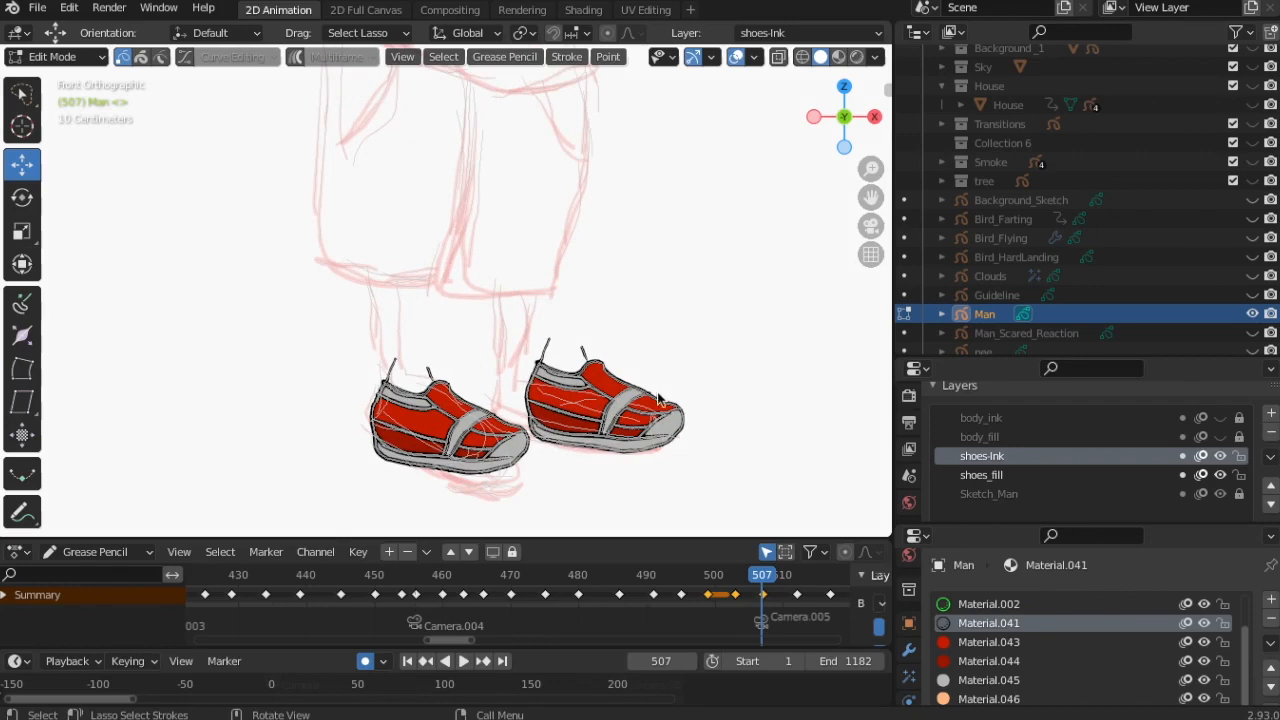
{"action": "left_click_drag", "start_coordinate": [684, 354], "coordinate": [590, 302]}
{"action": "mouse_move", "coordinate": [524, 370]}
{"action": "left_mouse_down"}
{"action": "mouse_move", "coordinate": [522, 420]}
{"action": "mouse_move", "coordinate": [565, 460]}
{"action": "mouse_move", "coordinate": [719, 426]}
{"action": "left_mouse_up"}
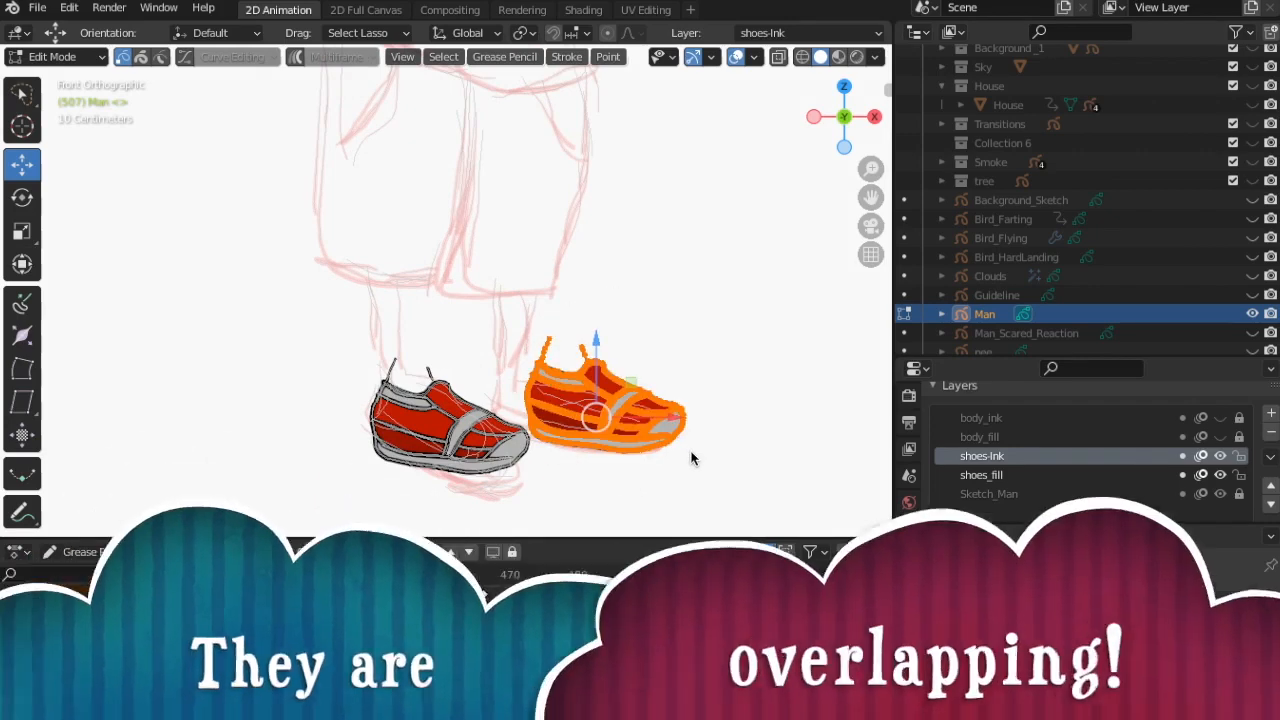
Try to move the forward shoe back over the other shoe and inspect the overlap in Draw mode.
{"action": "key", "text": "g"}
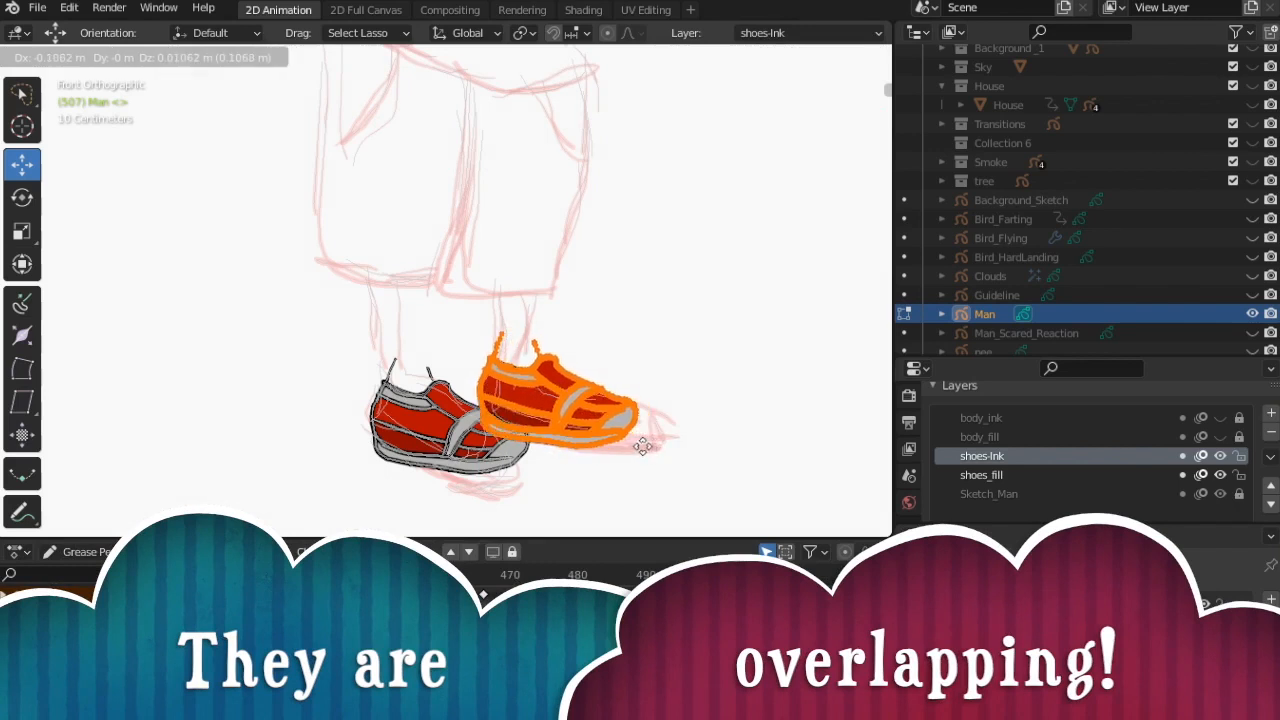
{"action": "left_click", "coordinate": [639, 457]}
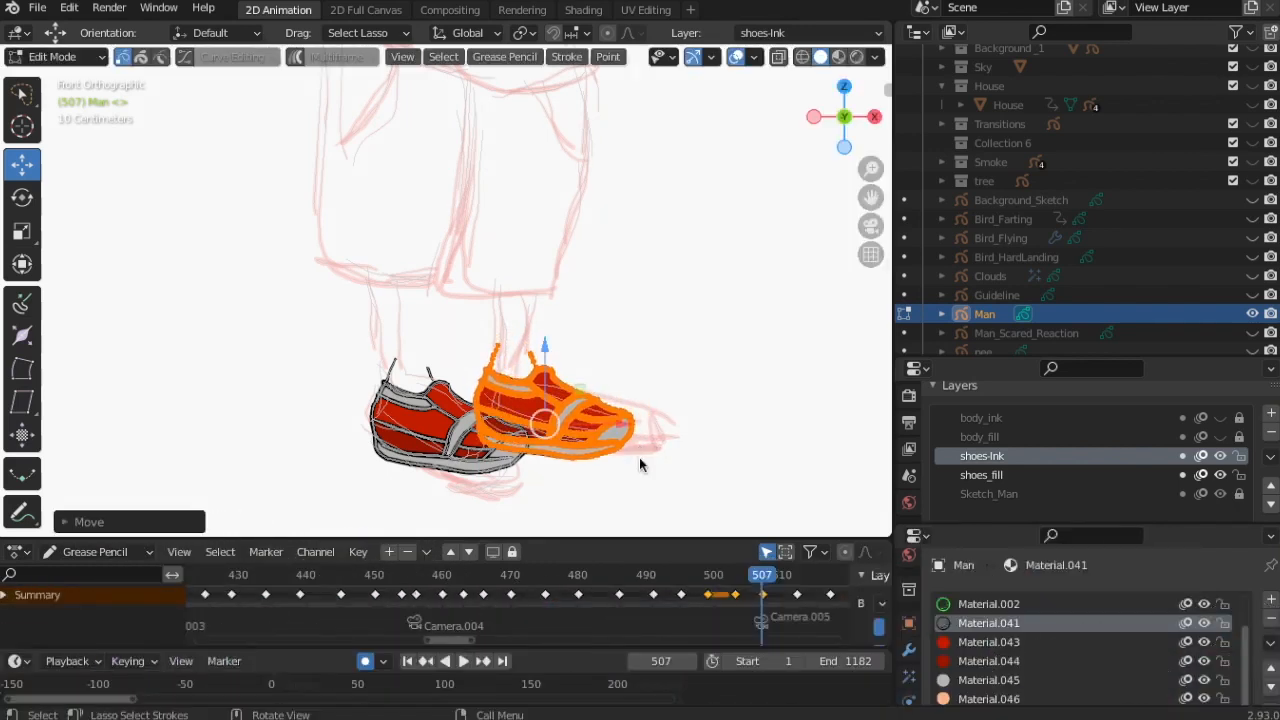
{"action": "key", "text": "alt+a"}
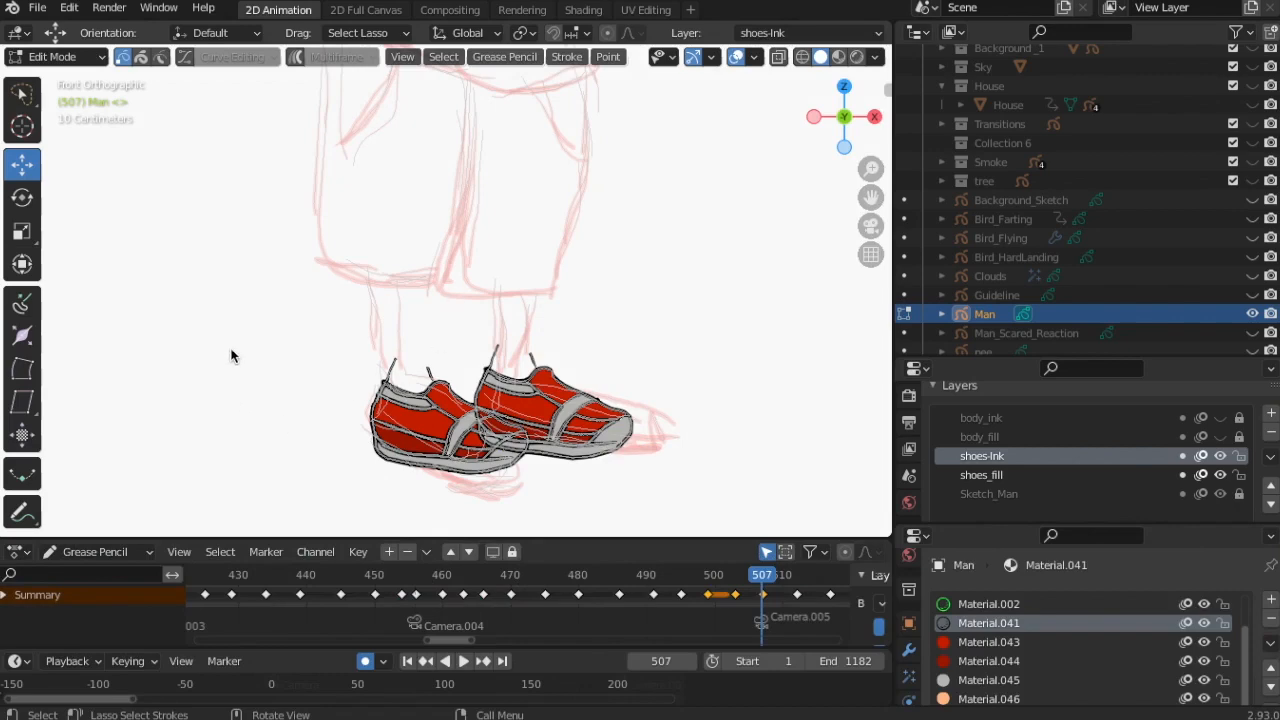
{"action": "left_click", "coordinate": [100, 62]}
{"action": "left_click", "coordinate": [45, 123]}
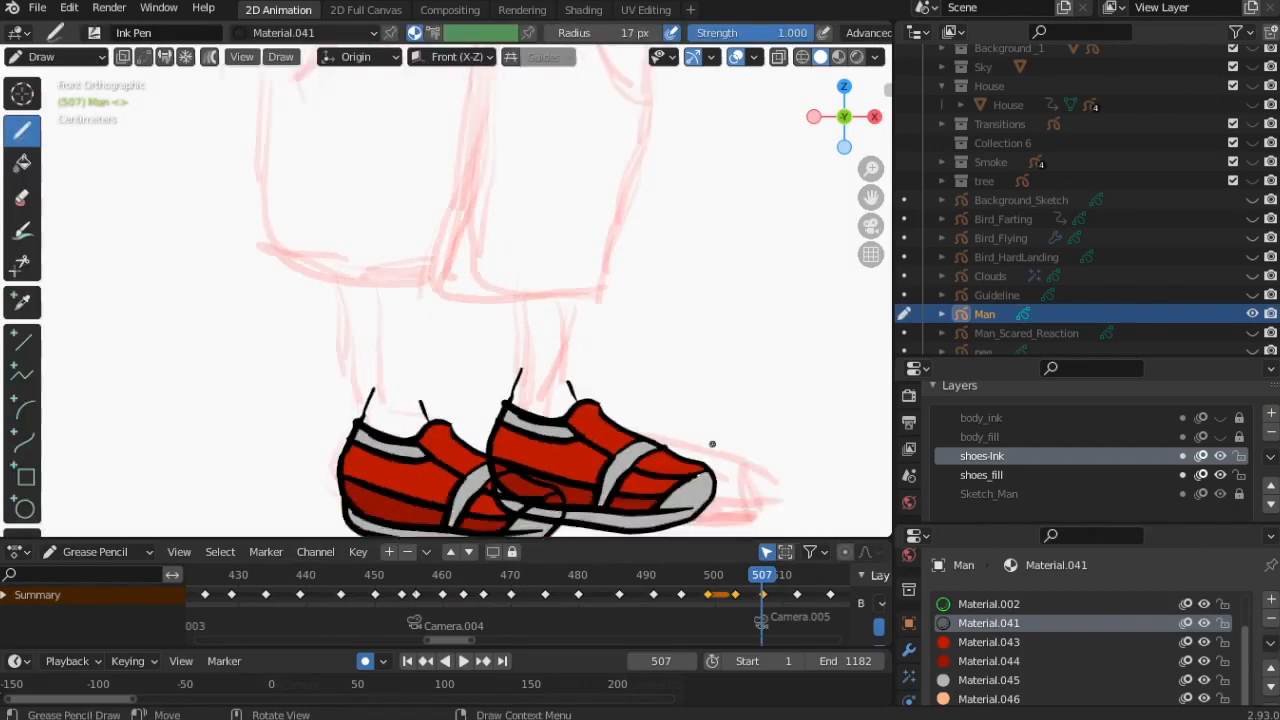
{"action": "scroll", "coordinate": [579, 432], "scroll_direction": "up", "scroll_amount": 1}
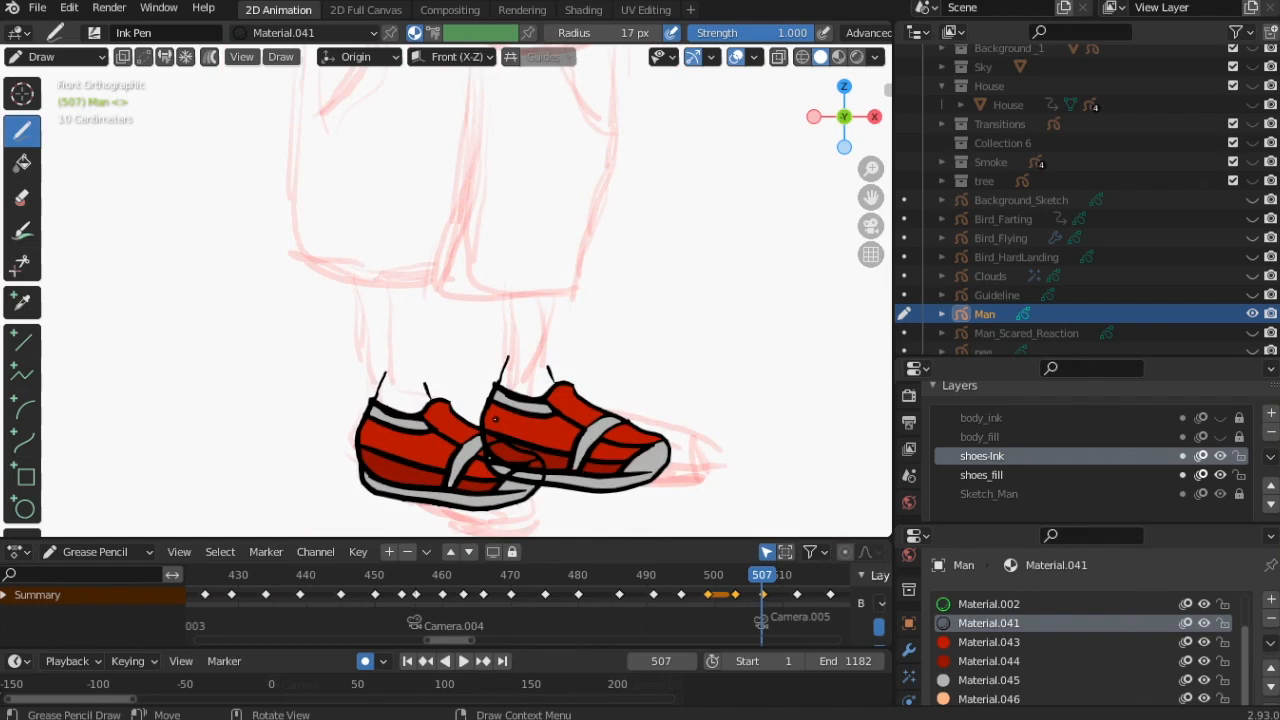
{"action": "scroll", "coordinate": [494, 419], "scroll_direction": "down", "scroll_amount": 9}
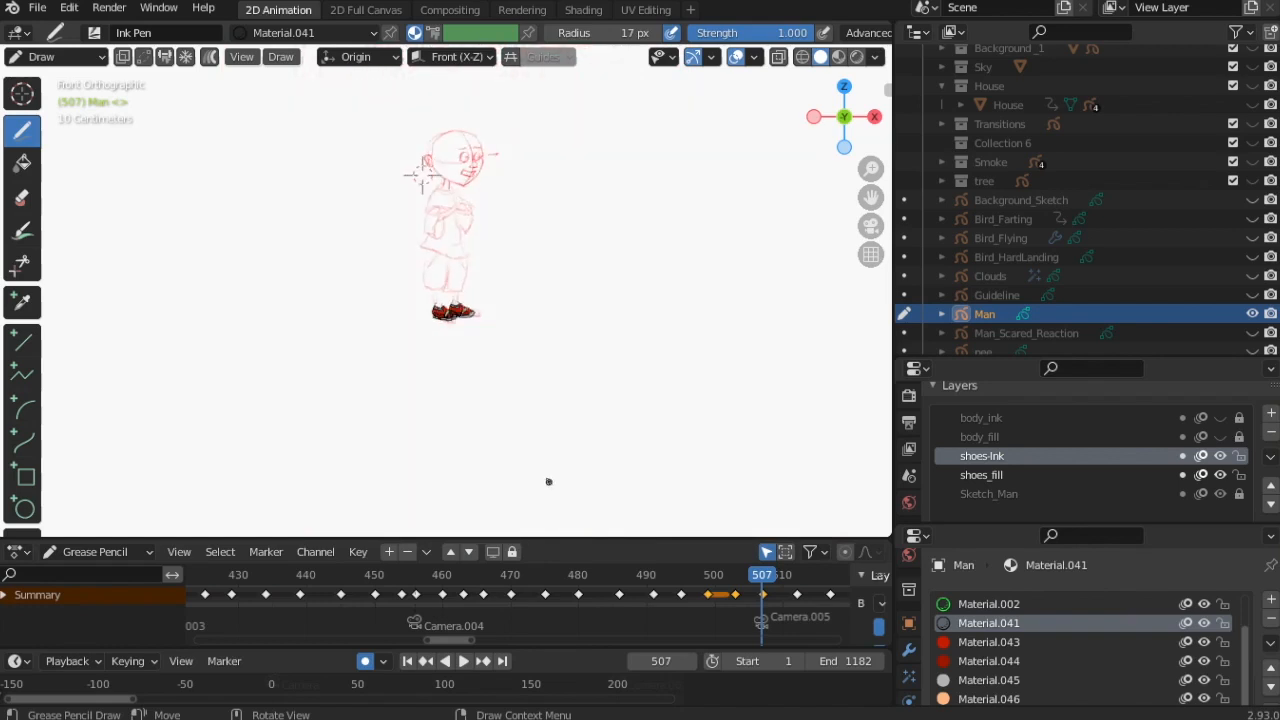
{"action": "scroll", "coordinate": [548, 481], "scroll_direction": "up", "scroll_amount": 8}
{"action": "scroll", "coordinate": [545, 432], "scroll_direction": "up", "scroll_amount": 3}
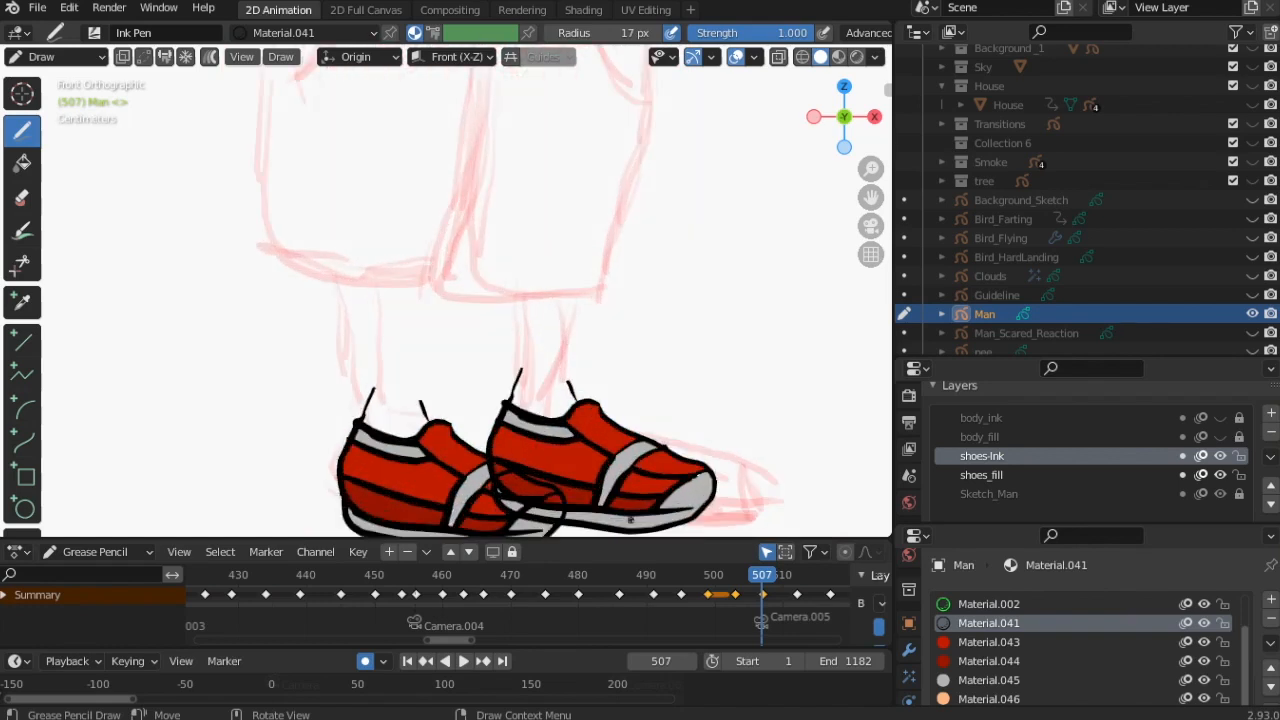
{"action": "scroll", "coordinate": [557, 515], "scroll_direction": "down", "scroll_amount": 2}
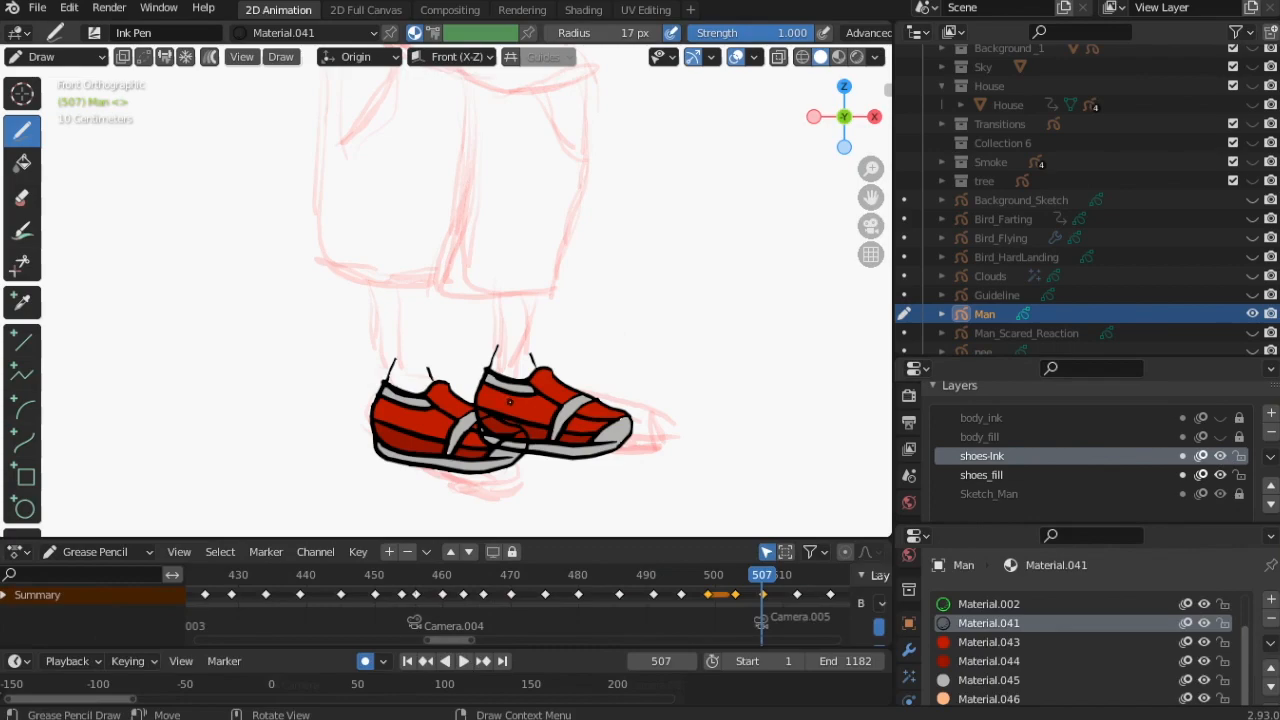
Undo the mode change and the forward shoe's move, keeping its strokes selected in Edit Mode.
{"action": "key", "text": "ctrl+z"}
{"action": "key", "text": "ctrl+z"}
{"action": "key", "text": "ctrl+z"}
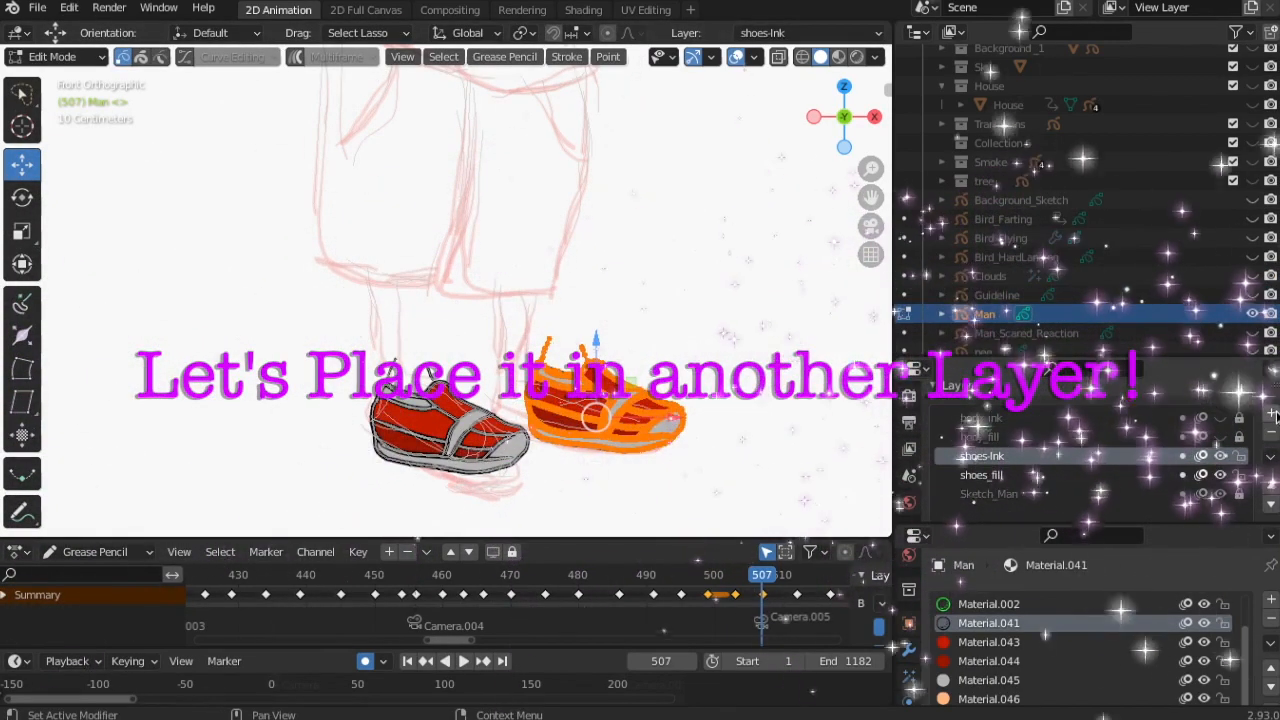
Add a new Grease Pencil layer to the Man object and name it shoes_Left.
{"action": "left_click", "coordinate": [1273, 415]}
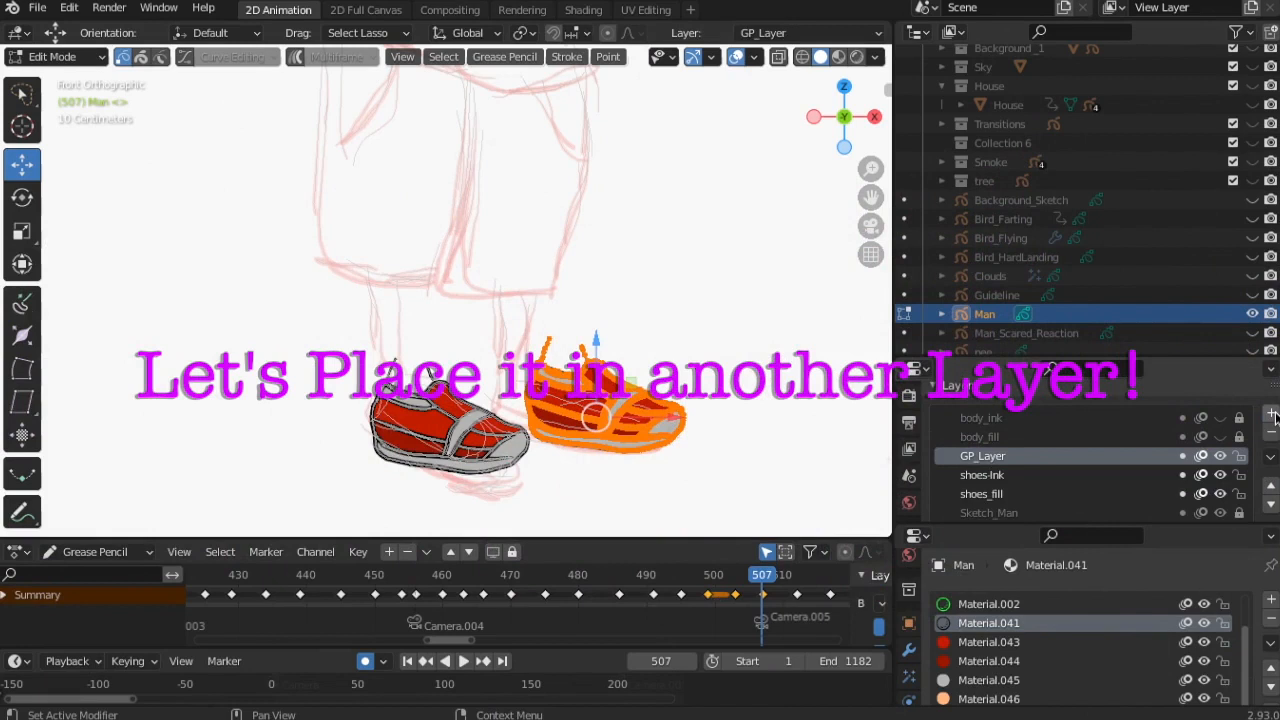
{"action": "double_click", "coordinate": [1006, 456]}
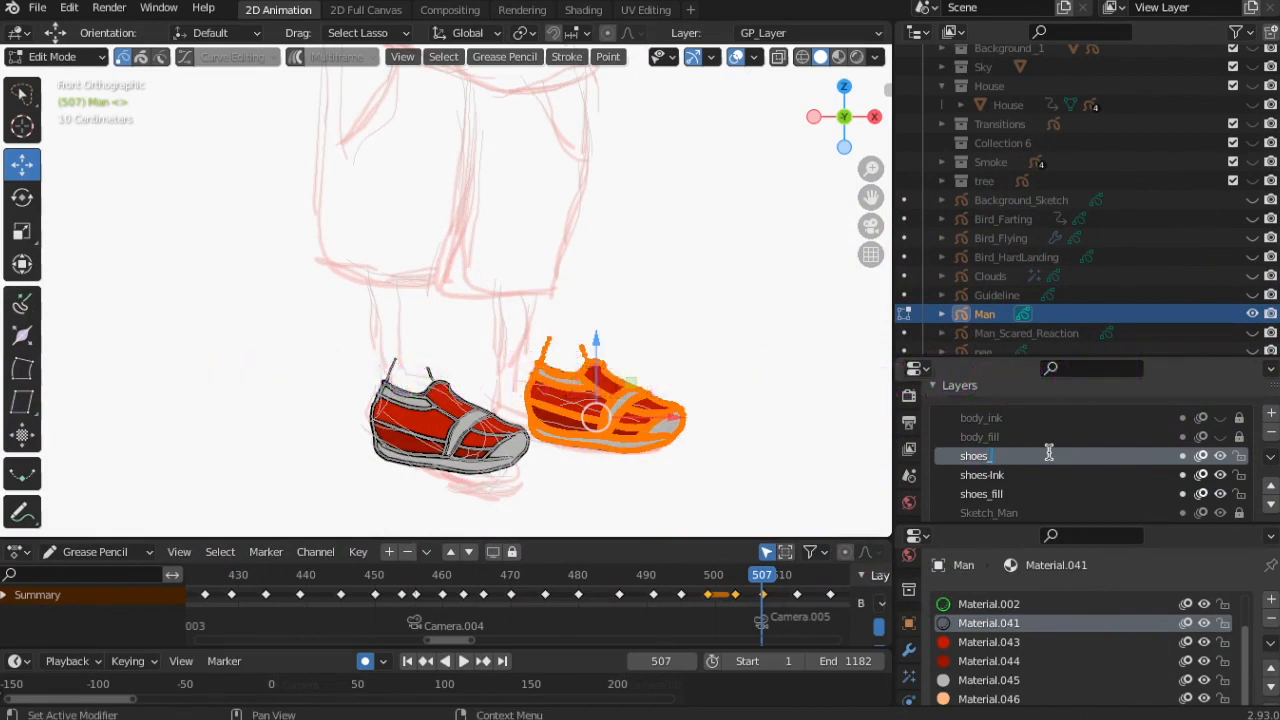
{"action": "type", "text": "shoes_Left"}
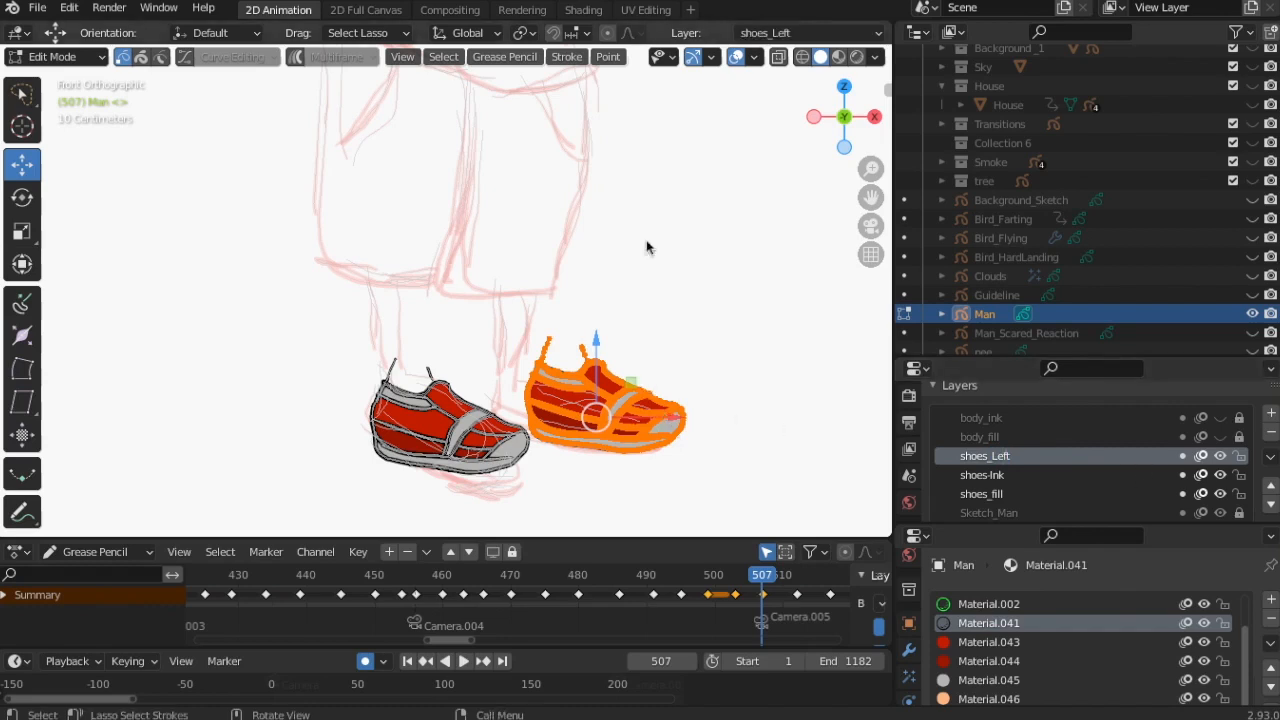
Move the forward shoe's strokes to the shoes_Left layer and reorder that layer below shoes_fill.
{"action": "left_click", "coordinate": [567, 57]}
{"action": "mouse_move", "coordinate": [627, 178]}
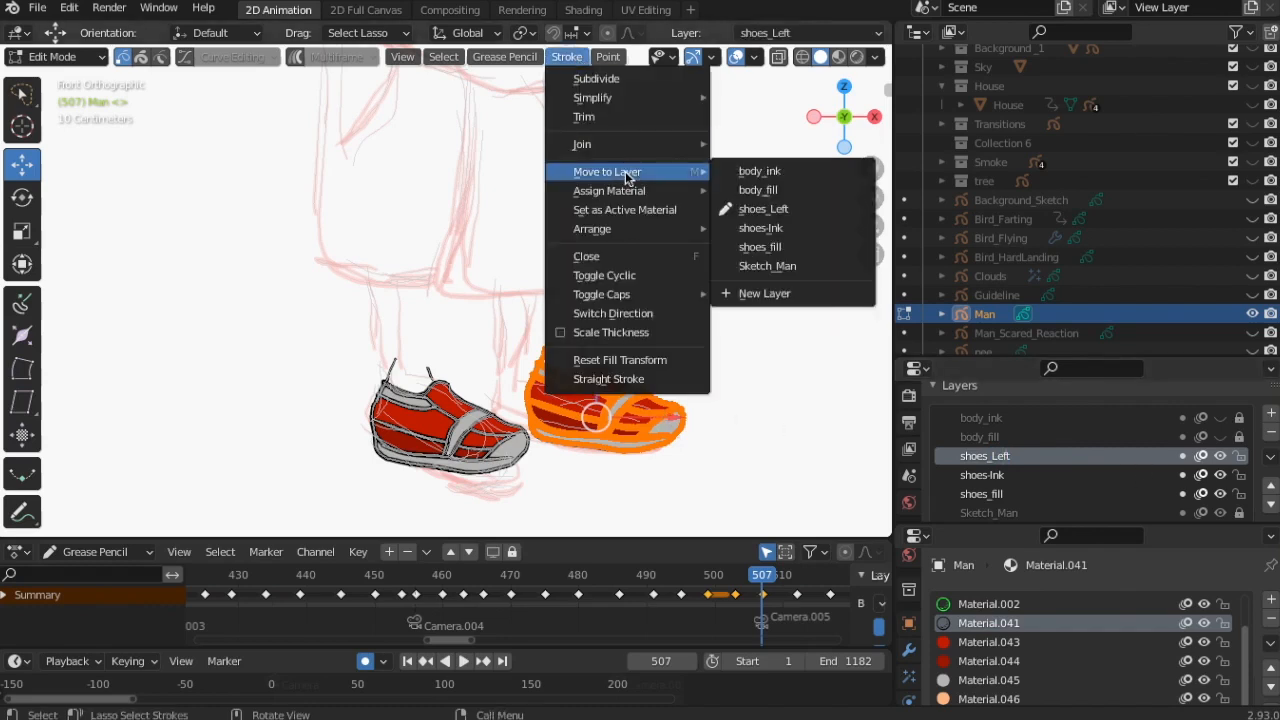
{"action": "left_click", "coordinate": [779, 216]}
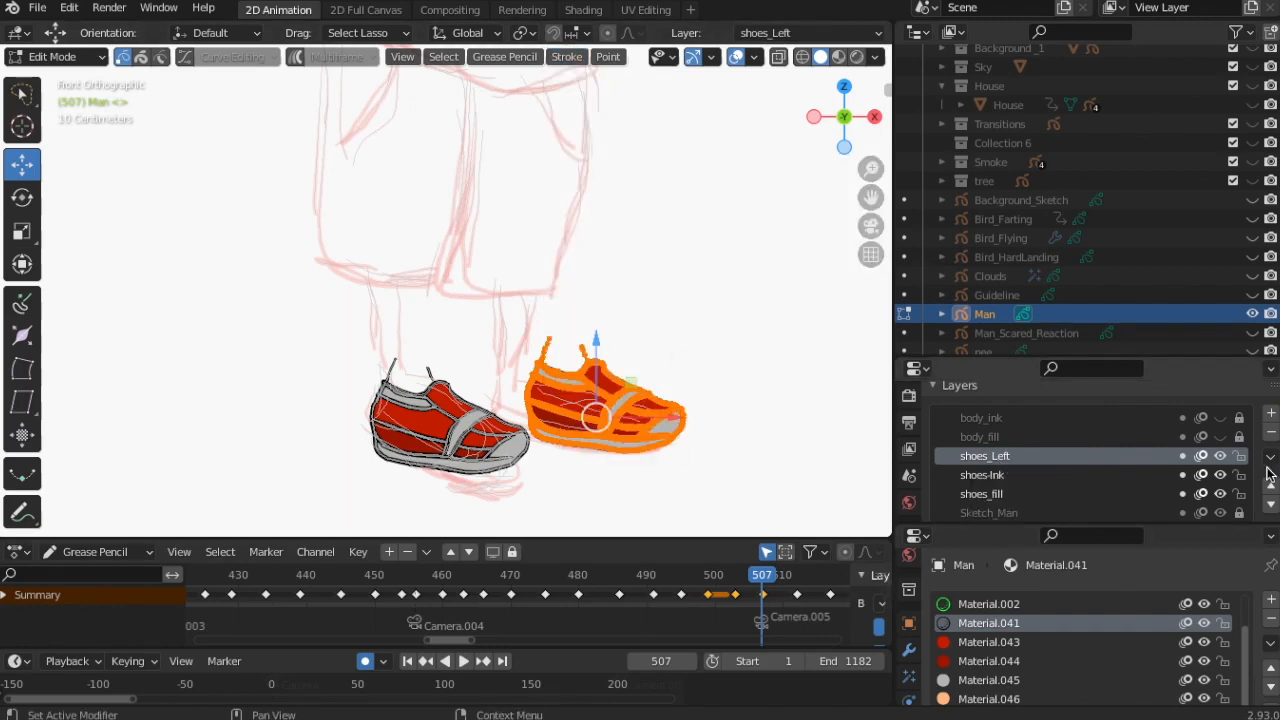
{"action": "left_click", "coordinate": [1272, 505]}
{"action": "left_click", "coordinate": [1272, 505]}
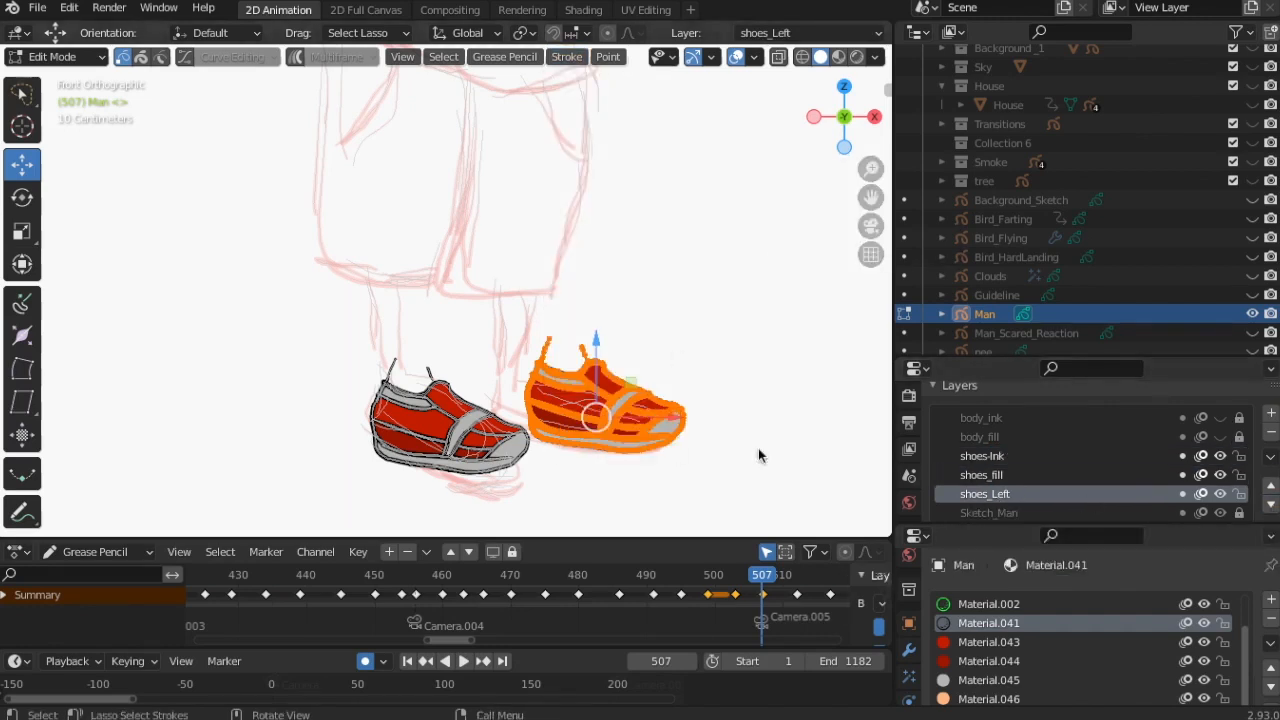
Move the forward shoe back along X so it tucks behind the other shoe, and switch to Draw mode.
{"action": "key", "text": "g"}
{"action": "key", "text": "x"}
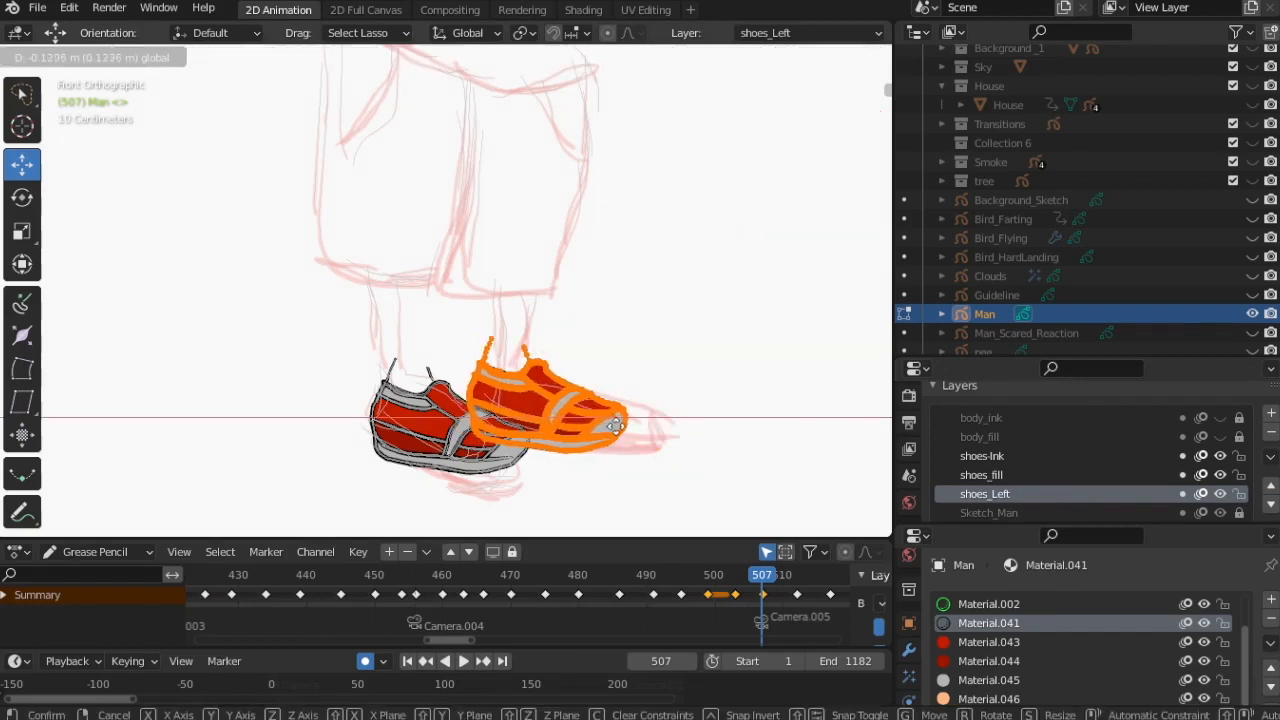
{"action": "left_click", "coordinate": [617, 425]}
{"action": "left_click", "coordinate": [55, 56]}
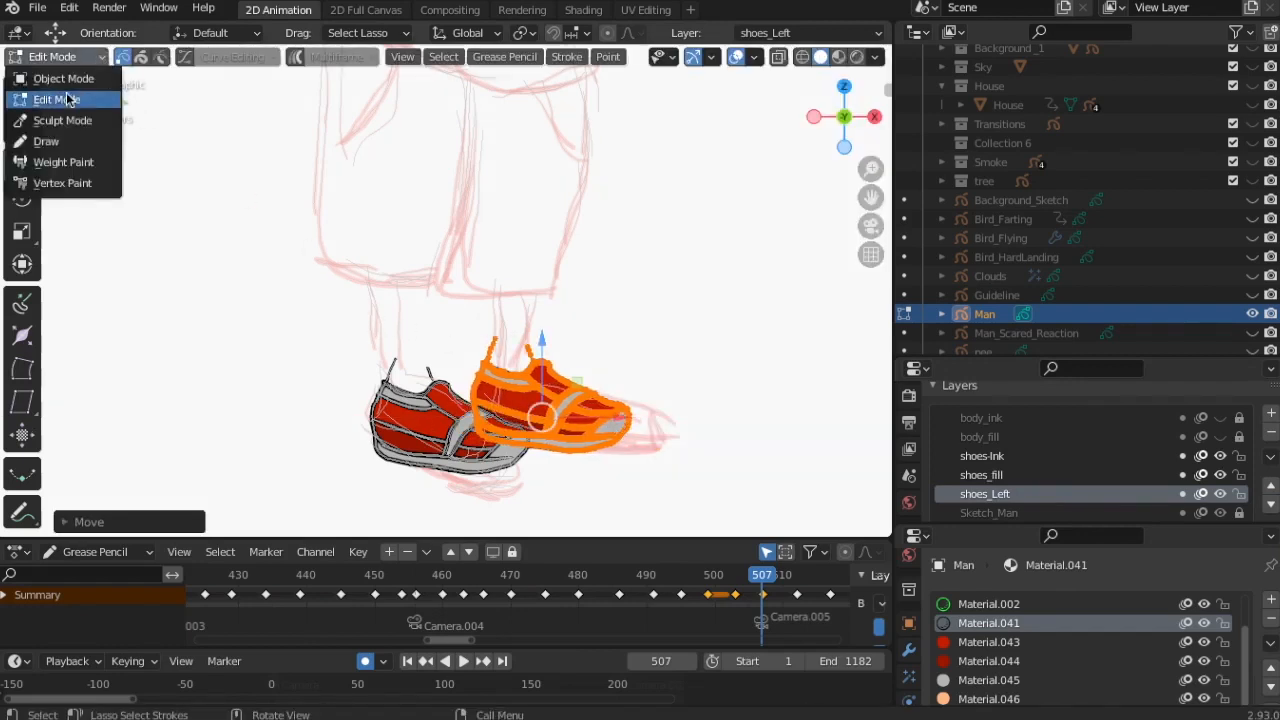
{"action": "left_click", "coordinate": [48, 137]}
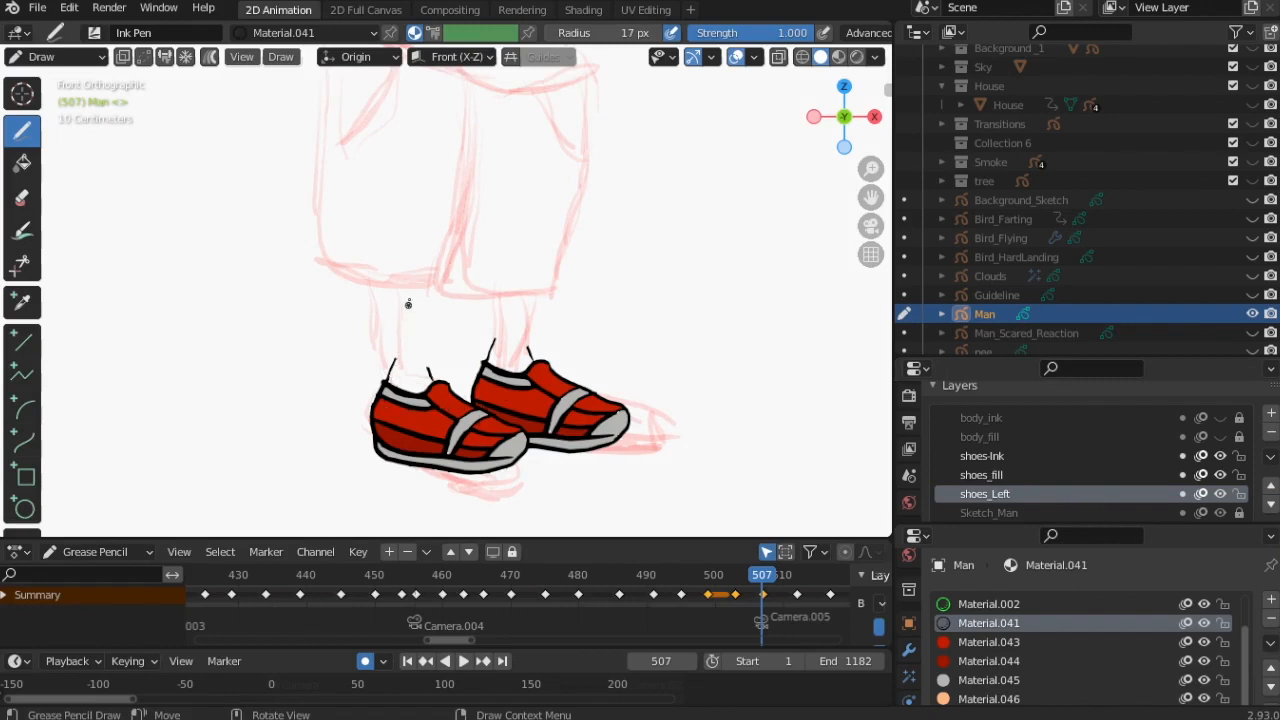
Look through the camera and scrub the timeline to frame 507 to check the shoes against the sketch.
{"action": "scroll", "coordinate": [618, 449], "scroll_direction": "down", "scroll_amount": 5}
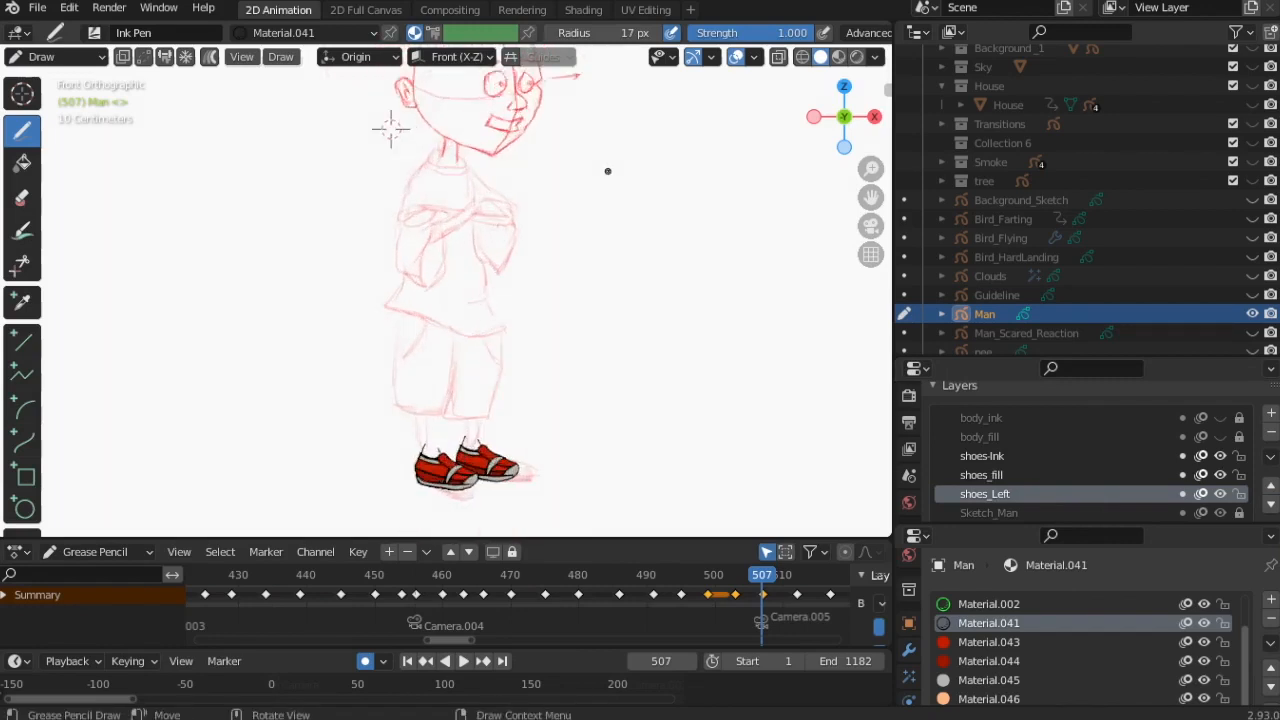
{"action": "scroll", "coordinate": [607, 171], "scroll_direction": "down", "scroll_amount": 1}
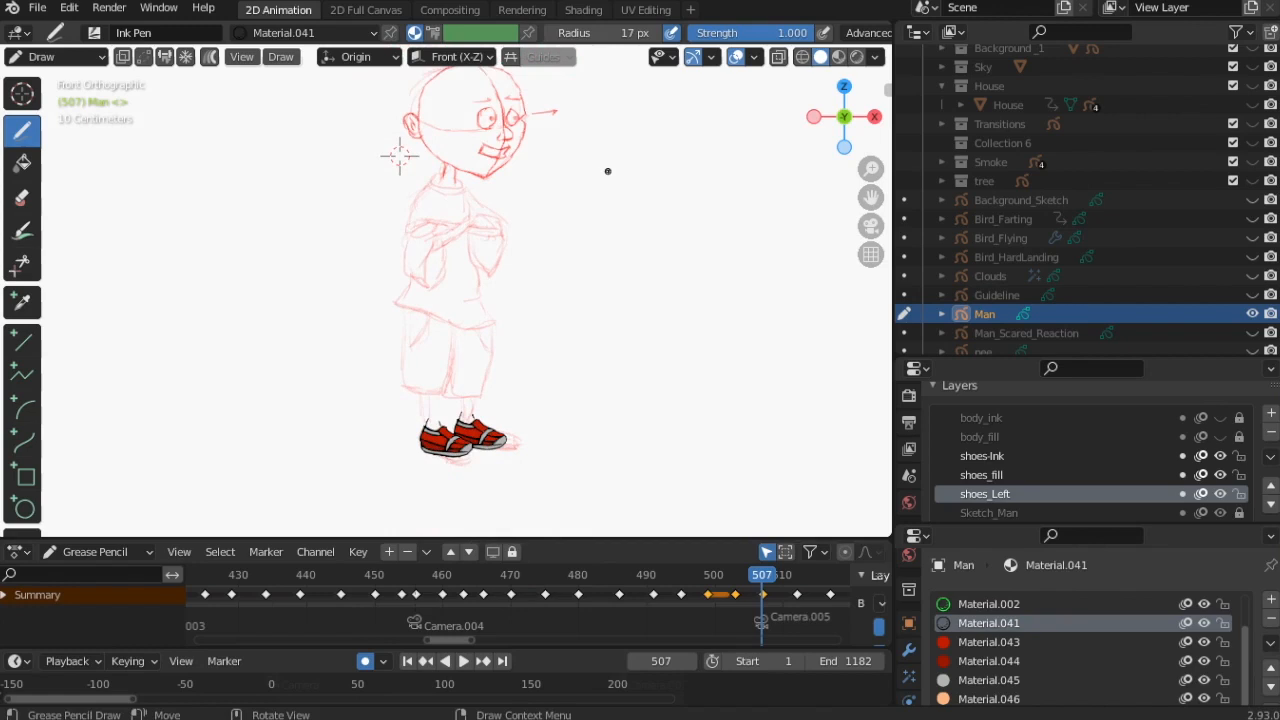
{"action": "left_click_drag", "start_coordinate": [597, 587], "coordinate": [205, 525]}
{"action": "key", "text": "KP_0"}
{"action": "left_click_drag", "start_coordinate": [226, 574], "coordinate": [762, 628]}
Scale both shoes up together by about 1.1 in Edit Mode to fit the sketched feet at frame 507.
{"action": "scroll", "coordinate": [597, 358], "scroll_direction": "up", "scroll_amount": 4}
{"action": "middle_click_drag", "start_coordinate": [594, 365], "coordinate": [357, 74], "text": "shift"}
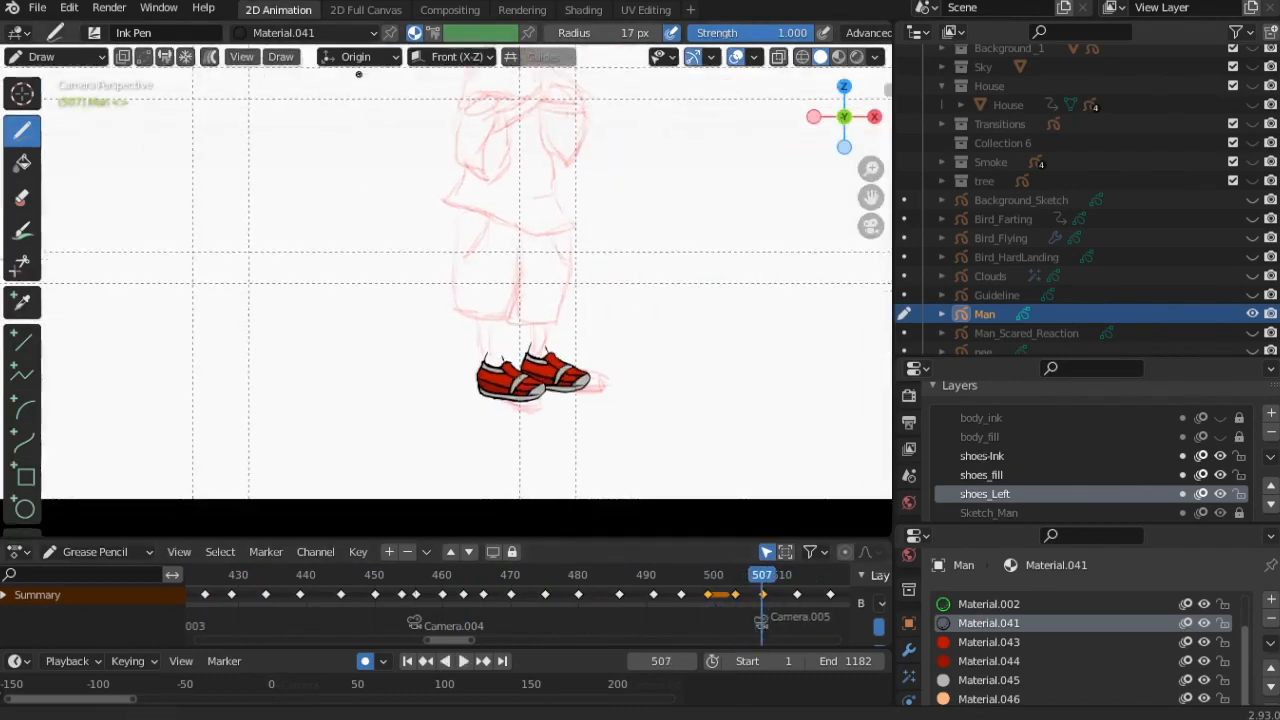
{"action": "scroll", "coordinate": [450, 180], "scroll_direction": "up", "scroll_amount": 2}
{"action": "key", "text": "Tab"}
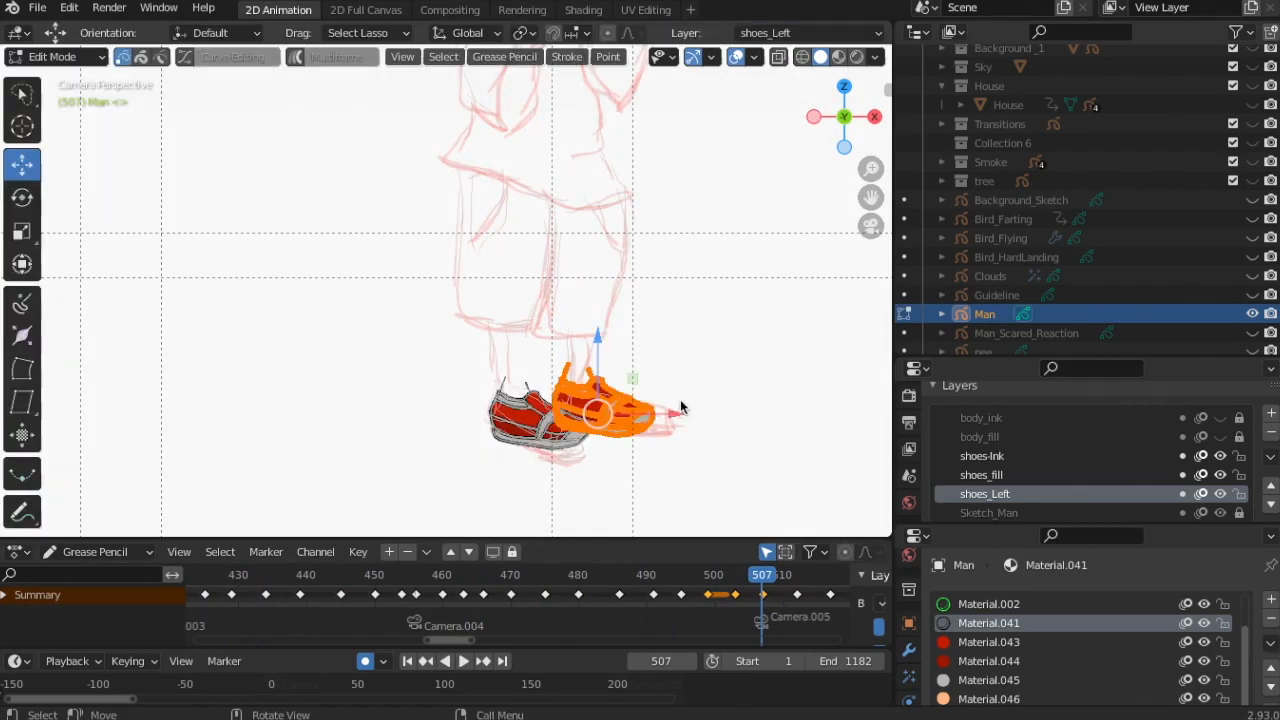
{"action": "key", "text": "a"}
{"action": "key", "text": "s"}
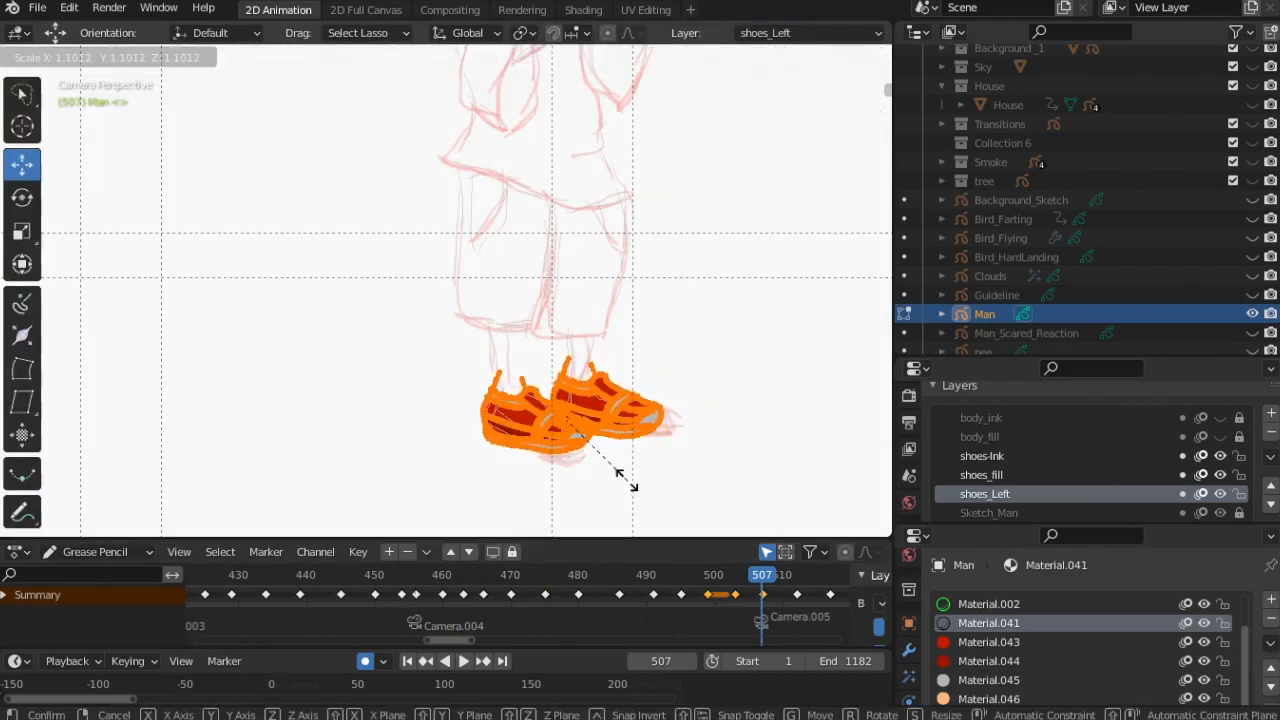
{"action": "left_click", "coordinate": [628, 486]}
{"action": "left_click", "coordinate": [707, 408]}
{"action": "scroll", "coordinate": [600, 395], "scroll_direction": "down", "scroll_amount": 4}
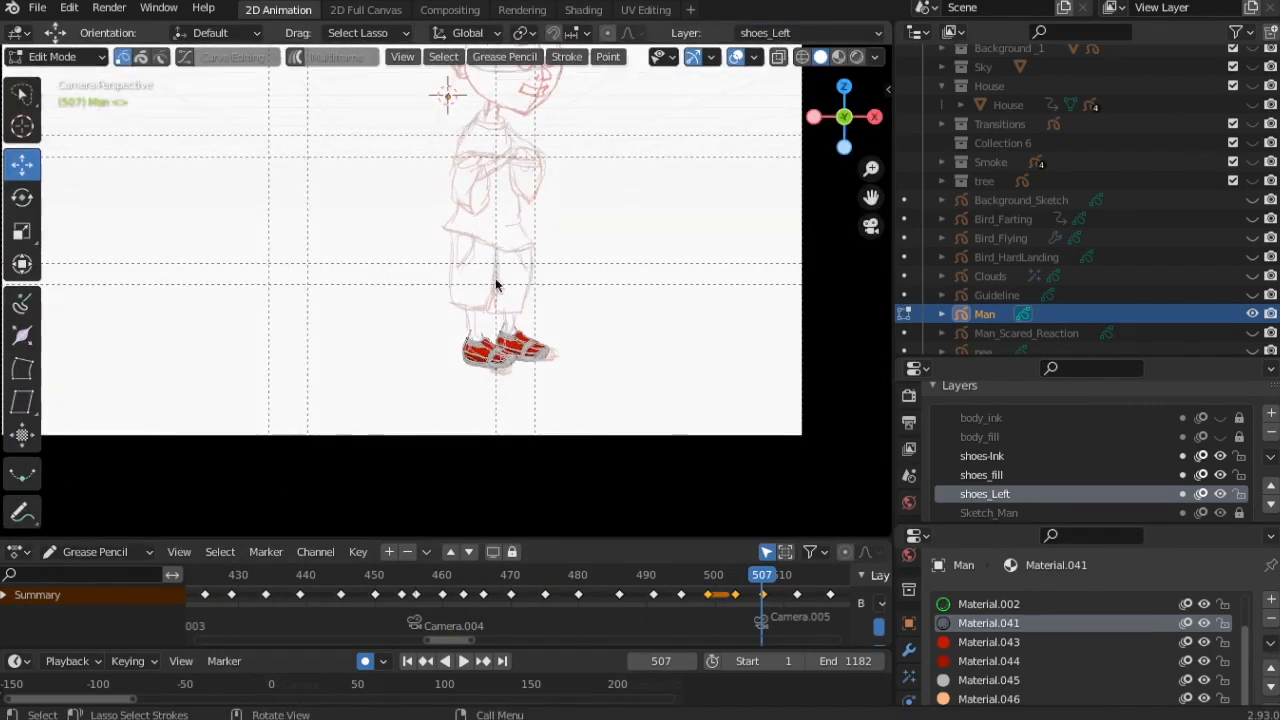
Return to Draw mode, check the enlarged shoes in the camera view up to frame 508, and save the file.
{"action": "left_click", "coordinate": [55, 56]}
{"action": "left_click", "coordinate": [46, 141]}
{"action": "key", "text": "KP_0"}
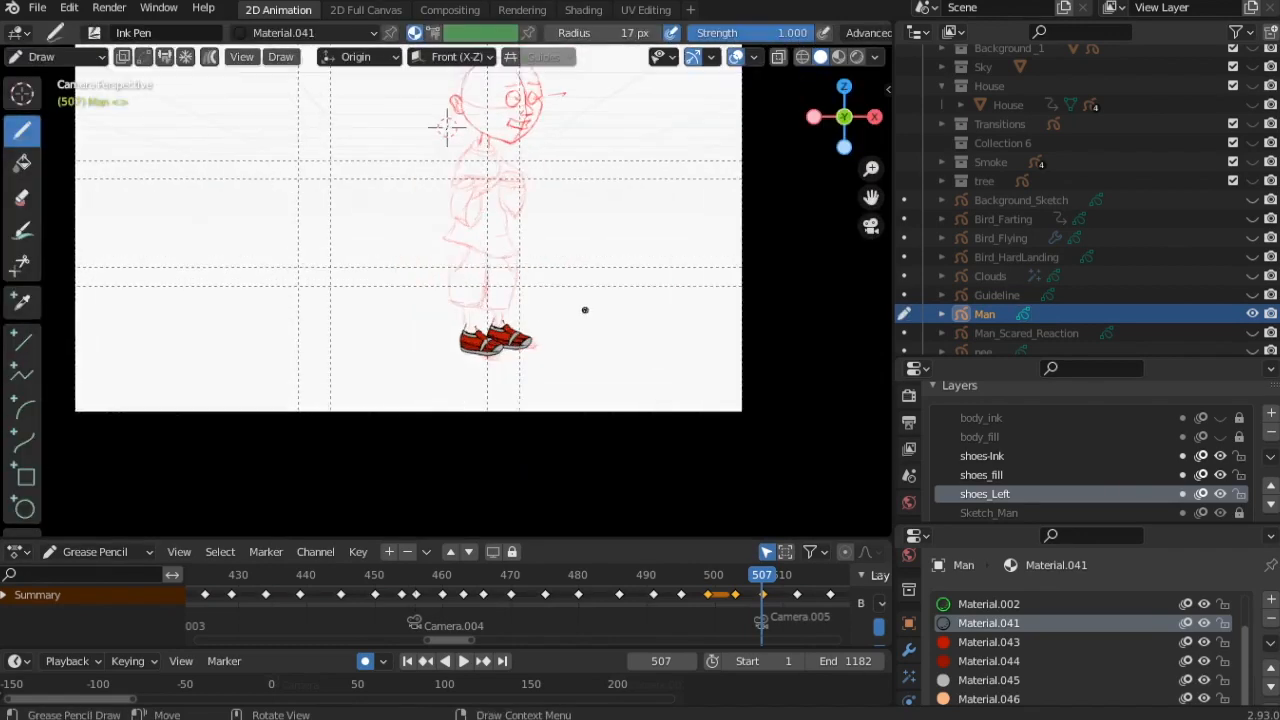
{"action": "scroll", "coordinate": [600, 400], "scroll_direction": "up", "scroll_amount": 2}
{"action": "scroll", "coordinate": [608, 430], "scroll_direction": "up", "scroll_amount": 1}
{"action": "mouse_move", "coordinate": [769, 580]}
{"action": "left_mouse_down"}
{"action": "mouse_move", "coordinate": [657, 582]}
{"action": "mouse_move", "coordinate": [767, 572]}
{"action": "left_mouse_up"}
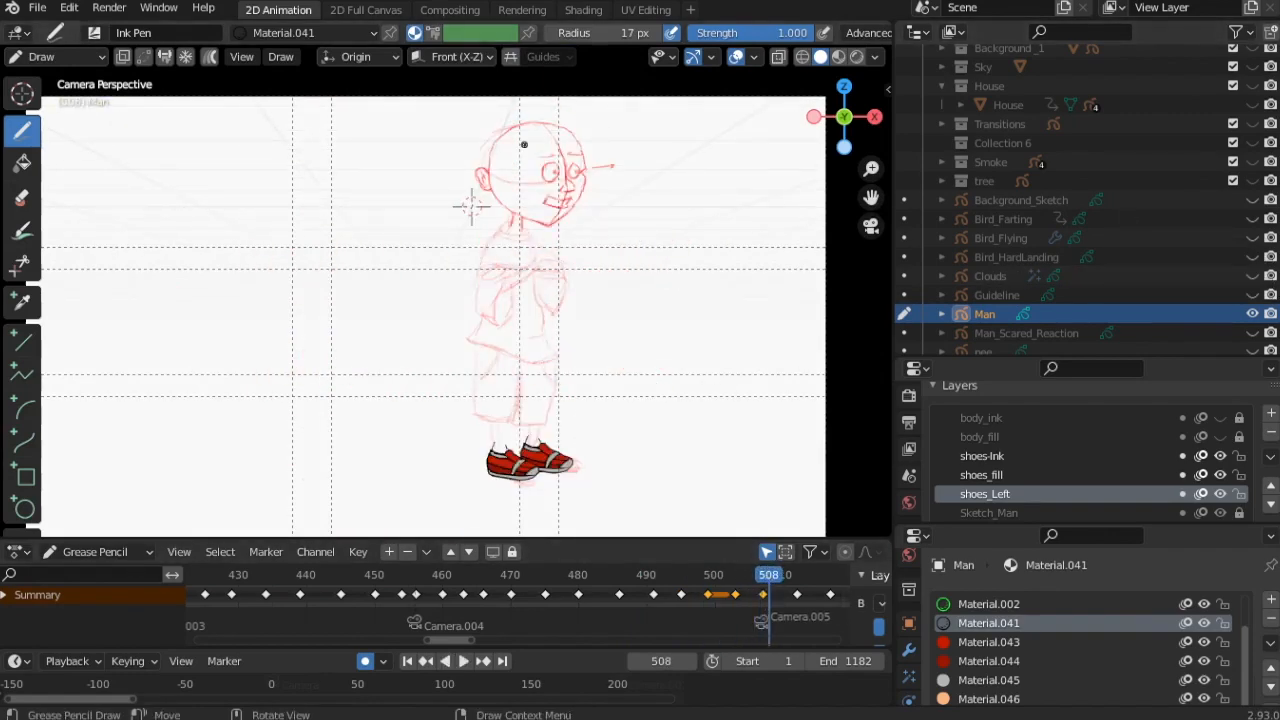
{"action": "left_click", "coordinate": [47, 12]}
{"action": "left_click", "coordinate": [57, 131]}
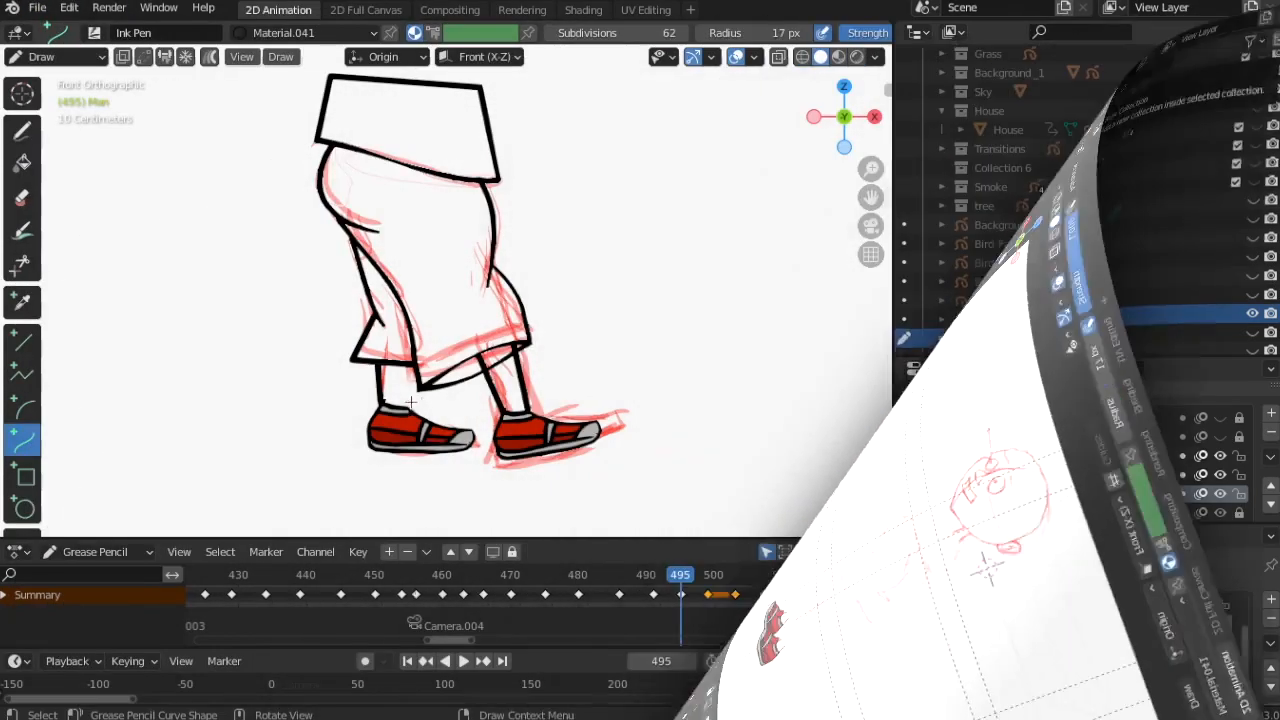
Ink the front line of the rear leg between the trouser hem and the shoe at frame 495.
{"action": "left_click_drag", "start_coordinate": [411, 367], "coordinate": [411, 367]}
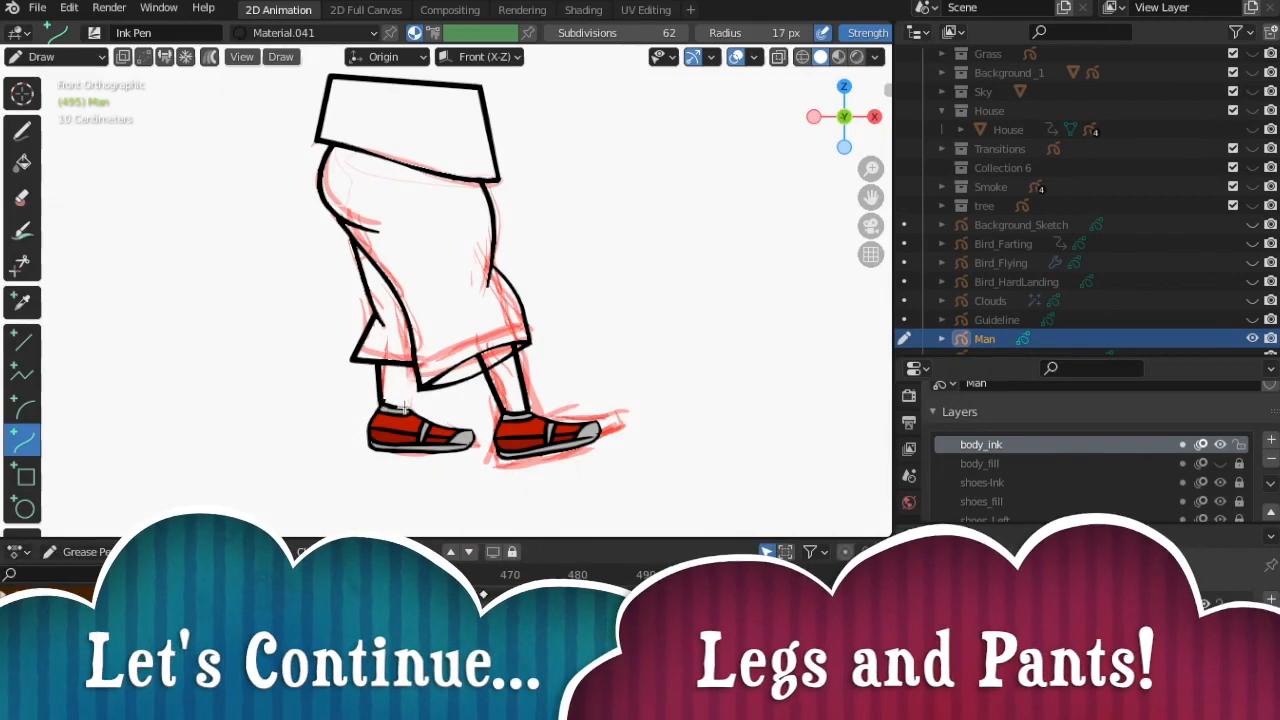
{"action": "left_click_drag", "start_coordinate": [412, 366], "coordinate": [411, 362]}
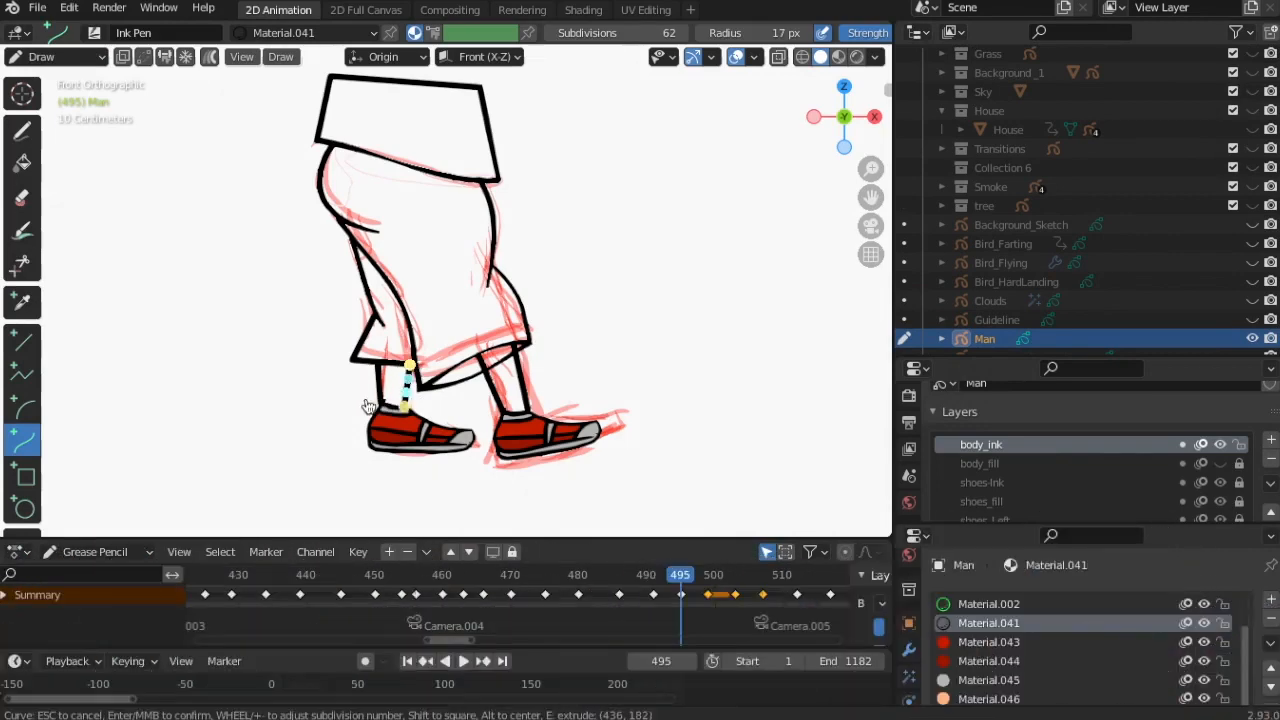
{"action": "key", "text": "Return"}
Unlock the shoes-Ink layer at frame 499 and erase the stray ankle strokes above both shoes.
{"action": "key", "text": "Right"}
{"action": "key", "text": "Right"}
{"action": "key", "text": "Right"}
{"action": "key", "text": "Right"}
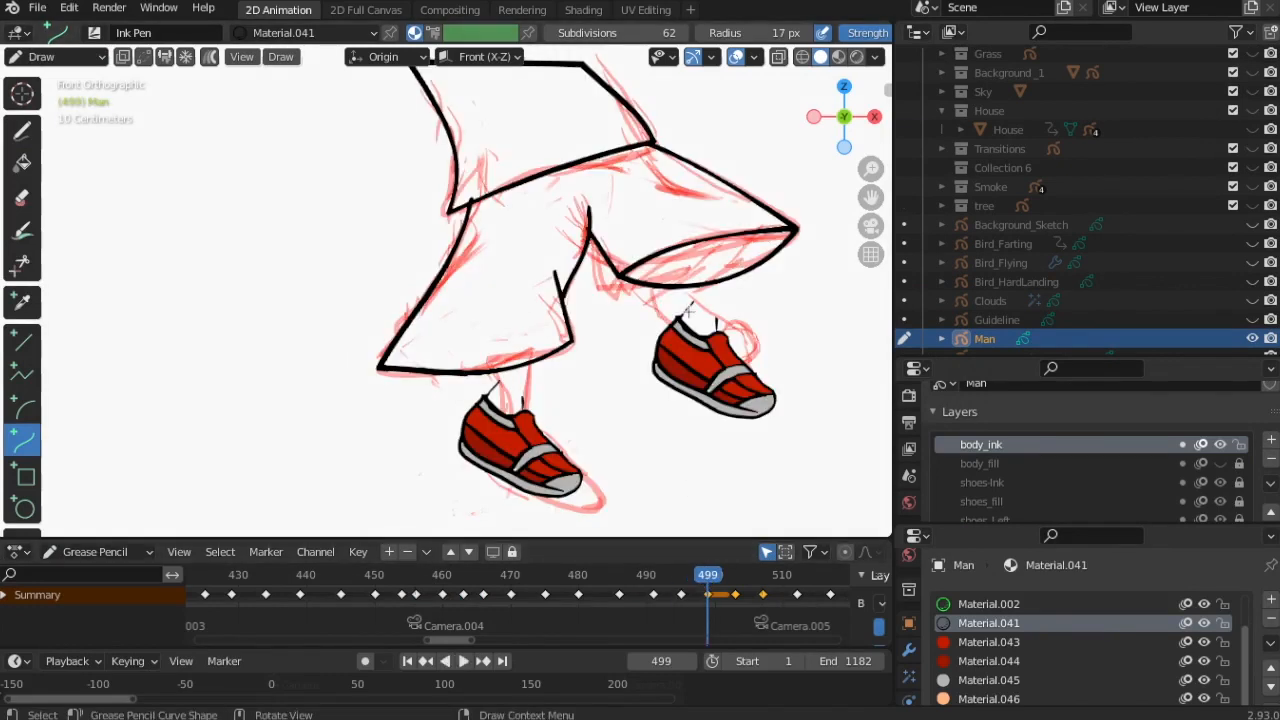
{"action": "left_click", "coordinate": [24, 198]}
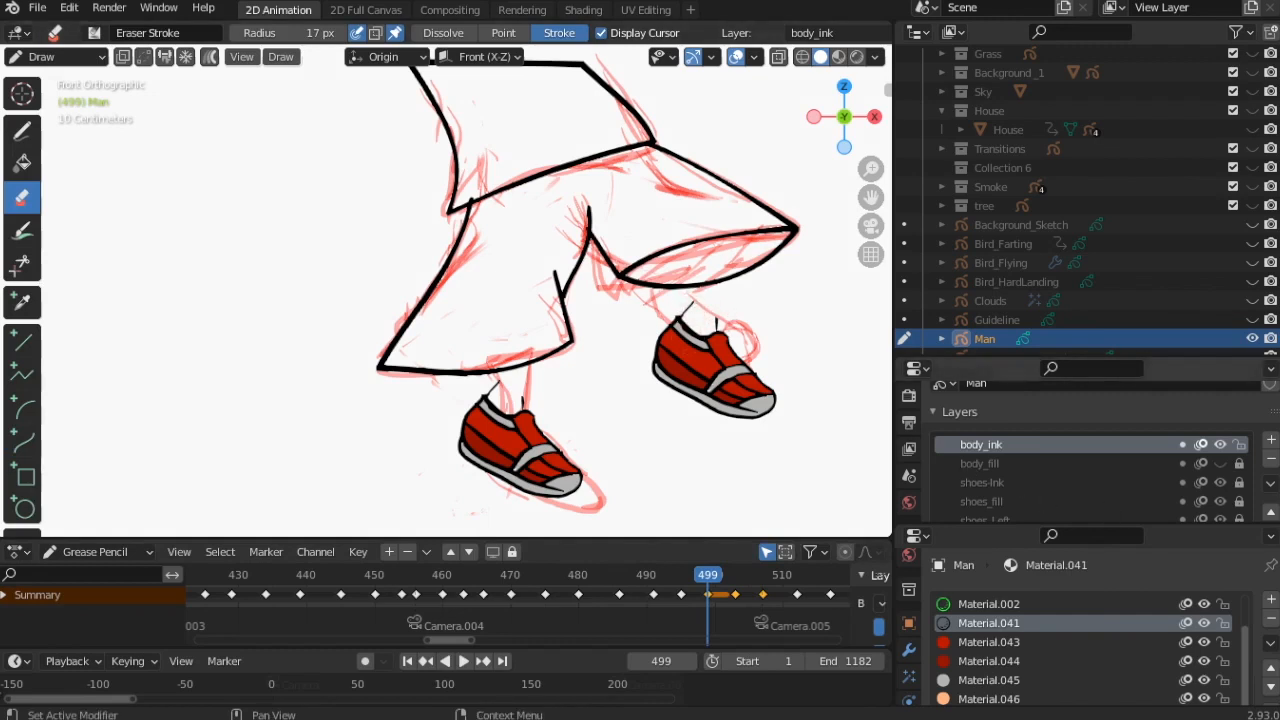
{"action": "scroll", "coordinate": [1045, 428], "scroll_direction": "down", "scroll_amount": 3}
{"action": "left_click", "coordinate": [1239, 418]}
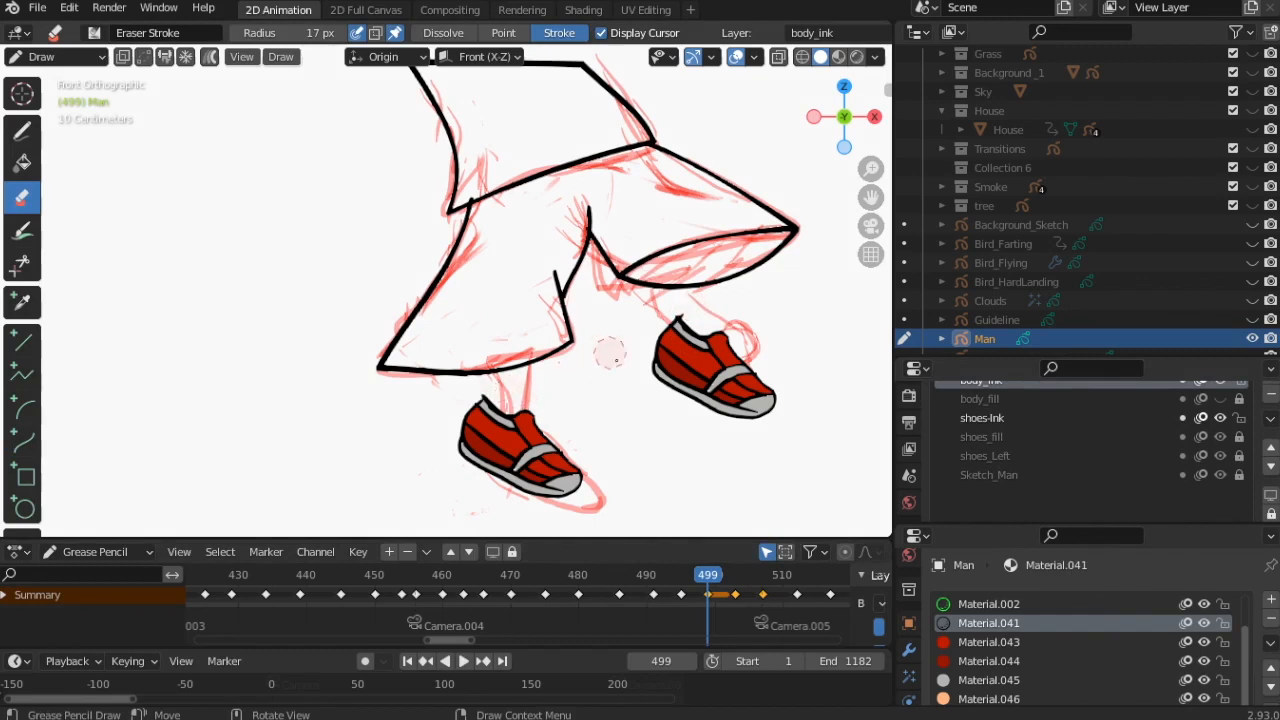
{"action": "scroll", "coordinate": [1240, 425], "scroll_direction": "up", "scroll_amount": 5}
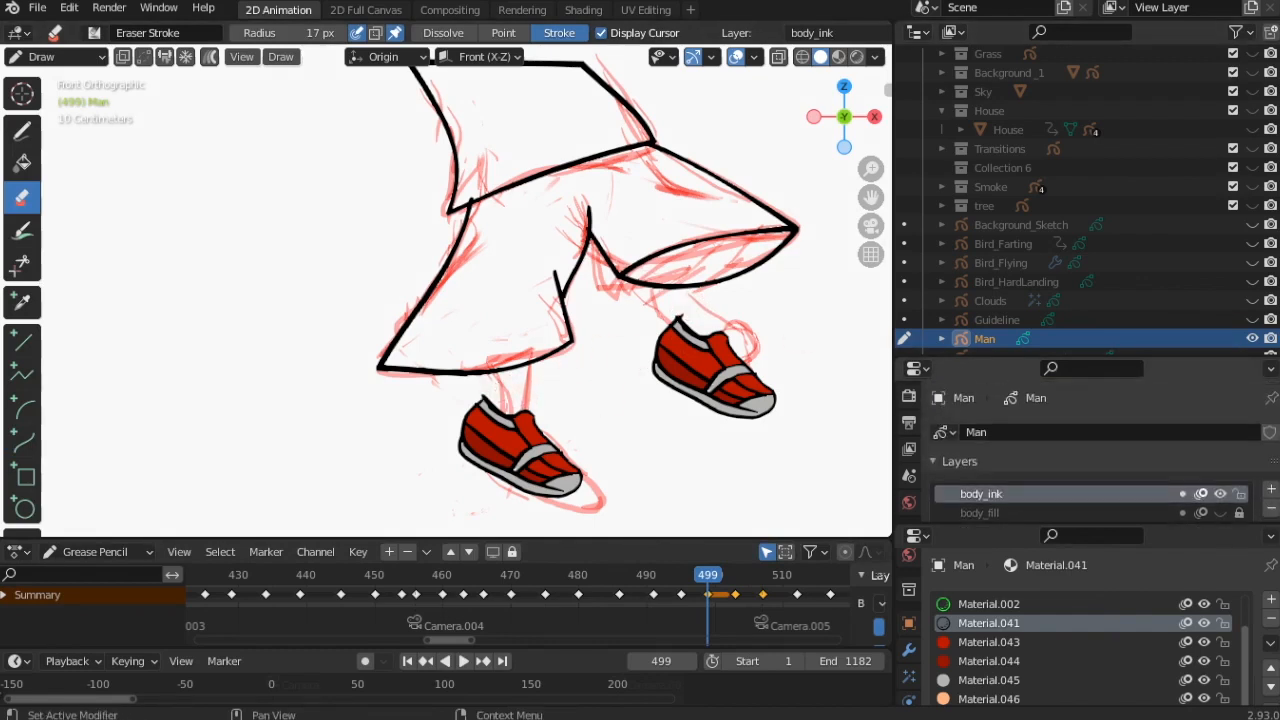
Ink both legs on body_ink at frame 499 with curves running between each shoe's ankle and the trouser hem.
{"action": "left_click", "coordinate": [28, 443]}
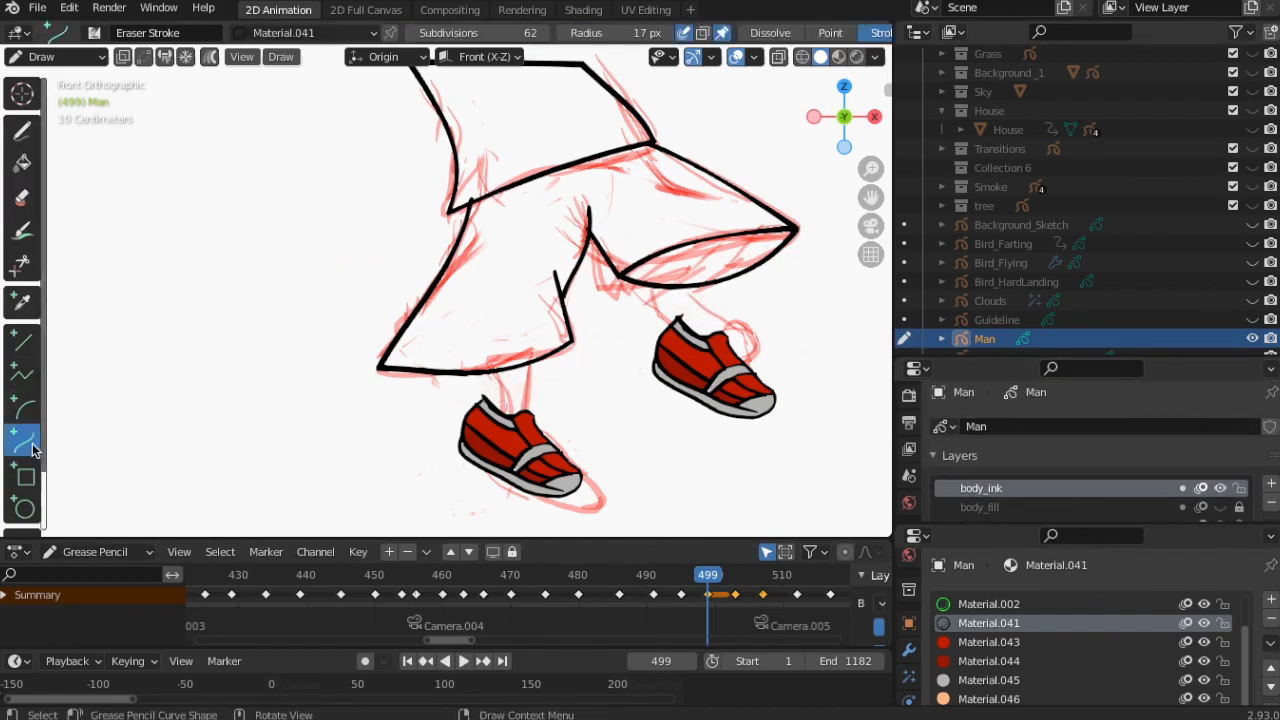
{"action": "mouse_move", "coordinate": [484, 399]}
{"action": "left_mouse_down"}
{"action": "mouse_move", "coordinate": [484, 374]}
{"action": "mouse_move", "coordinate": [517, 406]}
{"action": "left_mouse_up"}
{"action": "middle_click", "coordinate": [483, 372]}
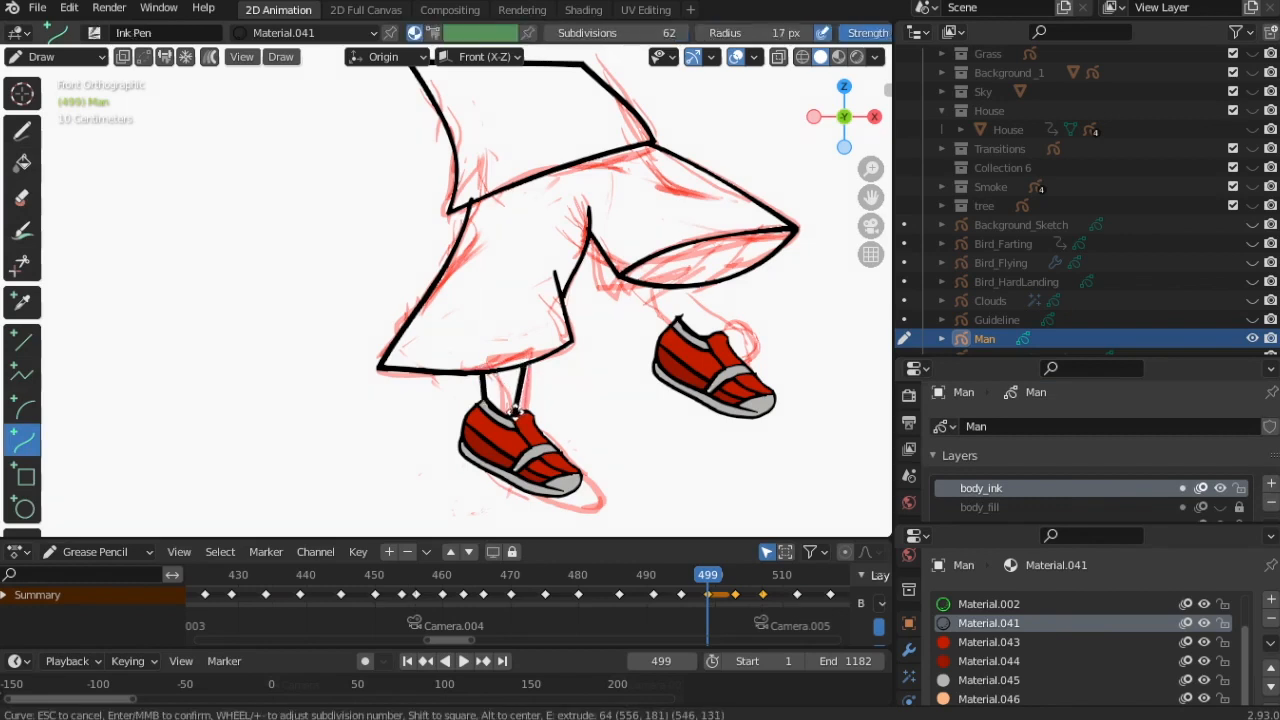
{"action": "middle_click", "coordinate": [560, 392]}
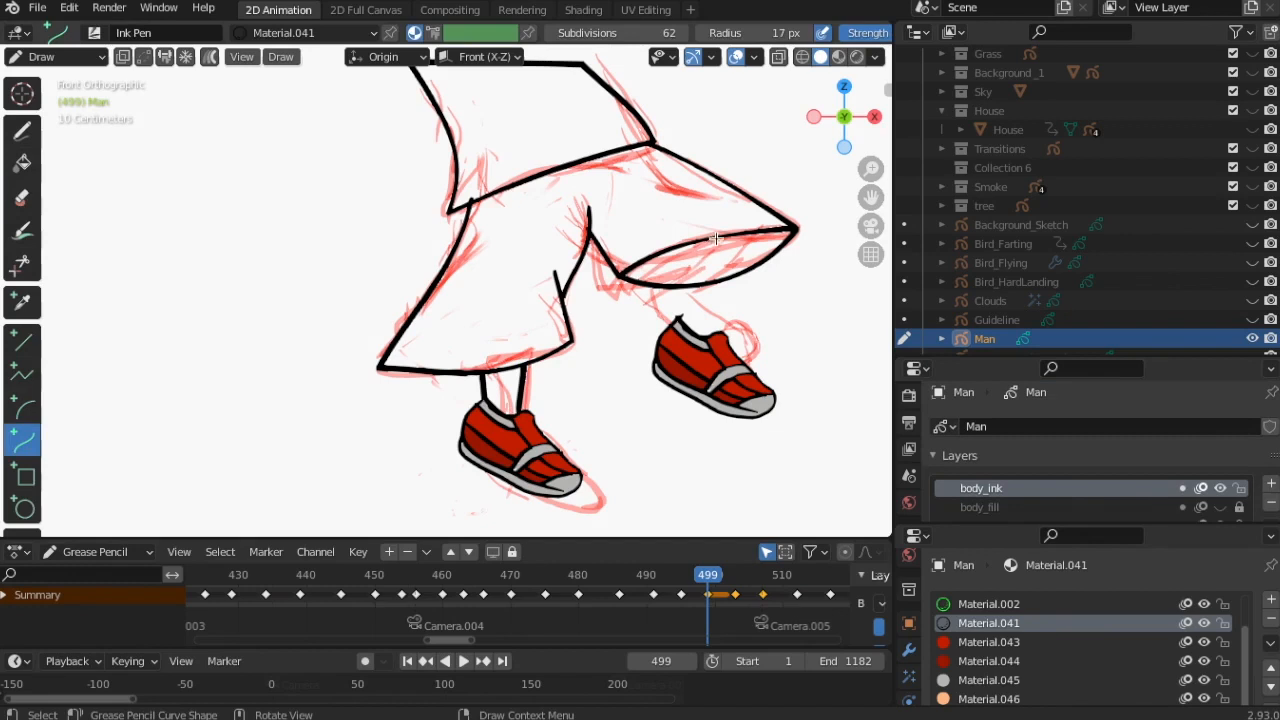
{"action": "mouse_move", "coordinate": [683, 317]}
{"action": "left_mouse_down"}
{"action": "mouse_move", "coordinate": [711, 240]}
{"action": "mouse_move", "coordinate": [706, 336]}
{"action": "left_mouse_up"}
{"action": "middle_click", "coordinate": [712, 312]}
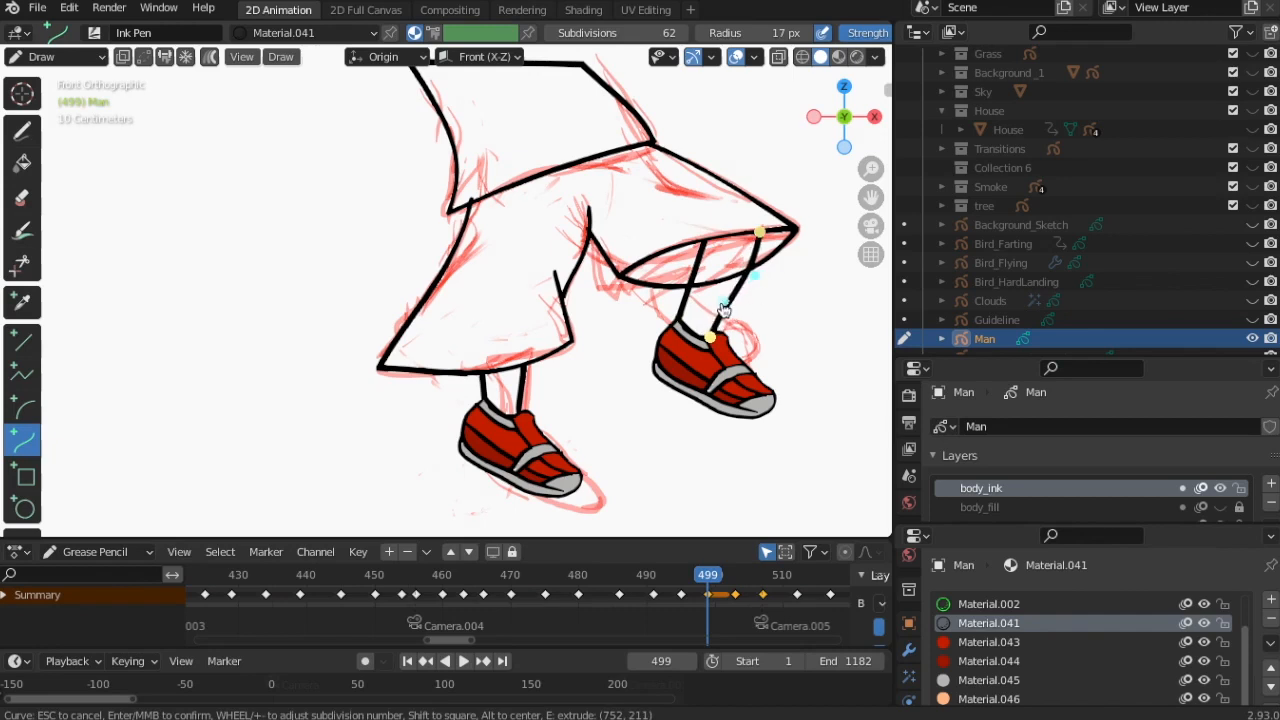
{"action": "middle_click", "coordinate": [675, 350]}
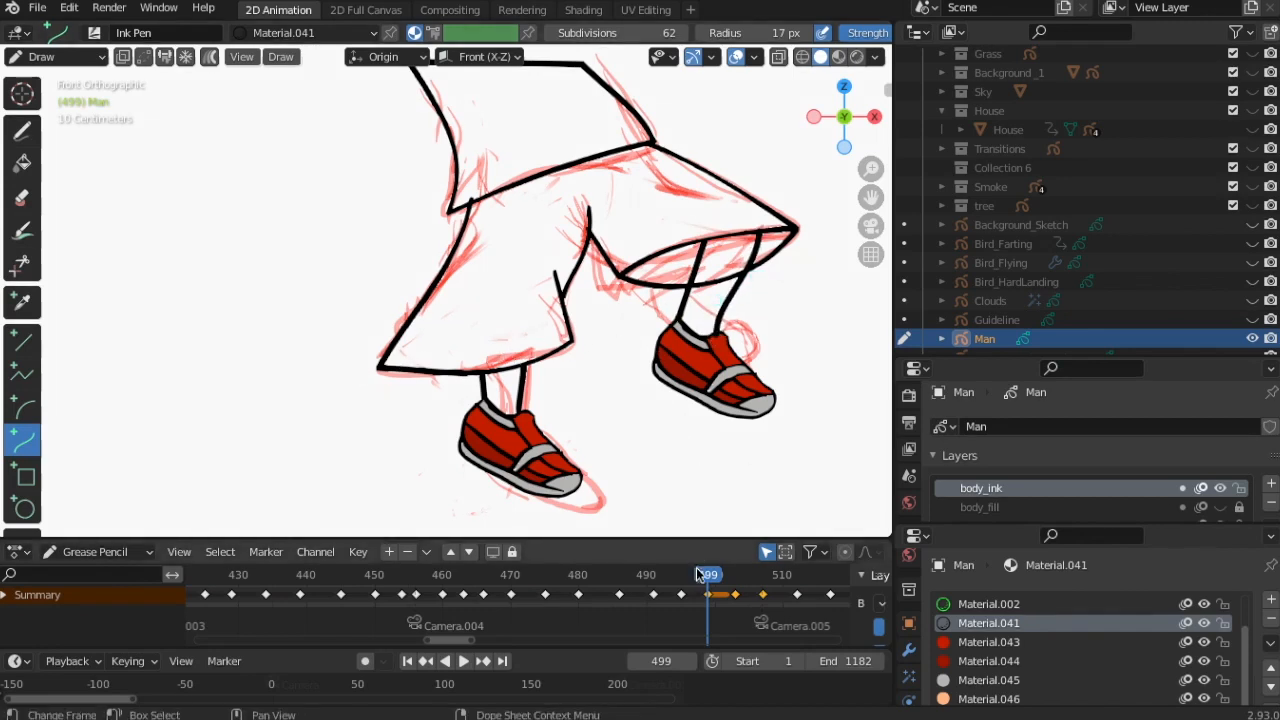
Unlock shoes-Ink at frame 503 and erase the stray ankle strokes above both shoes.
{"action": "left_click_drag", "start_coordinate": [711, 577], "coordinate": [736, 577]}
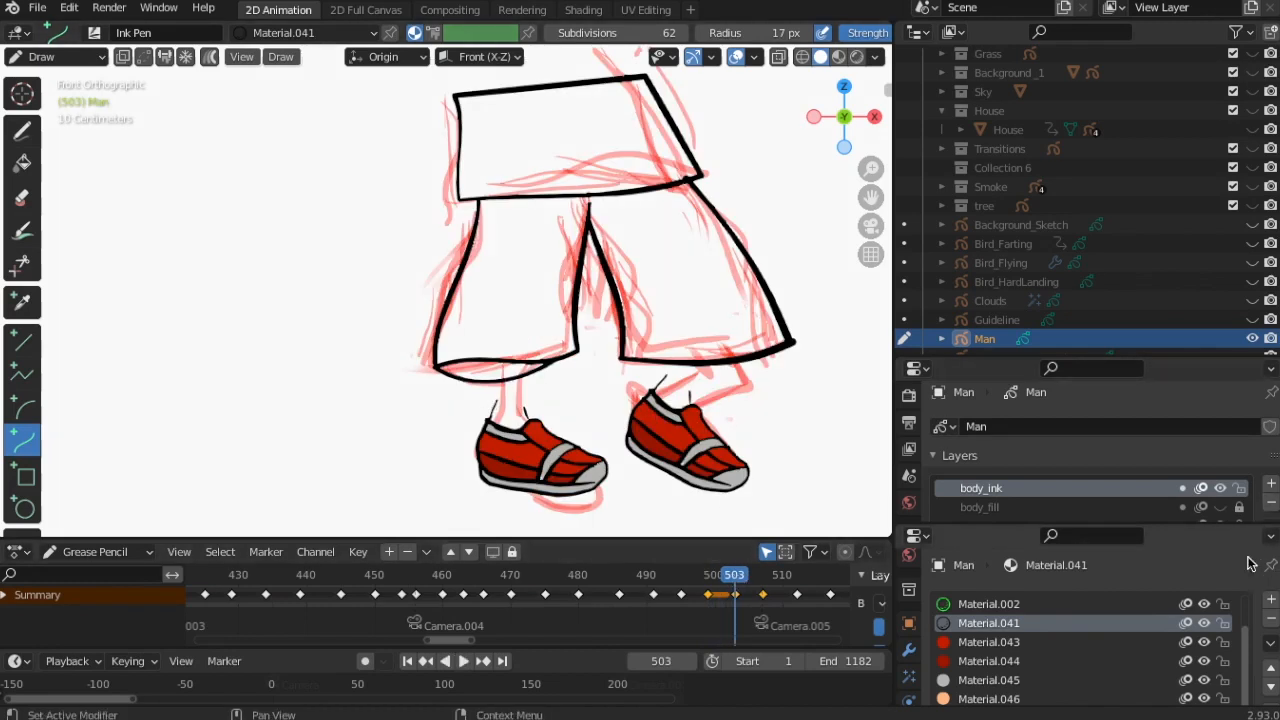
{"action": "scroll", "coordinate": [1162, 440], "scroll_direction": "down", "scroll_amount": 3}
{"action": "left_click", "coordinate": [1239, 424]}
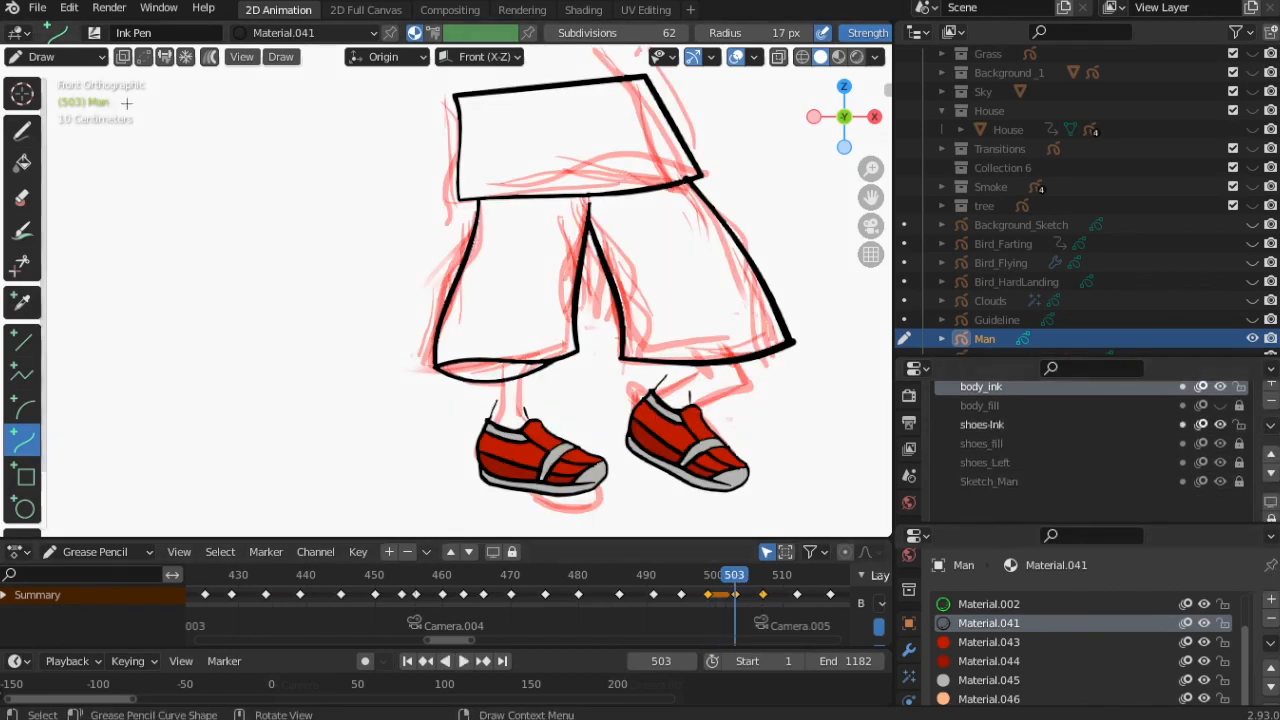
{"action": "left_click", "coordinate": [22, 197]}
{"action": "left_click_drag", "start_coordinate": [662, 378], "coordinate": [690, 395]}
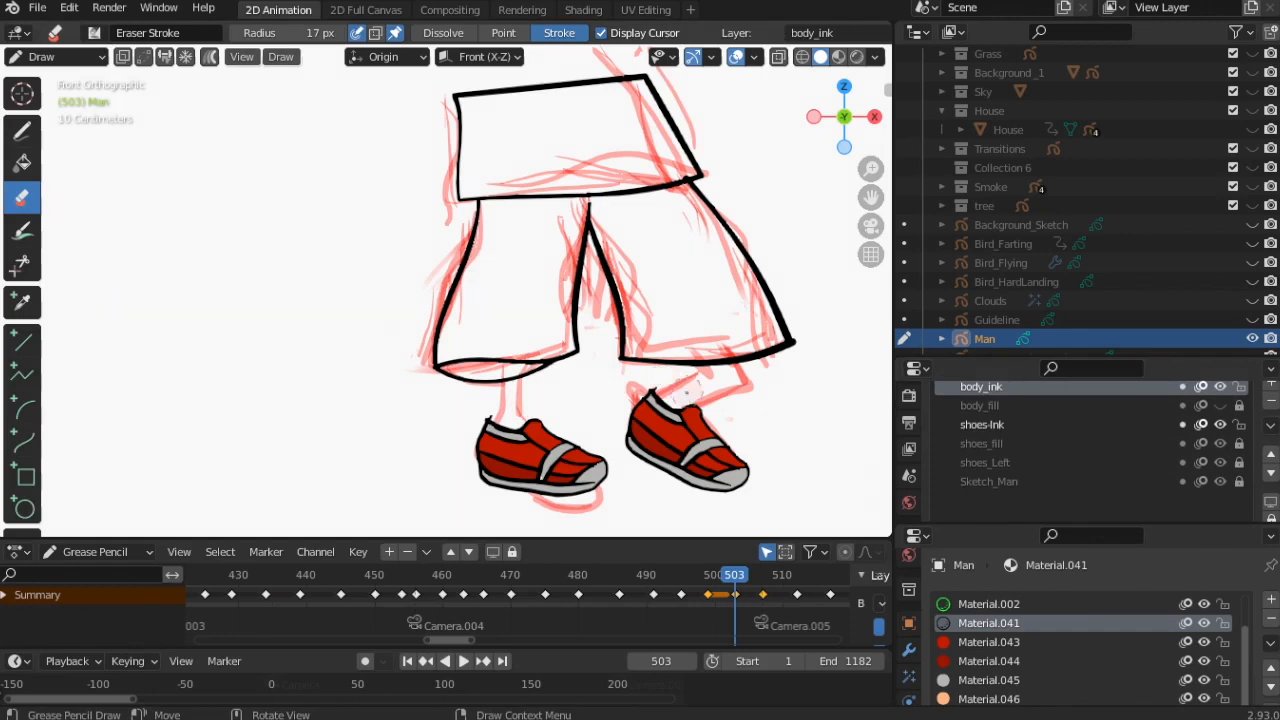
{"action": "left_click", "coordinate": [22, 131]}
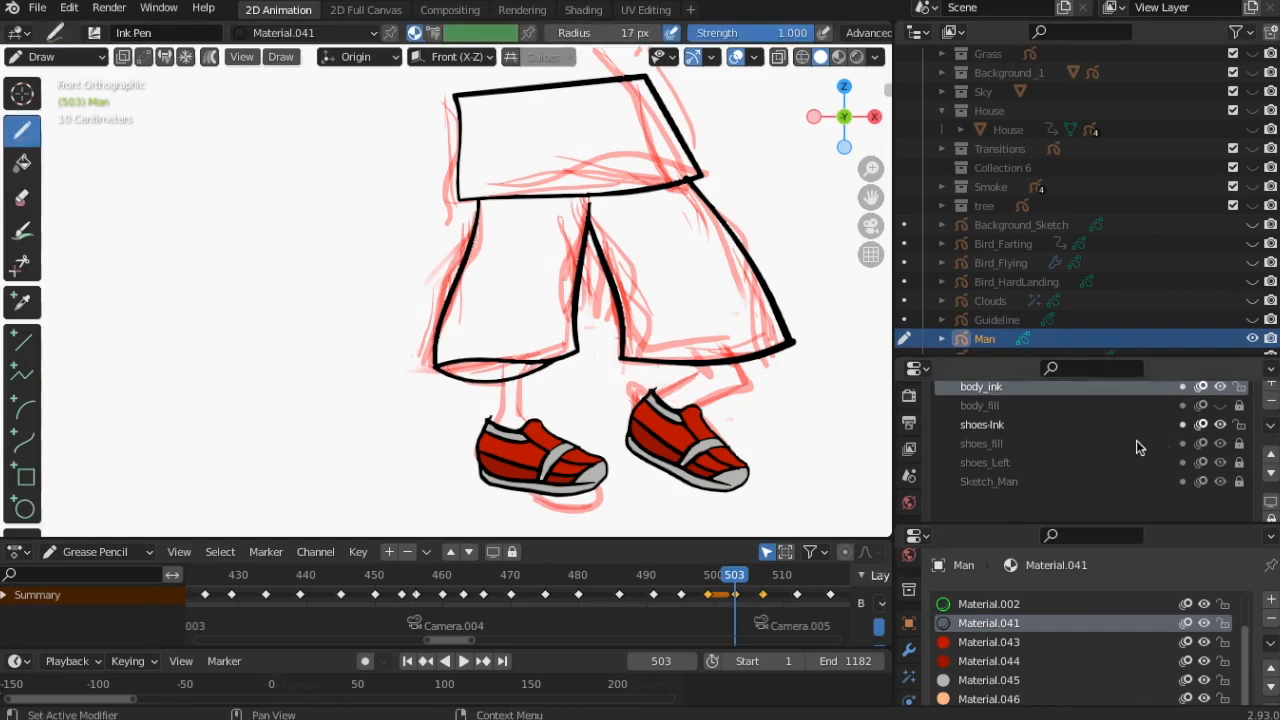
{"action": "scroll", "coordinate": [1239, 443], "scroll_direction": "up", "scroll_amount": 3}
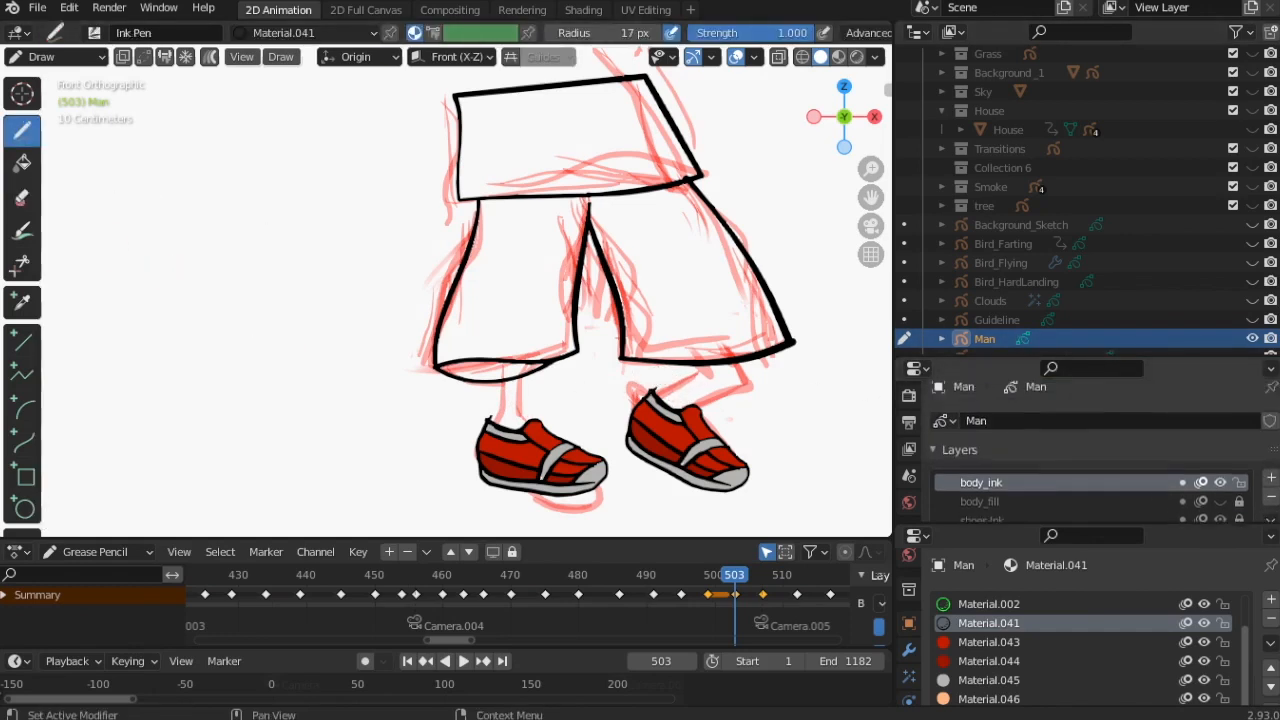
Ink the front and back lines of both legs from the shoes up to the trouser hems at frame 503.
{"action": "left_click", "coordinate": [22, 439]}
{"action": "left_click_drag", "start_coordinate": [491, 420], "coordinate": [497, 362]}
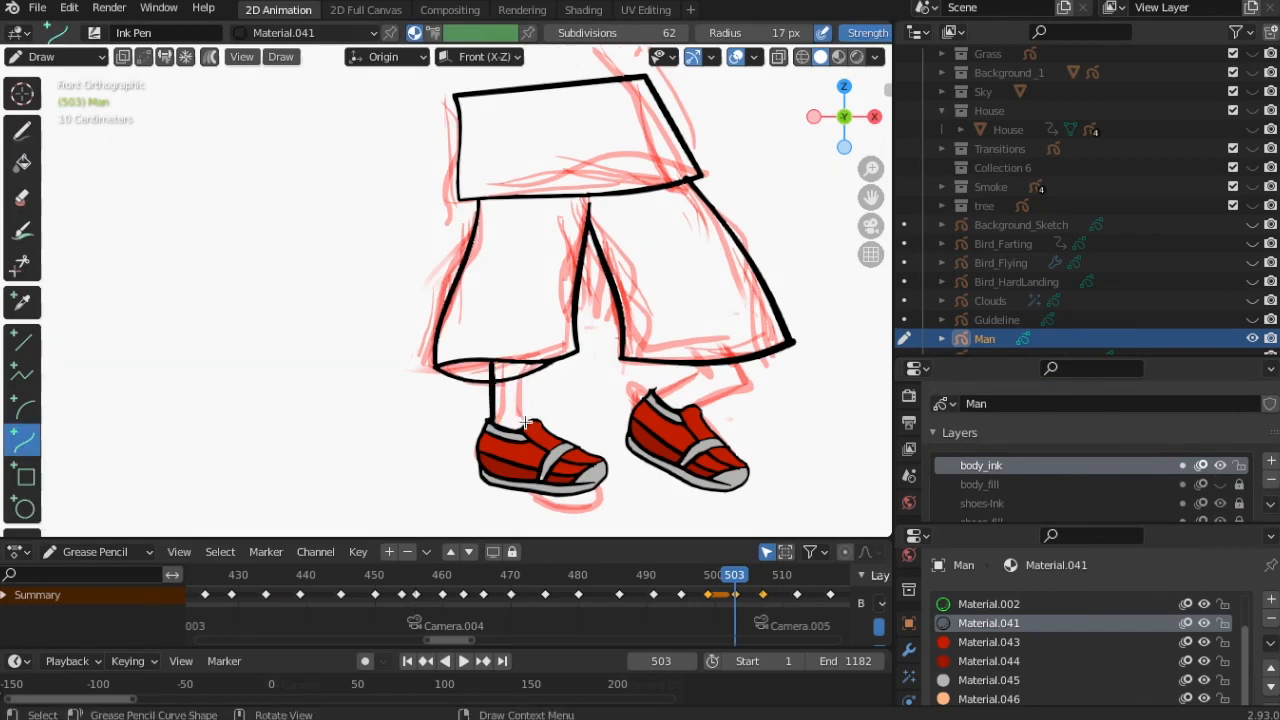
{"action": "left_click_drag", "start_coordinate": [525, 420], "coordinate": [534, 364]}
{"action": "key", "text": "Return"}
{"action": "mouse_move", "coordinate": [660, 385]}
{"action": "left_mouse_down"}
{"action": "mouse_move", "coordinate": [703, 368]}
{"action": "mouse_move", "coordinate": [667, 364]}
{"action": "mouse_move", "coordinate": [720, 368]}
{"action": "left_mouse_up"}
{"action": "key", "text": "Escape"}
{"action": "key", "text": "Return"}
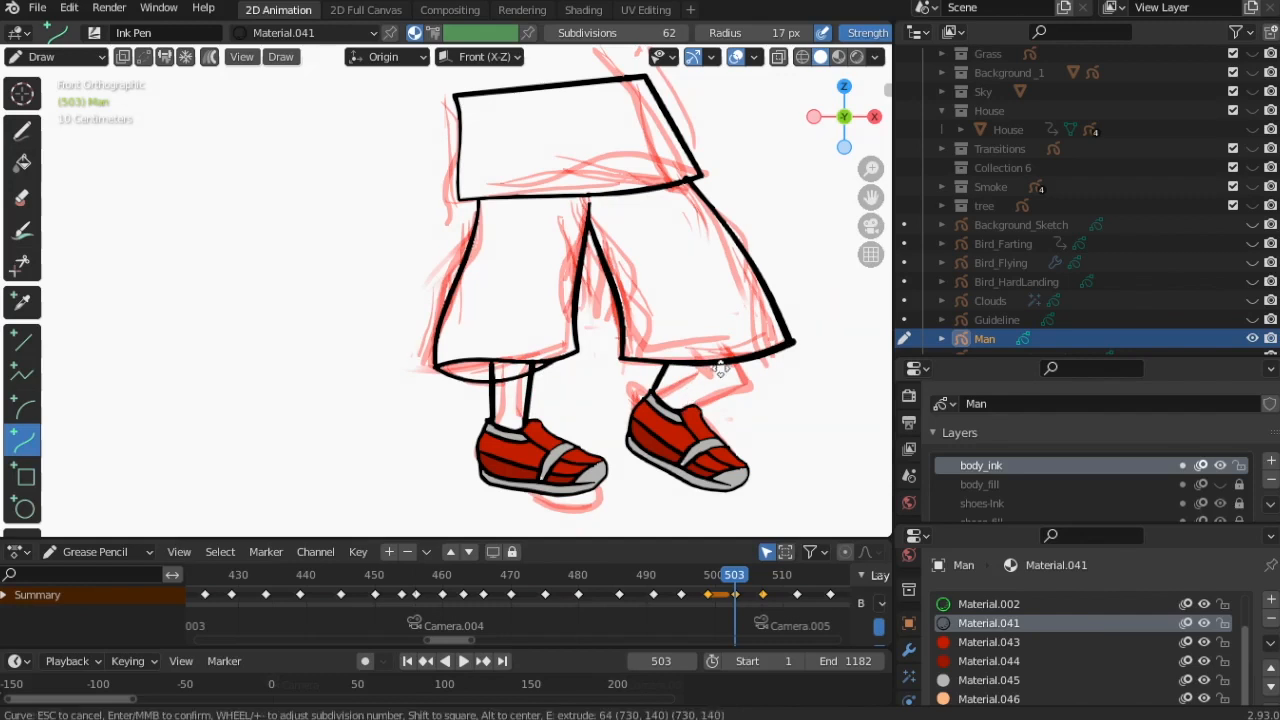
{"action": "key", "text": "Return"}
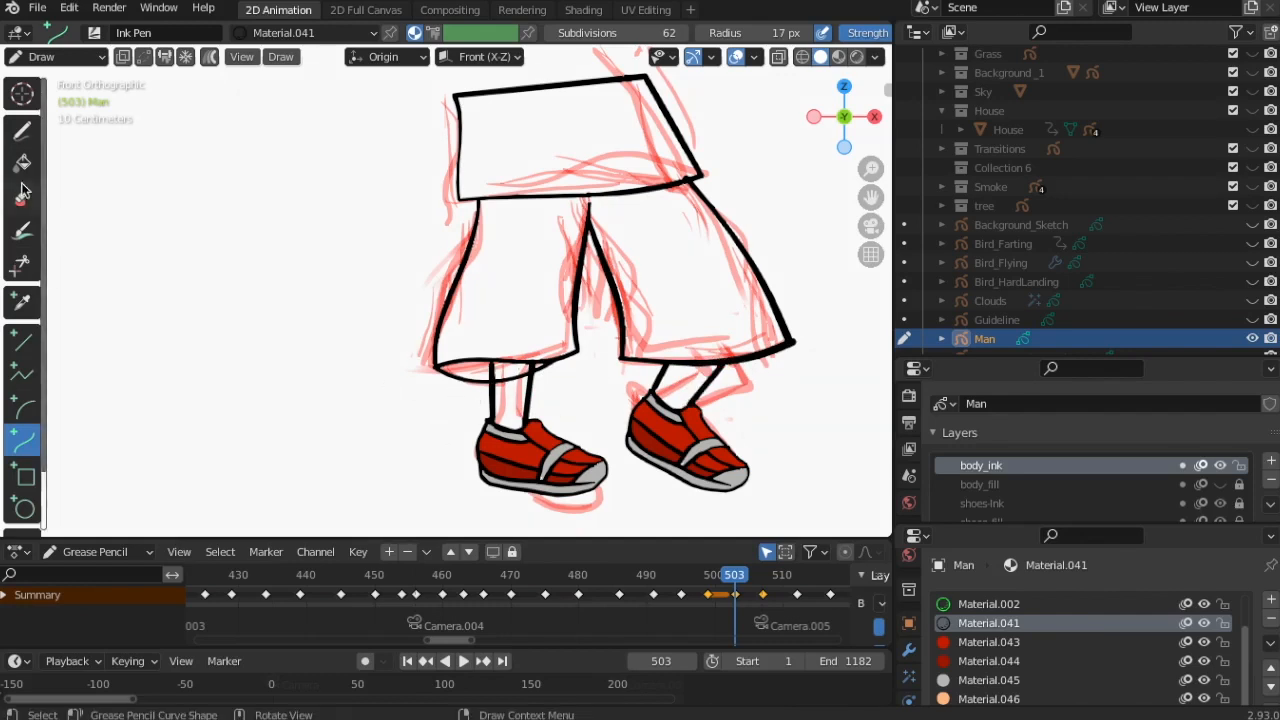
Remove the rear leg's back line at frame 503 and redraw it slightly further back, from shoe to hem.
{"action": "left_click", "coordinate": [22, 130]}
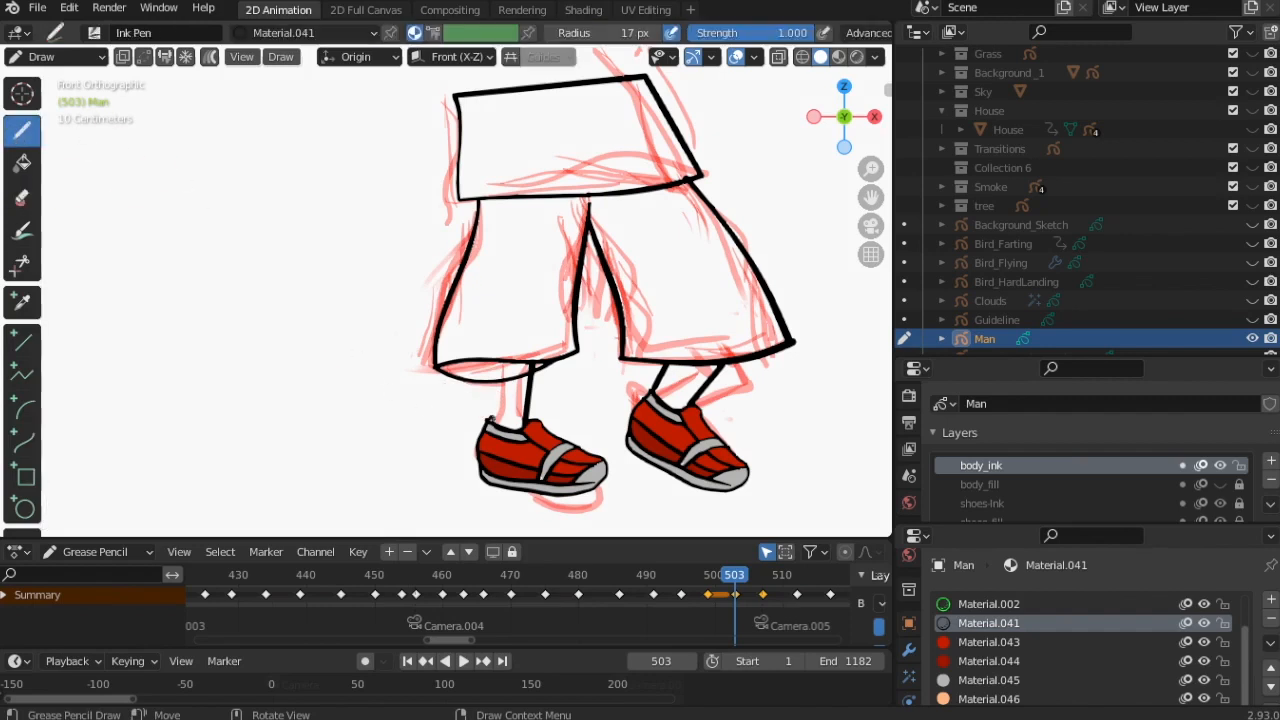
{"action": "key", "text": "ctrl+z"}
{"action": "left_click", "coordinate": [22, 441]}
{"action": "left_click_drag", "start_coordinate": [486, 421], "coordinate": [495, 391]}
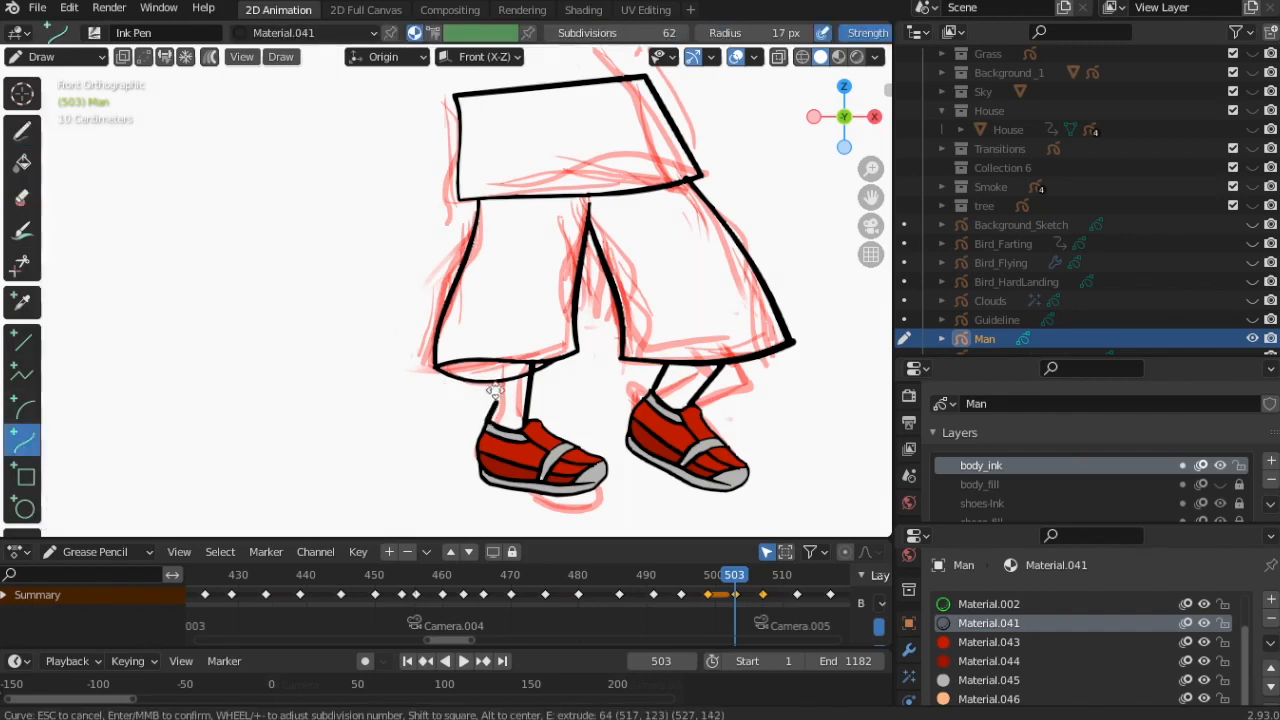
{"action": "key", "text": "Return"}
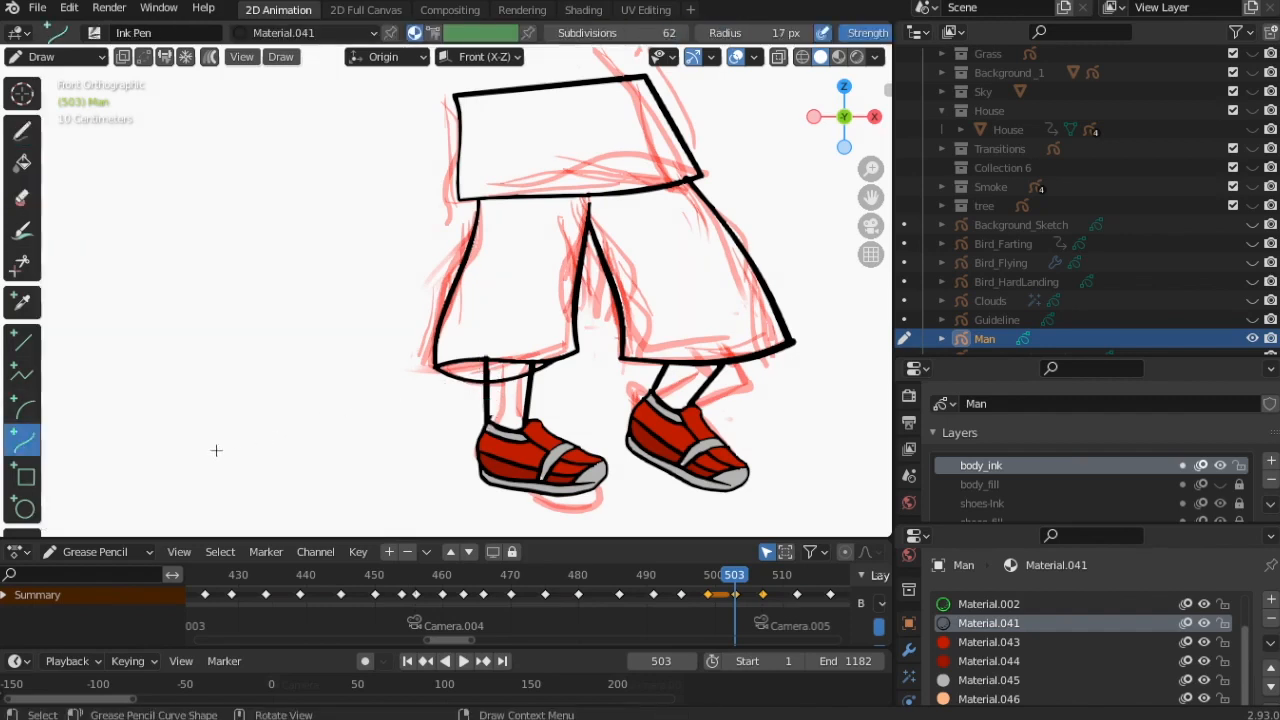
Make the body_fill layer visible and hide the Sketch_Man layer at frame 503.
{"action": "mouse_move", "coordinate": [756, 577]}
{"action": "left_mouse_down"}
{"action": "mouse_move", "coordinate": [674, 560]}
{"action": "mouse_move", "coordinate": [722, 562]}
{"action": "mouse_move", "coordinate": [557, 565]}
{"action": "mouse_move", "coordinate": [734, 565]}
{"action": "left_mouse_up"}
{"action": "left_click", "coordinate": [1227, 488]}
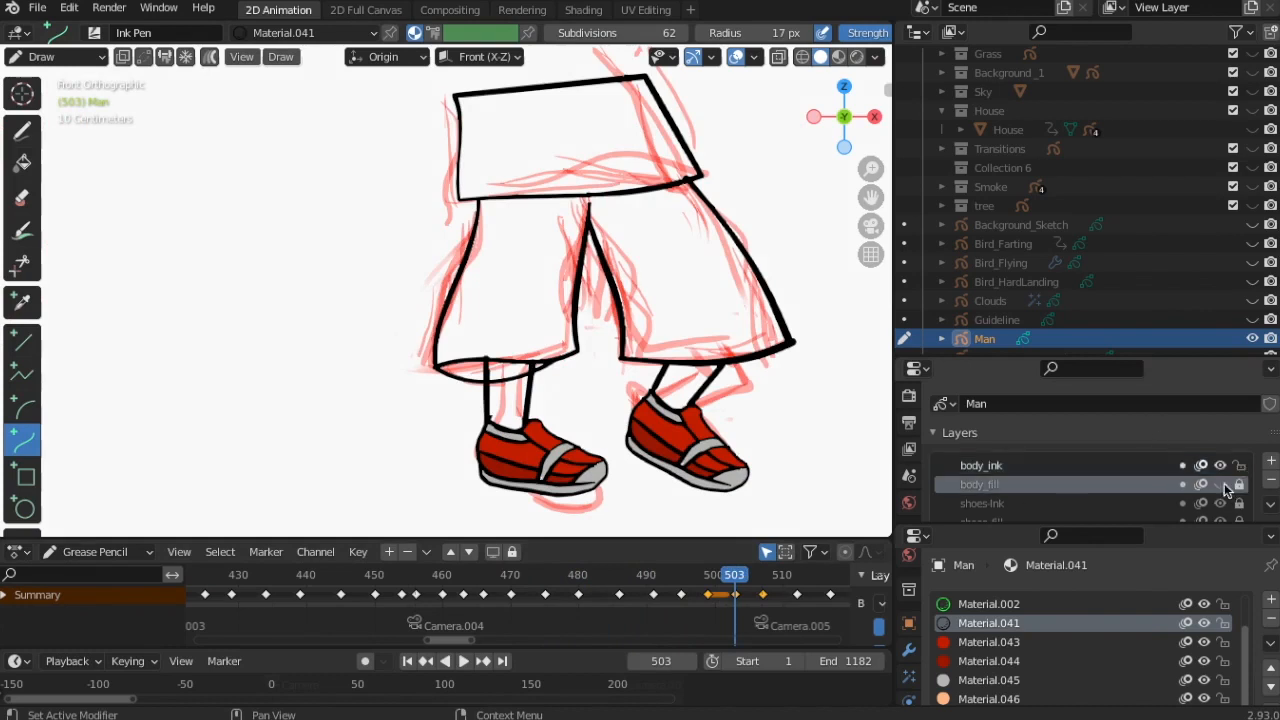
{"action": "left_click", "coordinate": [1221, 485]}
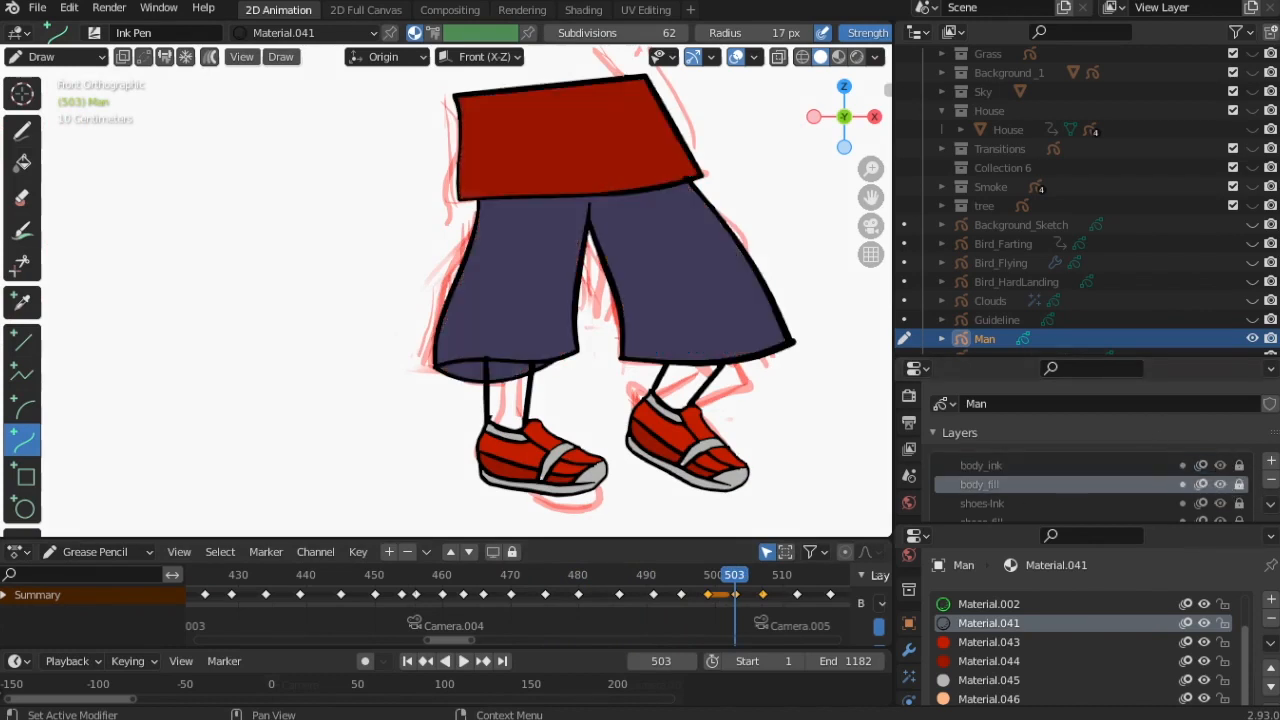
{"action": "scroll", "coordinate": [1277, 432], "scroll_direction": "down", "scroll_amount": 5}
{"action": "scroll", "coordinate": [1277, 432], "scroll_direction": "up", "scroll_amount": 2}
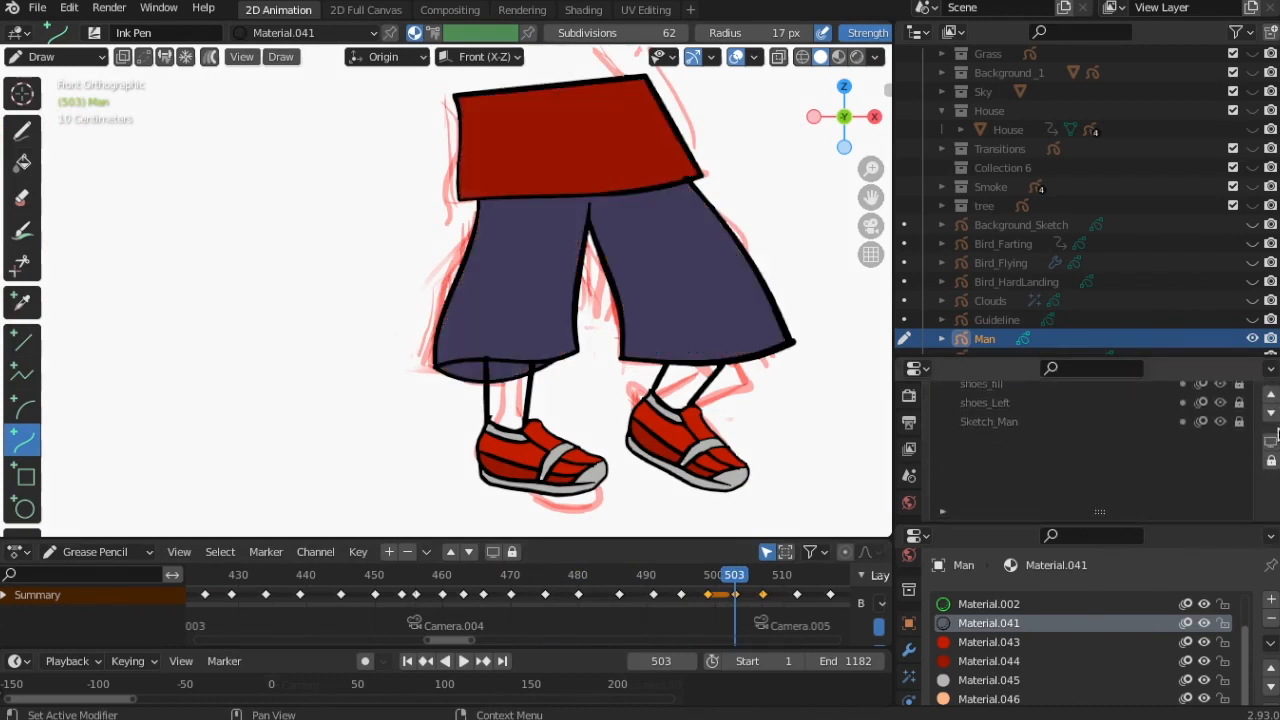
{"action": "scroll", "coordinate": [1270, 435], "scroll_direction": "up", "scroll_amount": 1}
{"action": "left_click", "coordinate": [1220, 449]}
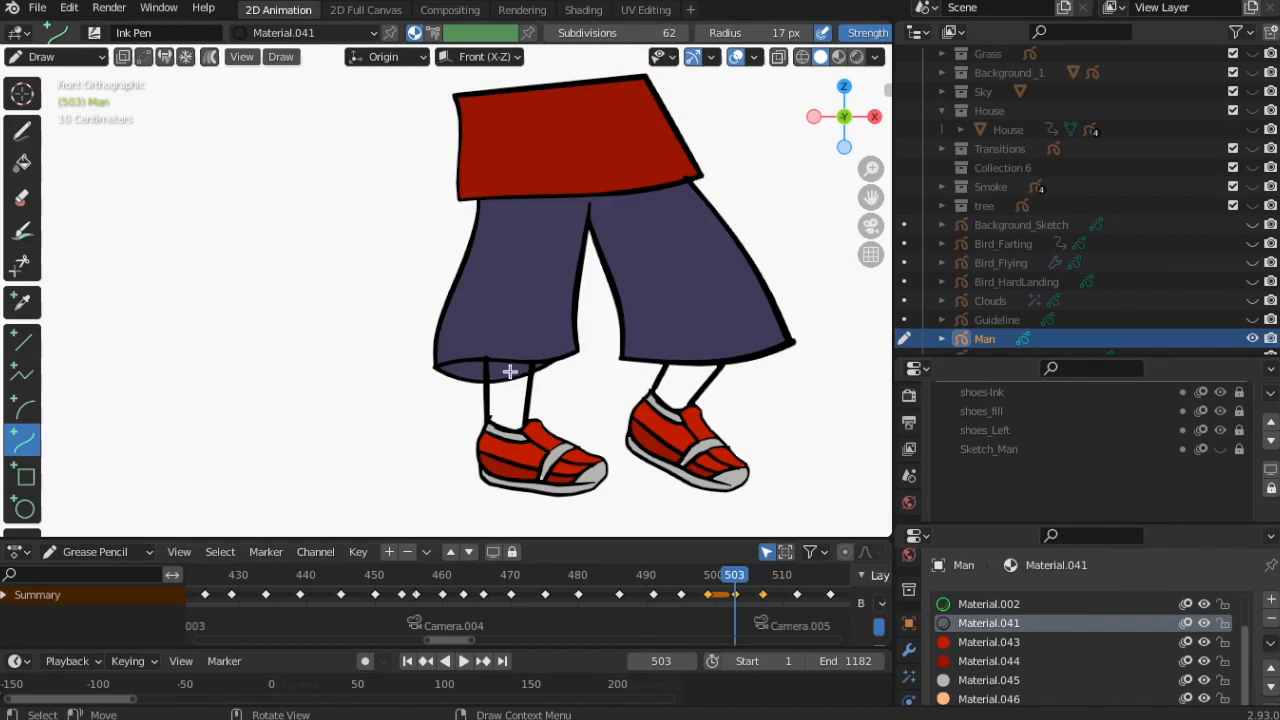
Erase the lower hem line crossing the rear leg on body_ink with Eraser Soft at frame 503, and go to frame 499.
{"action": "scroll", "coordinate": [1220, 455], "scroll_direction": "up", "scroll_amount": 4}
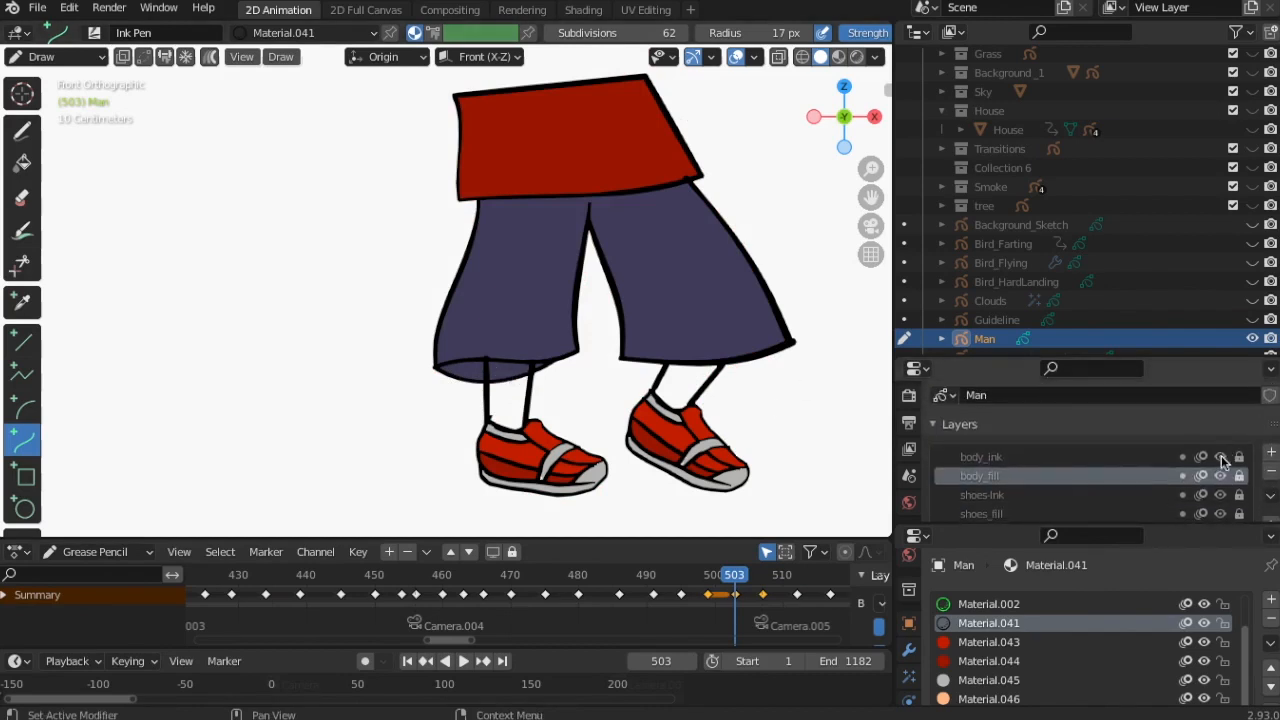
{"action": "left_click", "coordinate": [1024, 456]}
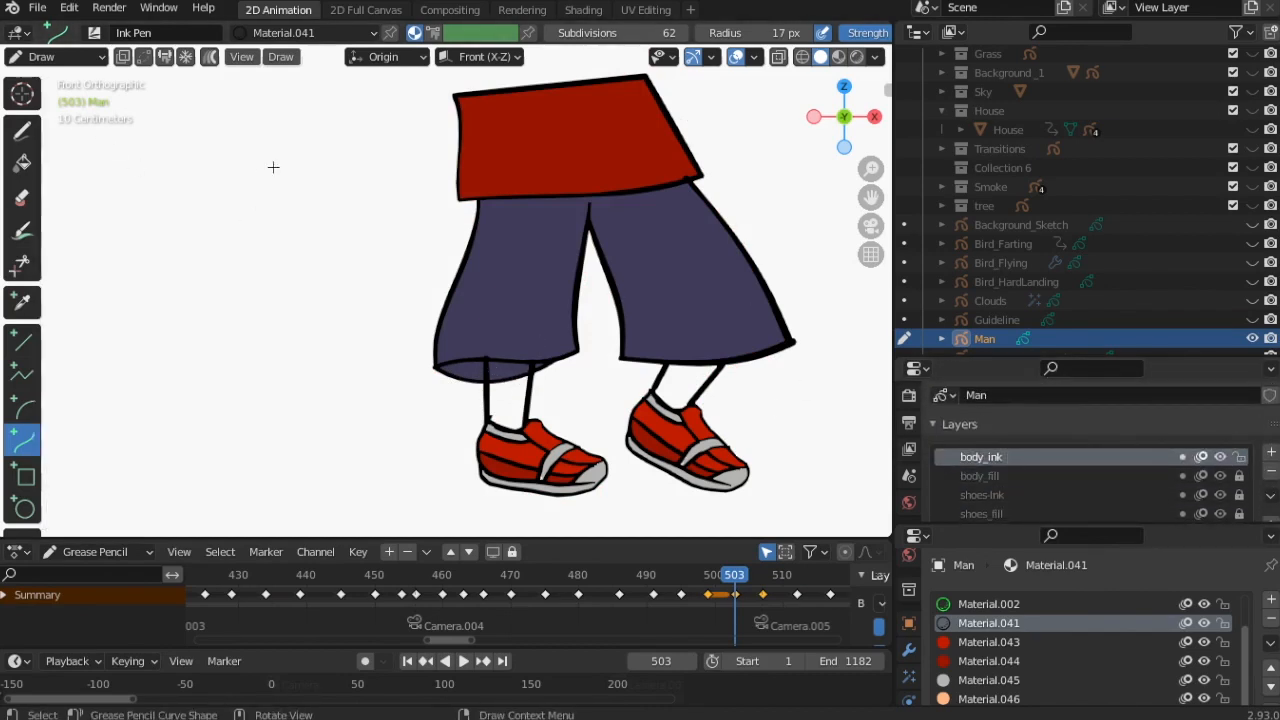
{"action": "left_click", "coordinate": [22, 200]}
{"action": "left_click", "coordinate": [140, 32]}
{"action": "left_click", "coordinate": [271, 110]}
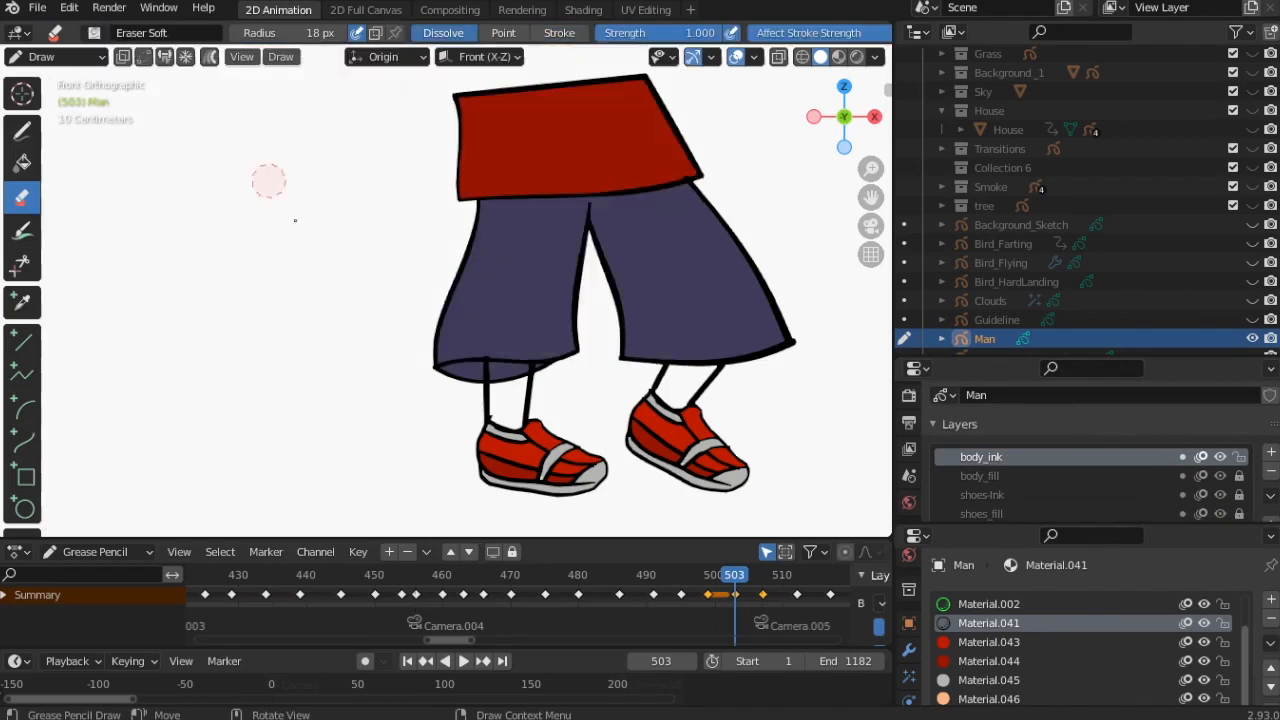
{"action": "scroll", "coordinate": [528, 206], "scroll_direction": "up", "scroll_amount": 4}
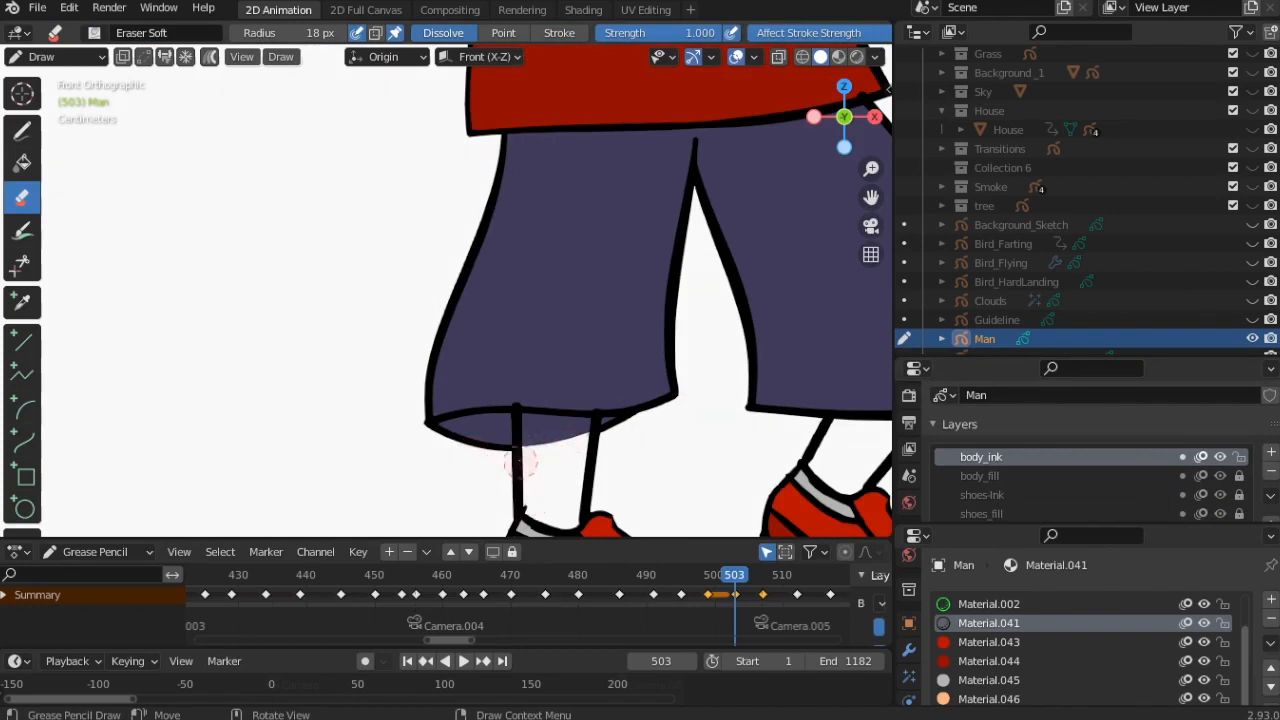
{"action": "left_click_drag", "start_coordinate": [738, 578], "coordinate": [707, 580]}
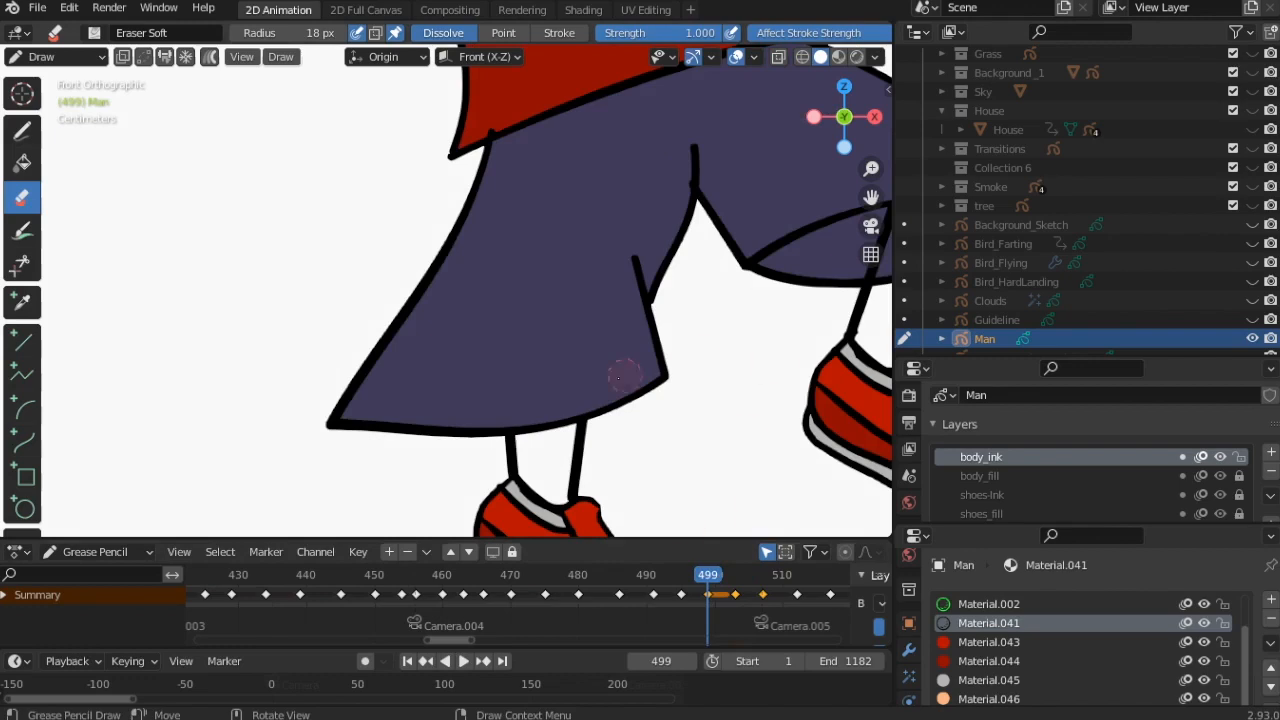
{"action": "middle_click_drag", "start_coordinate": [692, 318], "coordinate": [308, 338], "text": "shift"}
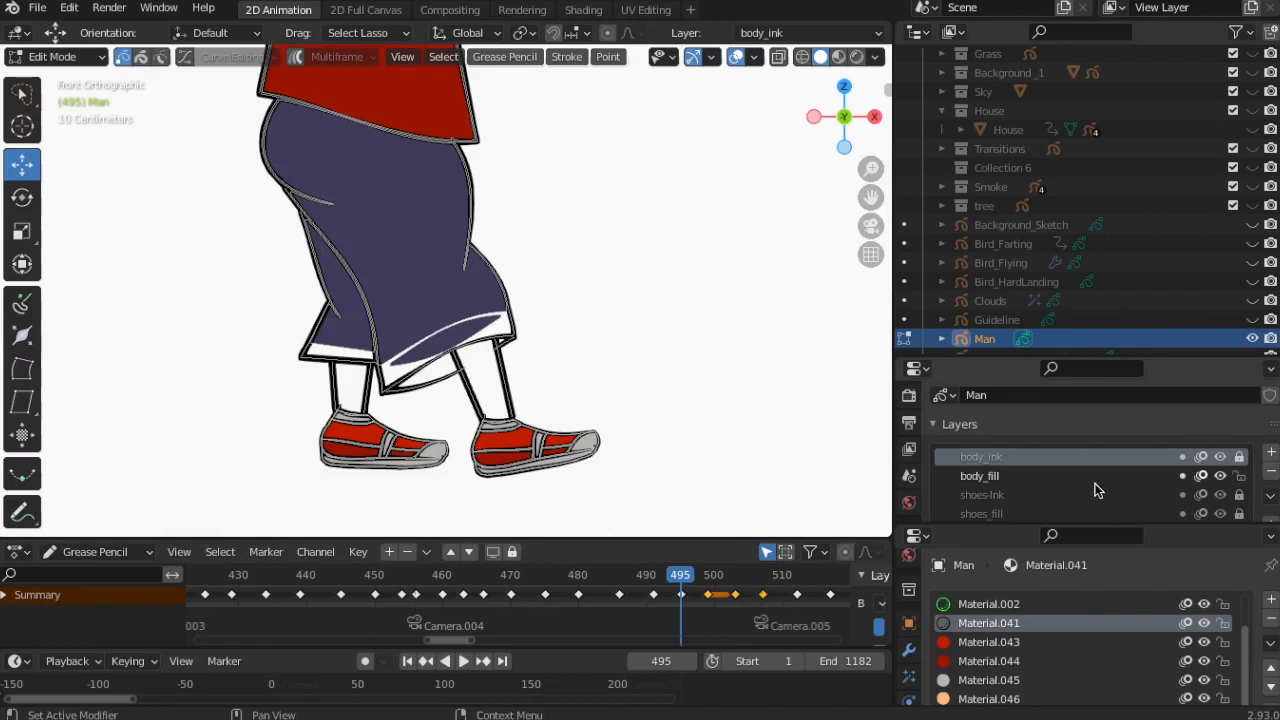
Delete the trouser fill from body_fill at frame 495, locking Material.043 and Material.044 during the deletion to protect the shirt.
{"action": "left_click", "coordinate": [1095, 477]}
{"action": "key", "text": "a"}
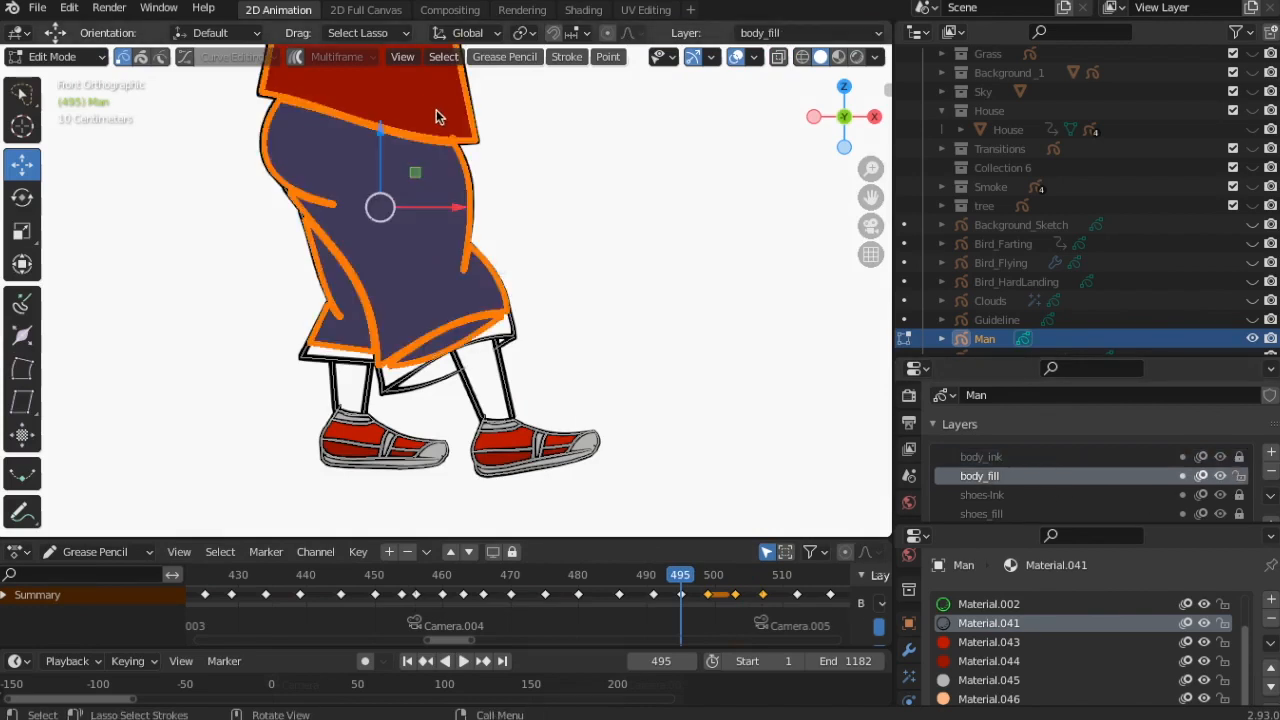
{"action": "left_click", "coordinate": [1185, 642]}
{"action": "left_click", "coordinate": [1185, 661]}
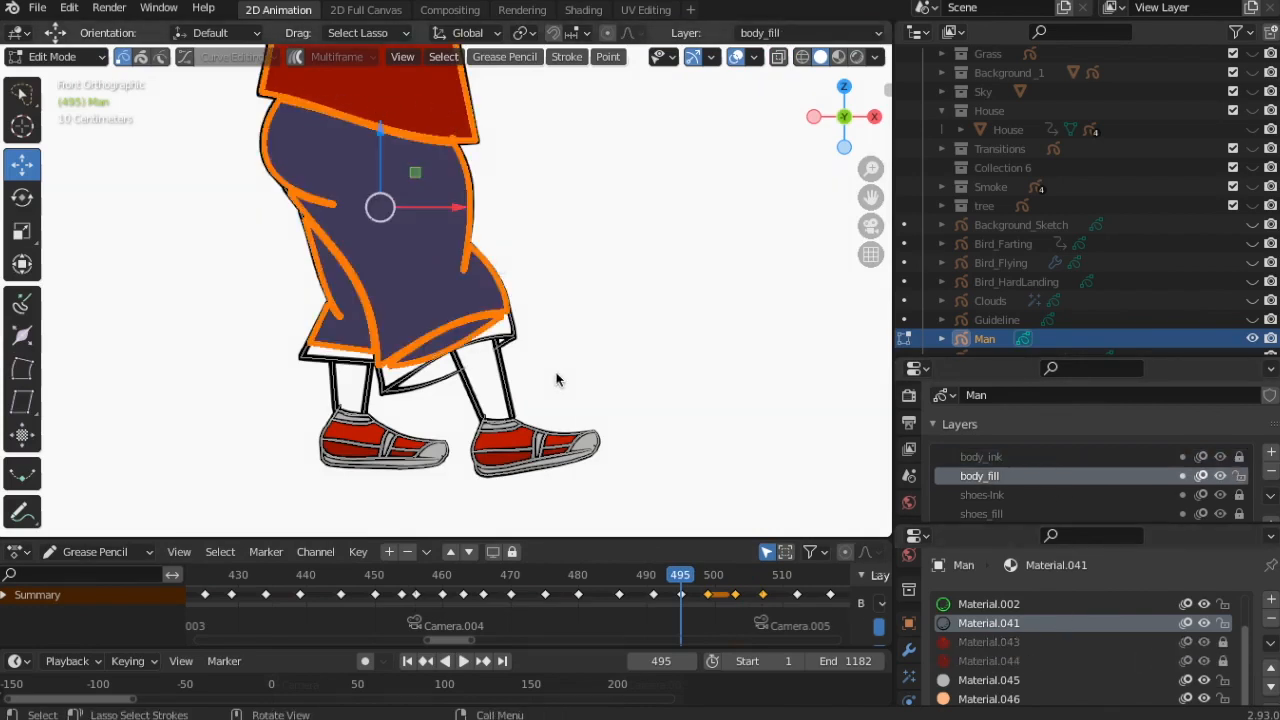
{"action": "key", "text": "alt+a"}
{"action": "key", "text": "a"}
{"action": "key", "text": "x"}
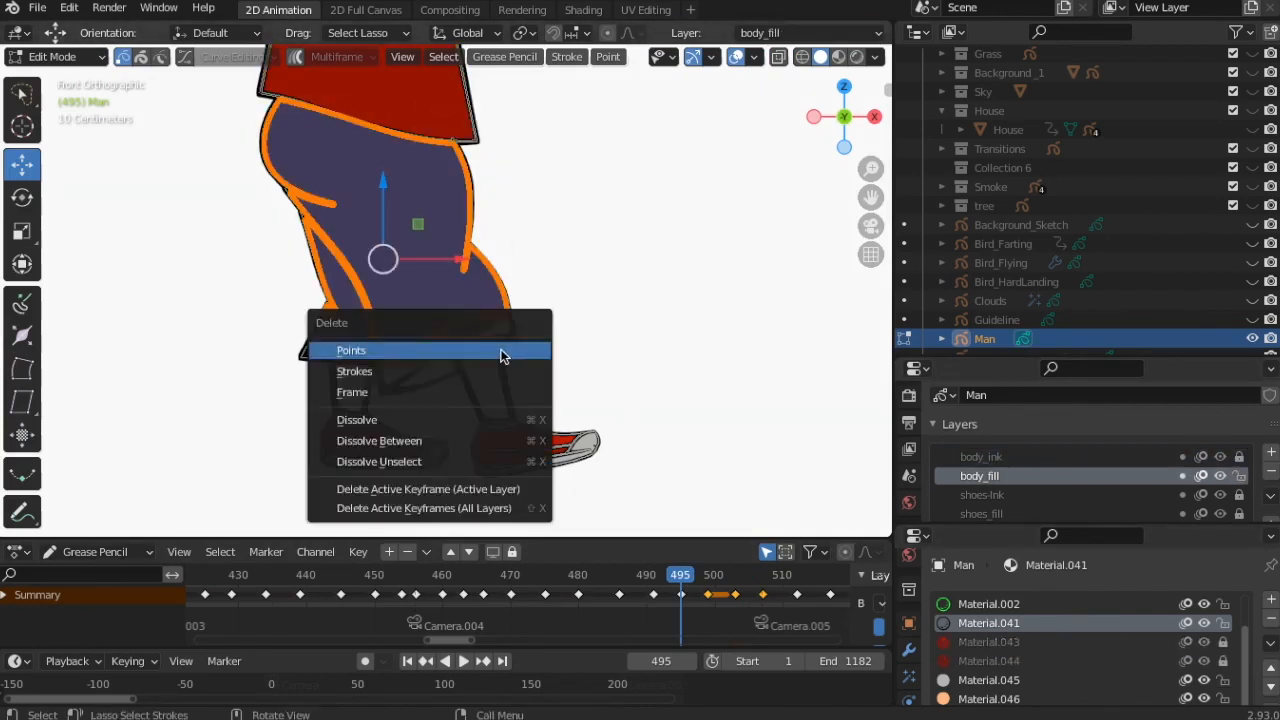
{"action": "left_click", "coordinate": [500, 350]}
{"action": "left_click_drag", "start_coordinate": [707, 579], "coordinate": [681, 579]}
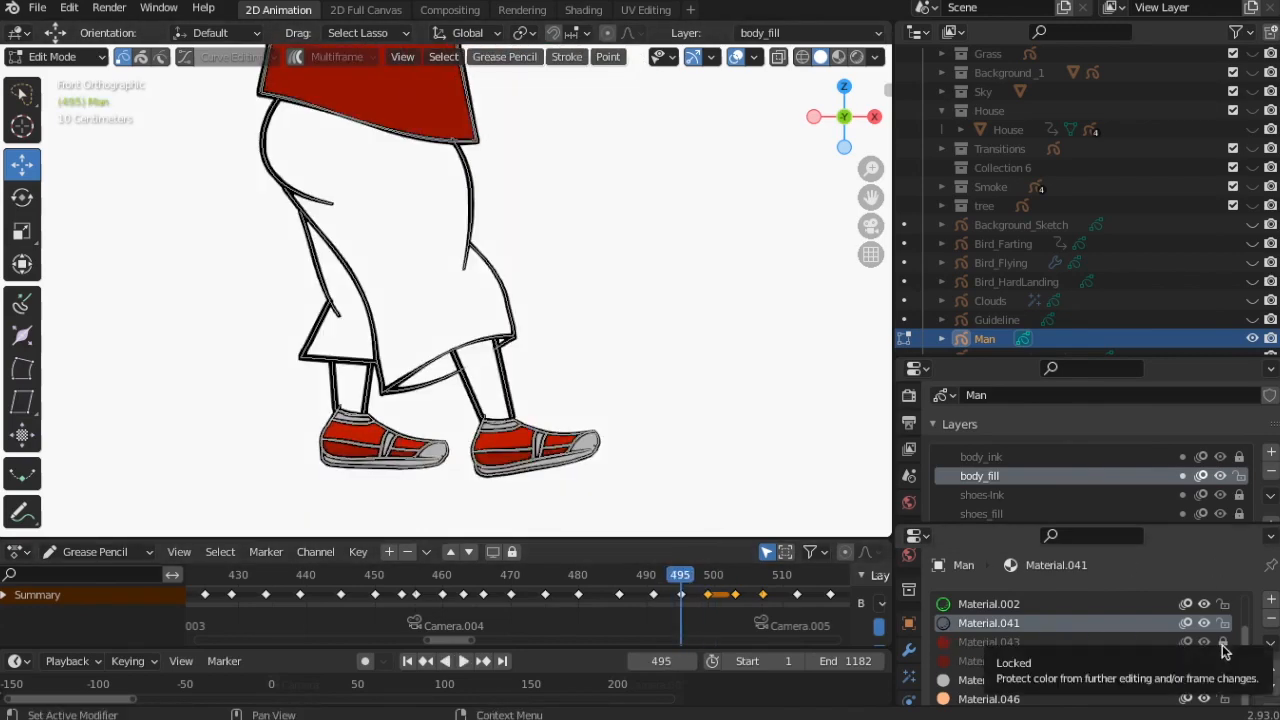
{"action": "left_click_drag", "start_coordinate": [1222, 644], "coordinate": [1223, 661]}
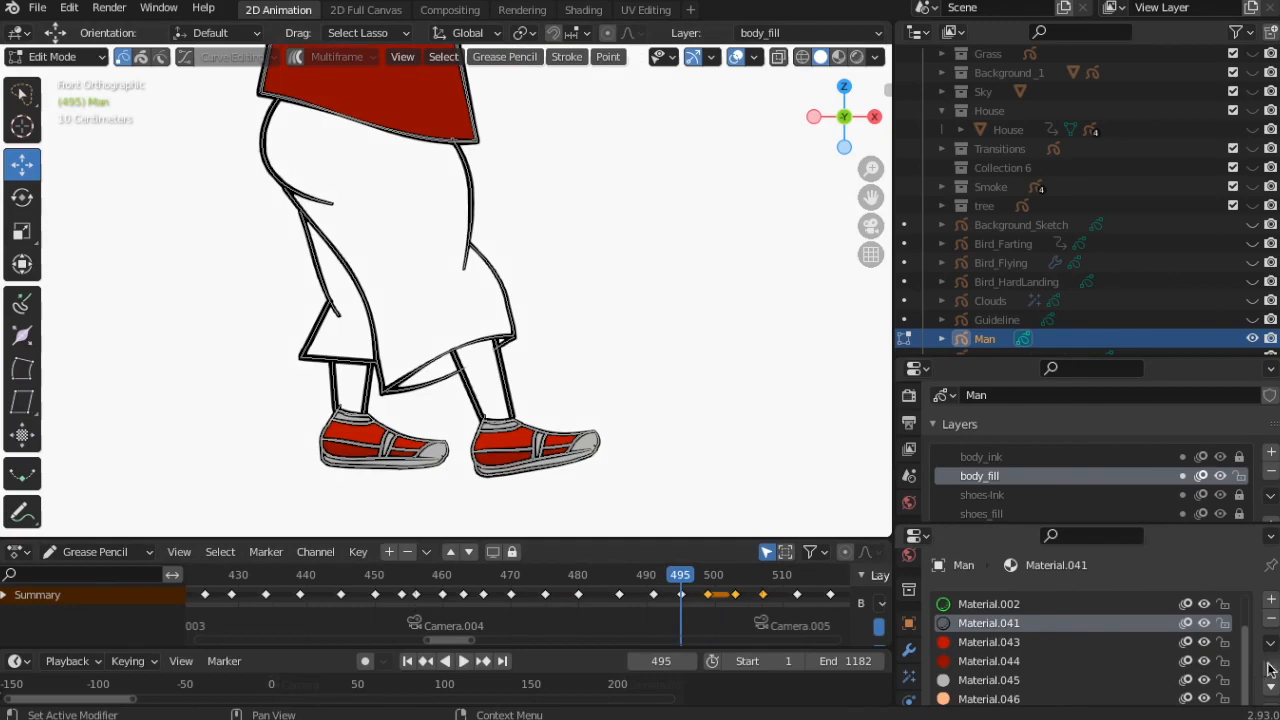
Fill the front trouser leg, the rear trouser leg and the hem's inside with Material.047 at frame 495.
{"action": "scroll", "coordinate": [1270, 670], "scroll_direction": "down", "scroll_amount": 3}
{"action": "left_click", "coordinate": [1000, 608]}
{"action": "mouse_move", "coordinate": [680, 580]}
{"action": "left_mouse_down"}
{"action": "mouse_move", "coordinate": [654, 589]}
{"action": "mouse_move", "coordinate": [681, 584]}
{"action": "left_mouse_up"}
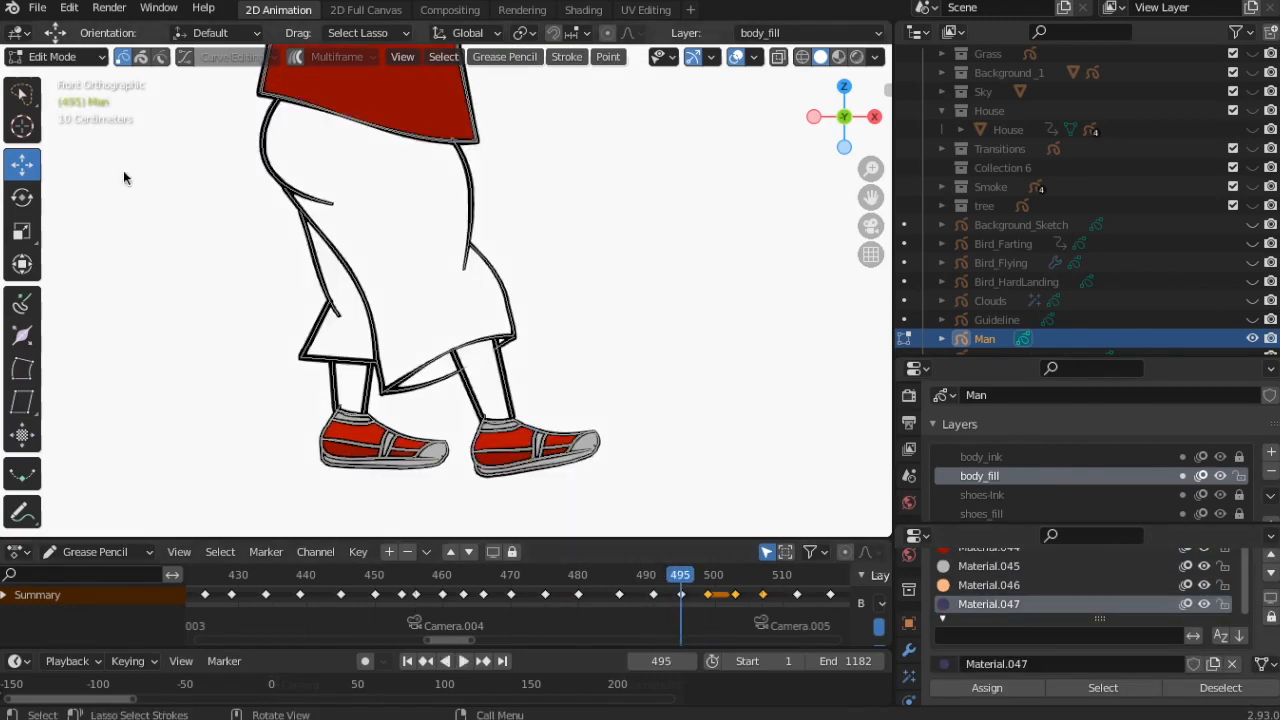
{"action": "key", "text": "Tab"}
{"action": "left_click", "coordinate": [22, 162]}
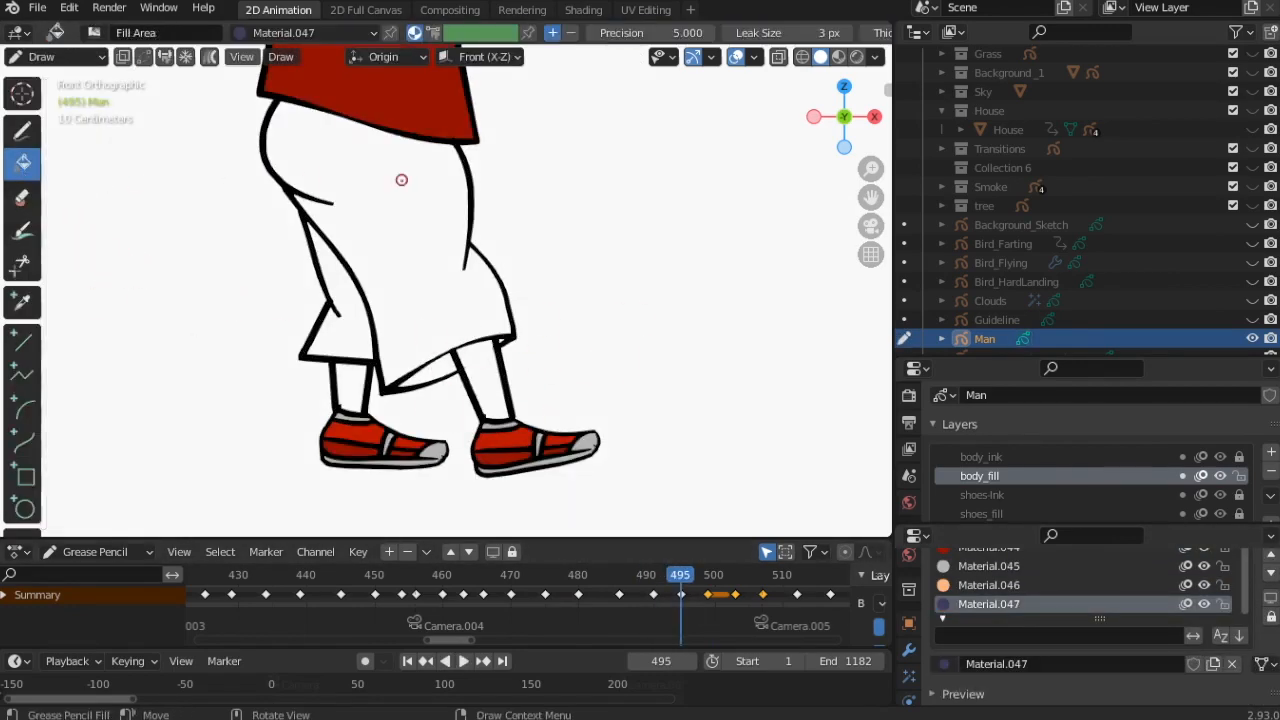
{"action": "left_click", "coordinate": [401, 180]}
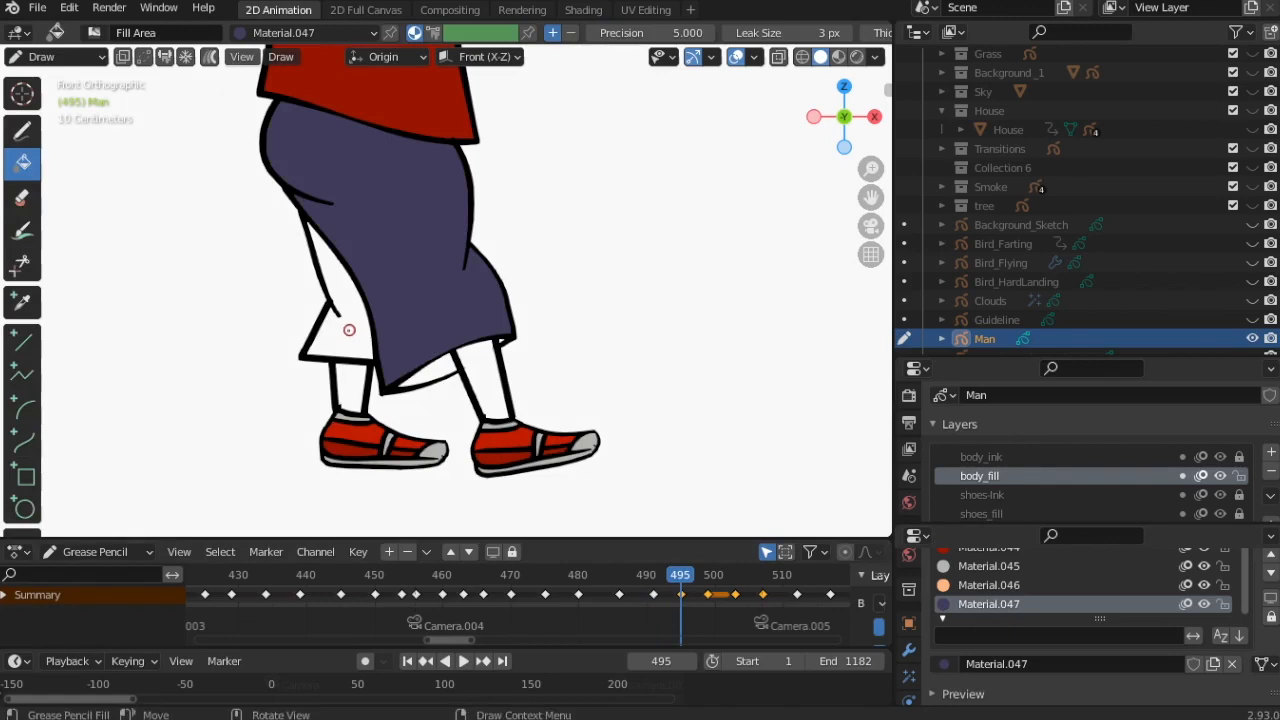
{"action": "scroll", "coordinate": [349, 330], "scroll_direction": "up", "scroll_amount": 4}
{"action": "scroll", "coordinate": [614, 209], "scroll_direction": "down", "scroll_amount": 2}
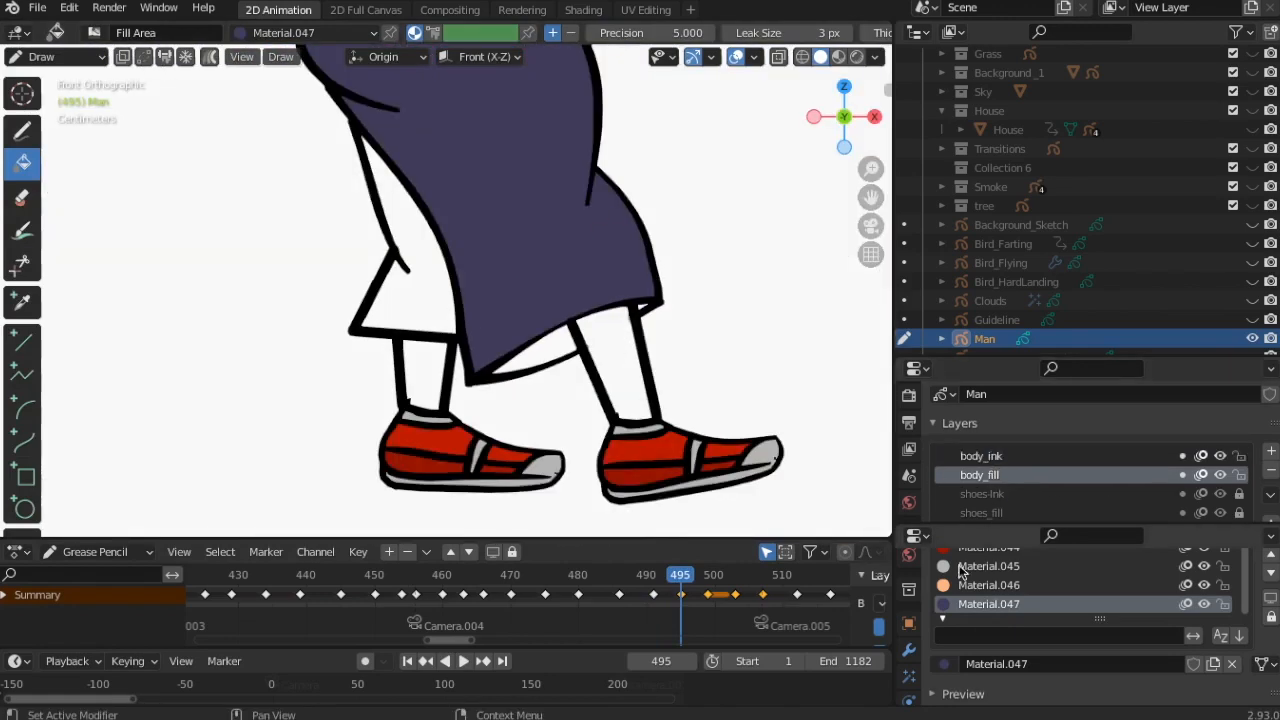
{"action": "left_click", "coordinate": [418, 286]}
{"action": "left_click", "coordinate": [552, 343]}
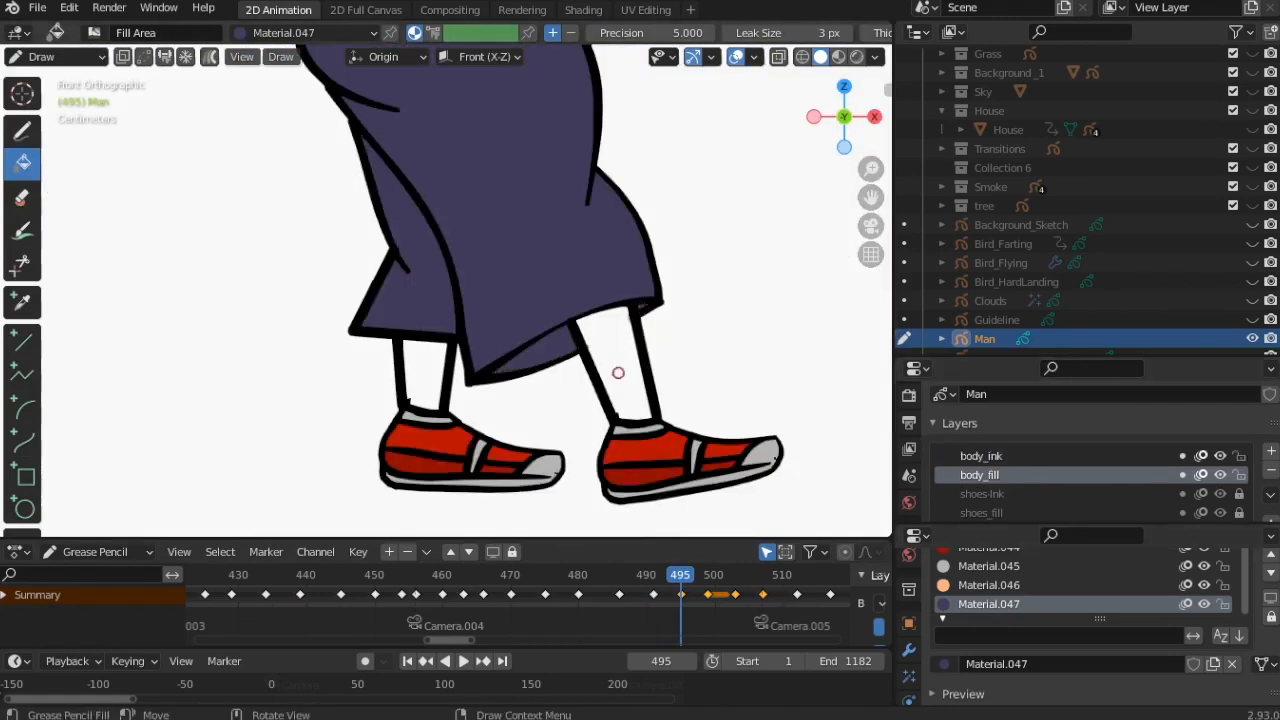
Fill both bare legs with Material.046 at frame 495.
{"action": "left_click", "coordinate": [988, 585]}
{"action": "left_click", "coordinate": [626, 360]}
{"action": "left_click", "coordinate": [425, 378]}
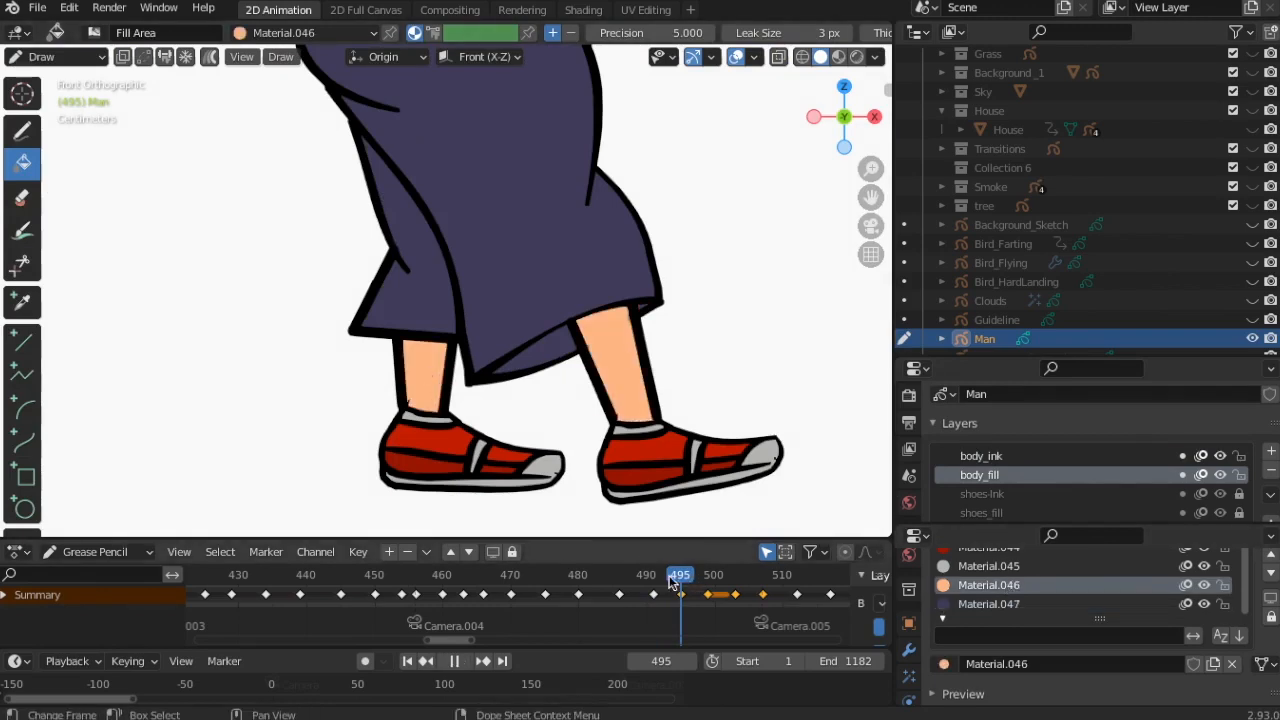
At frame 499, paint the raised leg with Material.046 using Ink Pen, covering the trouser fill between its ink lines.
{"action": "left_click_drag", "start_coordinate": [680, 585], "coordinate": [708, 585]}
{"action": "middle_click_drag", "start_coordinate": [815, 300], "coordinate": [435, 302], "text": "shift"}
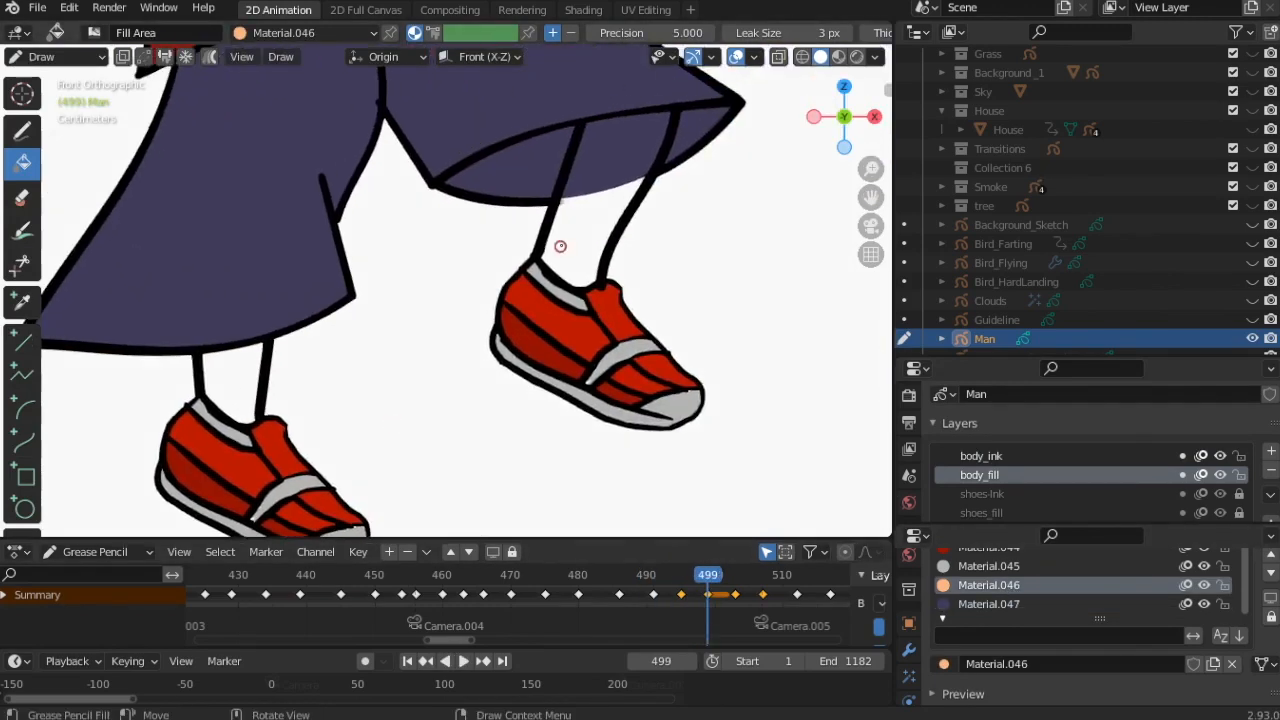
{"action": "scroll", "coordinate": [560, 246], "scroll_direction": "up", "scroll_amount": 2}
{"action": "middle_click_drag", "start_coordinate": [560, 246], "coordinate": [502, 415], "text": "shift"}
{"action": "left_click", "coordinate": [22, 130]}
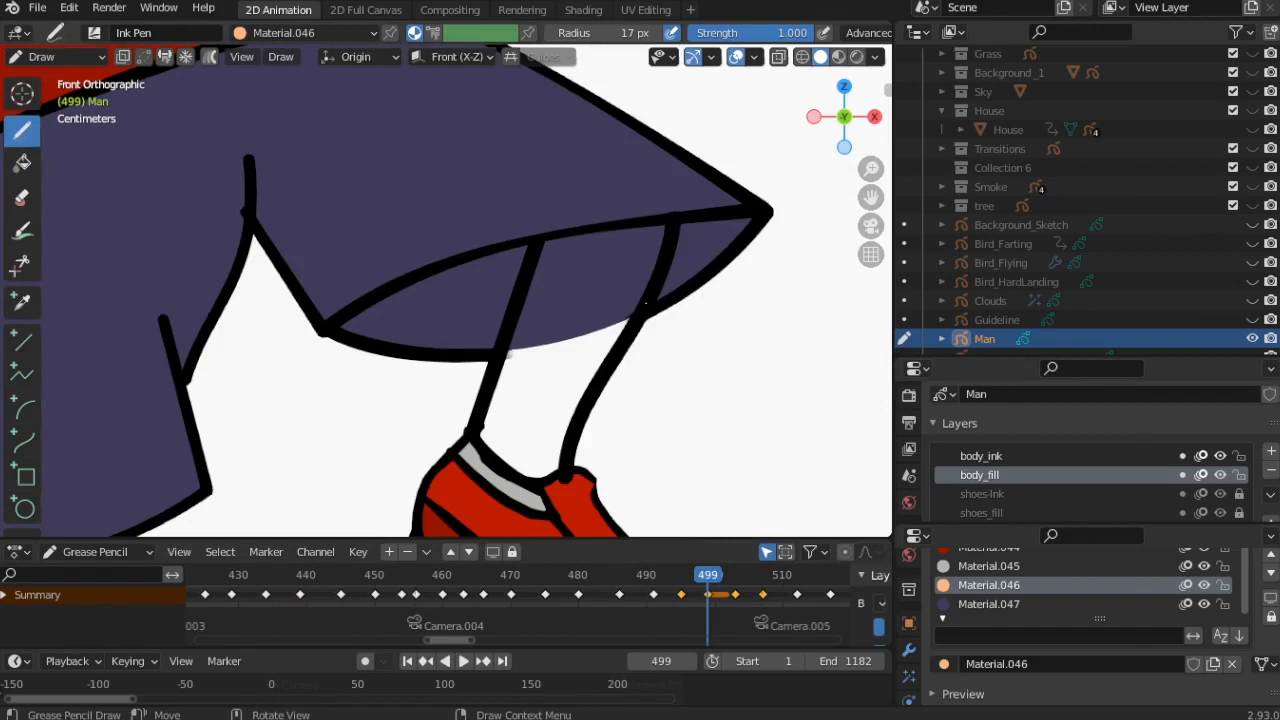
{"action": "mouse_move", "coordinate": [630, 318]}
{"action": "left_mouse_down"}
{"action": "mouse_move", "coordinate": [530, 450]}
{"action": "mouse_move", "coordinate": [480, 440]}
{"action": "mouse_move", "coordinate": [546, 236]}
{"action": "left_mouse_up"}
{"action": "left_click_drag", "start_coordinate": [626, 222], "coordinate": [569, 316]}
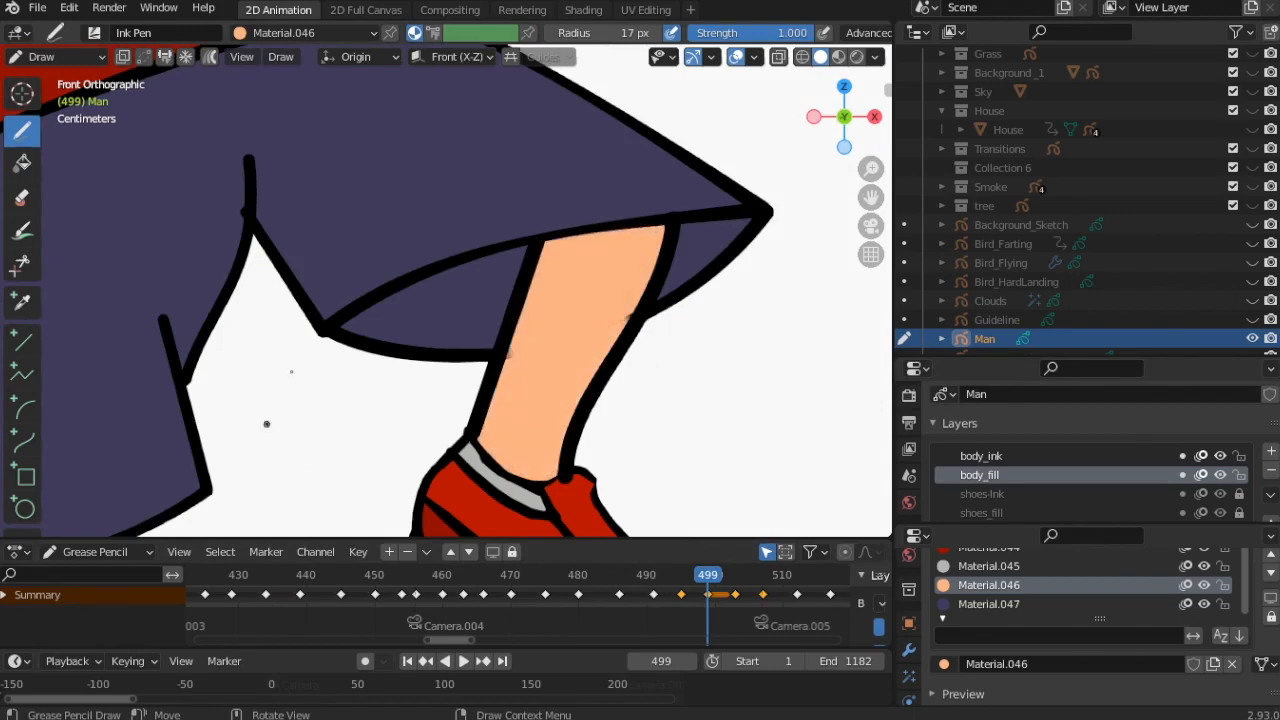
Fill the lower, rear leg with Material.046 at frame 499 using Fill Area.
{"action": "scroll", "coordinate": [266, 424], "scroll_direction": "down", "scroll_amount": 5}
{"action": "left_click", "coordinate": [22, 163]}
{"action": "scroll", "coordinate": [452, 472], "scroll_direction": "down", "scroll_amount": 3}
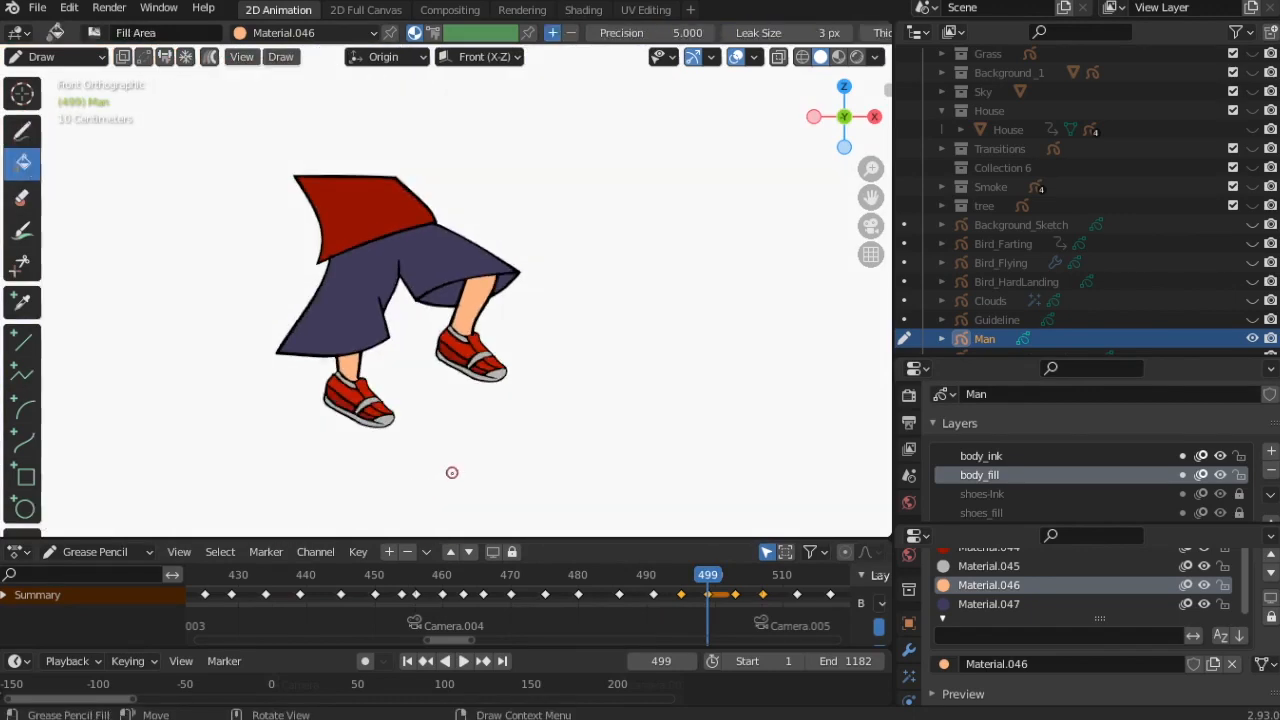
Colour both legs with Material.046 at frame 503, filling the front leg and painting the rear one up to the hem with Ink Pen.
{"action": "left_click_drag", "start_coordinate": [708, 575], "coordinate": [735, 575]}
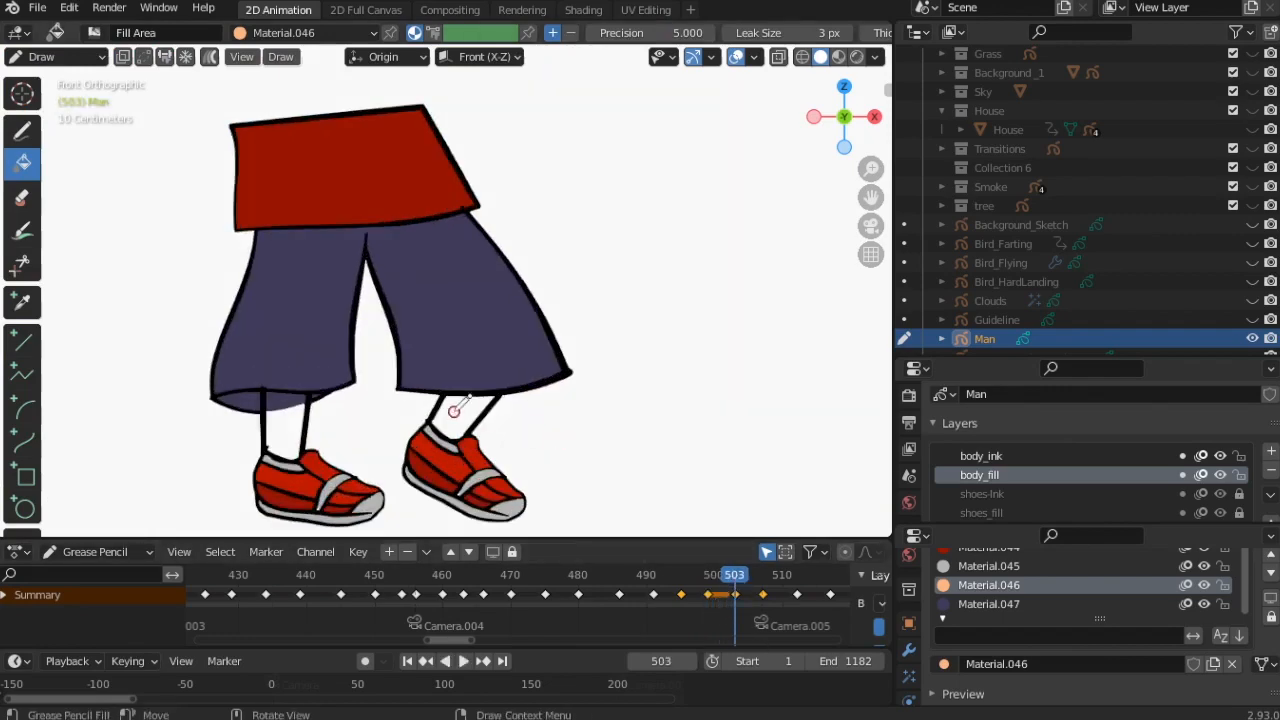
{"action": "left_click", "coordinate": [455, 408]}
{"action": "left_click", "coordinate": [22, 130]}
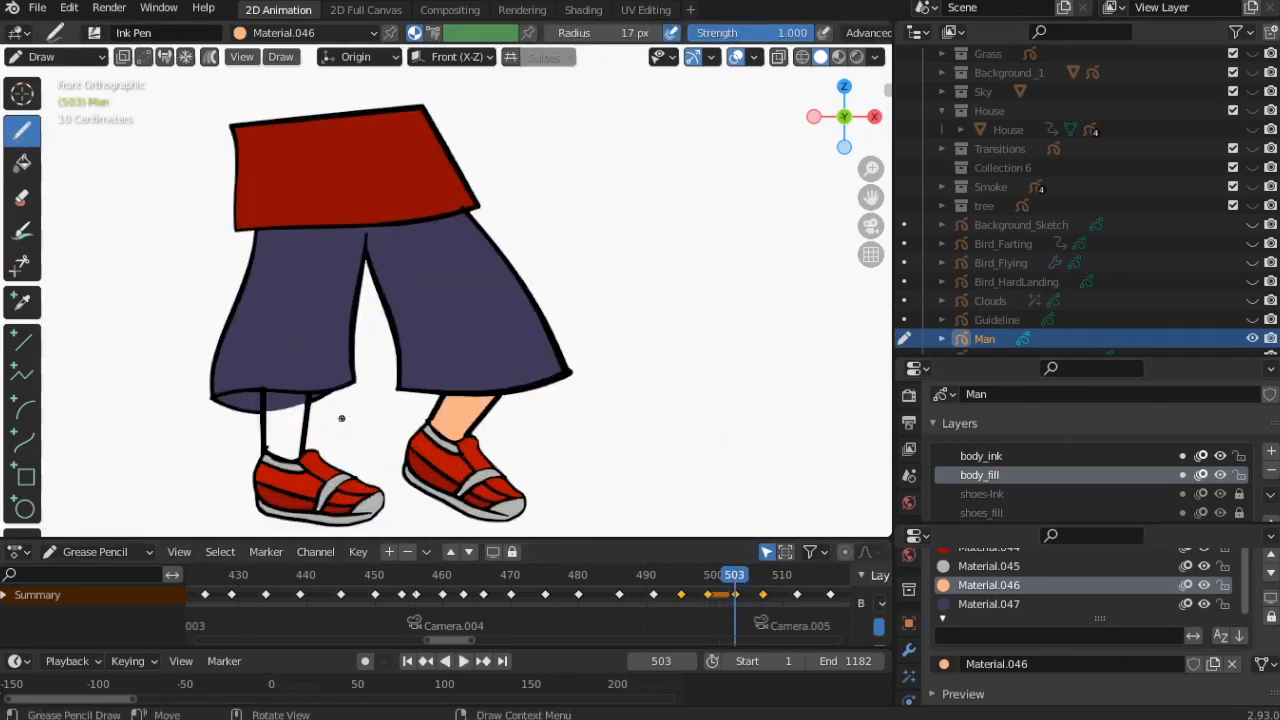
{"action": "scroll", "coordinate": [341, 418], "scroll_direction": "up", "scroll_amount": 4}
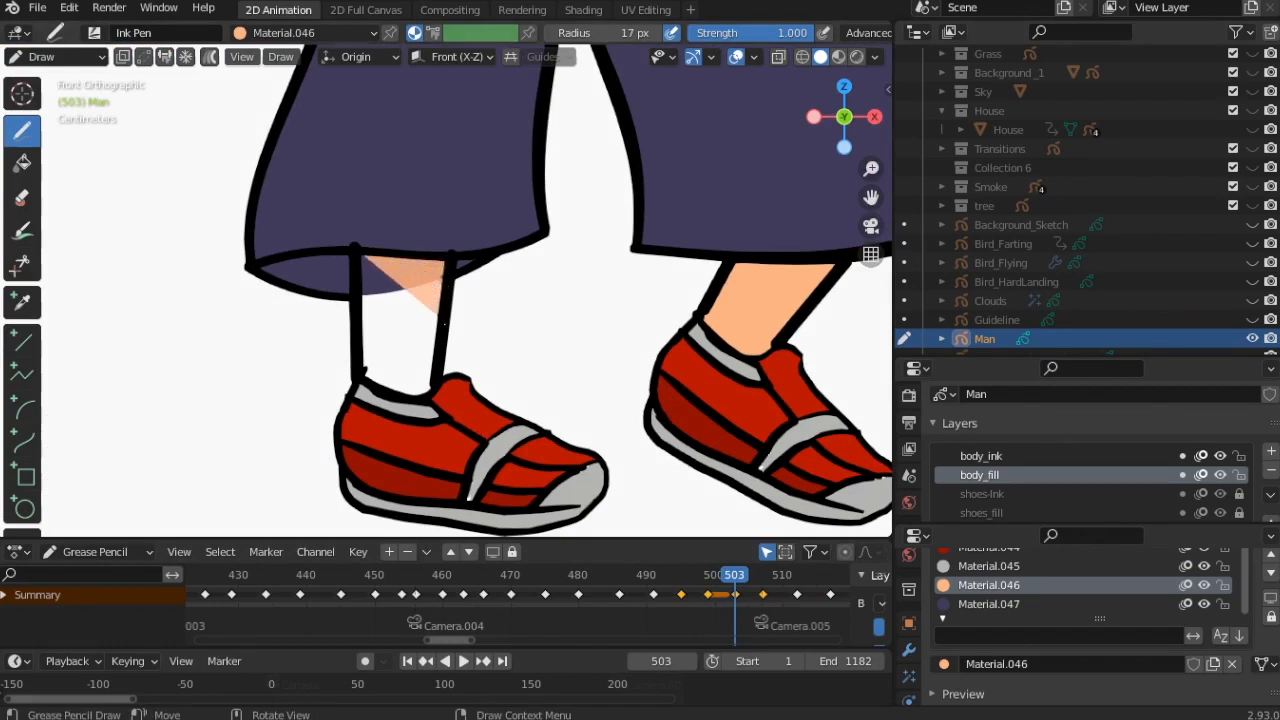
{"action": "mouse_move", "coordinate": [444, 323]}
{"action": "left_mouse_down"}
{"action": "mouse_move", "coordinate": [434, 353]}
{"action": "mouse_move", "coordinate": [368, 392]}
{"action": "mouse_move", "coordinate": [362, 270]}
{"action": "left_mouse_up"}
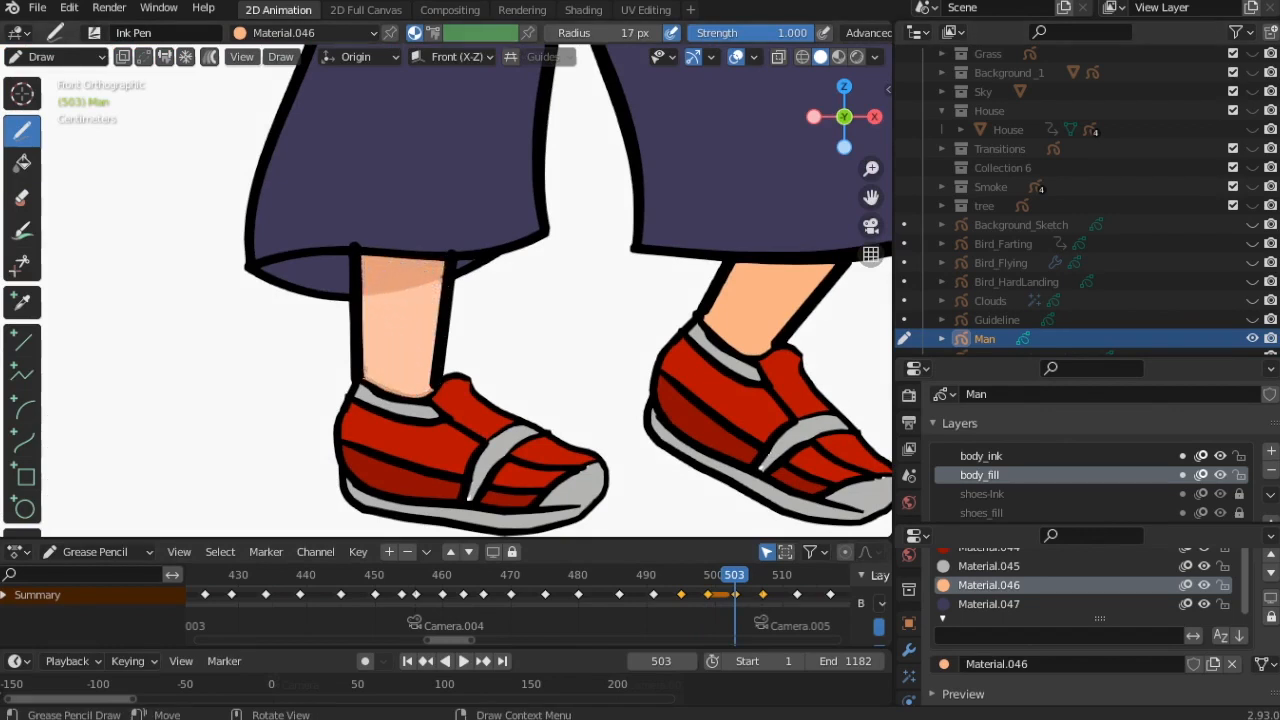
{"action": "left_click_drag", "start_coordinate": [360, 360], "coordinate": [361, 374]}
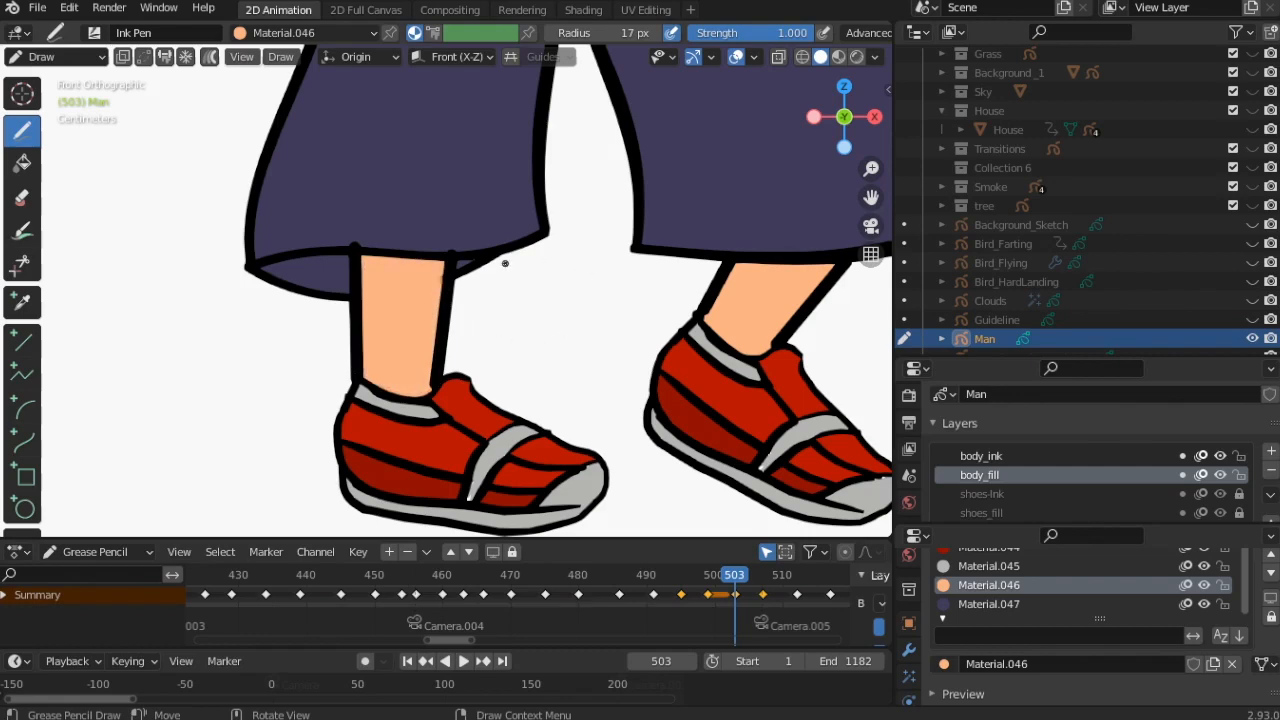
{"action": "scroll", "coordinate": [505, 263], "scroll_direction": "down", "scroll_amount": 5}
{"action": "mouse_move", "coordinate": [742, 577]}
{"action": "left_mouse_down"}
{"action": "mouse_move", "coordinate": [455, 547]}
{"action": "mouse_move", "coordinate": [543, 576]}
{"action": "mouse_move", "coordinate": [718, 580]}
{"action": "left_mouse_up"}
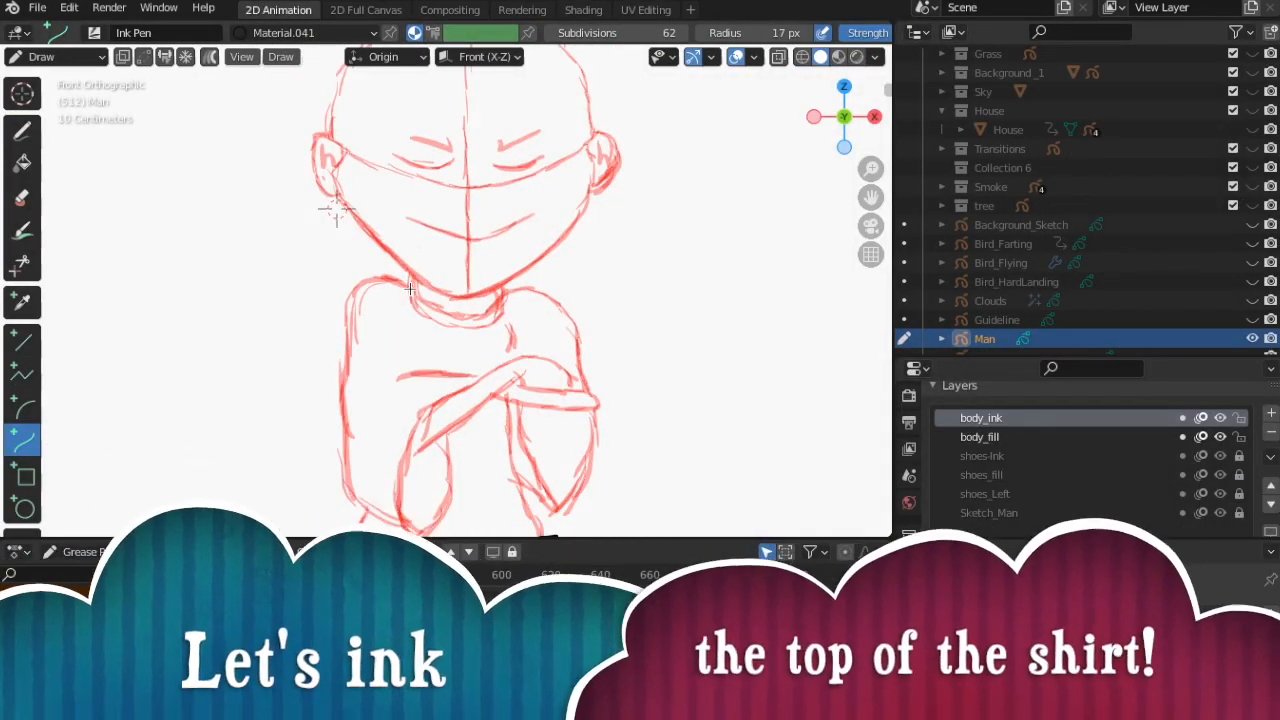
Ink the shirt's shoulder from the collar down the outer arm on body_ink at frame 512, using curves in Material.041.
{"action": "mouse_move", "coordinate": [410, 289]}
{"action": "left_mouse_down"}
{"action": "mouse_move", "coordinate": [357, 280]}
{"action": "mouse_move", "coordinate": [345, 359]}
{"action": "left_mouse_up"}
{"action": "mouse_move", "coordinate": [388, 312]}
{"action": "left_mouse_down"}
{"action": "mouse_move", "coordinate": [363, 261]}
{"action": "mouse_move", "coordinate": [320, 254]}
{"action": "left_mouse_up"}
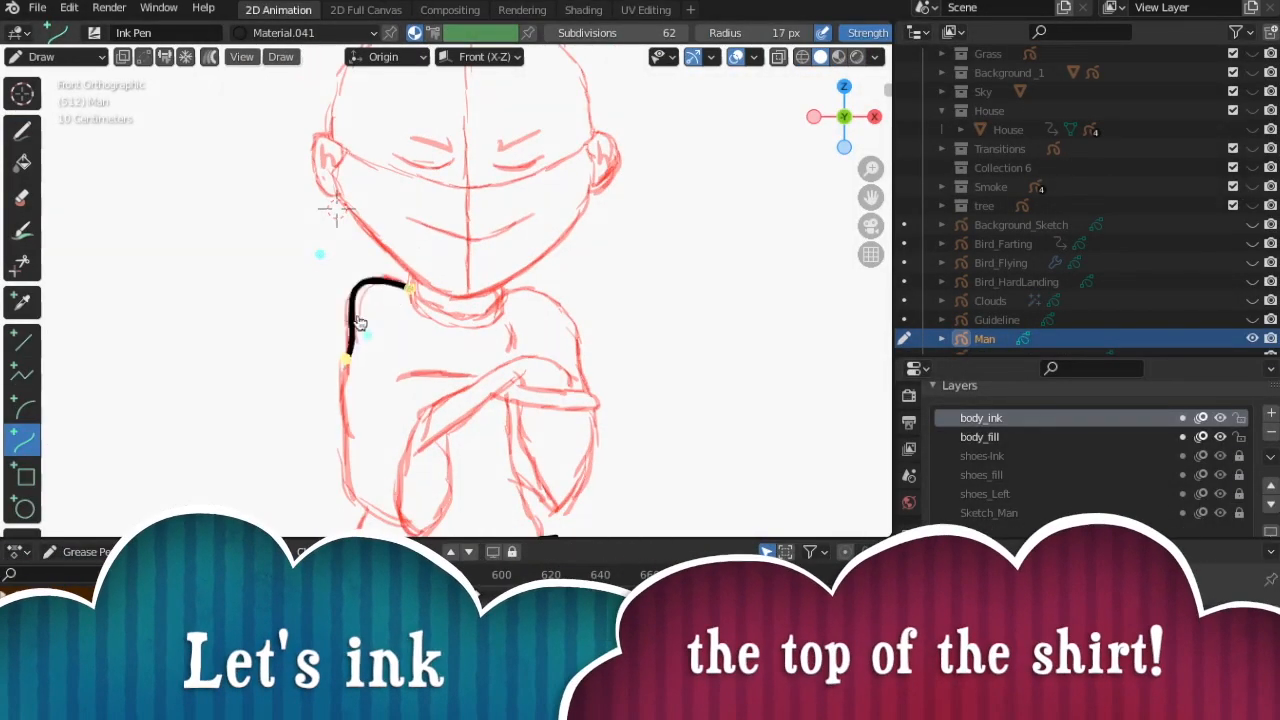
{"action": "left_click_drag", "start_coordinate": [366, 333], "coordinate": [351, 343]}
{"action": "left_click", "coordinate": [353, 447]}
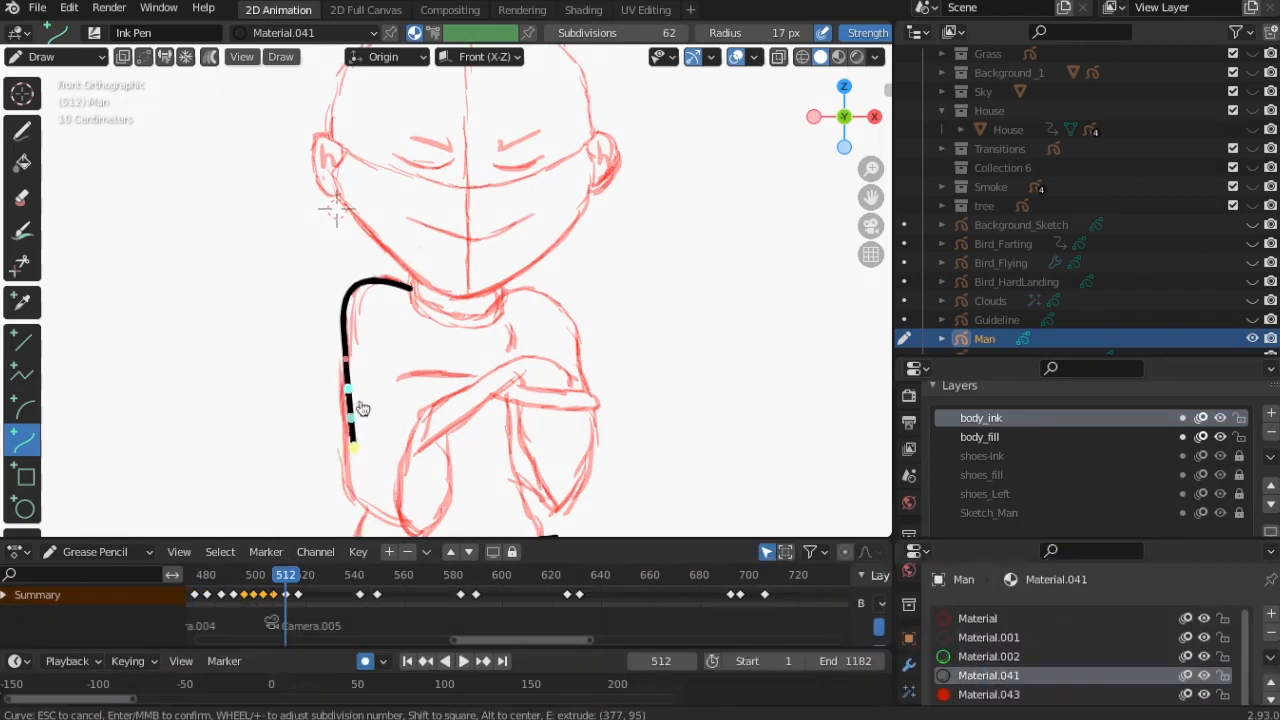
{"action": "left_click_drag", "start_coordinate": [349, 389], "coordinate": [349, 425]}
{"action": "middle_click", "coordinate": [366, 472]}
Ink the lower part of the same sleeve with a curve rounding the elbow to the bottom of the sleeve opening.
{"action": "middle_click_drag", "start_coordinate": [366, 472], "coordinate": [404, 262], "text": "shift"}
{"action": "mouse_move", "coordinate": [382, 210]}
{"action": "left_mouse_down"}
{"action": "mouse_move", "coordinate": [382, 256]}
{"action": "mouse_move", "coordinate": [439, 313]}
{"action": "mouse_move", "coordinate": [346, 277]}
{"action": "left_mouse_up"}
{"action": "left_click_drag", "start_coordinate": [401, 245], "coordinate": [392, 249]}
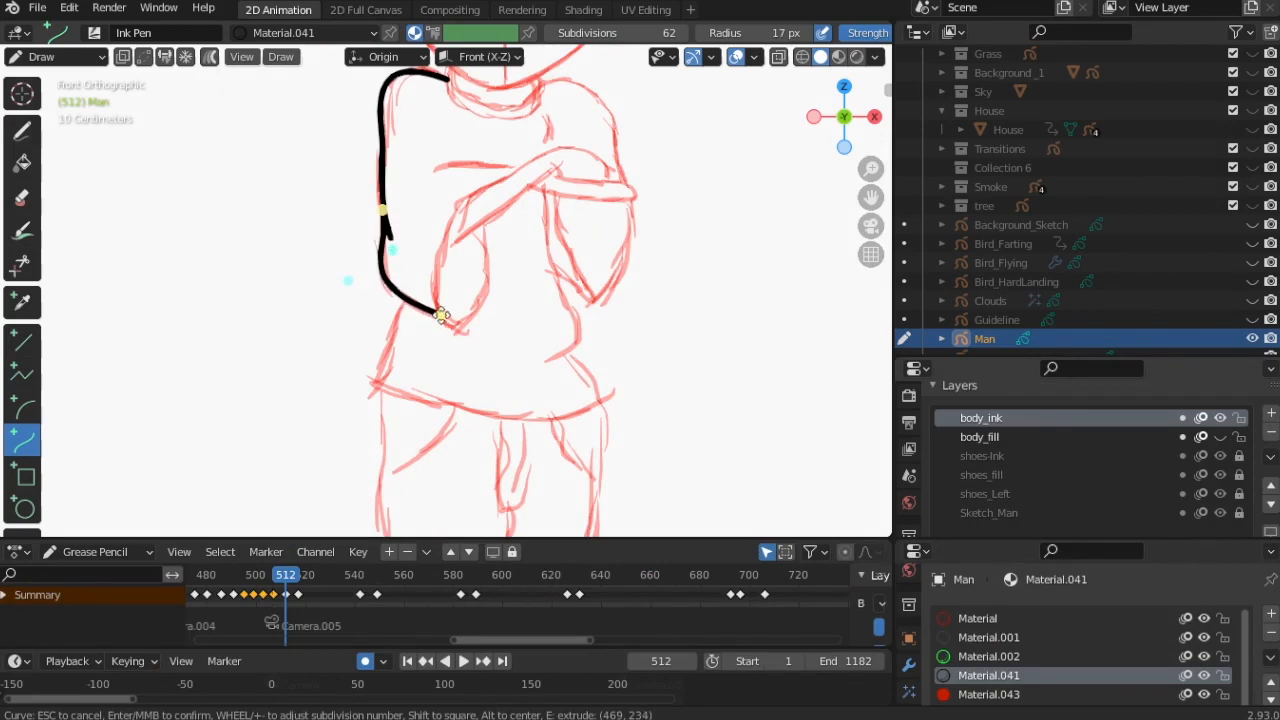
{"action": "middle_click", "coordinate": [464, 294]}
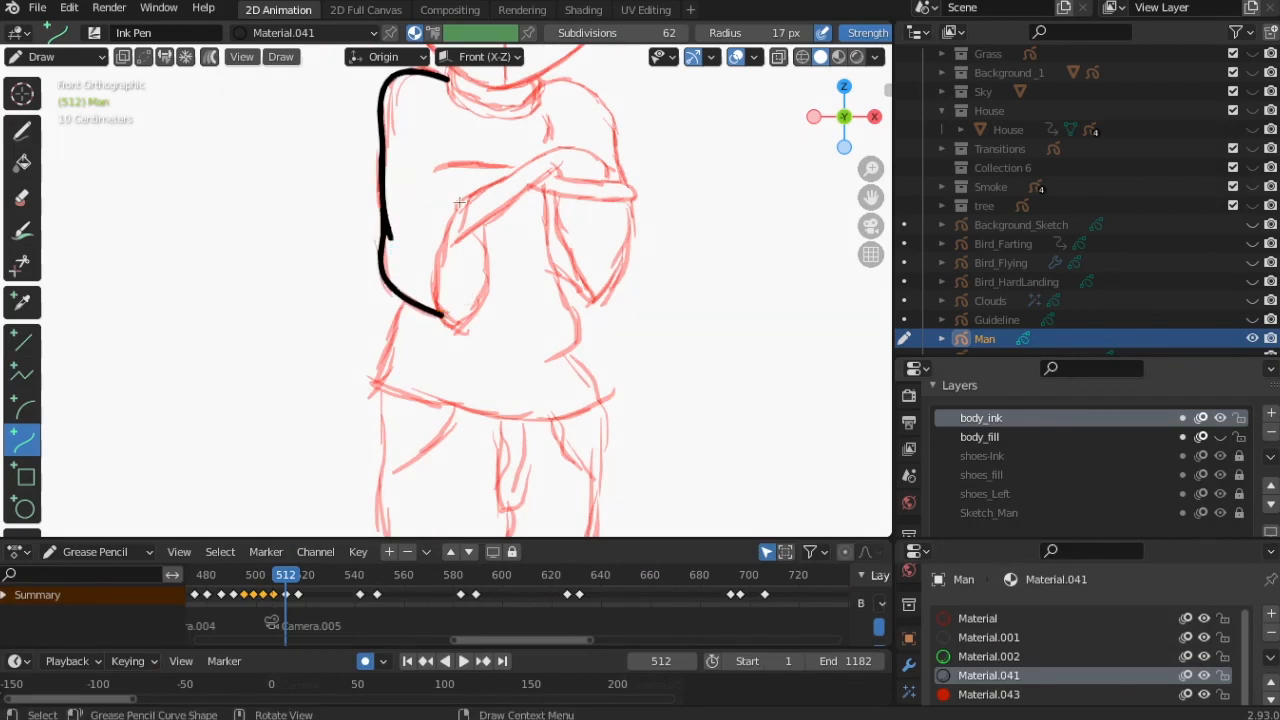
Ink the first sleeve's opening as a closed, leaf-shaped curve pointed at both ends, following the sketch.
{"action": "mouse_move", "coordinate": [459, 202]}
{"action": "left_mouse_down"}
{"action": "mouse_move", "coordinate": [456, 330]}
{"action": "mouse_move", "coordinate": [414, 300]}
{"action": "left_mouse_up"}
{"action": "left_click_drag", "start_coordinate": [457, 242], "coordinate": [442, 250]}
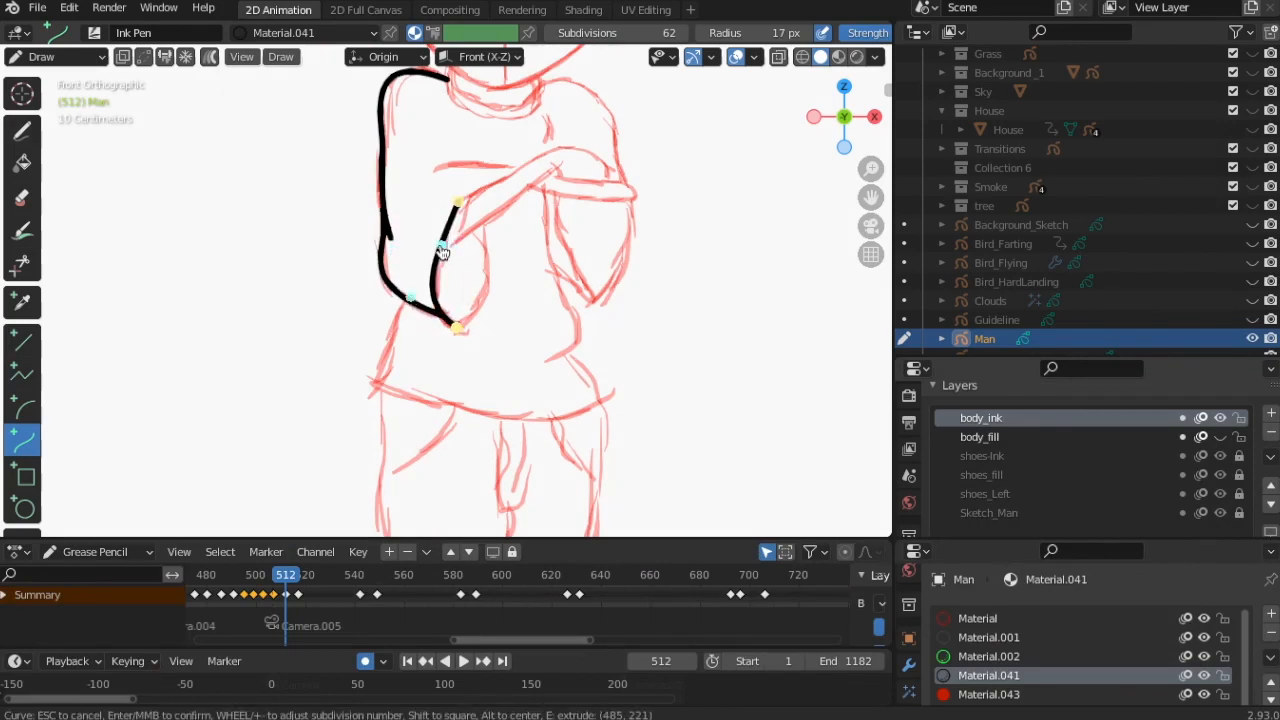
{"action": "left_click_drag", "start_coordinate": [459, 204], "coordinate": [466, 193]}
{"action": "key", "text": "e"}
{"action": "left_click", "coordinate": [468, 195]}
{"action": "left_click_drag", "start_coordinate": [465, 242], "coordinate": [489, 316]}
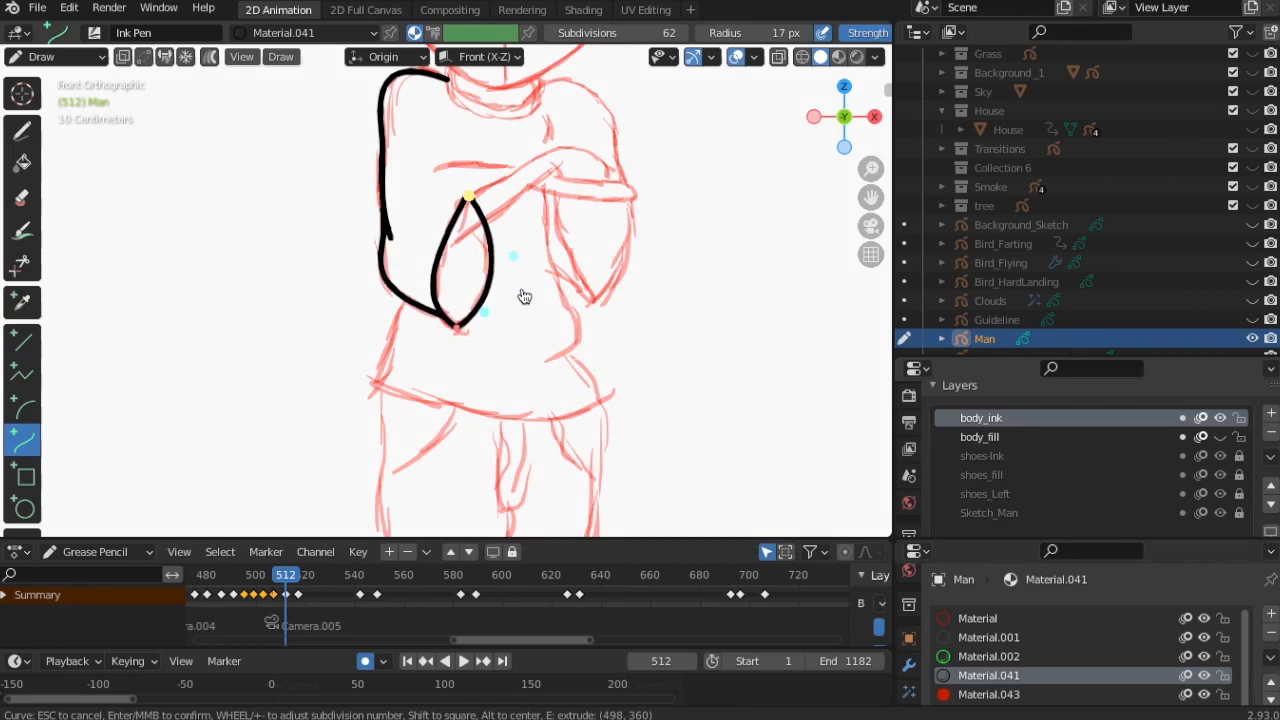
{"action": "key", "text": "Return"}
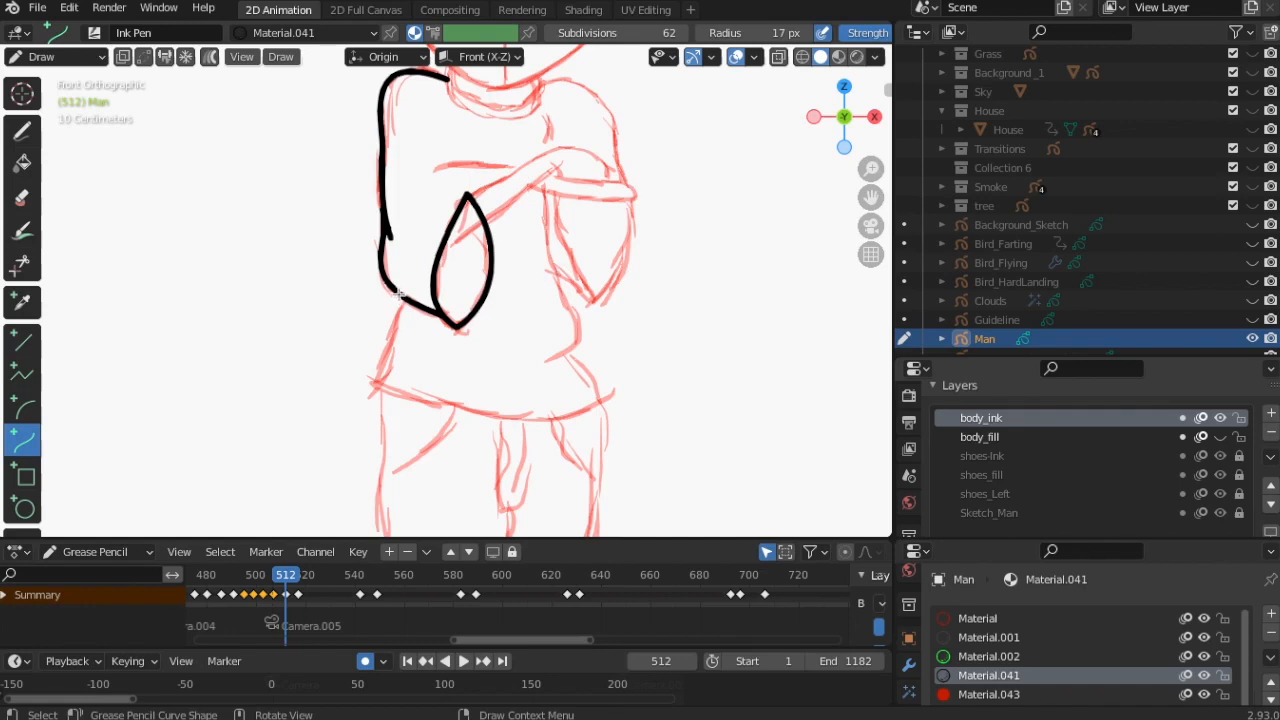
Ink the shirt's lower side below the first sleeve, its curved hem and the opposite edge up to the waist fold.
{"action": "left_click_drag", "start_coordinate": [398, 294], "coordinate": [374, 393]}
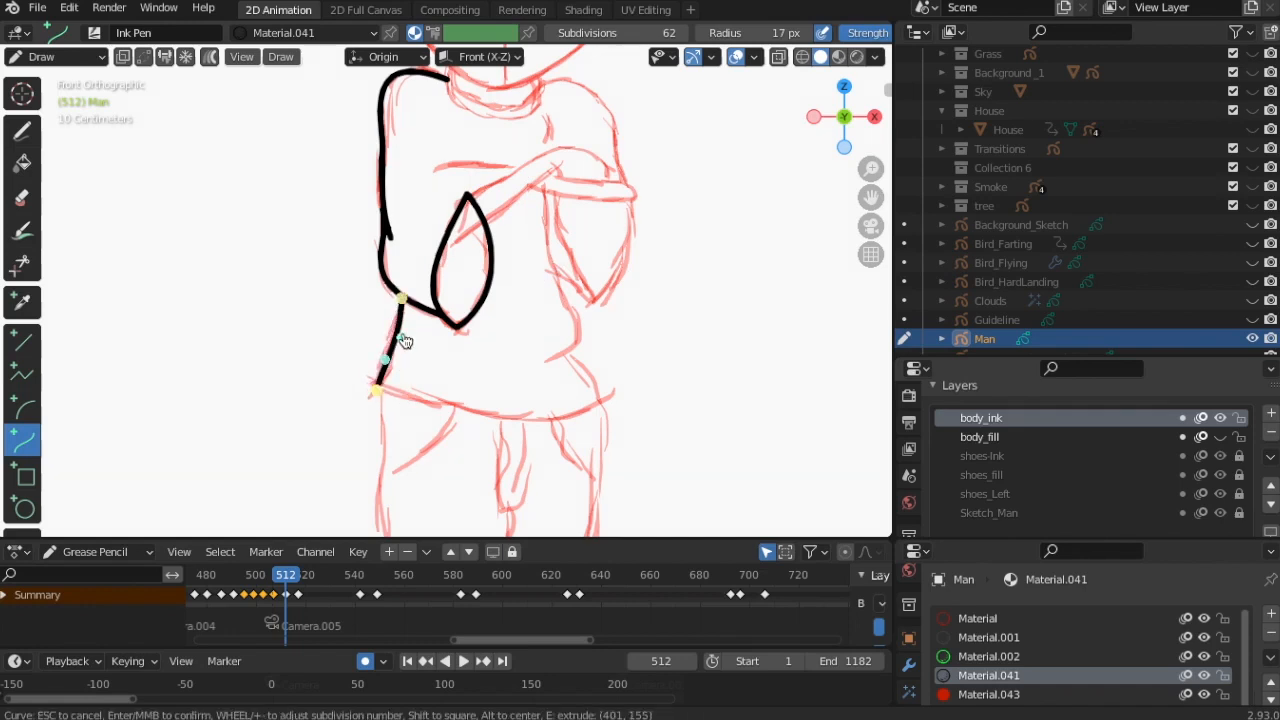
{"action": "key", "text": "e"}
{"action": "left_click", "coordinate": [603, 400]}
{"action": "left_click_drag", "start_coordinate": [521, 401], "coordinate": [517, 448]}
{"action": "key", "text": "e"}
{"action": "left_click", "coordinate": [577, 347]}
{"action": "left_click_drag", "start_coordinate": [598, 384], "coordinate": [594, 366]}
{"action": "key", "text": "Return"}
Ink the shirt's other side from under the crossed forearm down to the waist, ending in a short fold line.
{"action": "mouse_move", "coordinate": [548, 192]}
{"action": "left_mouse_down"}
{"action": "mouse_move", "coordinate": [571, 339]}
{"action": "mouse_move", "coordinate": [592, 357]}
{"action": "mouse_move", "coordinate": [562, 358]}
{"action": "mouse_move", "coordinate": [596, 350]}
{"action": "left_mouse_up"}
{"action": "key", "text": "e"}
{"action": "left_click", "coordinate": [552, 361]}
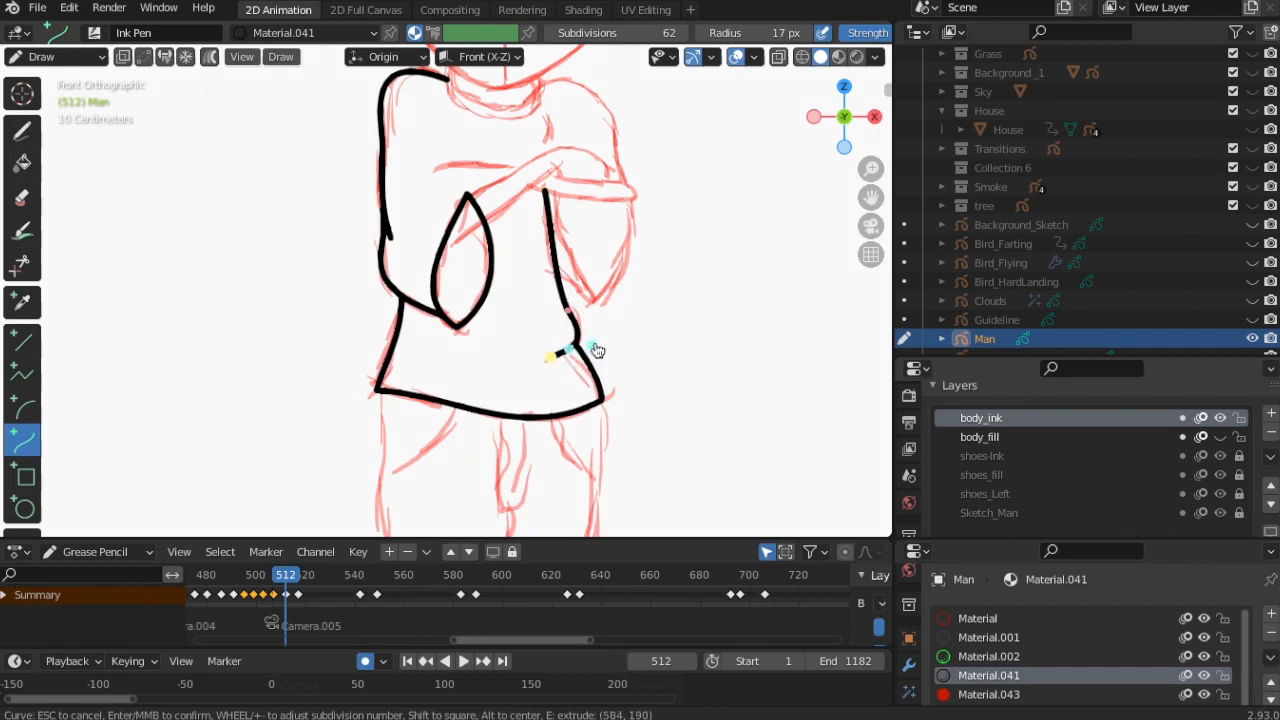
{"action": "key", "text": "Return"}
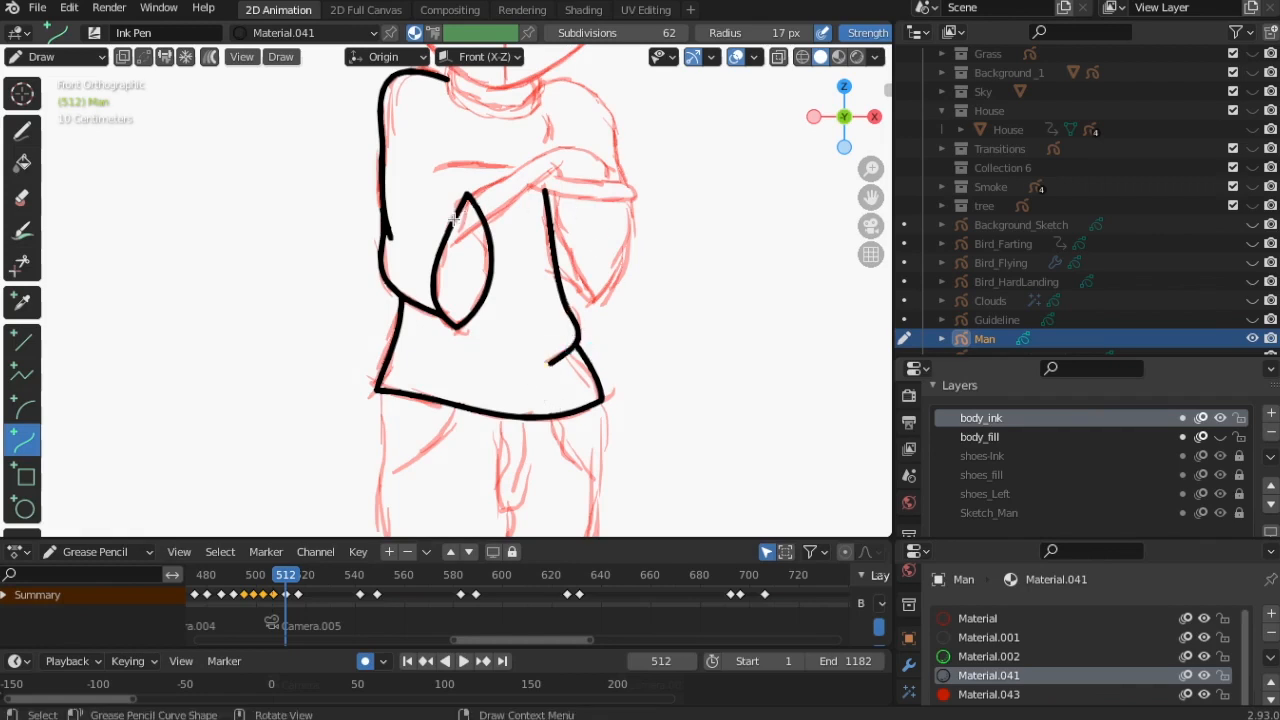
Ink the second sleeve's opening as a pointed curve below the forearm and connect its tip to the shirt's side.
{"action": "left_click_drag", "start_coordinate": [563, 195], "coordinate": [592, 300]}
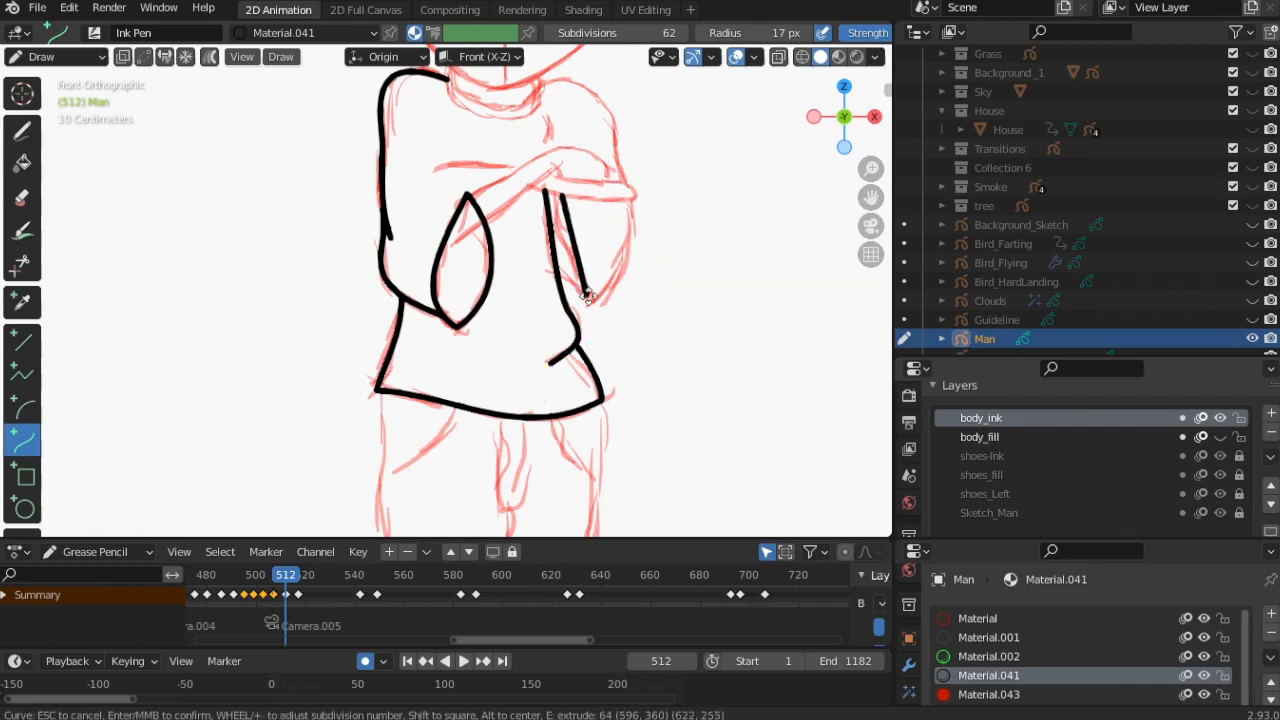
{"action": "mouse_move", "coordinate": [574, 232]}
{"action": "left_mouse_down"}
{"action": "mouse_move", "coordinate": [559, 243]}
{"action": "mouse_move", "coordinate": [576, 271]}
{"action": "mouse_move", "coordinate": [640, 257]}
{"action": "left_mouse_up"}
{"action": "key", "text": "e"}
{"action": "left_click", "coordinate": [629, 202]}
{"action": "mouse_move", "coordinate": [604, 268]}
{"action": "left_mouse_down"}
{"action": "mouse_move", "coordinate": [609, 294]}
{"action": "mouse_move", "coordinate": [557, 273]}
{"action": "left_mouse_up"}
{"action": "key", "text": "Return"}
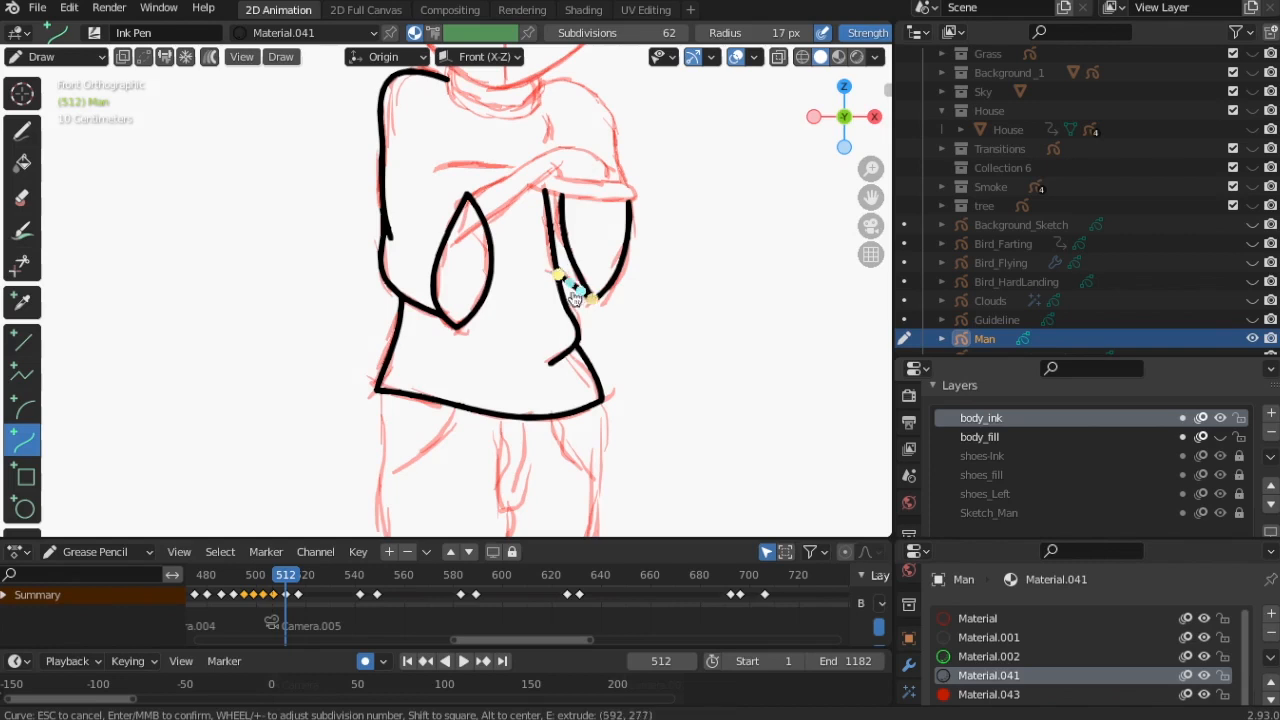
{"action": "key", "text": "Return"}
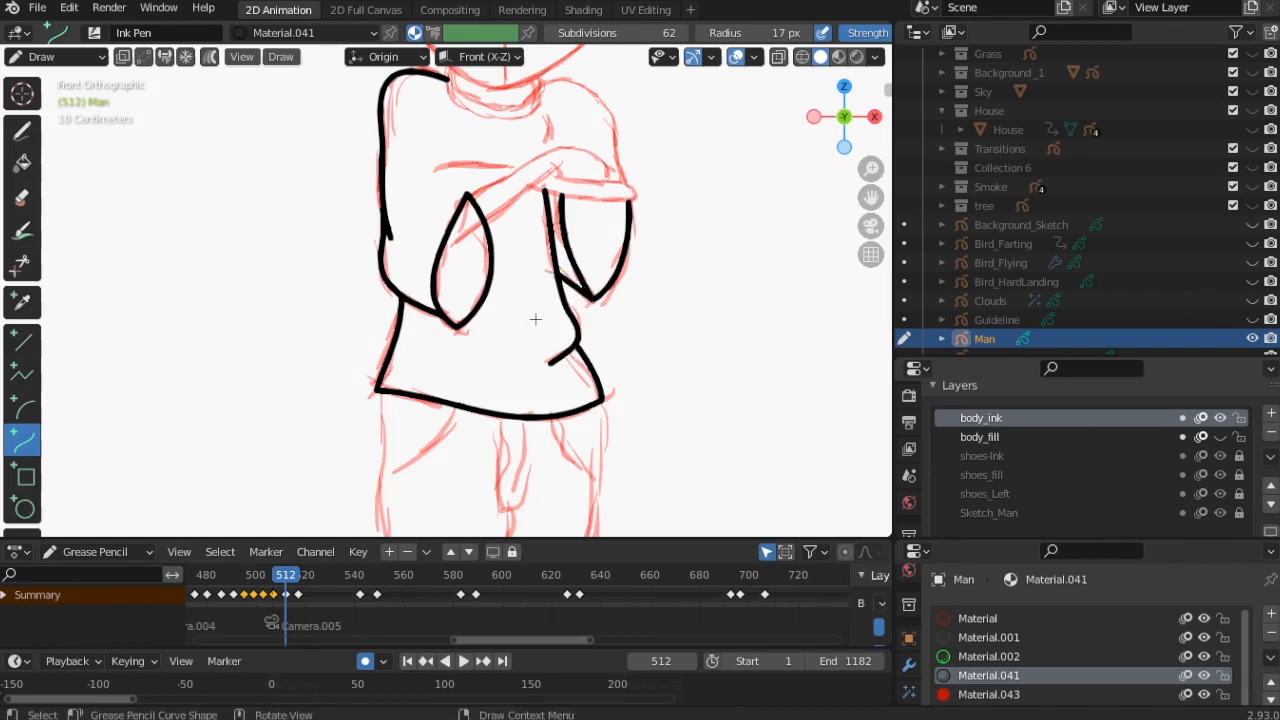
Ink the trousers' outer side from the shirt hem down, the first leg's hem and the inseam up to the crotch.
{"action": "middle_click_drag", "start_coordinate": [535, 319], "coordinate": [560, 124], "text": "shift"}
{"action": "left_click_drag", "start_coordinate": [405, 202], "coordinate": [403, 380]}
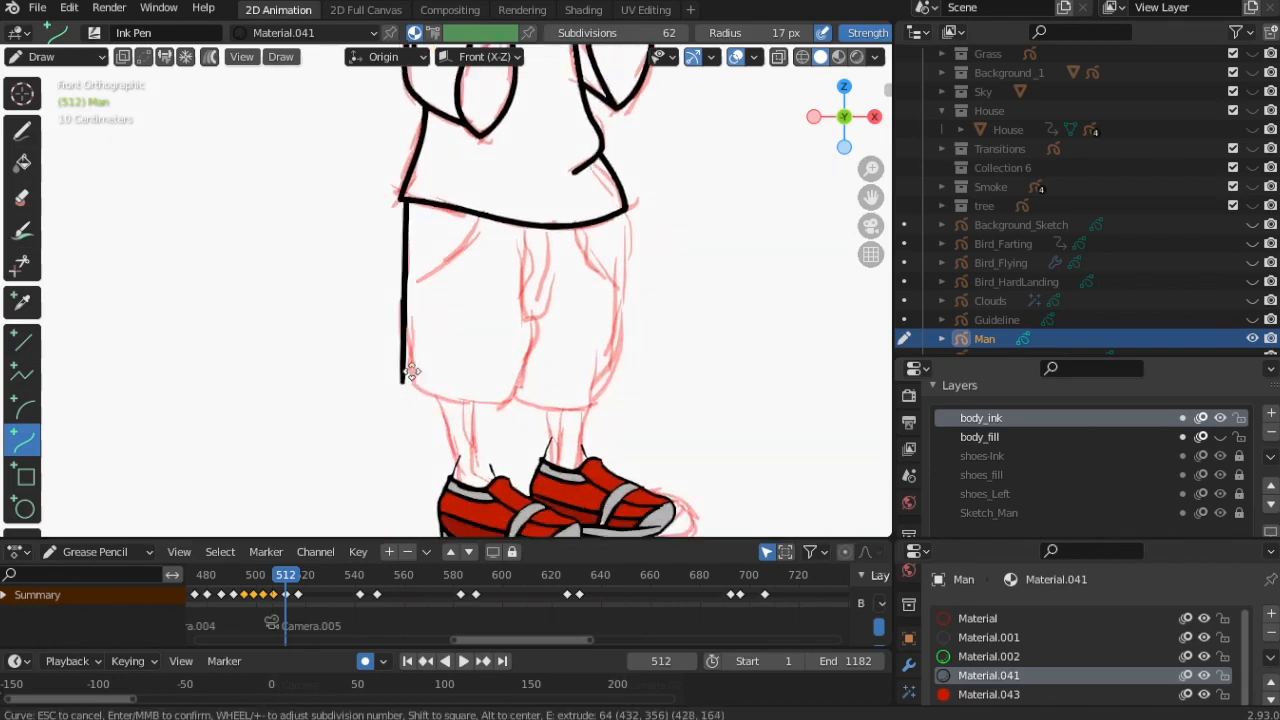
{"action": "left_click_drag", "start_coordinate": [405, 322], "coordinate": [419, 323]}
{"action": "left_click_drag", "start_coordinate": [404, 380], "coordinate": [442, 417]}
{"action": "key", "text": "e"}
{"action": "left_click", "coordinate": [508, 403]}
{"action": "key", "text": "e"}
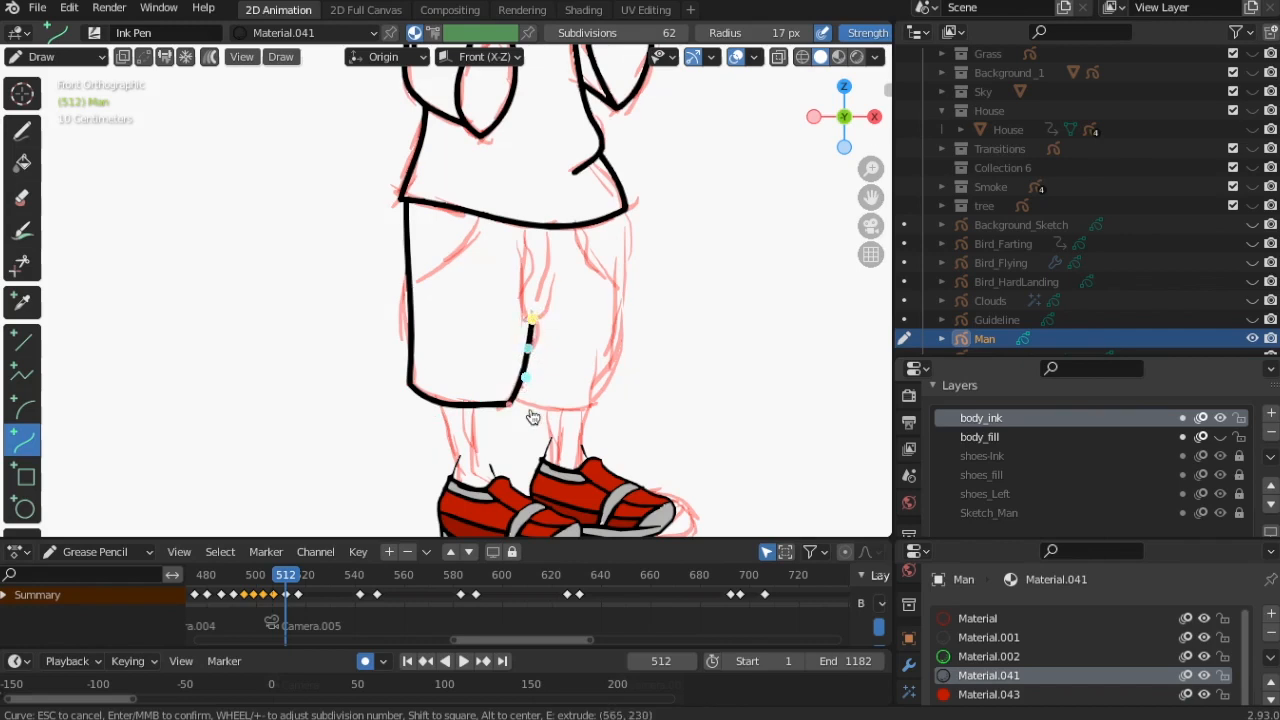
{"action": "key", "text": "Return"}
Ink the second trouser leg's hem from the inseam and its outward-curving side up to the corner of the shirt.
{"action": "mouse_move", "coordinate": [513, 396]}
{"action": "left_mouse_down"}
{"action": "mouse_move", "coordinate": [608, 404]}
{"action": "mouse_move", "coordinate": [548, 420]}
{"action": "left_mouse_up"}
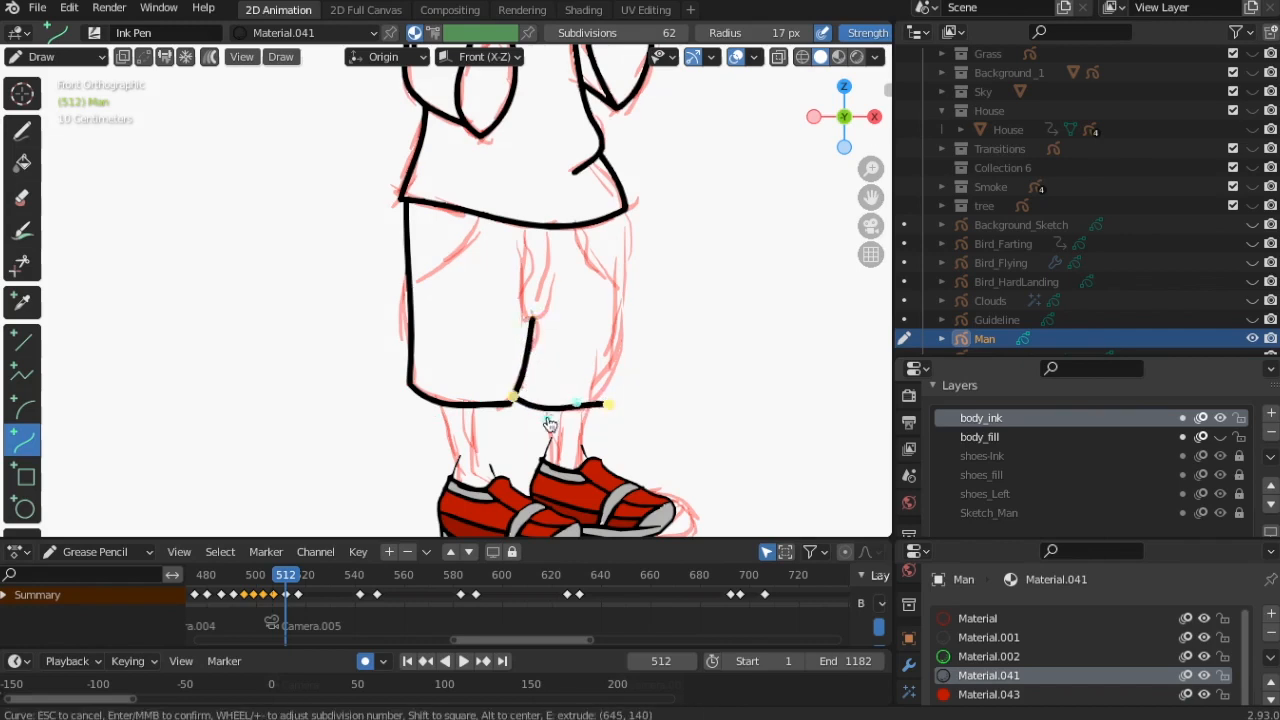
{"action": "key", "text": "e"}
{"action": "left_click", "coordinate": [623, 214]}
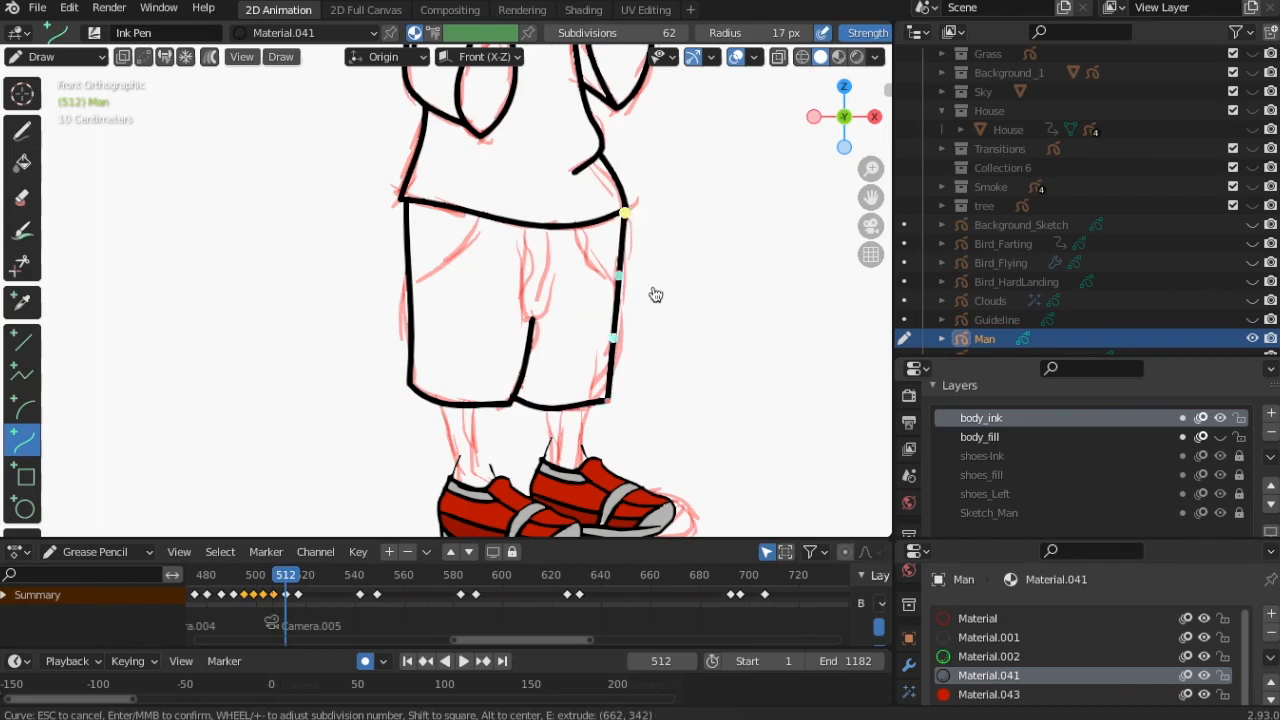
{"action": "left_click_drag", "start_coordinate": [620, 277], "coordinate": [641, 398]}
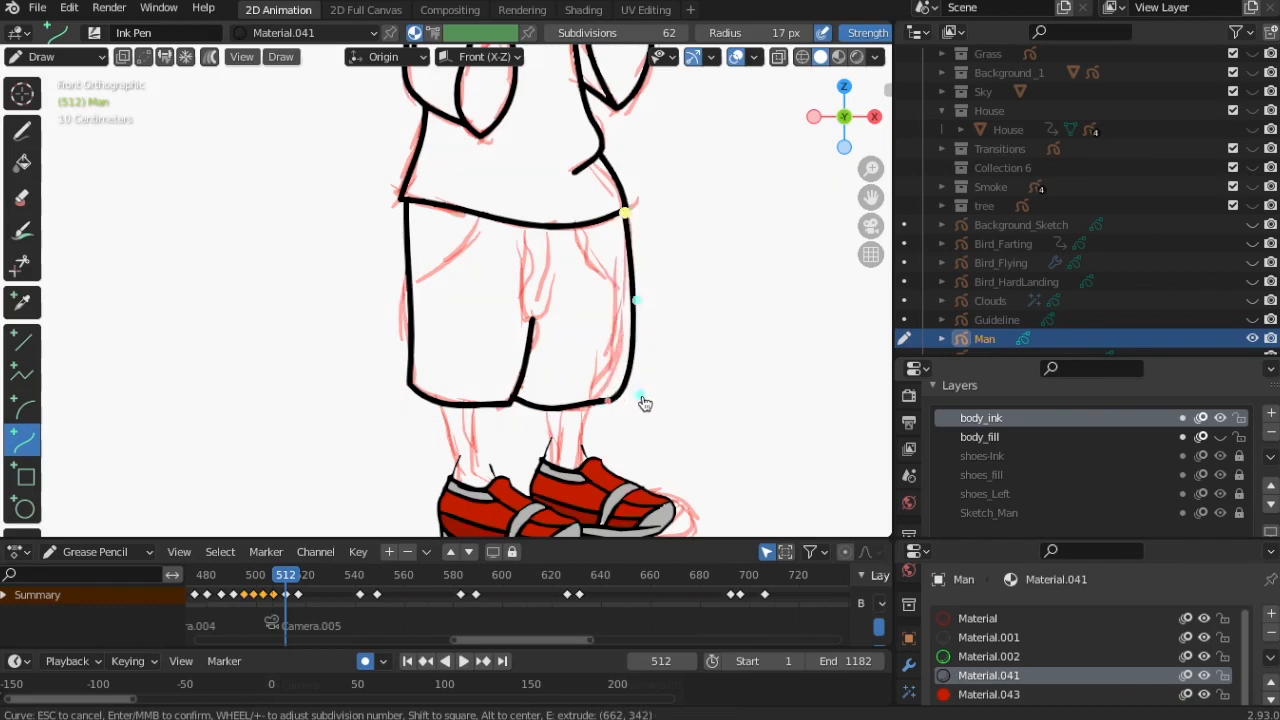
{"action": "key", "text": "Return"}
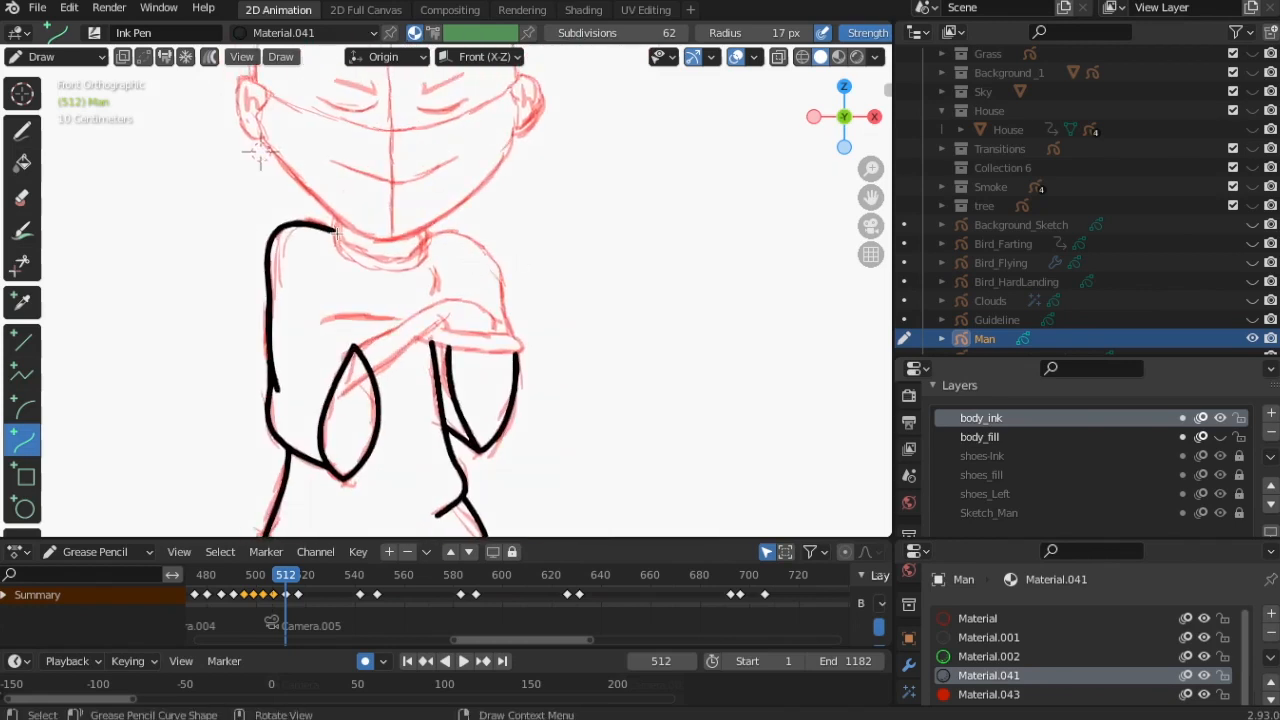
Ink the shirt's second shoulder as a rounded curve from the collar down to the crossed forearm.
{"action": "mouse_move", "coordinate": [432, 235]}
{"action": "left_mouse_down"}
{"action": "mouse_move", "coordinate": [508, 267]}
{"action": "mouse_move", "coordinate": [502, 283]}
{"action": "mouse_move", "coordinate": [473, 211]}
{"action": "left_mouse_up"}
{"action": "left_click_drag", "start_coordinate": [479, 267], "coordinate": [498, 258]}
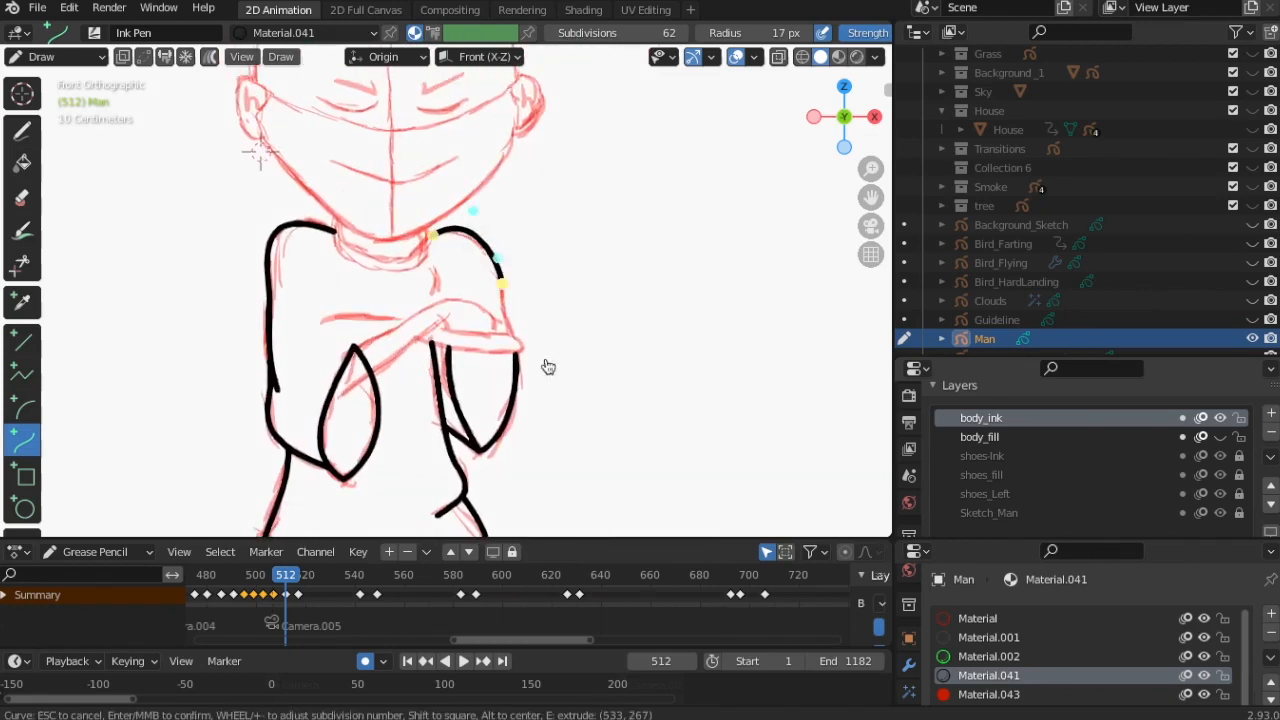
{"action": "key", "text": "e"}
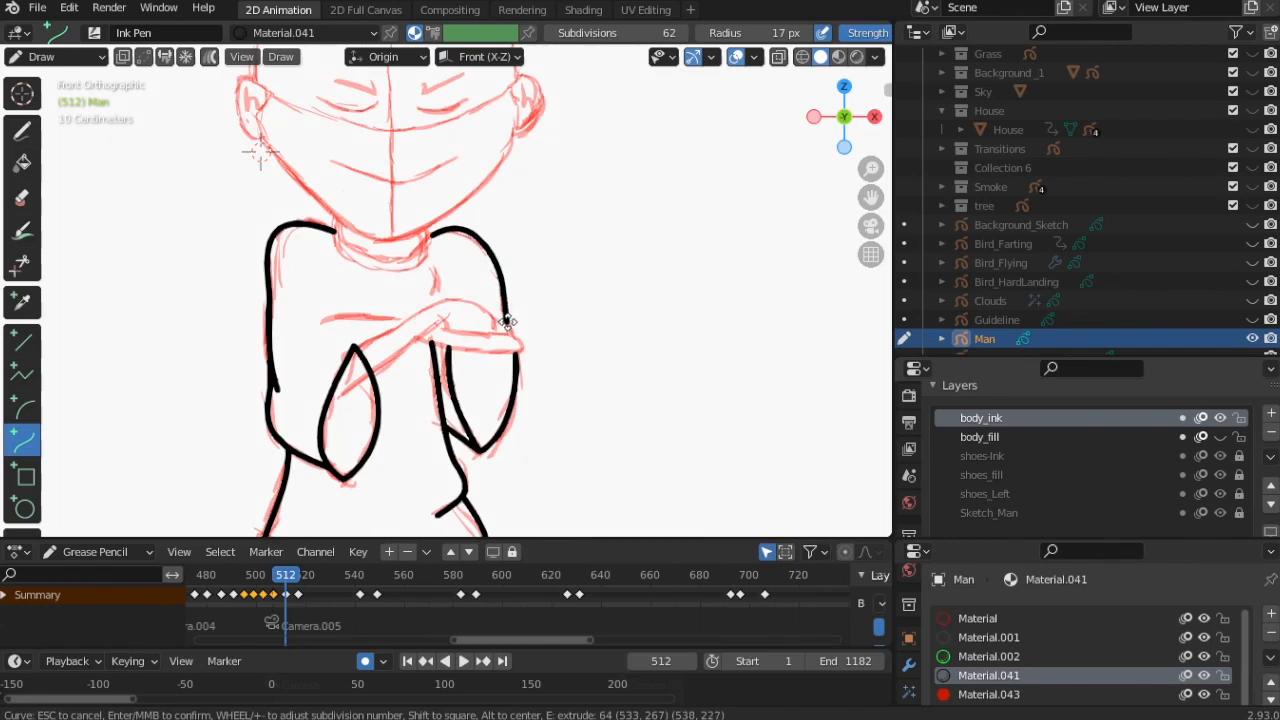
{"action": "left_click", "coordinate": [508, 321]}
{"action": "key", "text": "Return"}
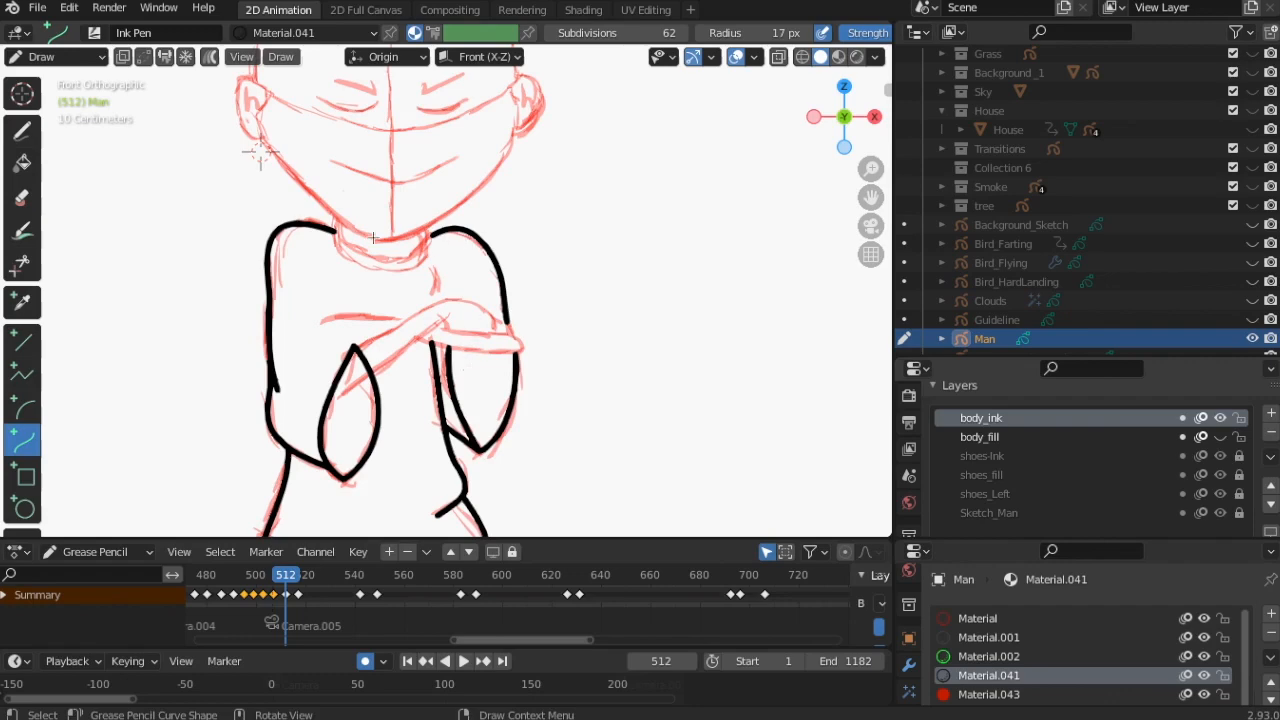
Ink both sides of each bare leg from the trouser hems down to the shoes.
{"action": "scroll", "coordinate": [368, 242], "scroll_direction": "down", "scroll_amount": 4}
{"action": "scroll", "coordinate": [372, 244], "scroll_direction": "up", "scroll_amount": 5}
{"action": "scroll", "coordinate": [588, 380], "scroll_direction": "down", "scroll_amount": 4}
{"action": "scroll", "coordinate": [588, 380], "scroll_direction": "up", "scroll_amount": 2}
{"action": "middle_click_drag", "start_coordinate": [562, 333], "coordinate": [604, 37], "text": "shift"}
{"action": "scroll", "coordinate": [560, 311], "scroll_direction": "up", "scroll_amount": 2}
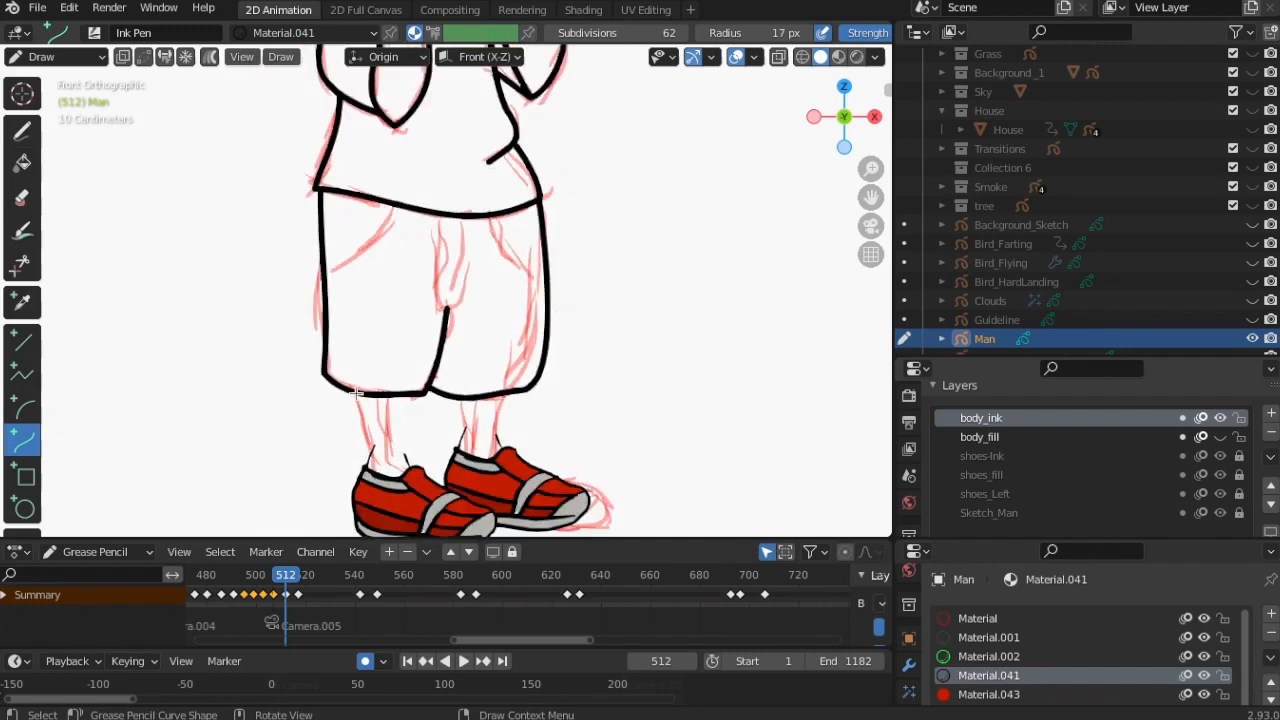
{"action": "left_click_drag", "start_coordinate": [356, 393], "coordinate": [372, 452]}
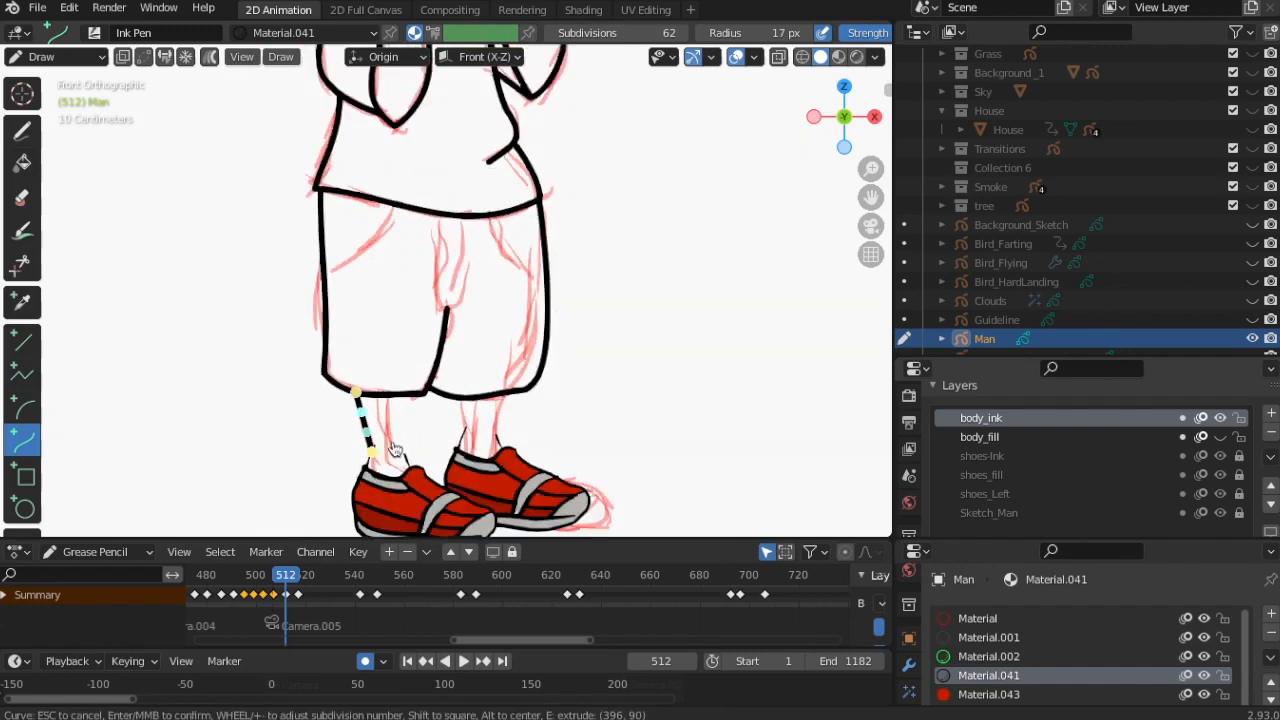
{"action": "key", "text": "Return"}
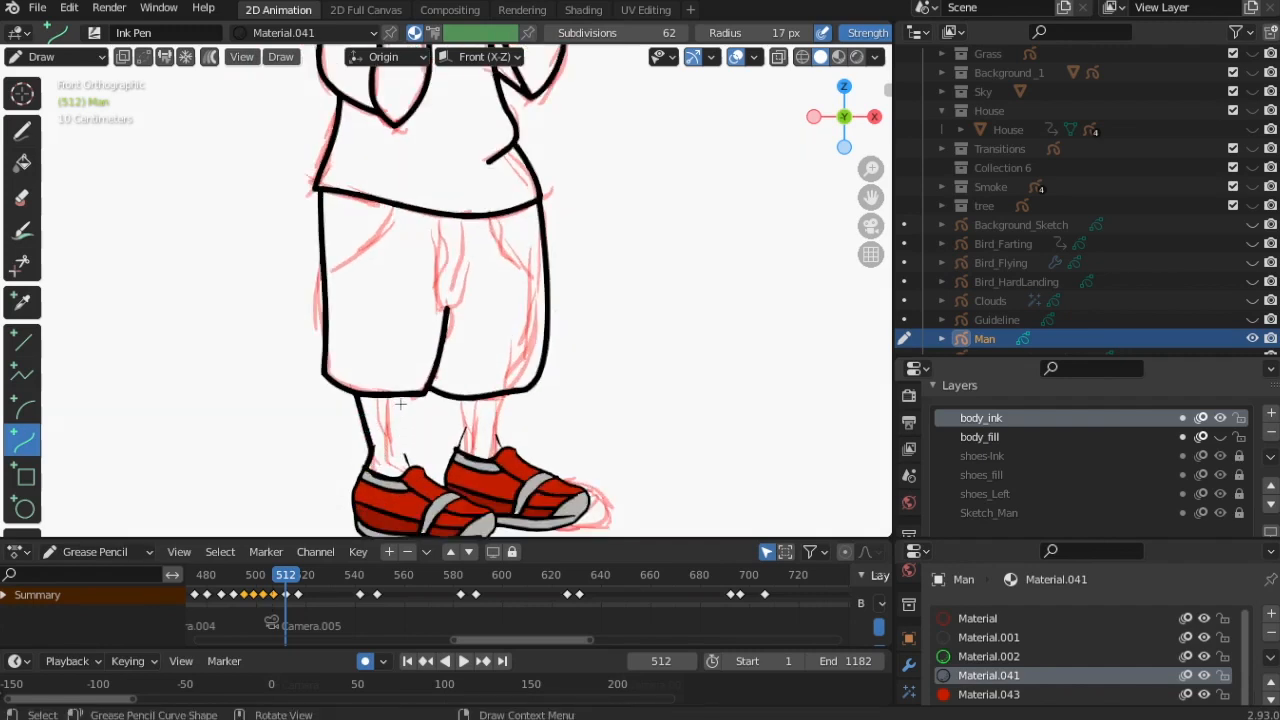
{"action": "mouse_move", "coordinate": [400, 398]}
{"action": "left_mouse_down"}
{"action": "mouse_move", "coordinate": [408, 468]}
{"action": "mouse_move", "coordinate": [391, 452]}
{"action": "mouse_move", "coordinate": [461, 446]}
{"action": "mouse_move", "coordinate": [467, 398]}
{"action": "left_mouse_up"}
{"action": "key", "text": "Return"}
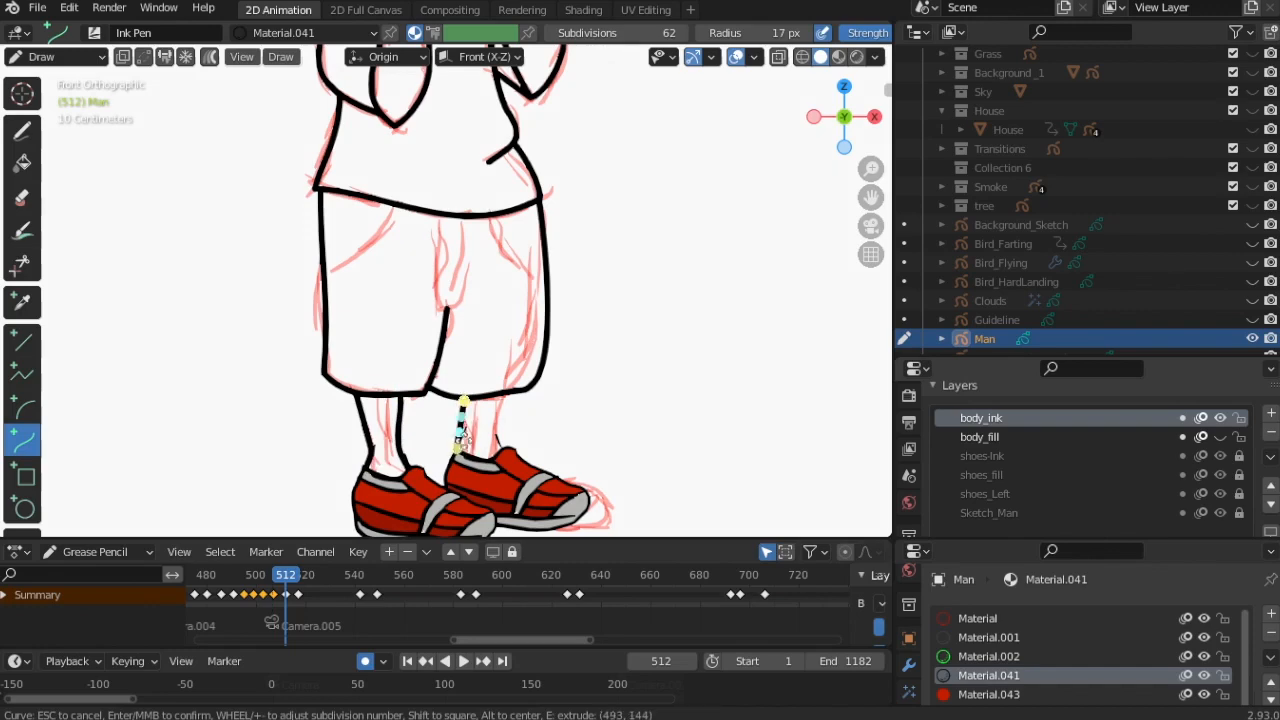
{"action": "key", "text": "Return"}
{"action": "left_click_drag", "start_coordinate": [501, 396], "coordinate": [500, 450]}
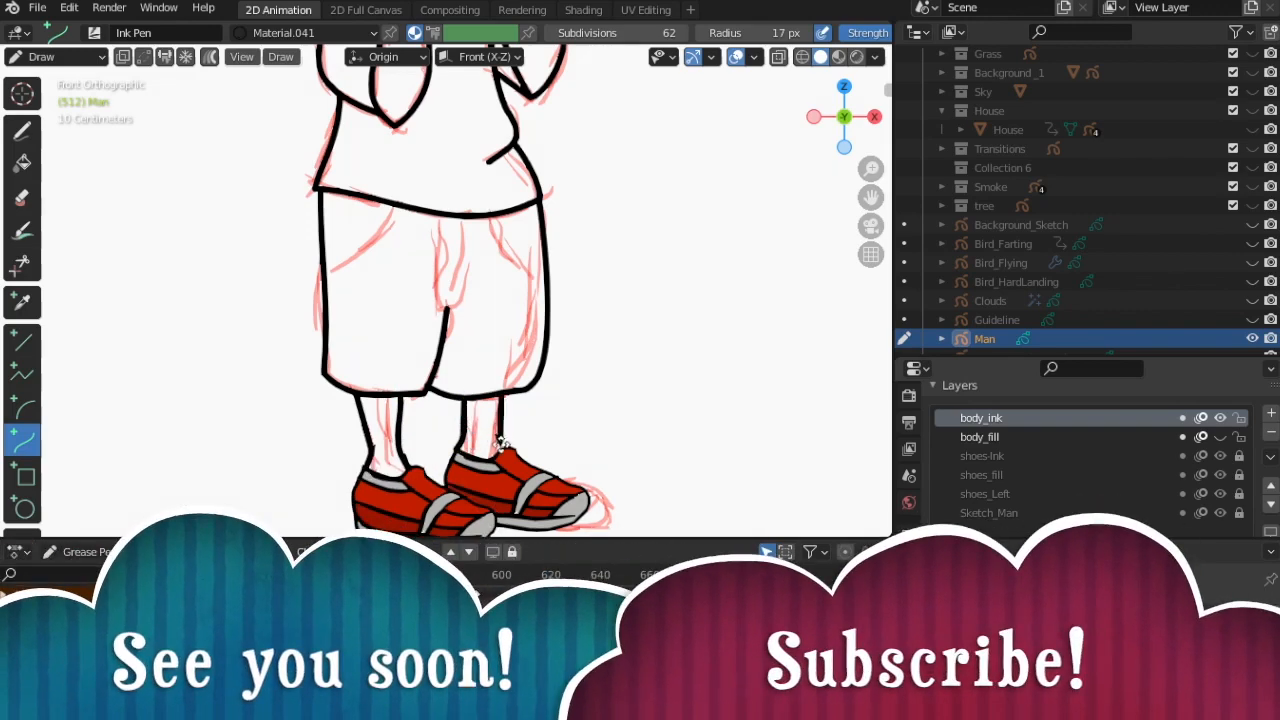